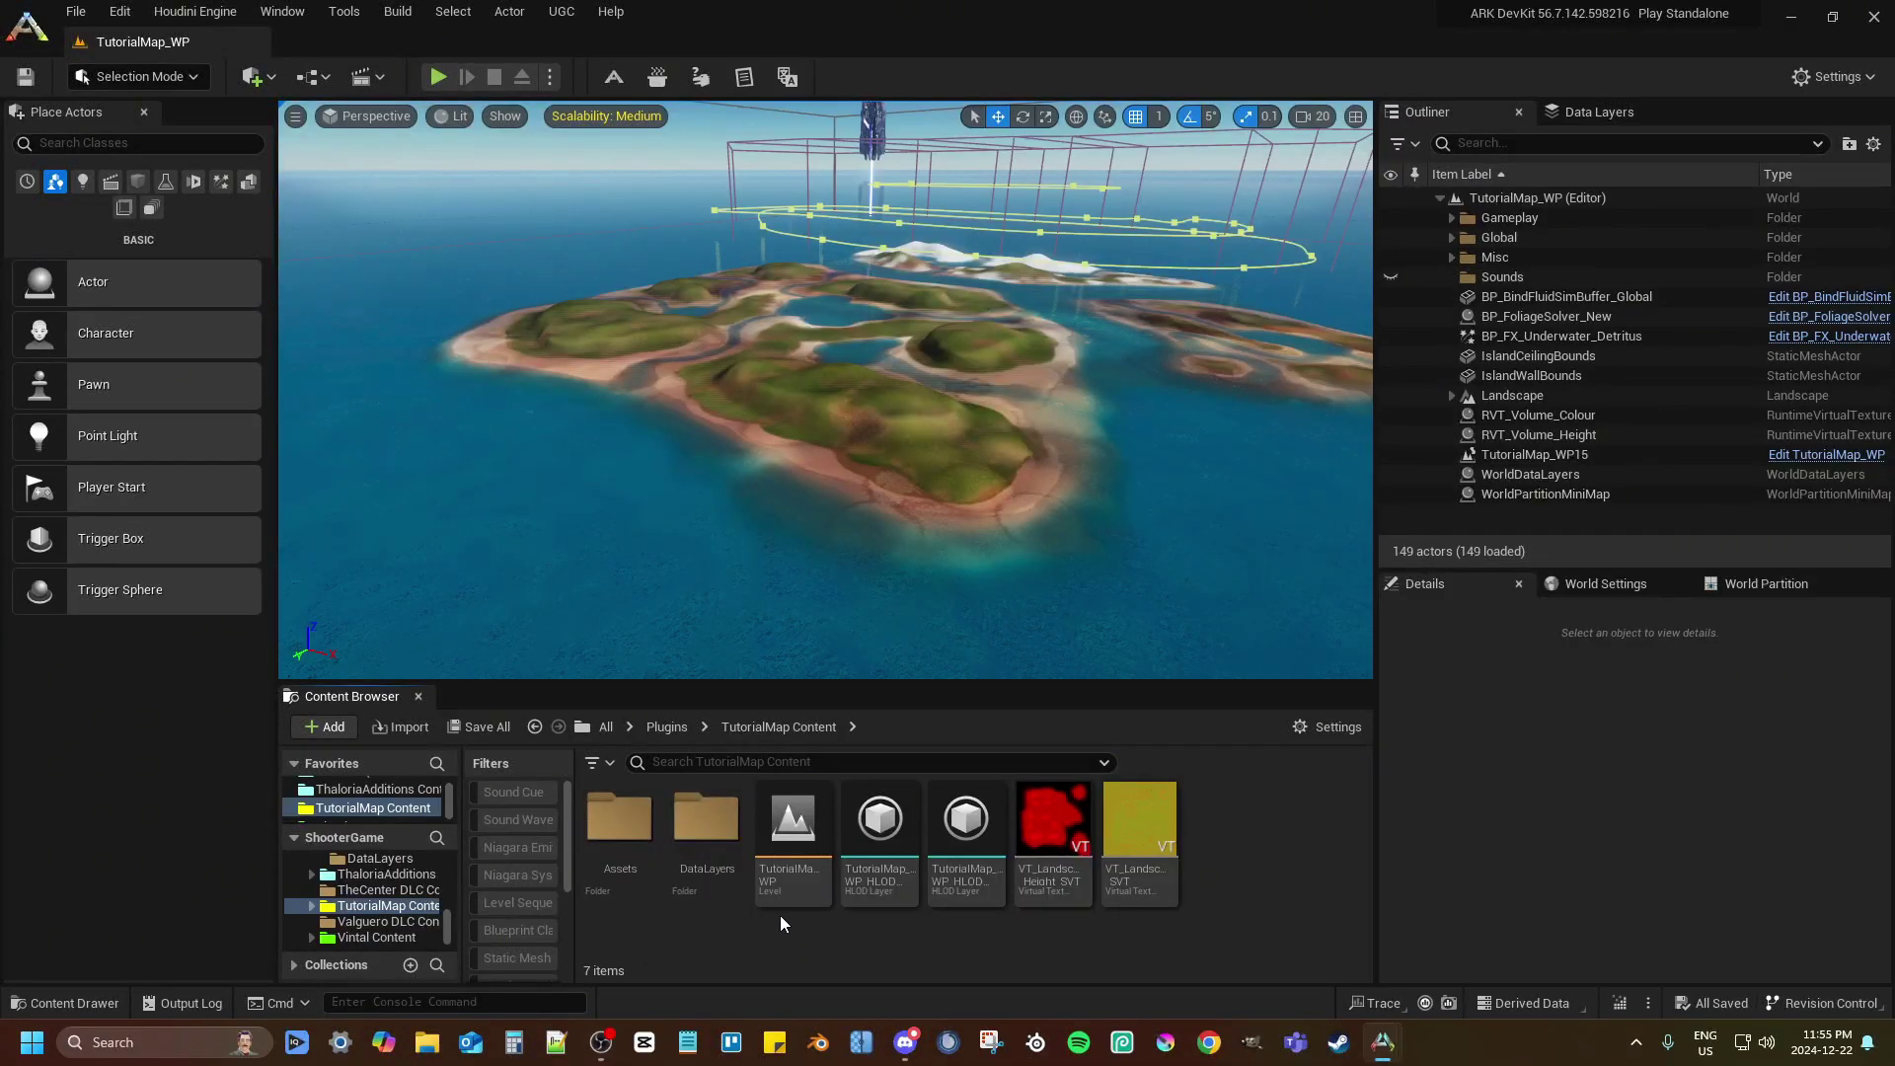
Search the Content folder for daycyclemanager and place the DayCycleManager blueprint in the level
{"action": "key", "text": "w"}
{"action": "mouse_move", "coordinate": [686, 535]}
{"action": "right_mouse_down"}
{"action": "mouse_move", "coordinate": [755, 493]}
{"action": "mouse_move", "coordinate": [685, 509]}
{"action": "mouse_move", "coordinate": [685, 537]}
{"action": "right_mouse_up"}
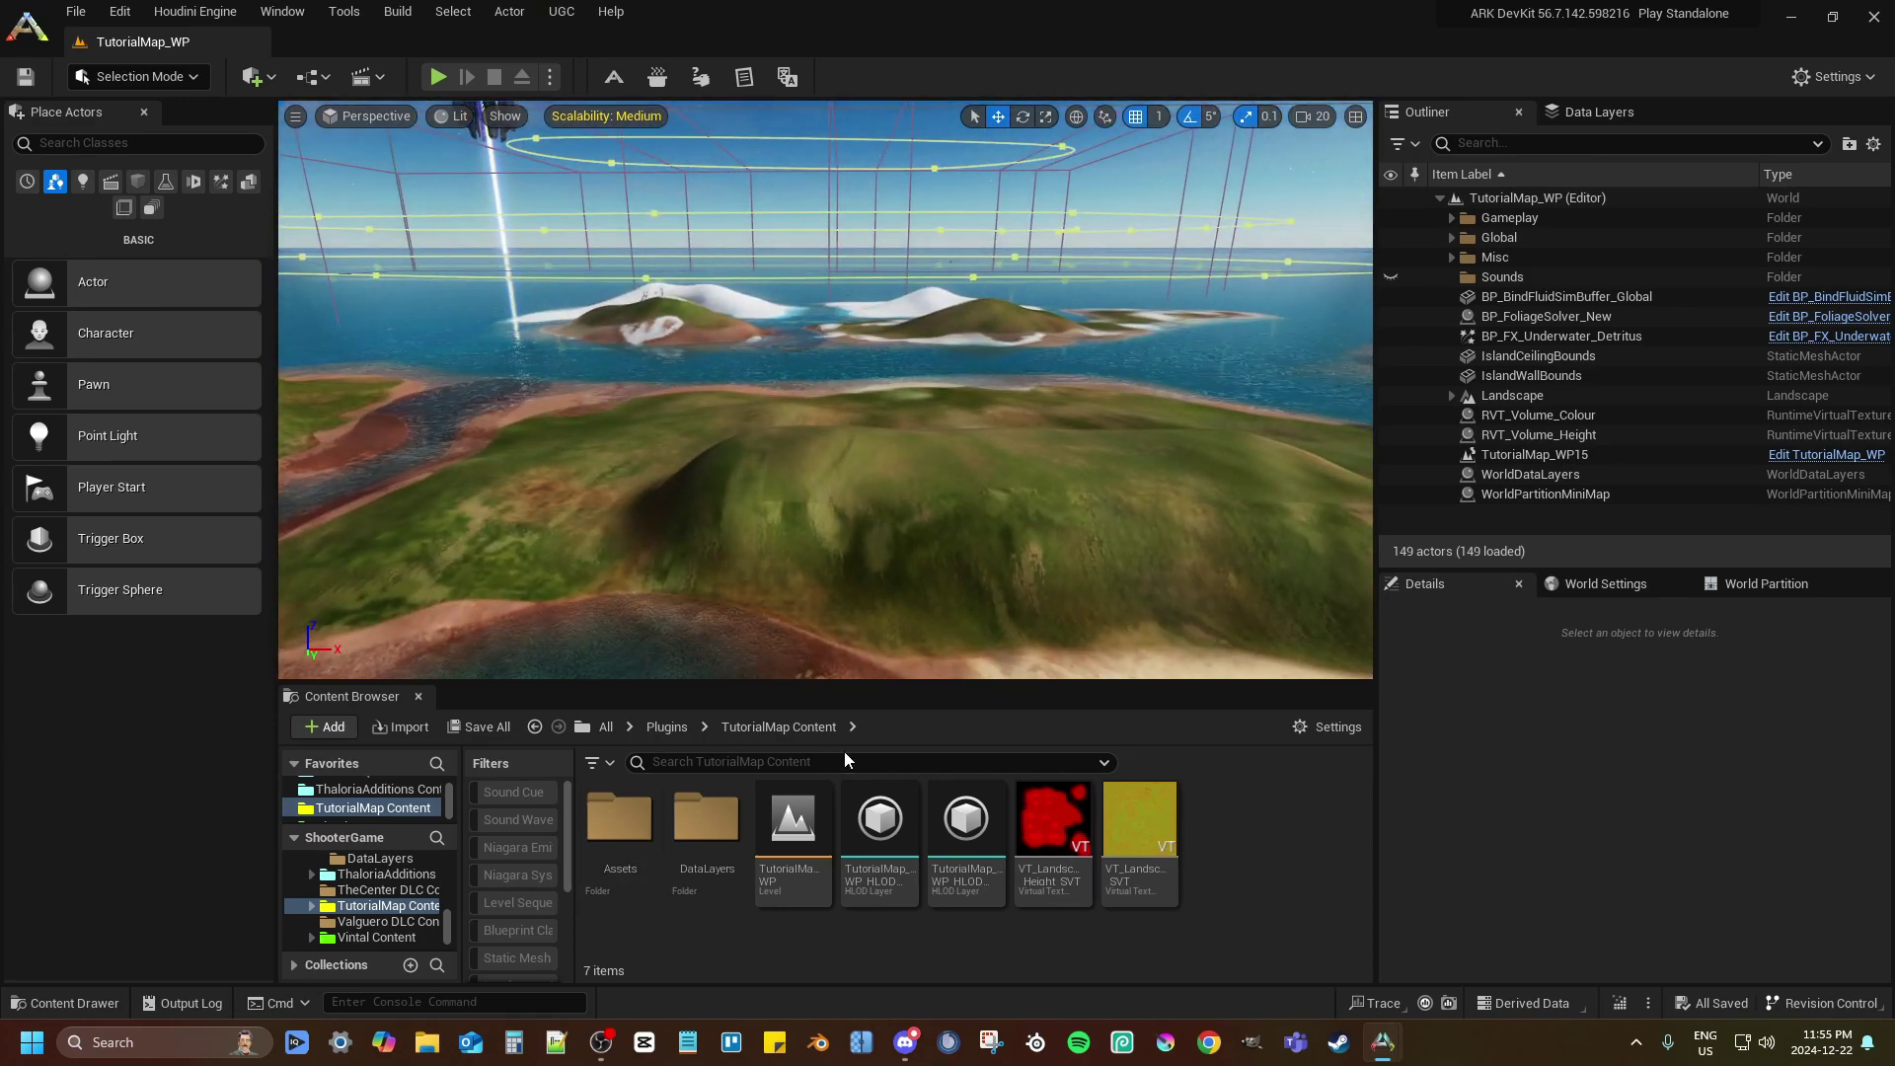
{"action": "scroll", "coordinate": [353, 794], "scroll_direction": "up", "scroll_amount": 1}
{"action": "left_click", "coordinate": [346, 786]}
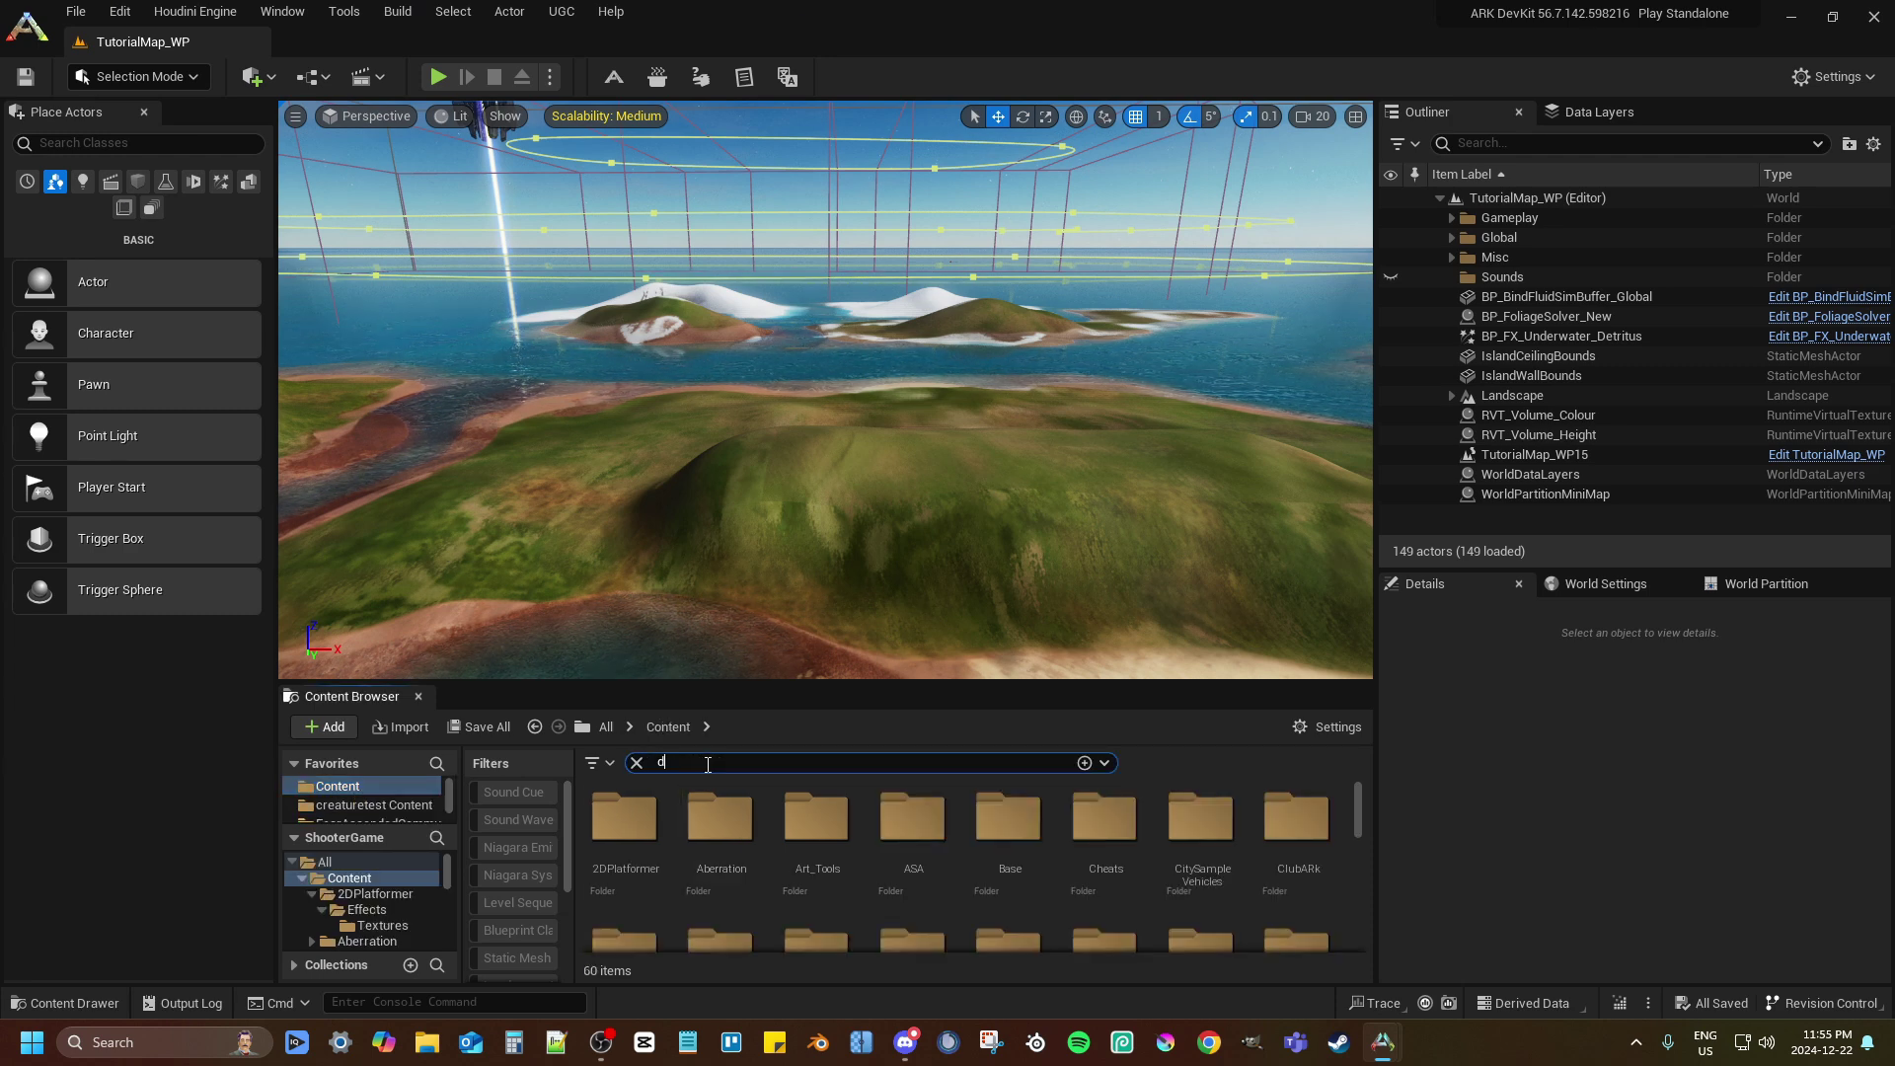
{"action": "left_click", "coordinate": [708, 763]}
{"action": "type", "text": "daycyclemanager"}
{"action": "left_click", "coordinate": [717, 817]}
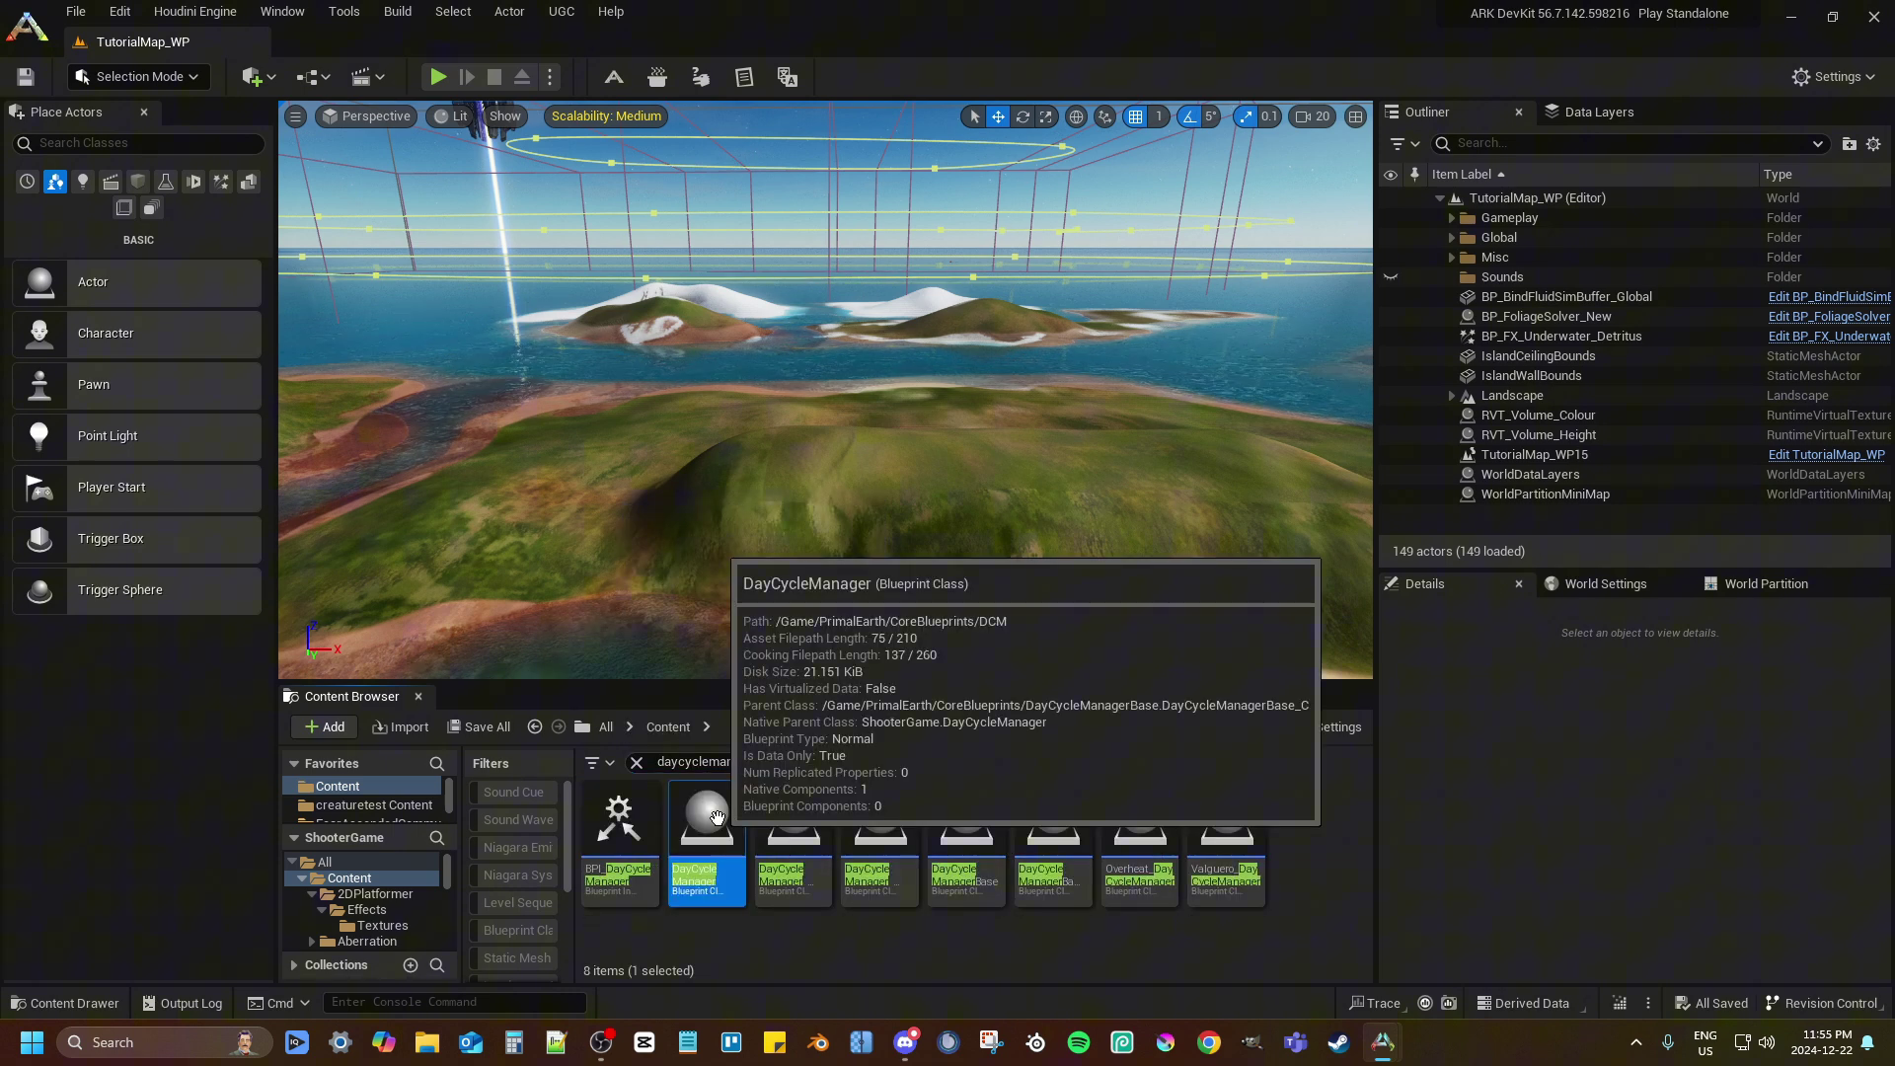
{"action": "left_click_drag", "start_coordinate": [710, 787], "coordinate": [637, 529]}
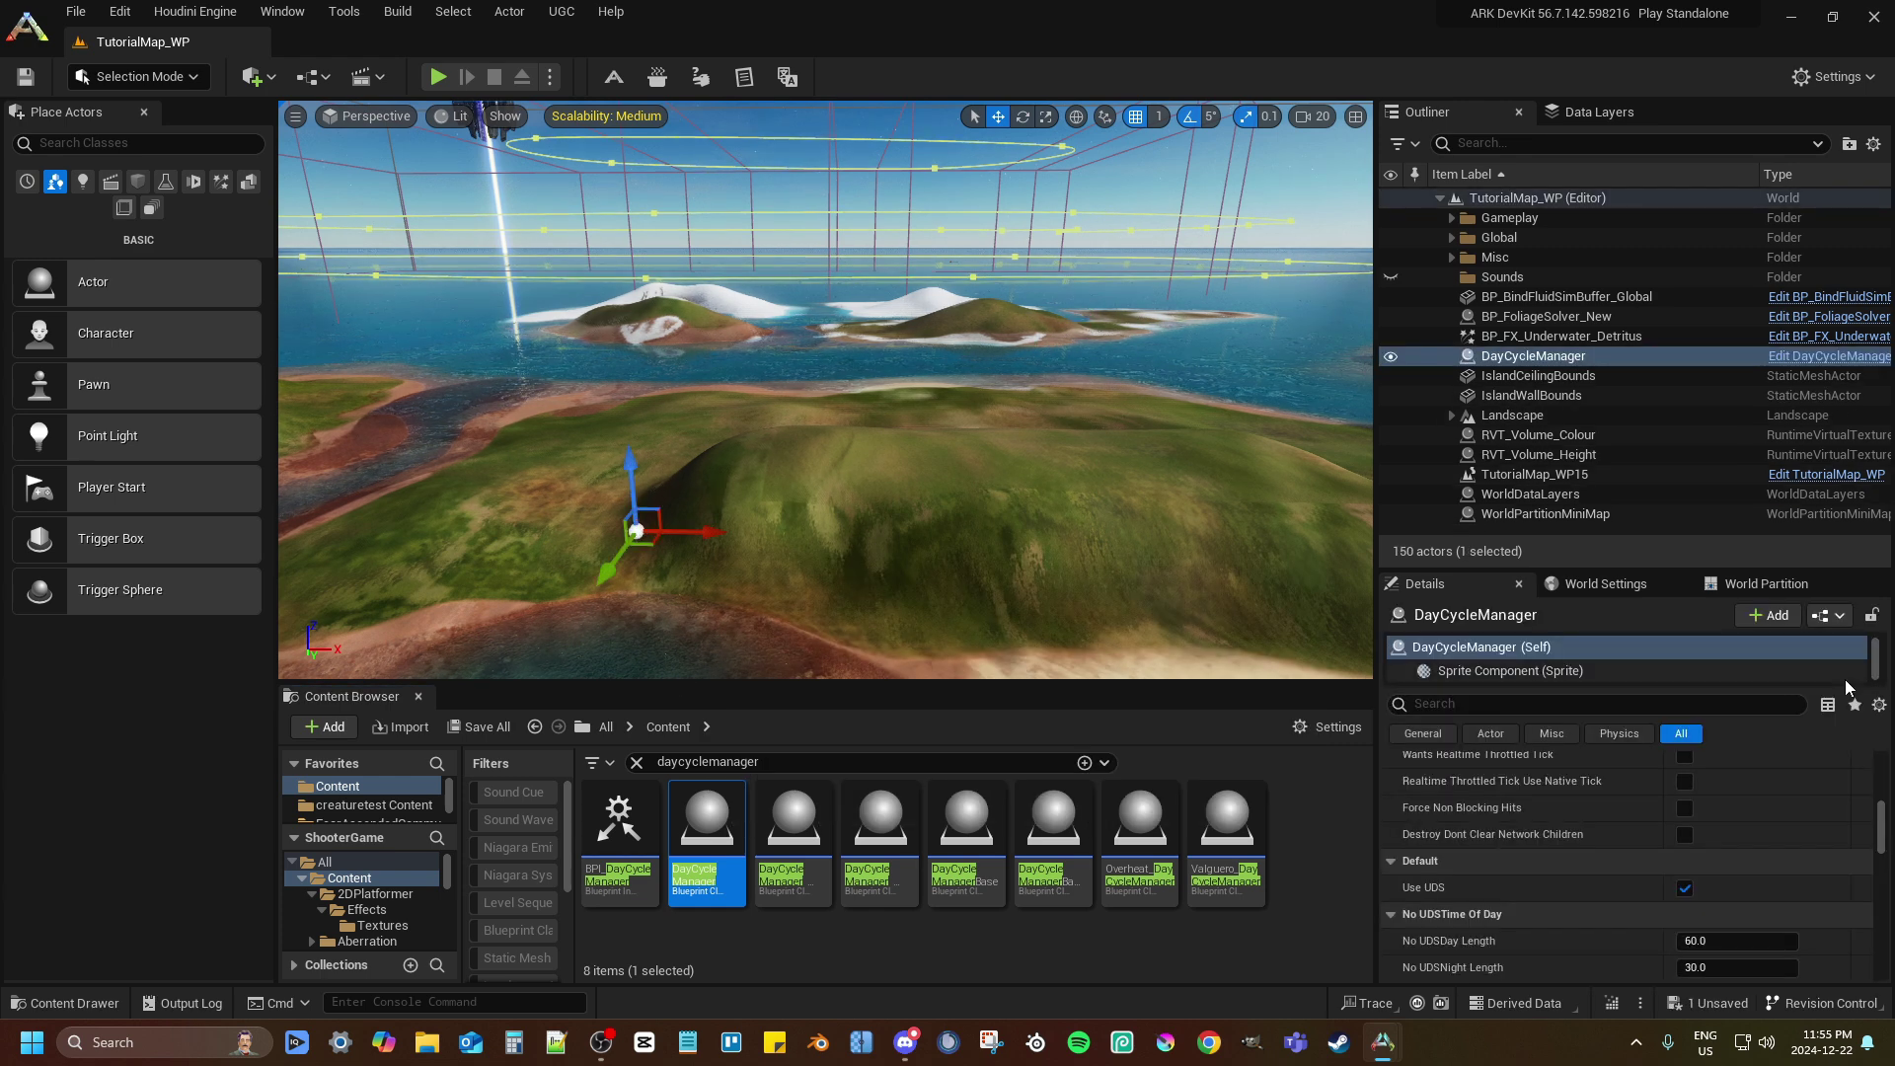
Reset the DayCycleManager actor's location to 0, 0, 0 and save the change
{"action": "scroll", "coordinate": [1847, 835], "scroll_direction": "up", "scroll_amount": 8}
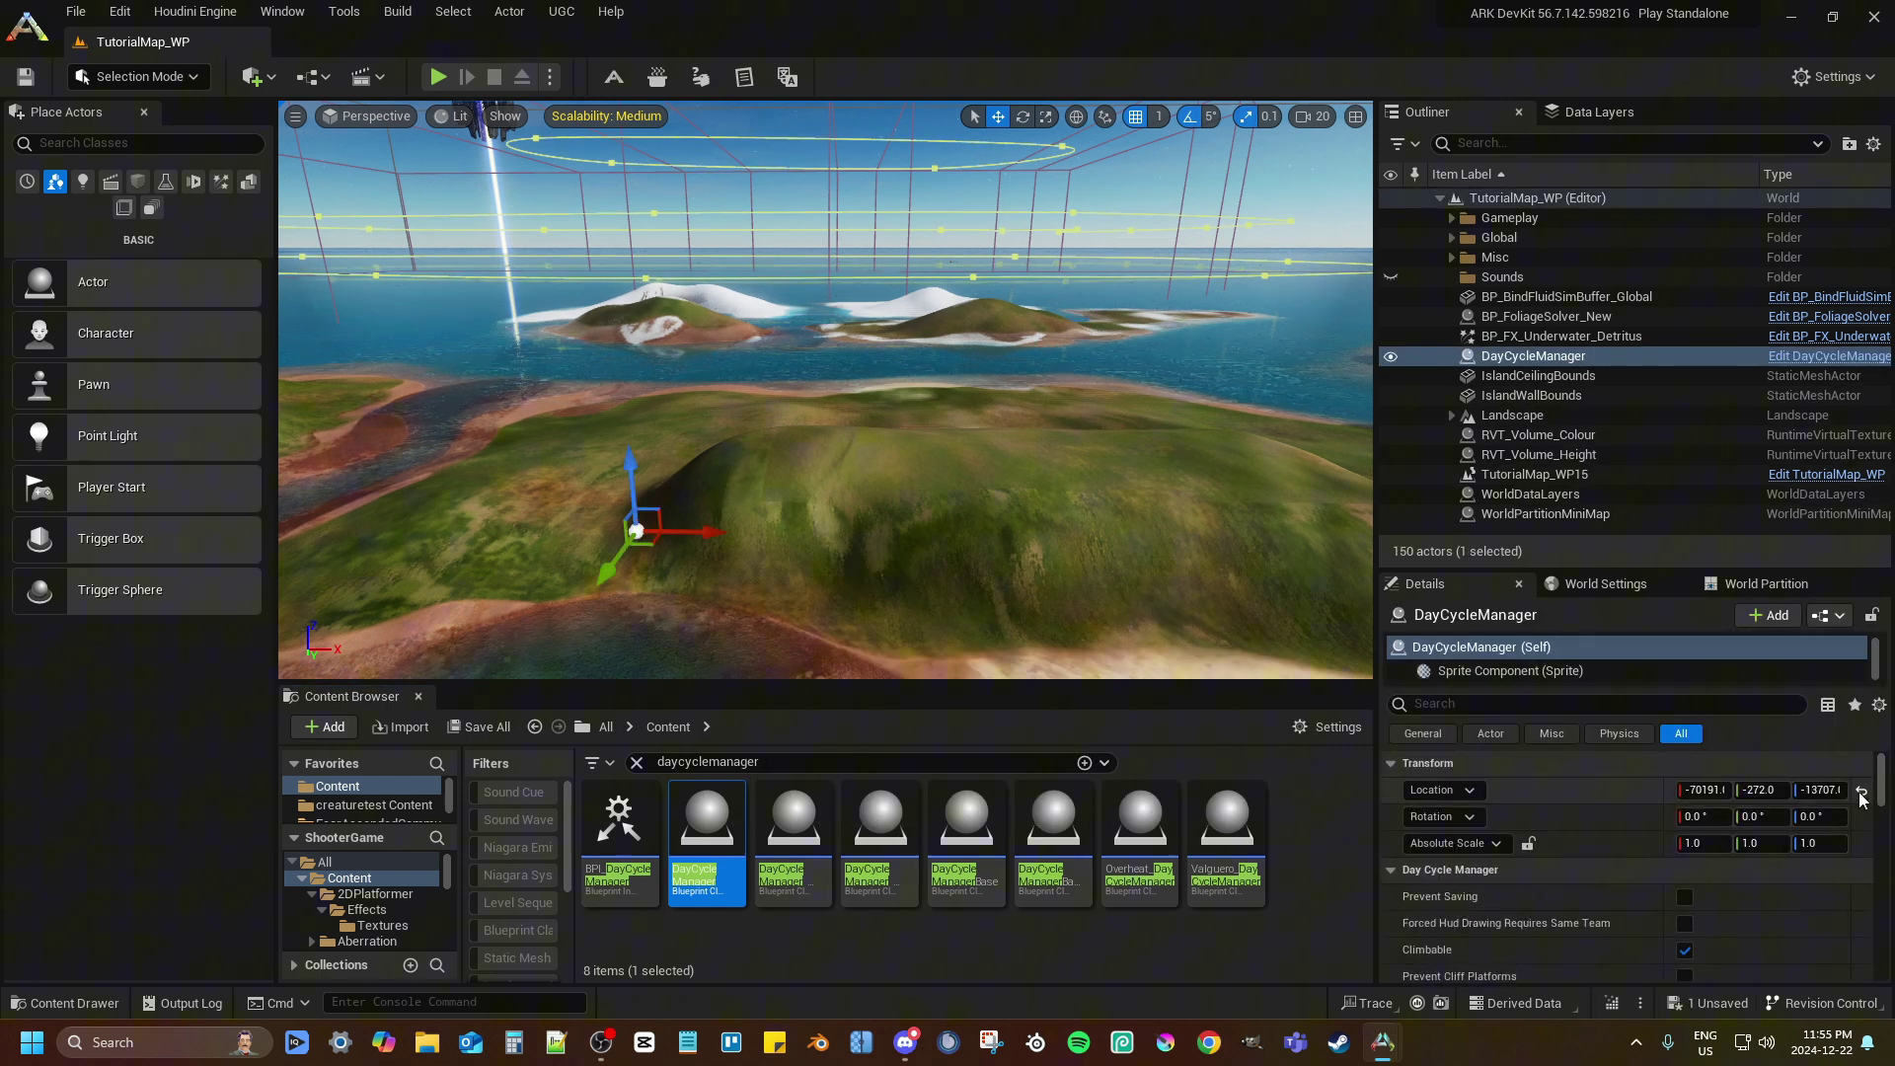
{"action": "left_click", "coordinate": [1861, 792]}
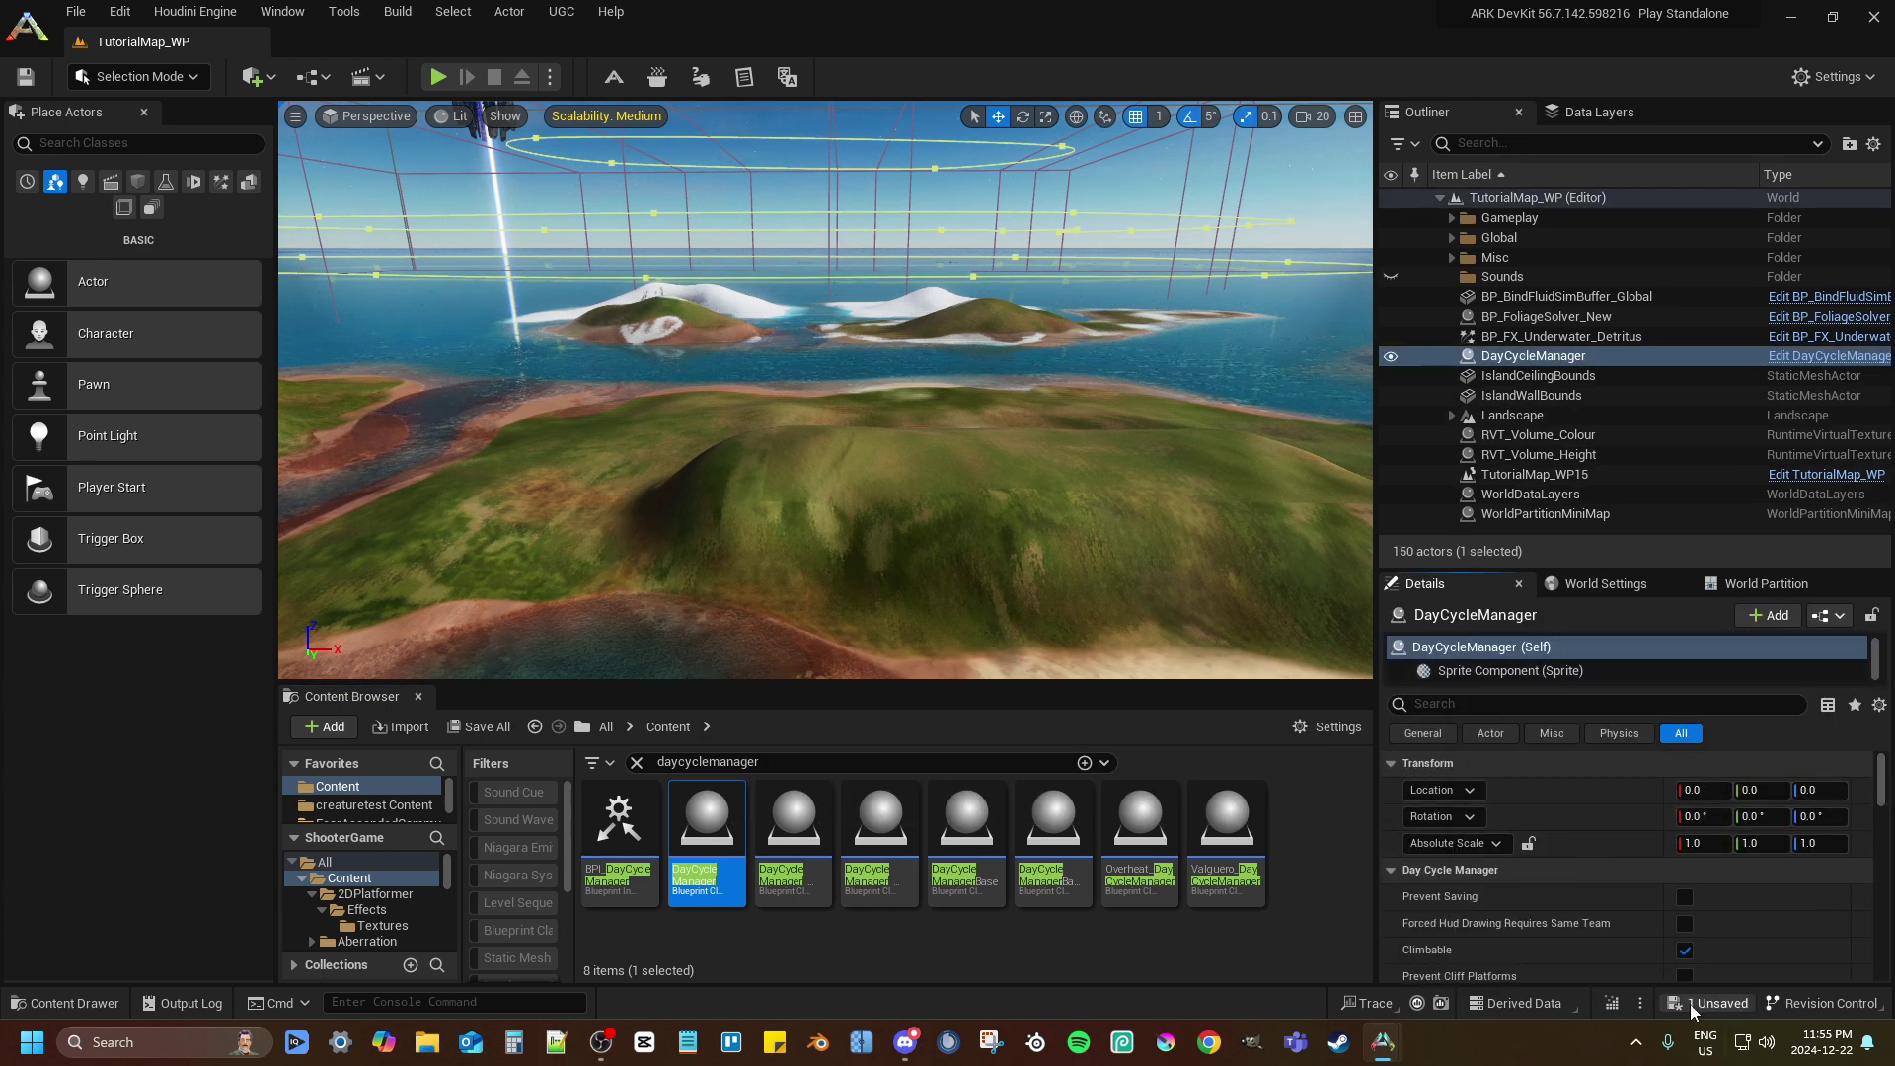
{"action": "left_click", "coordinate": [1691, 1004]}
{"action": "left_click", "coordinate": [1100, 731]}
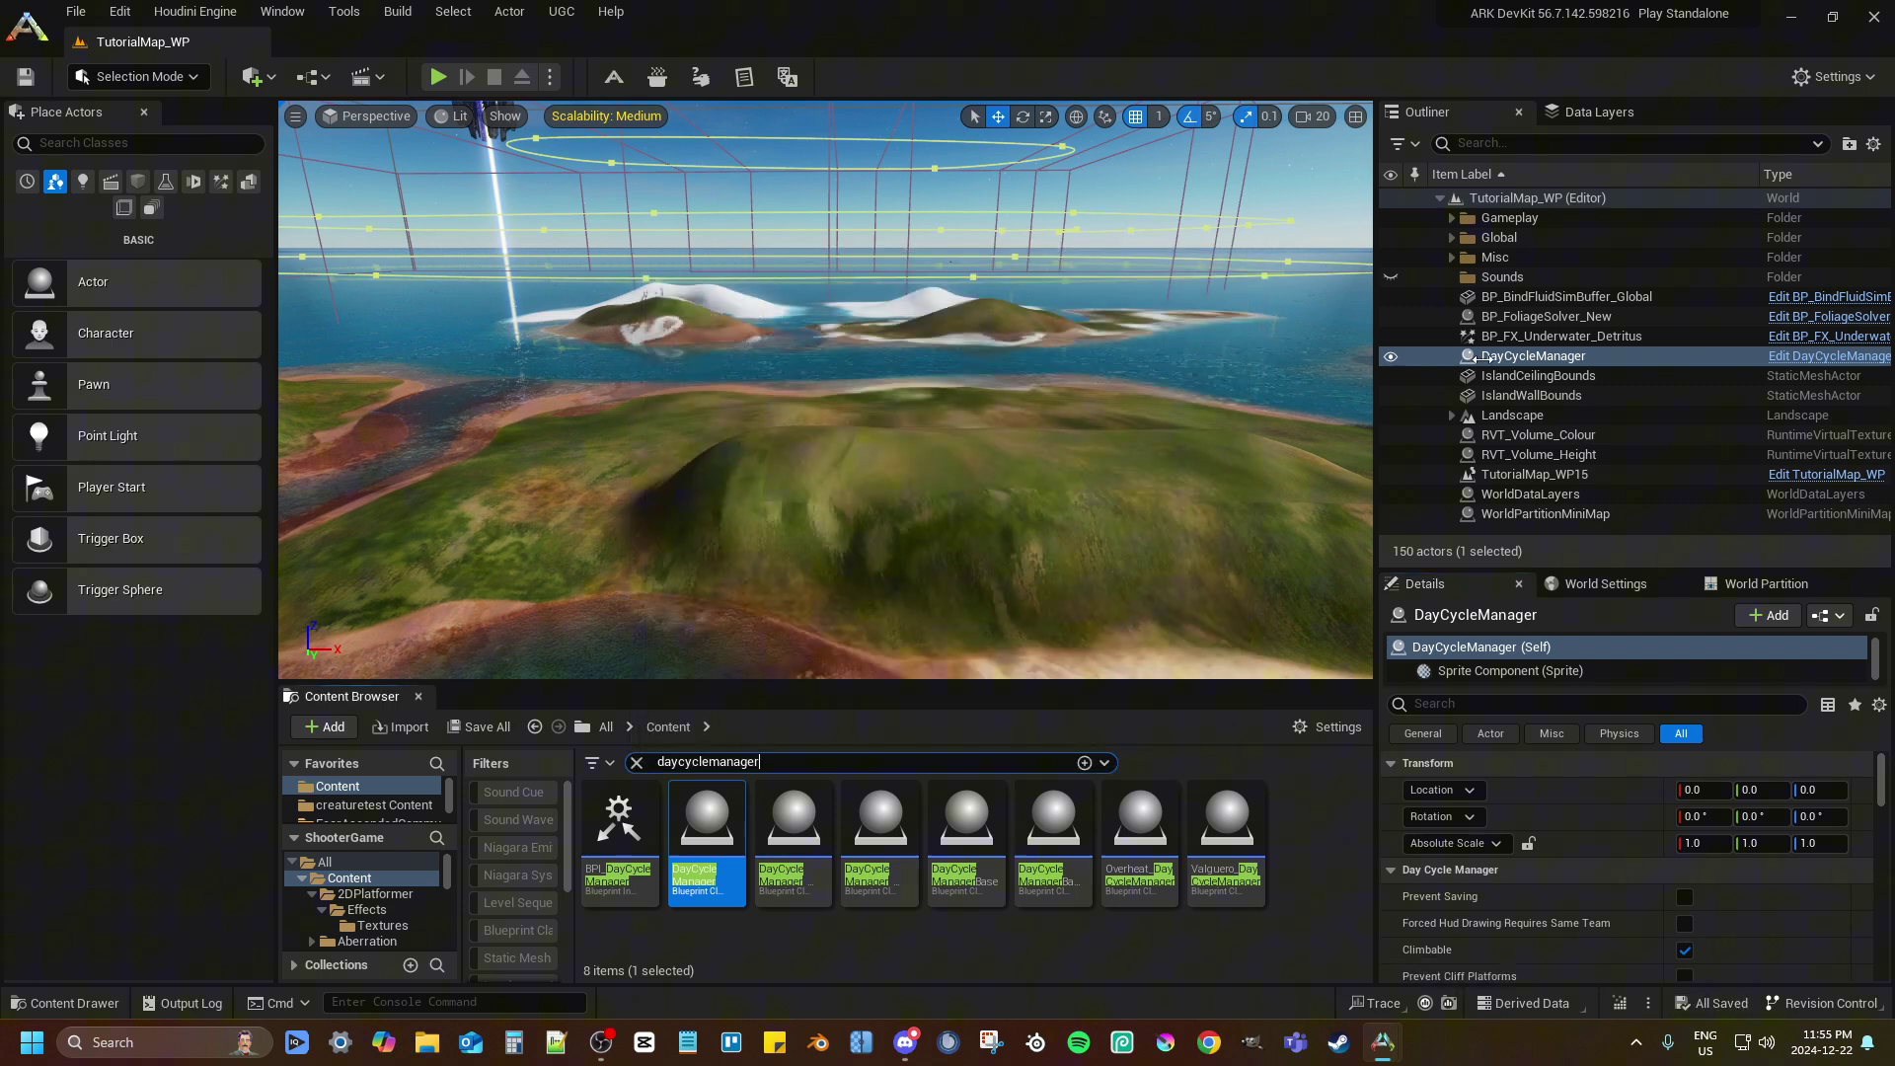
Move the DayCycleManager actor into the UDS folder inside the Global folder and save it
{"action": "left_click_drag", "start_coordinate": [1499, 241], "coordinate": [1499, 242]}
{"action": "left_click", "coordinate": [1451, 239]}
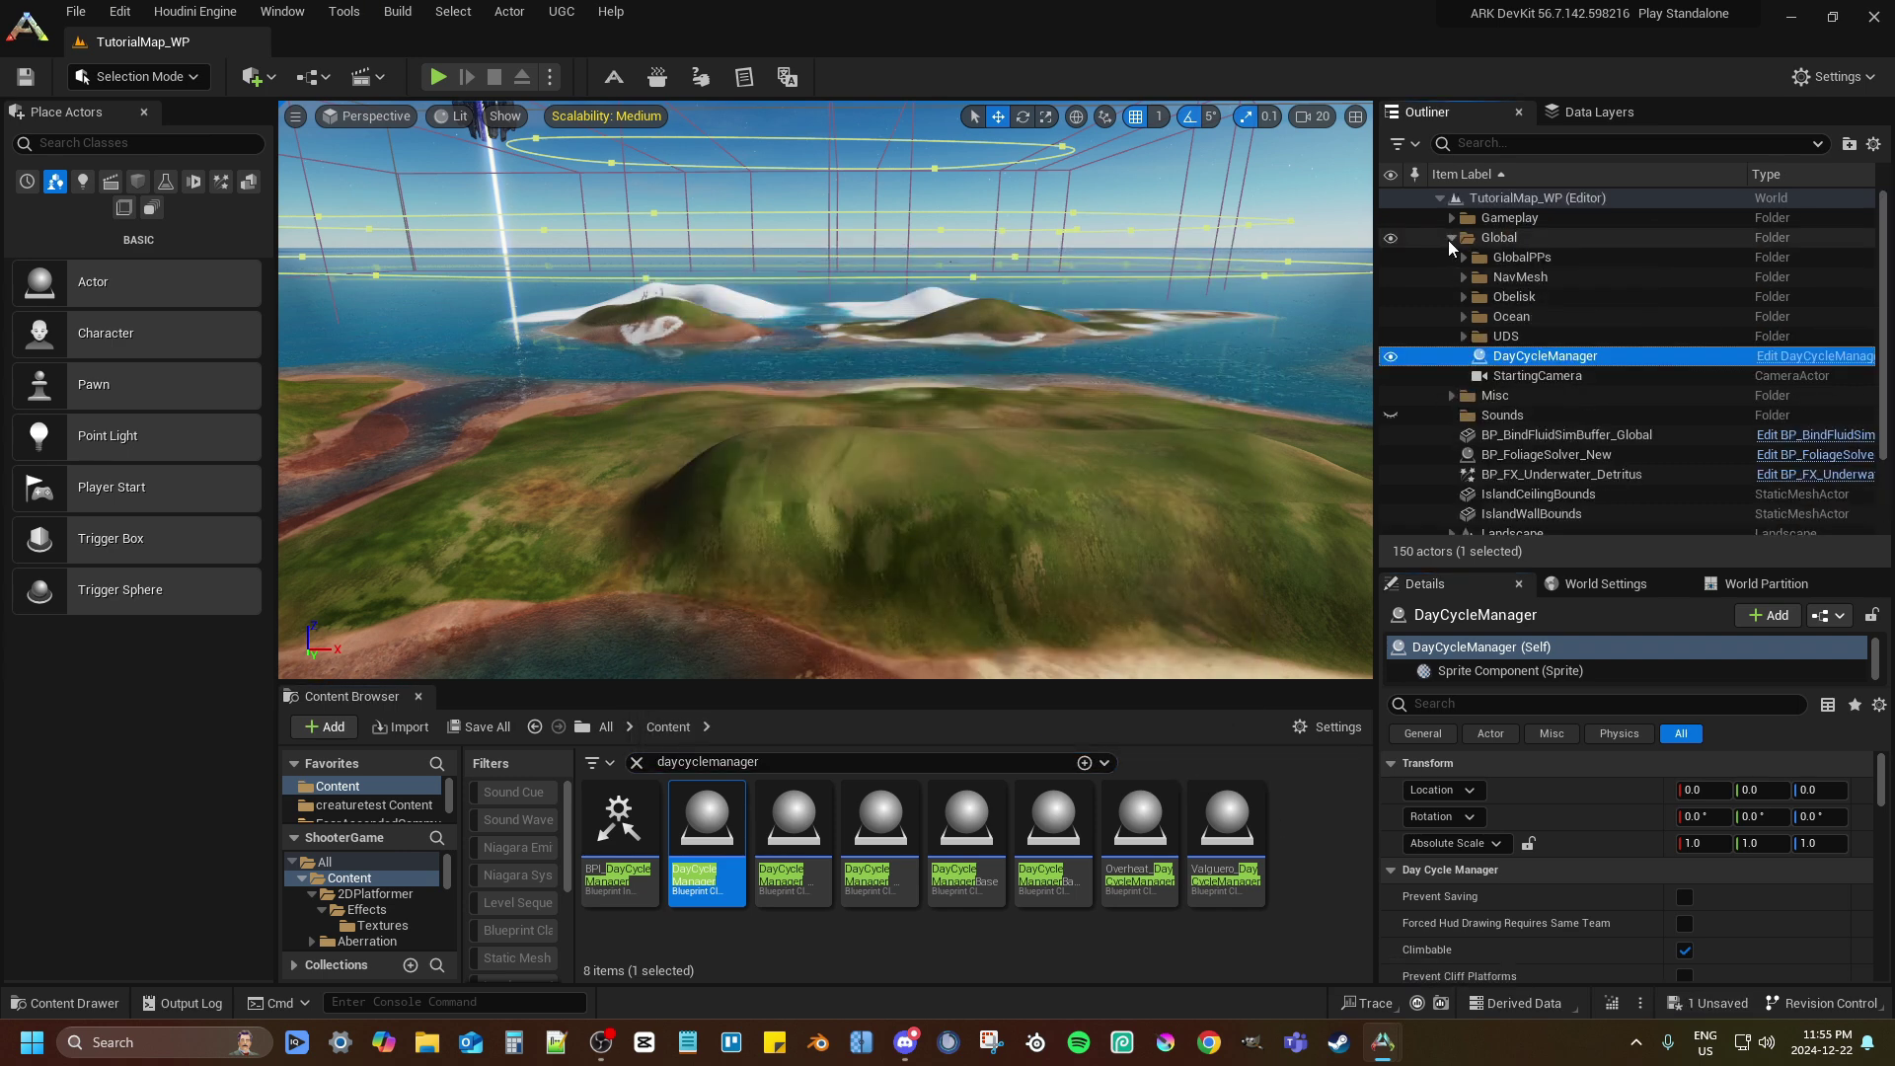
{"action": "left_click_drag", "start_coordinate": [1505, 341], "coordinate": [1505, 341]}
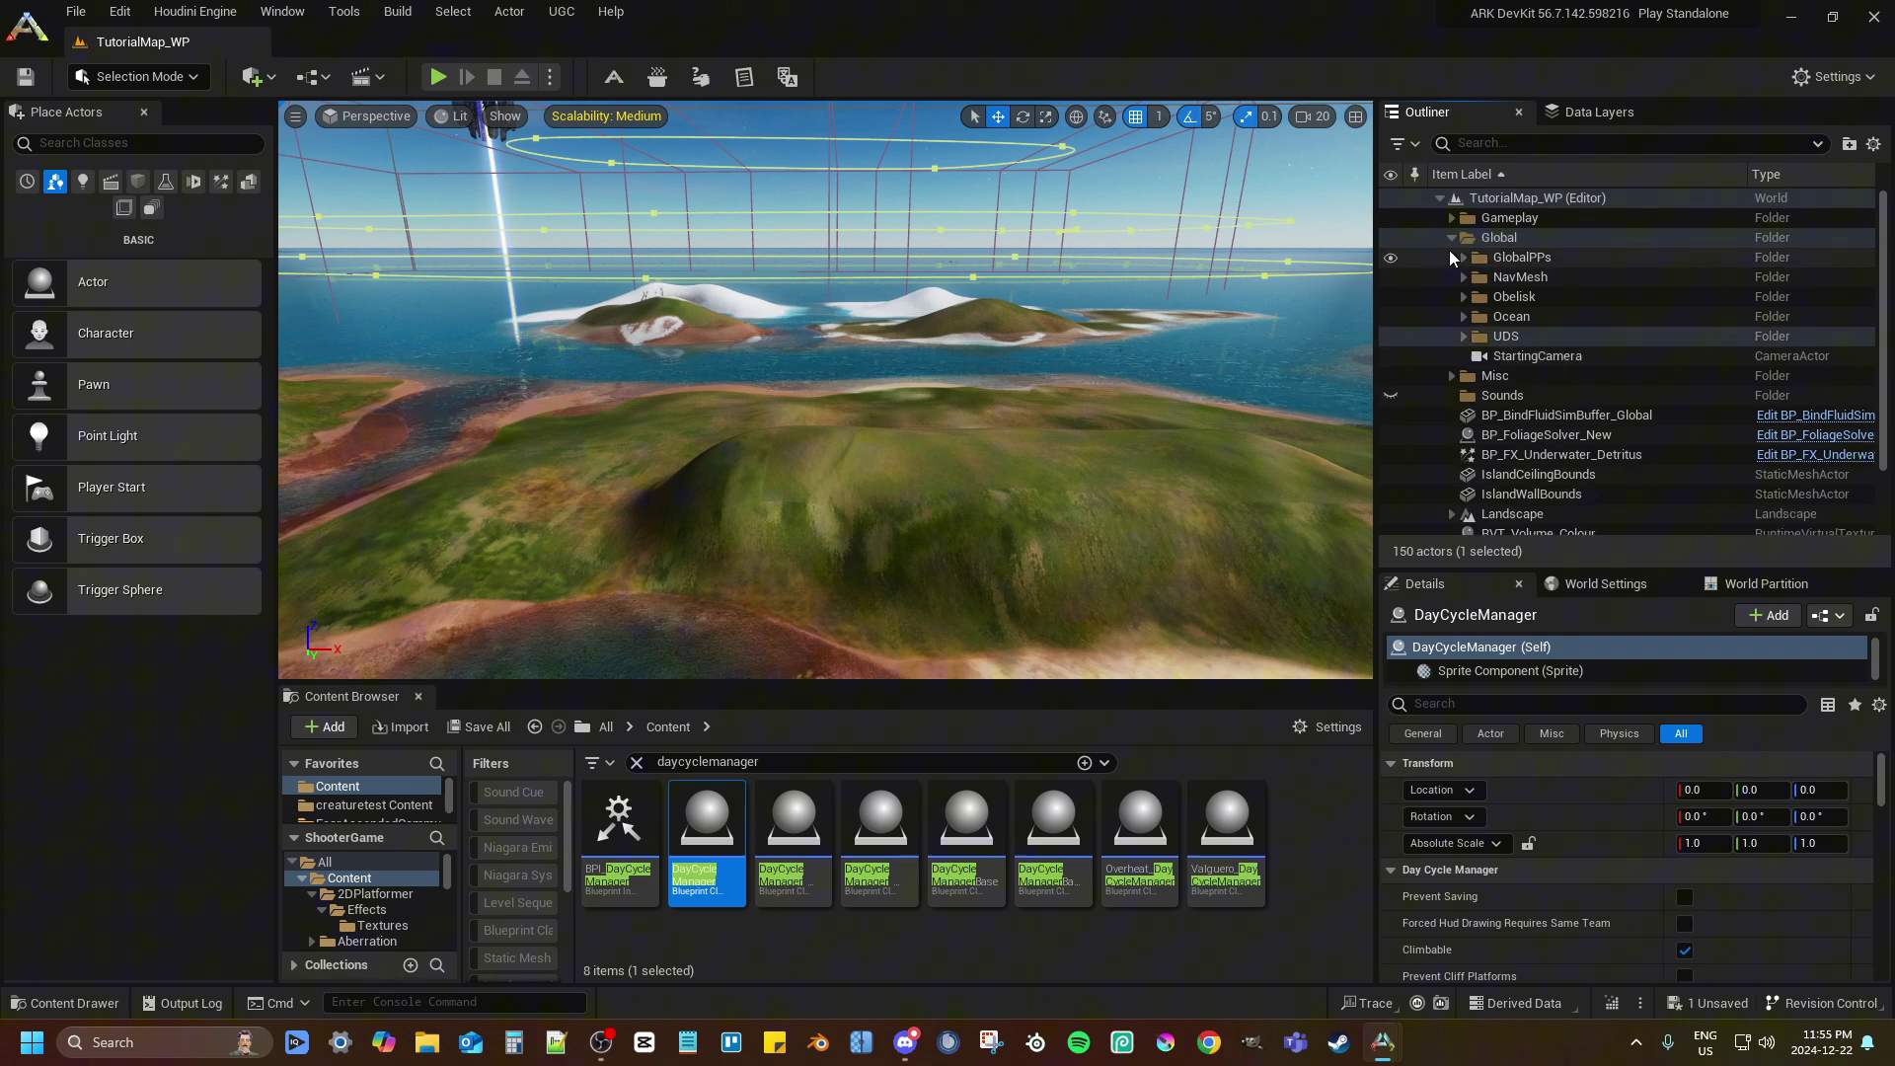
{"action": "left_click", "coordinate": [1463, 338]}
{"action": "scroll", "coordinate": [1480, 380], "scroll_direction": "down", "scroll_amount": 2}
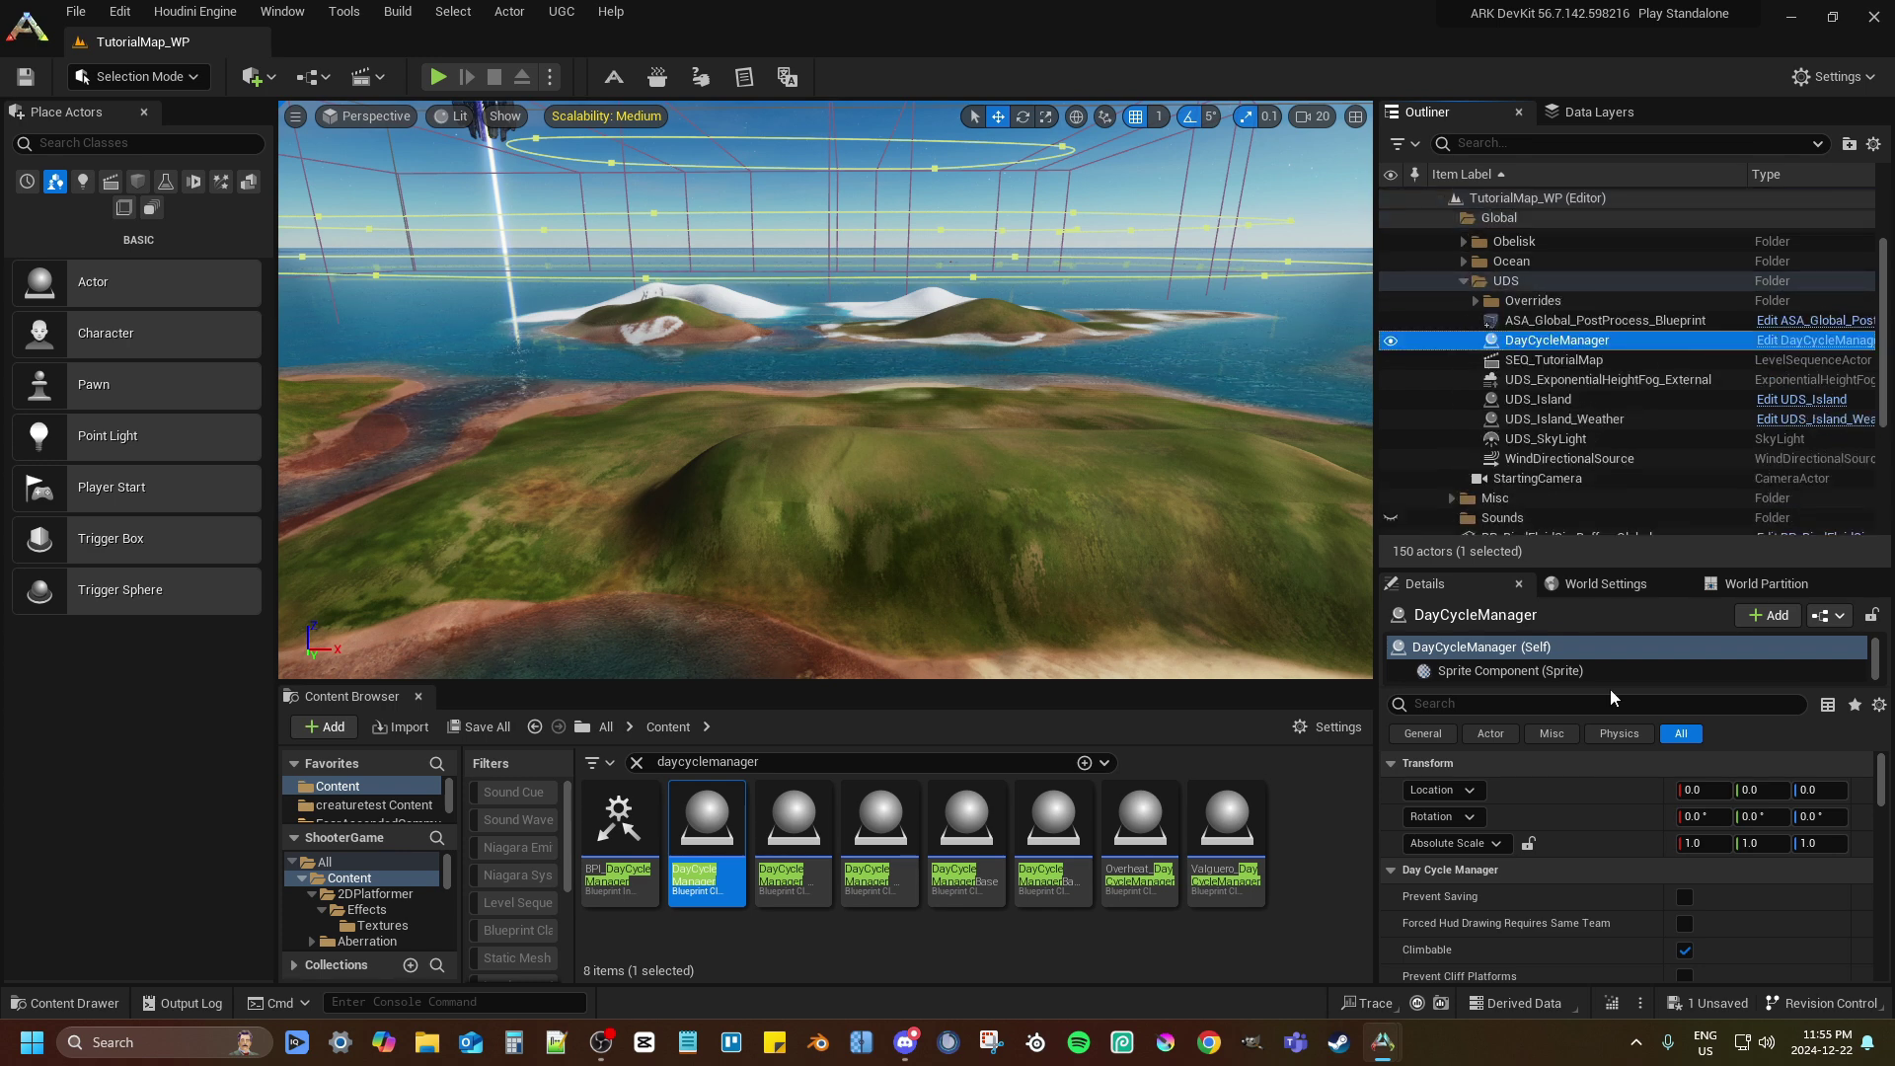
{"action": "left_click", "coordinate": [1707, 1003]}
{"action": "left_click", "coordinate": [1104, 744]}
Examine the DayCycleManager actor's properties, including its day time values and the sound transitions to morning, midday and night
{"action": "scroll", "coordinate": [1543, 857], "scroll_direction": "down", "scroll_amount": 5}
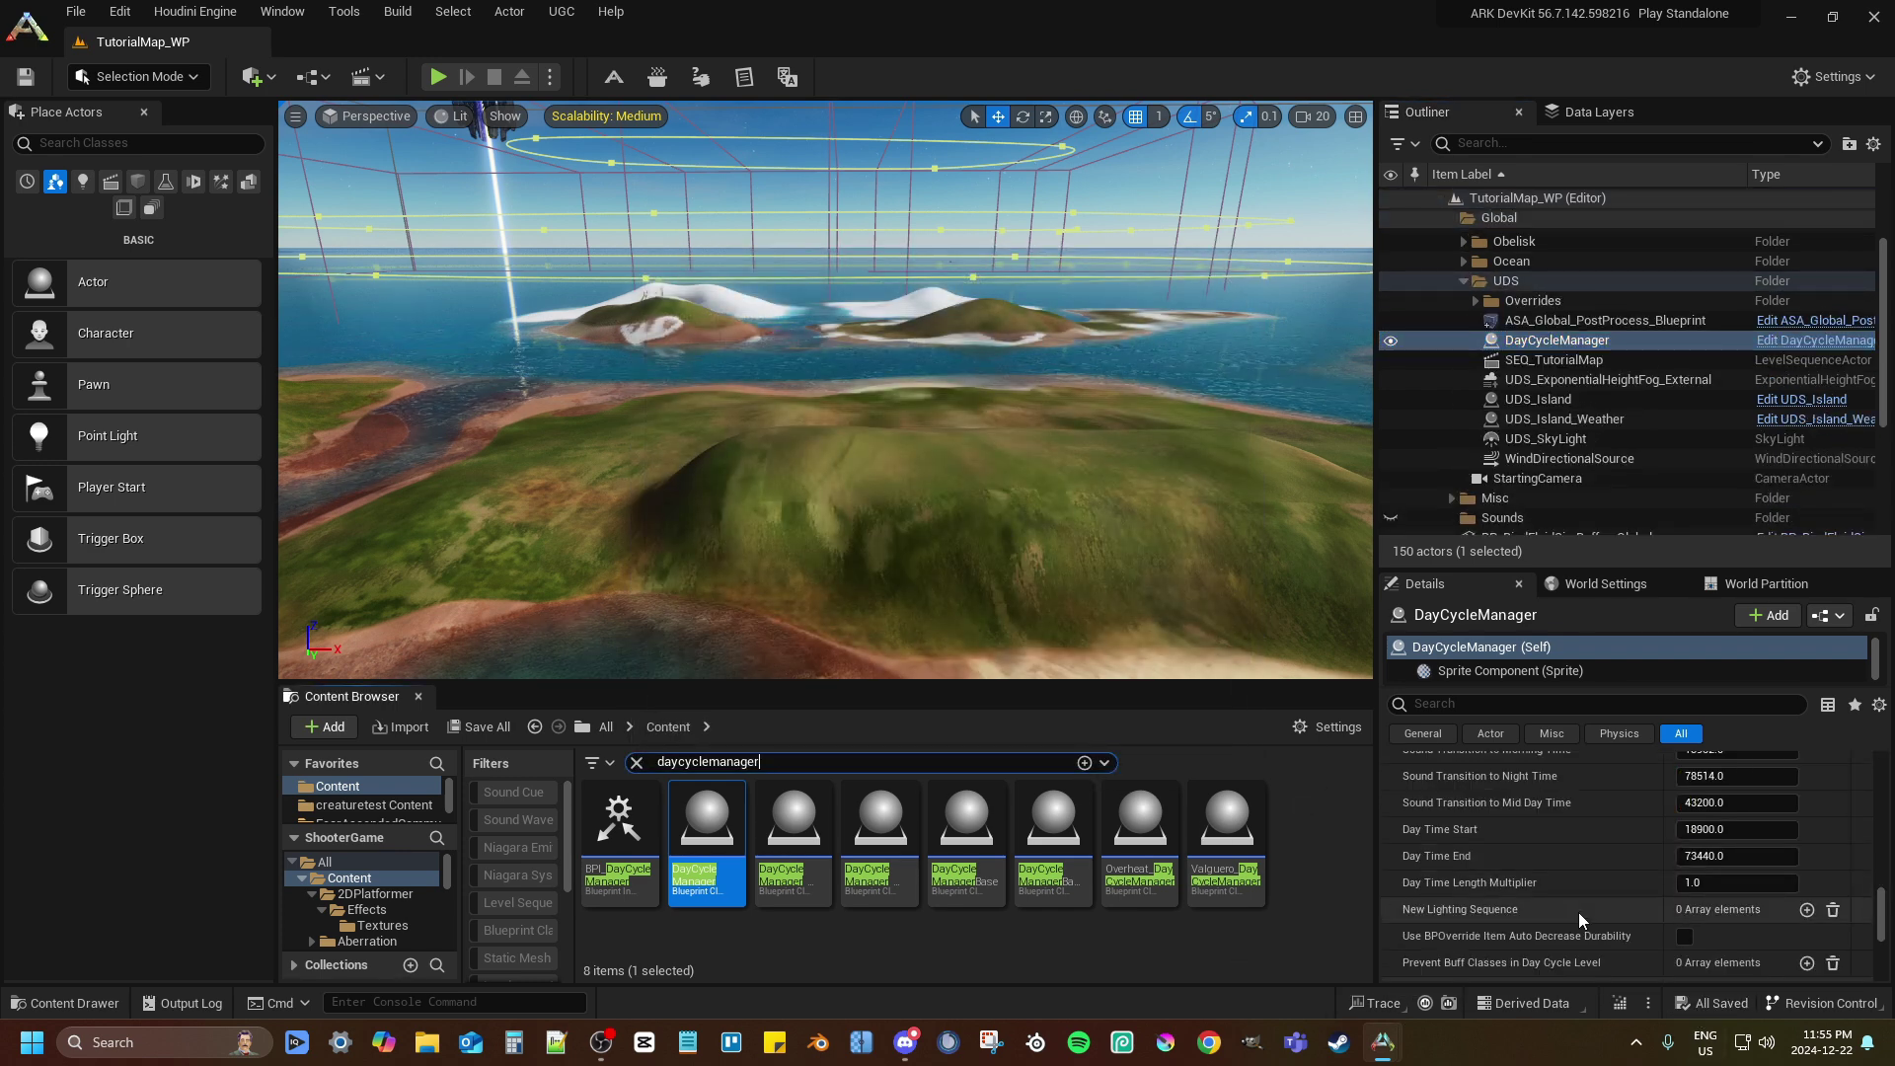
{"action": "scroll", "coordinate": [1578, 912], "scroll_direction": "up", "scroll_amount": 5}
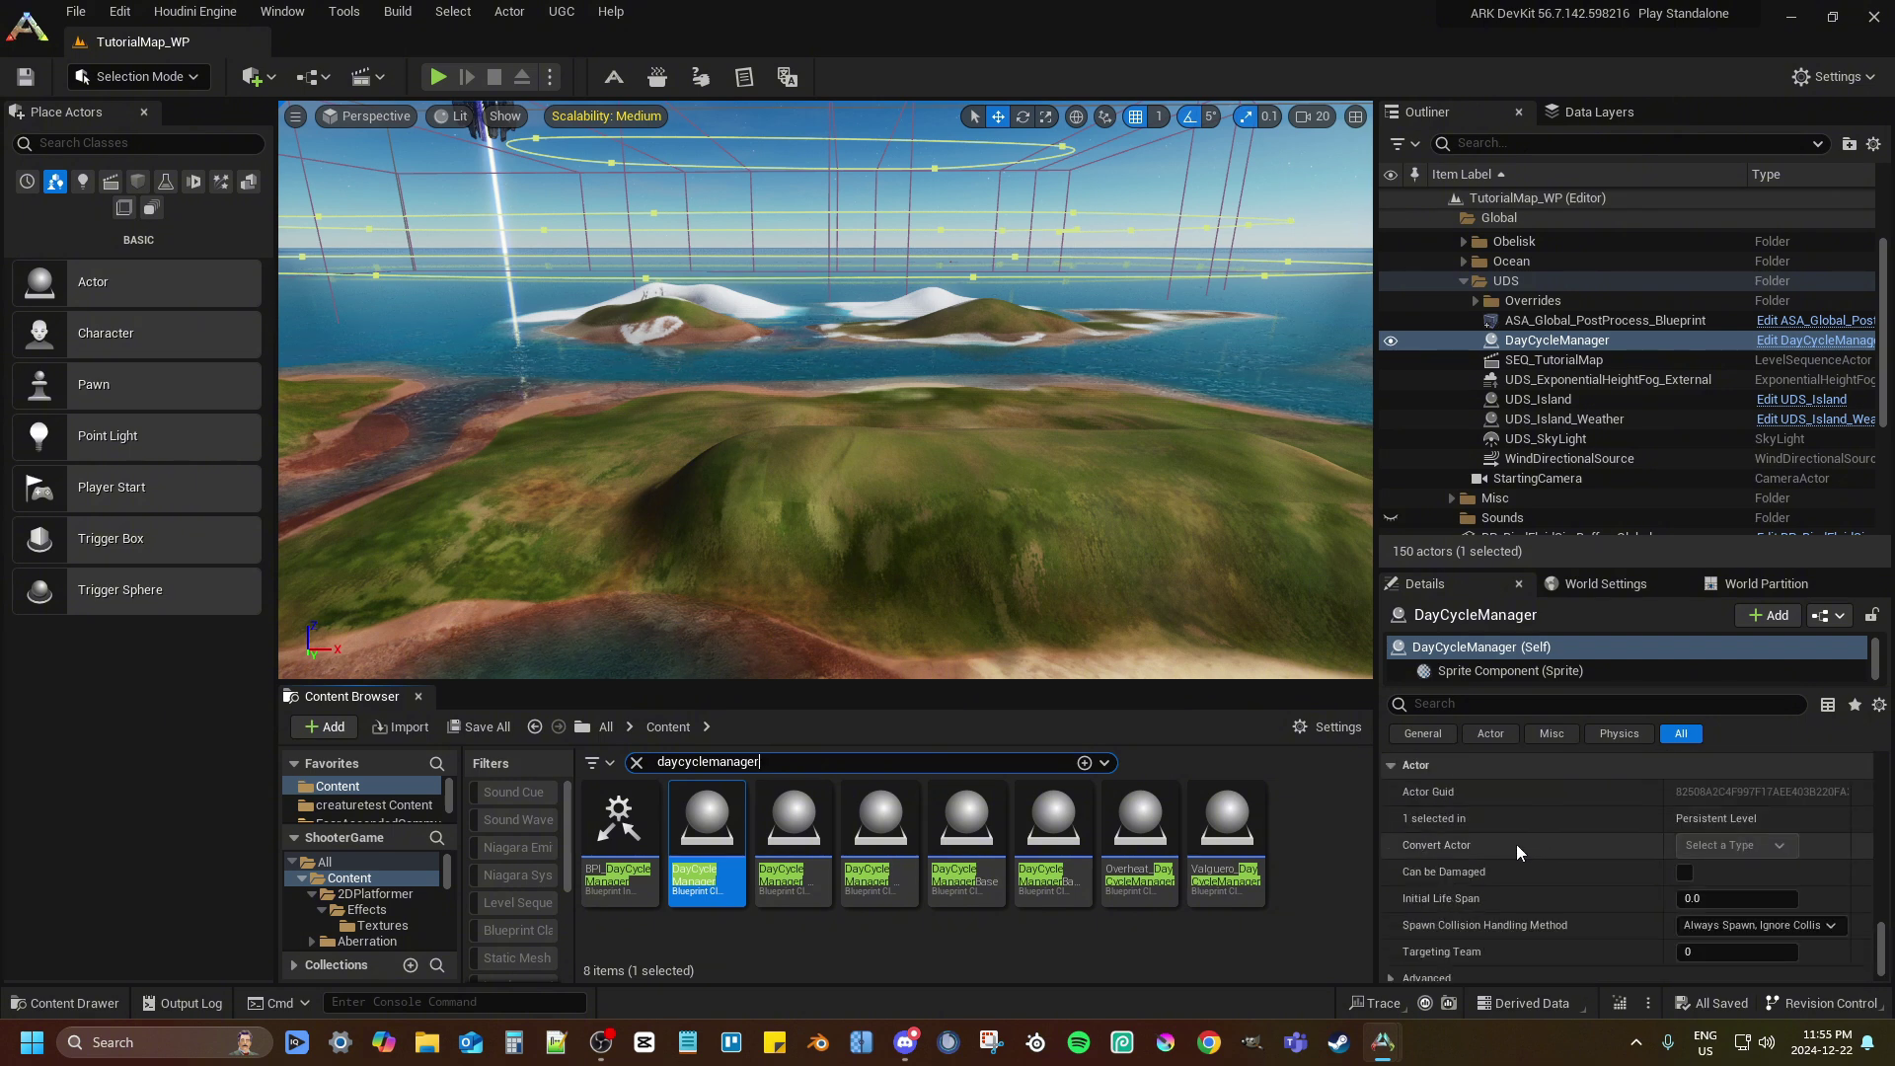
{"action": "scroll", "coordinate": [1539, 859], "scroll_direction": "down", "scroll_amount": 6}
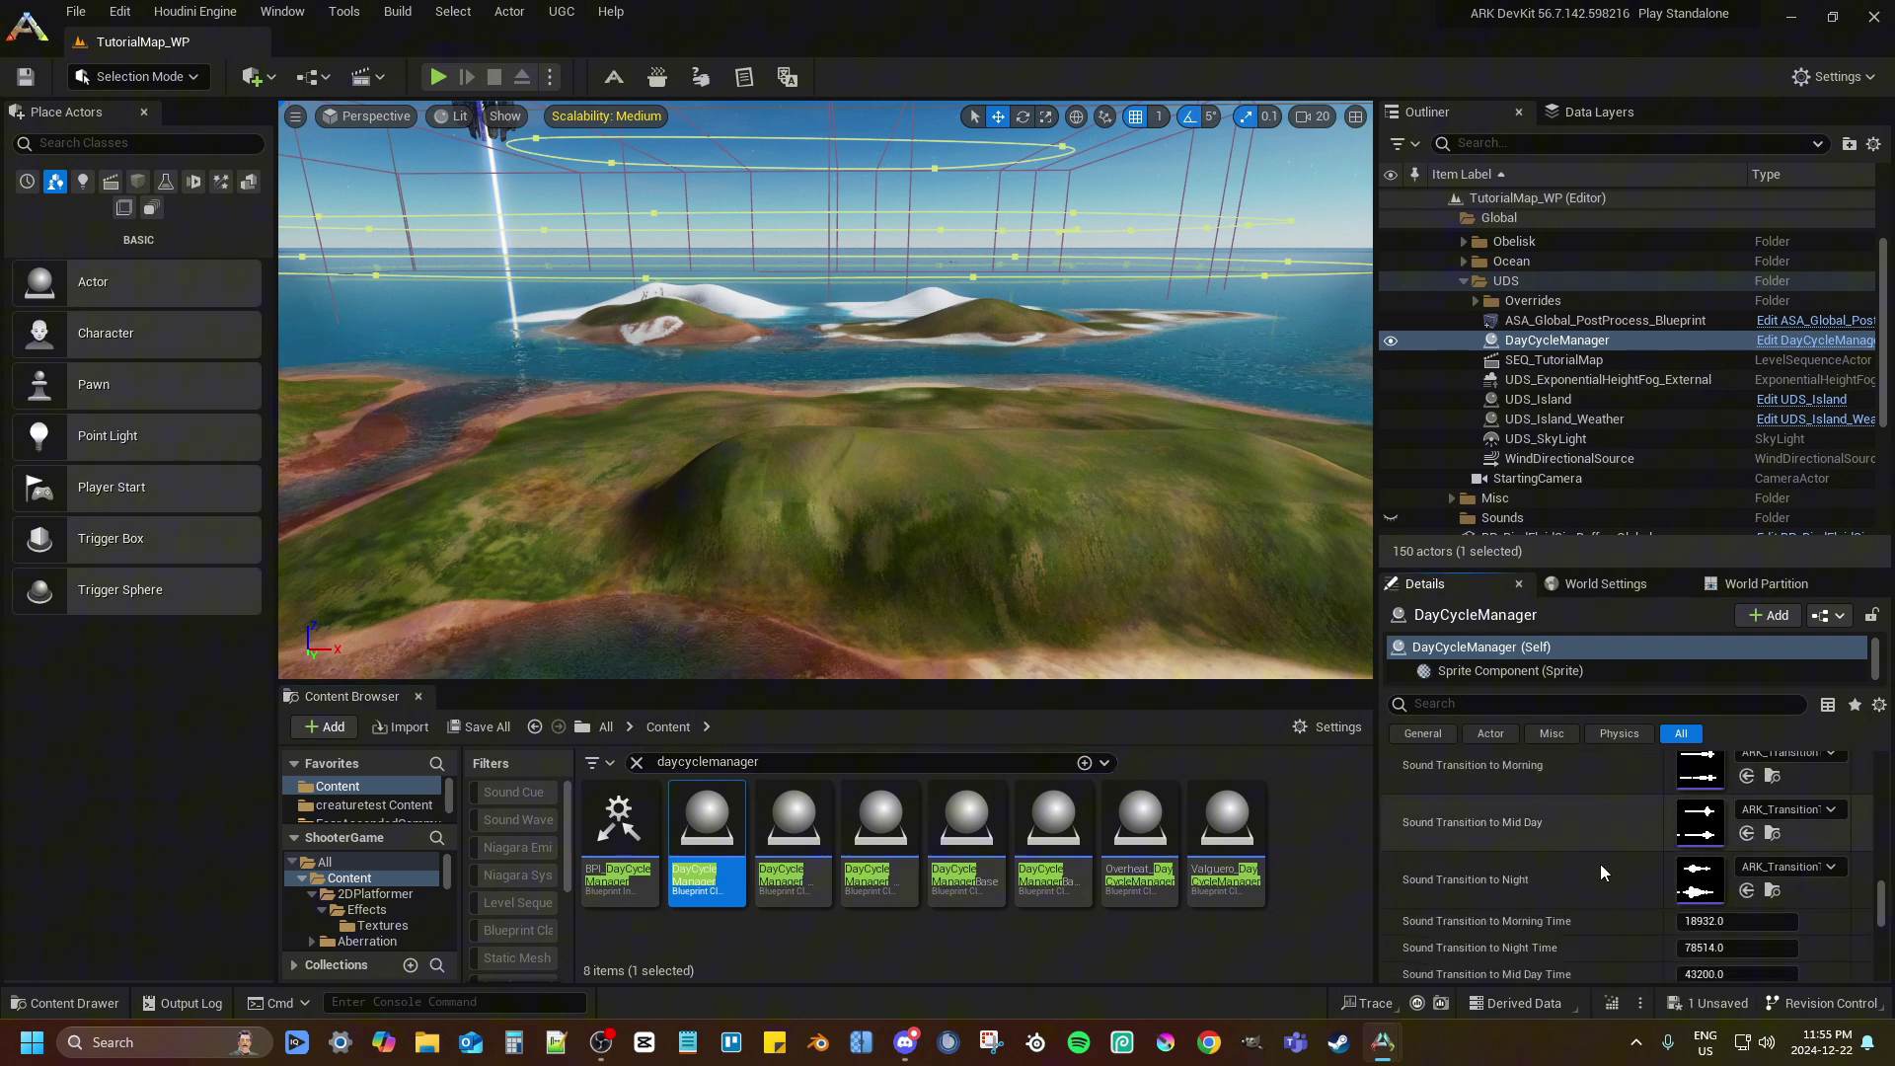
{"action": "scroll", "coordinate": [1589, 880], "scroll_direction": "up", "scroll_amount": 1}
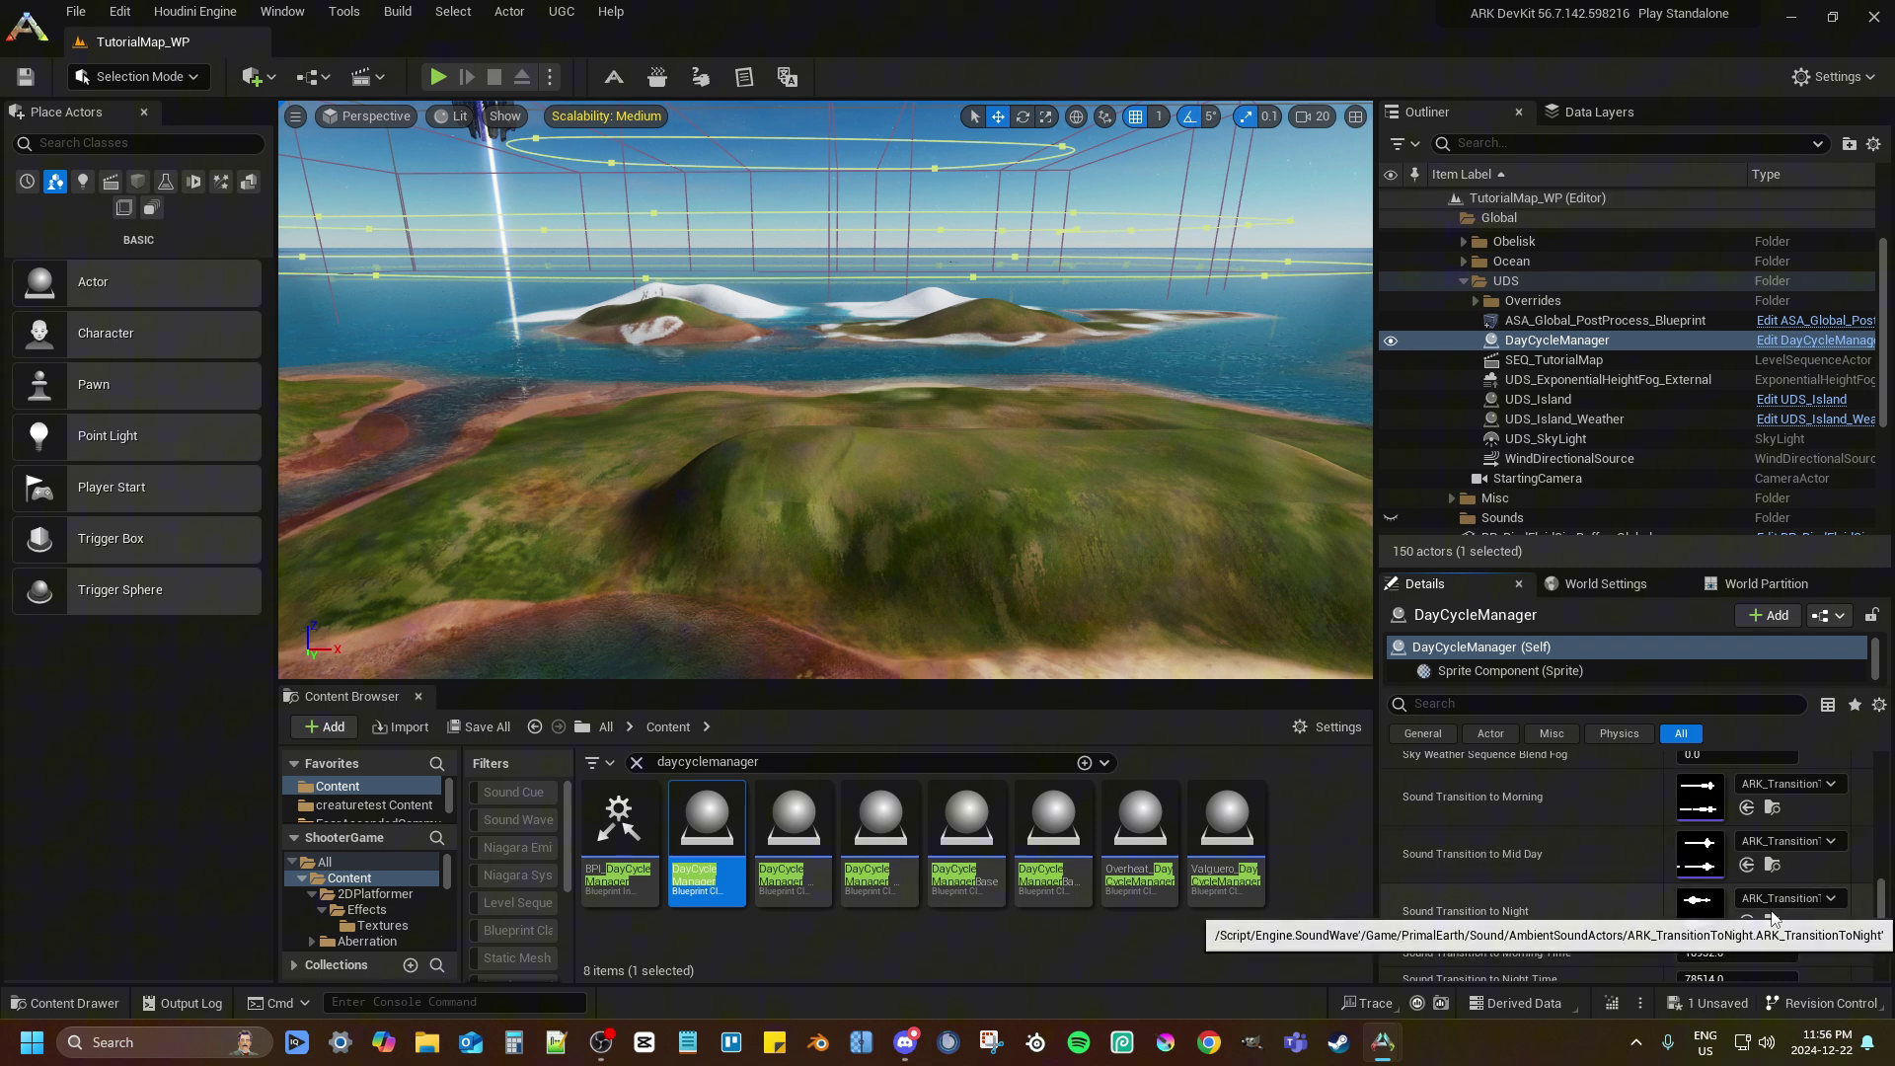
{"action": "scroll", "coordinate": [1744, 871], "scroll_direction": "up", "scroll_amount": 1}
{"action": "scroll", "coordinate": [1744, 872], "scroll_direction": "up", "scroll_amount": 6}
{"action": "scroll", "coordinate": [1549, 904], "scroll_direction": "down", "scroll_amount": 6}
{"action": "scroll", "coordinate": [1531, 908], "scroll_direction": "down", "scroll_amount": 8}
{"action": "scroll", "coordinate": [1524, 908], "scroll_direction": "up", "scroll_amount": 10}
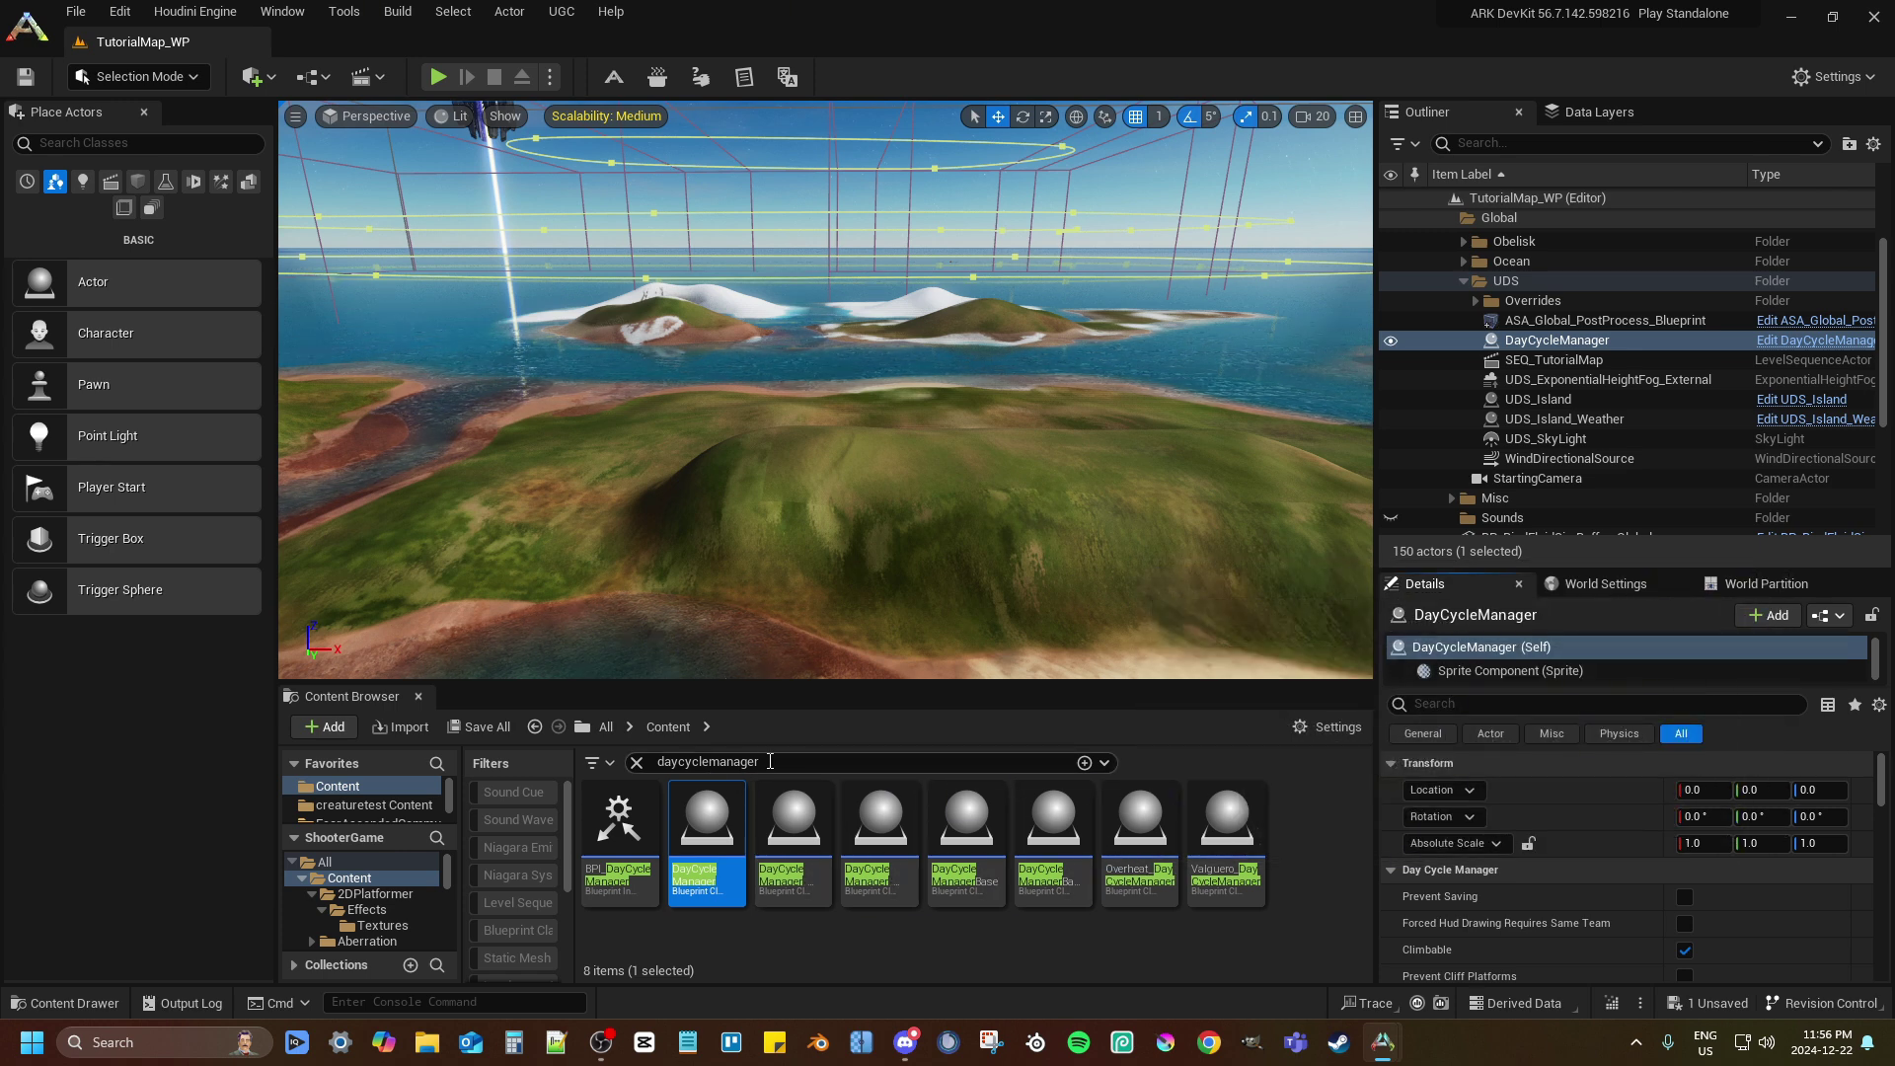
Search the Content folder for day cycle, look through the map-specific day cycle blueprints, and clear the search
{"action": "left_click", "coordinate": [680, 762]}
{"action": "left_click", "coordinate": [797, 765]}
{"action": "key", "text": "BackSpace"}
{"action": "key", "text": "BackSpace"}
{"action": "key", "text": "BackSpace"}
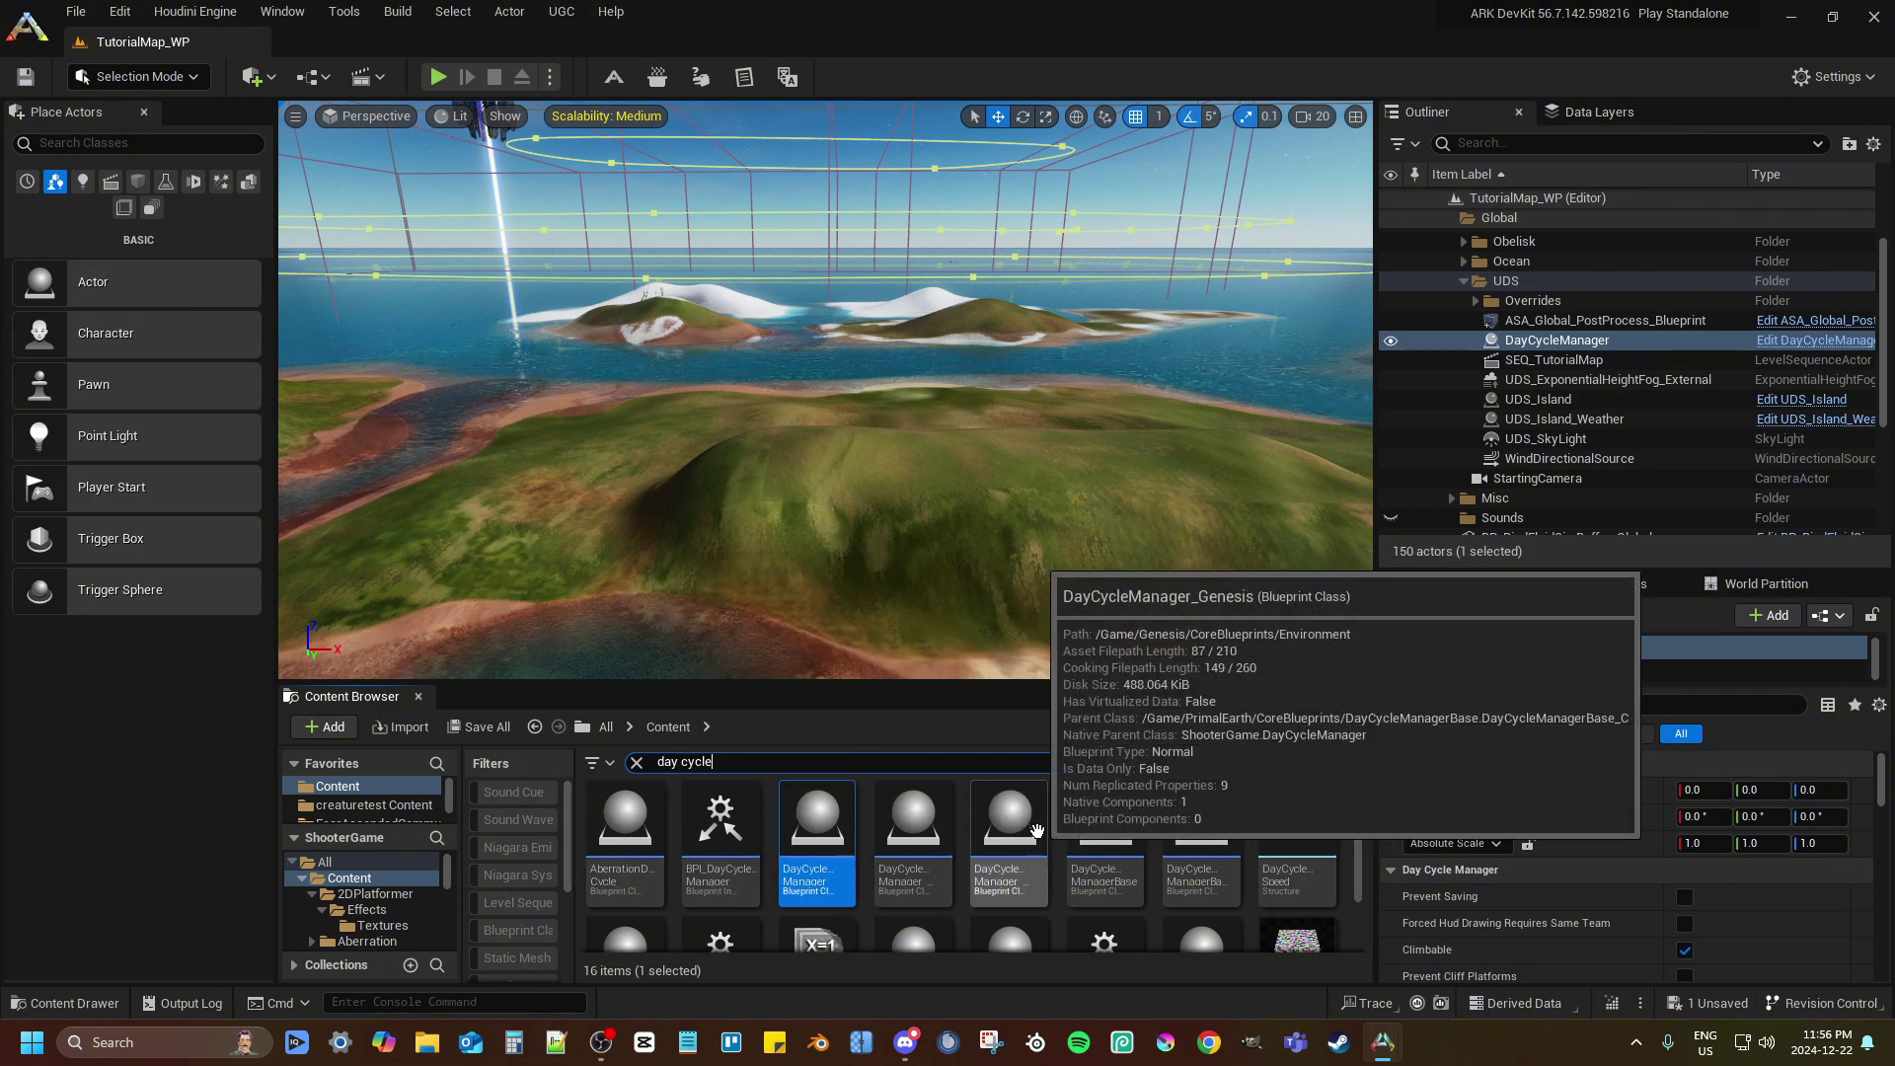
{"action": "scroll", "coordinate": [1039, 849], "scroll_direction": "down", "scroll_amount": 1}
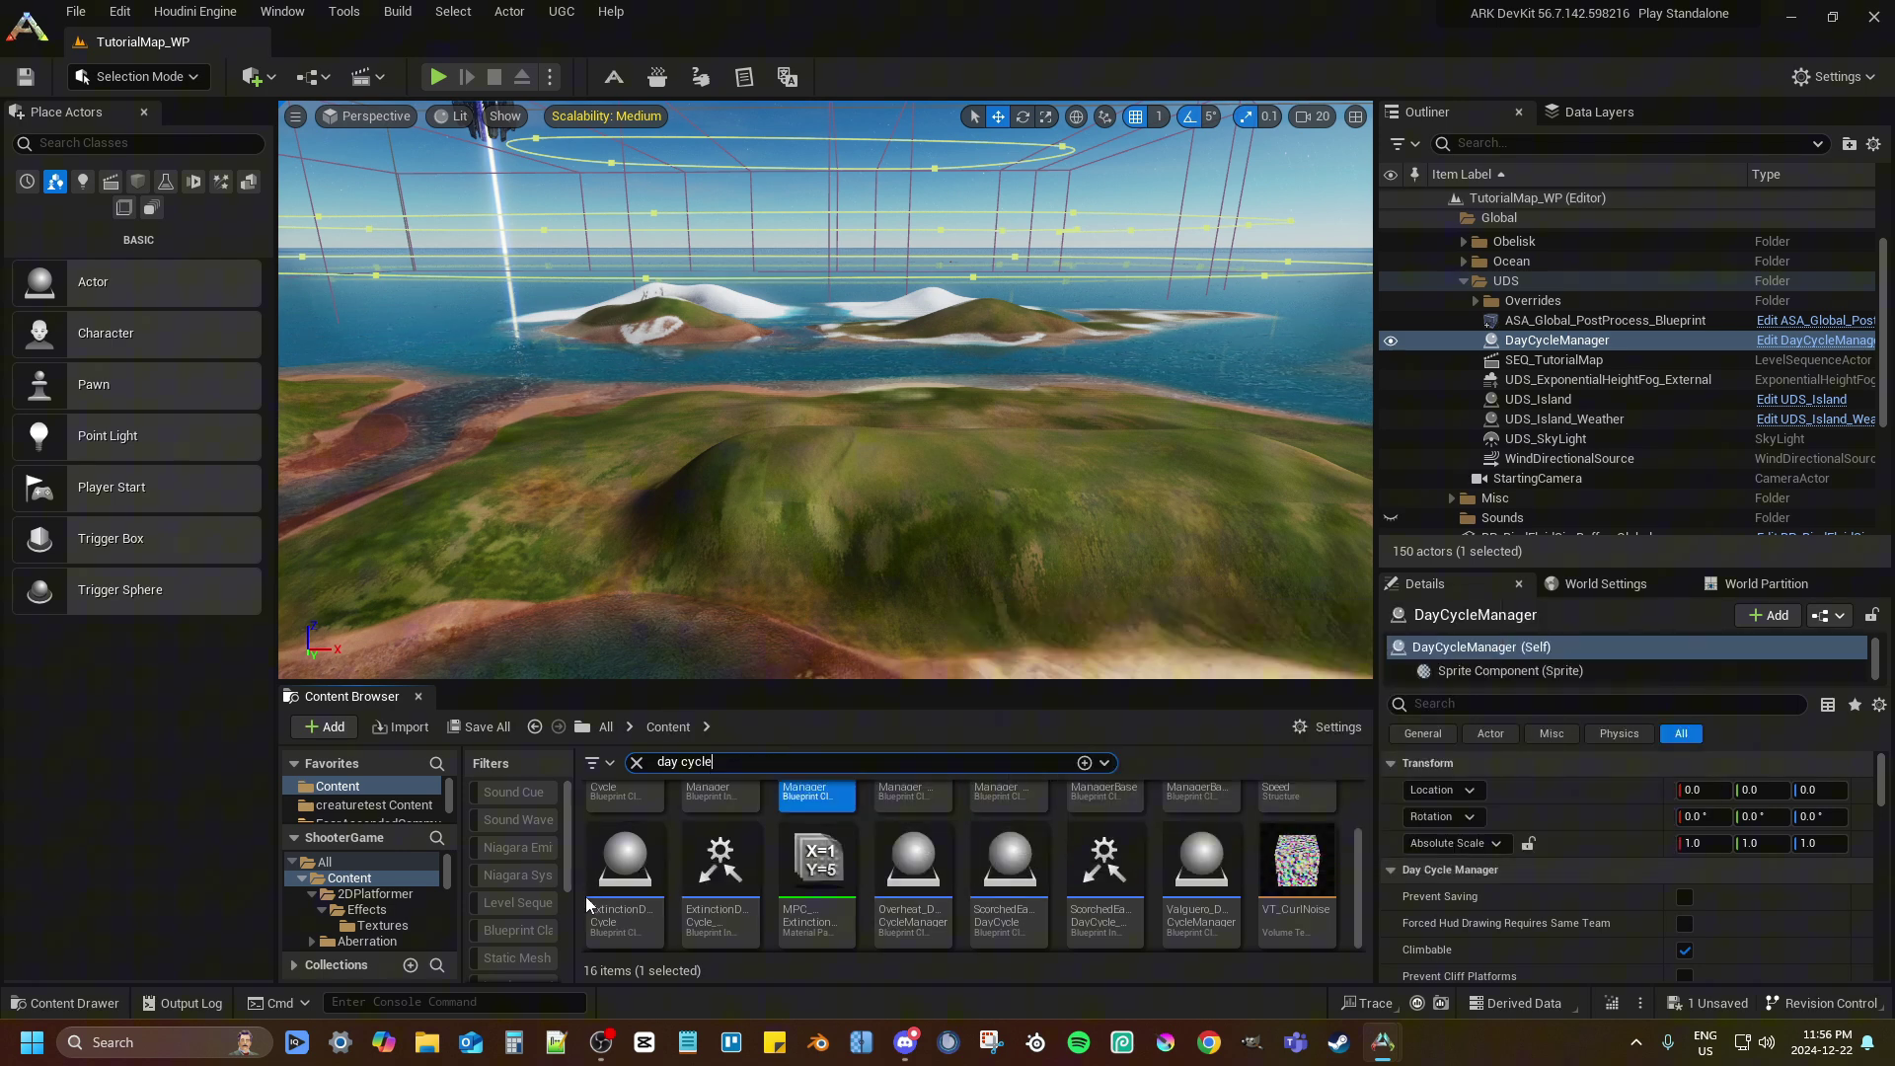
{"action": "right_click_drag", "start_coordinate": [992, 871], "coordinate": [992, 863]}
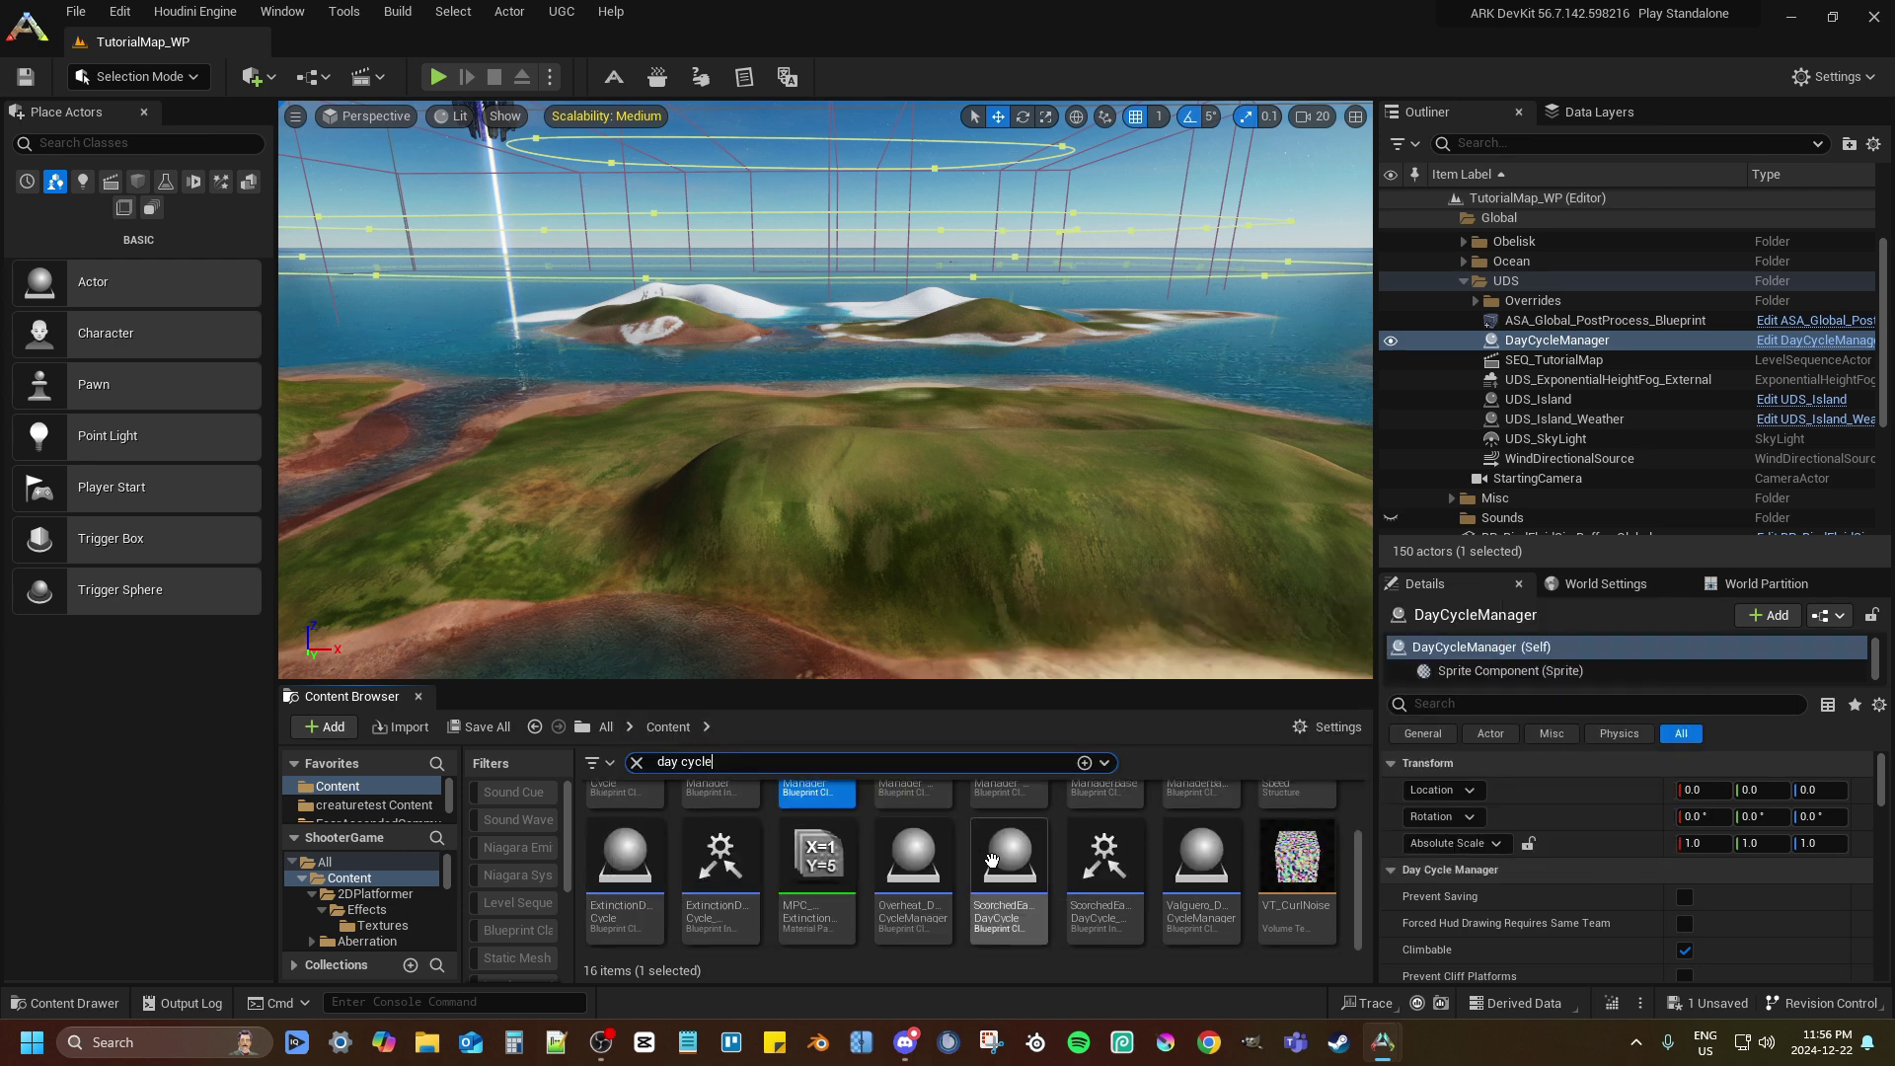
{"action": "scroll", "coordinate": [997, 848], "scroll_direction": "up", "scroll_amount": 2}
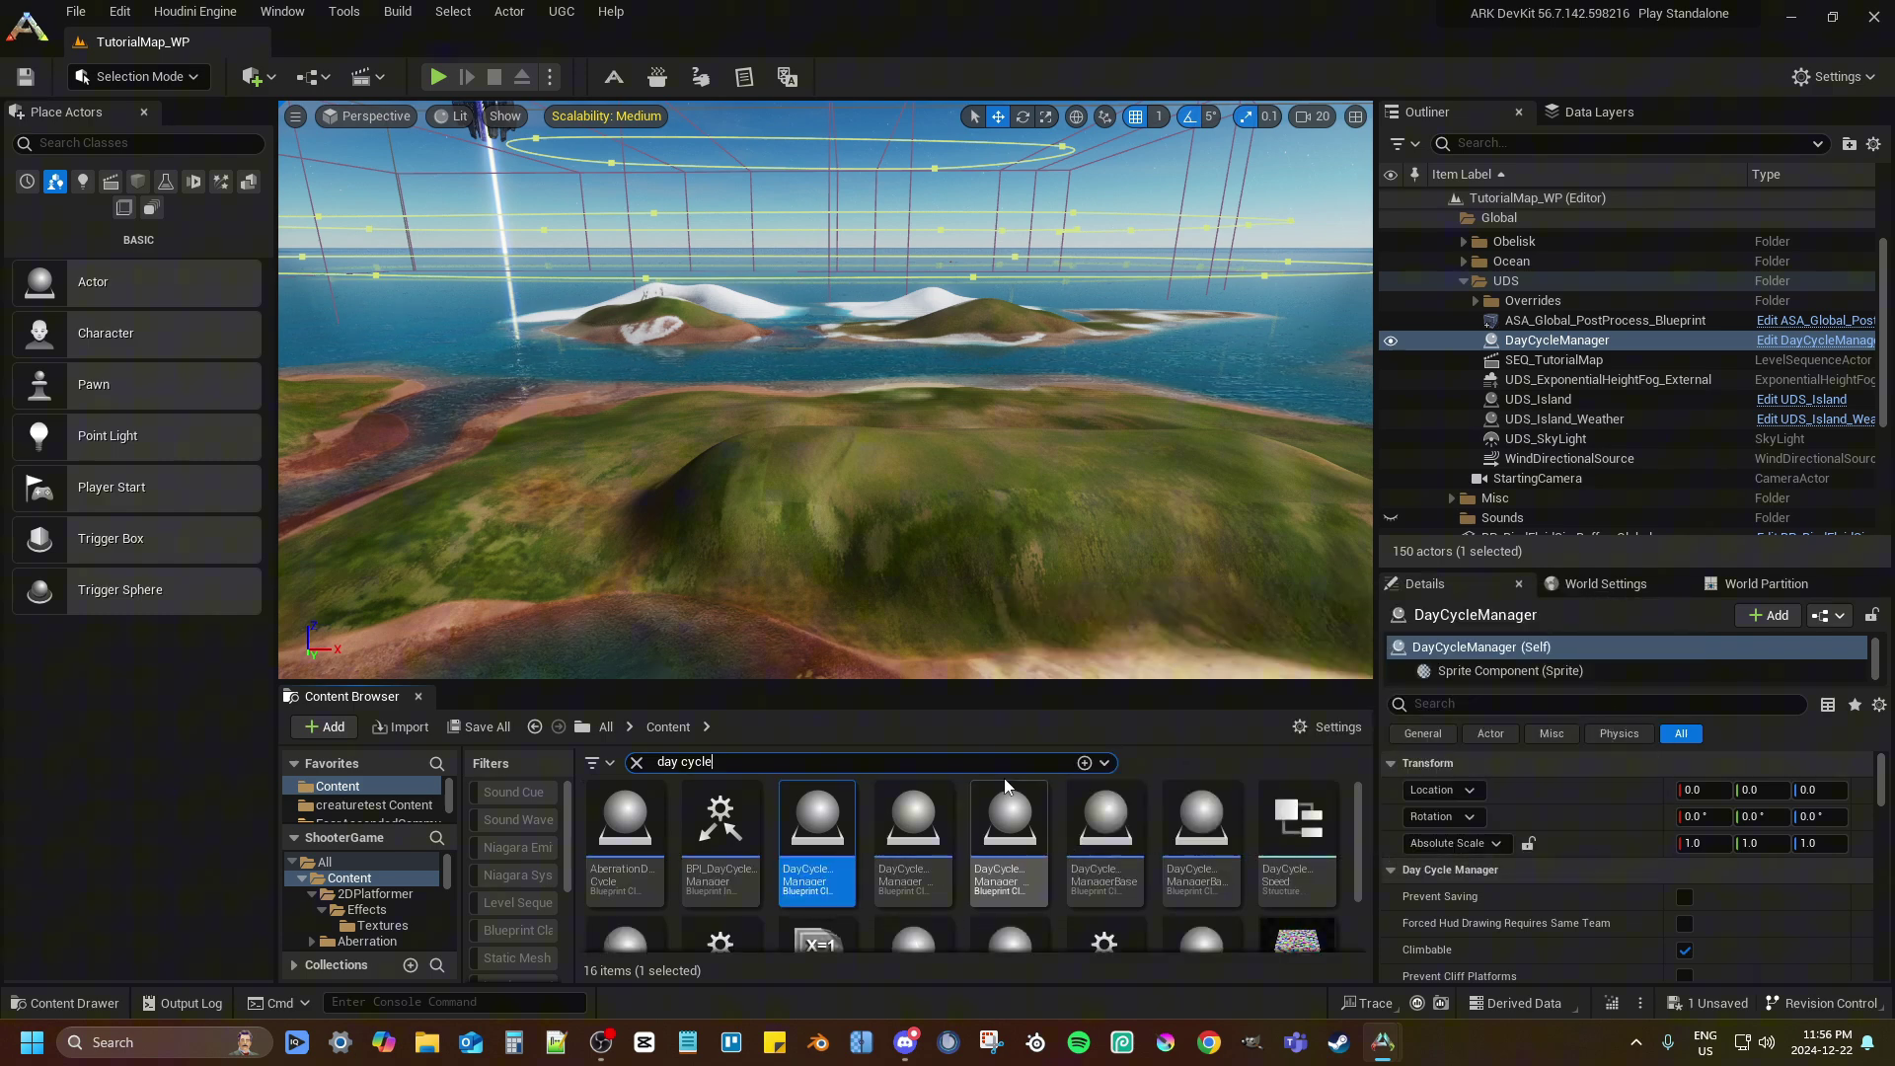
{"action": "left_click", "coordinate": [637, 762]}
Filter the World Settings by water, review the default water line and deep water start heights, and clear the filter
{"action": "right_click_drag", "start_coordinate": [787, 435], "coordinate": [787, 435]}
{"action": "scroll", "coordinate": [787, 435], "scroll_direction": "down", "scroll_amount": 5}
{"action": "left_click", "coordinate": [1757, 589]}
{"action": "left_click", "coordinate": [1618, 590]}
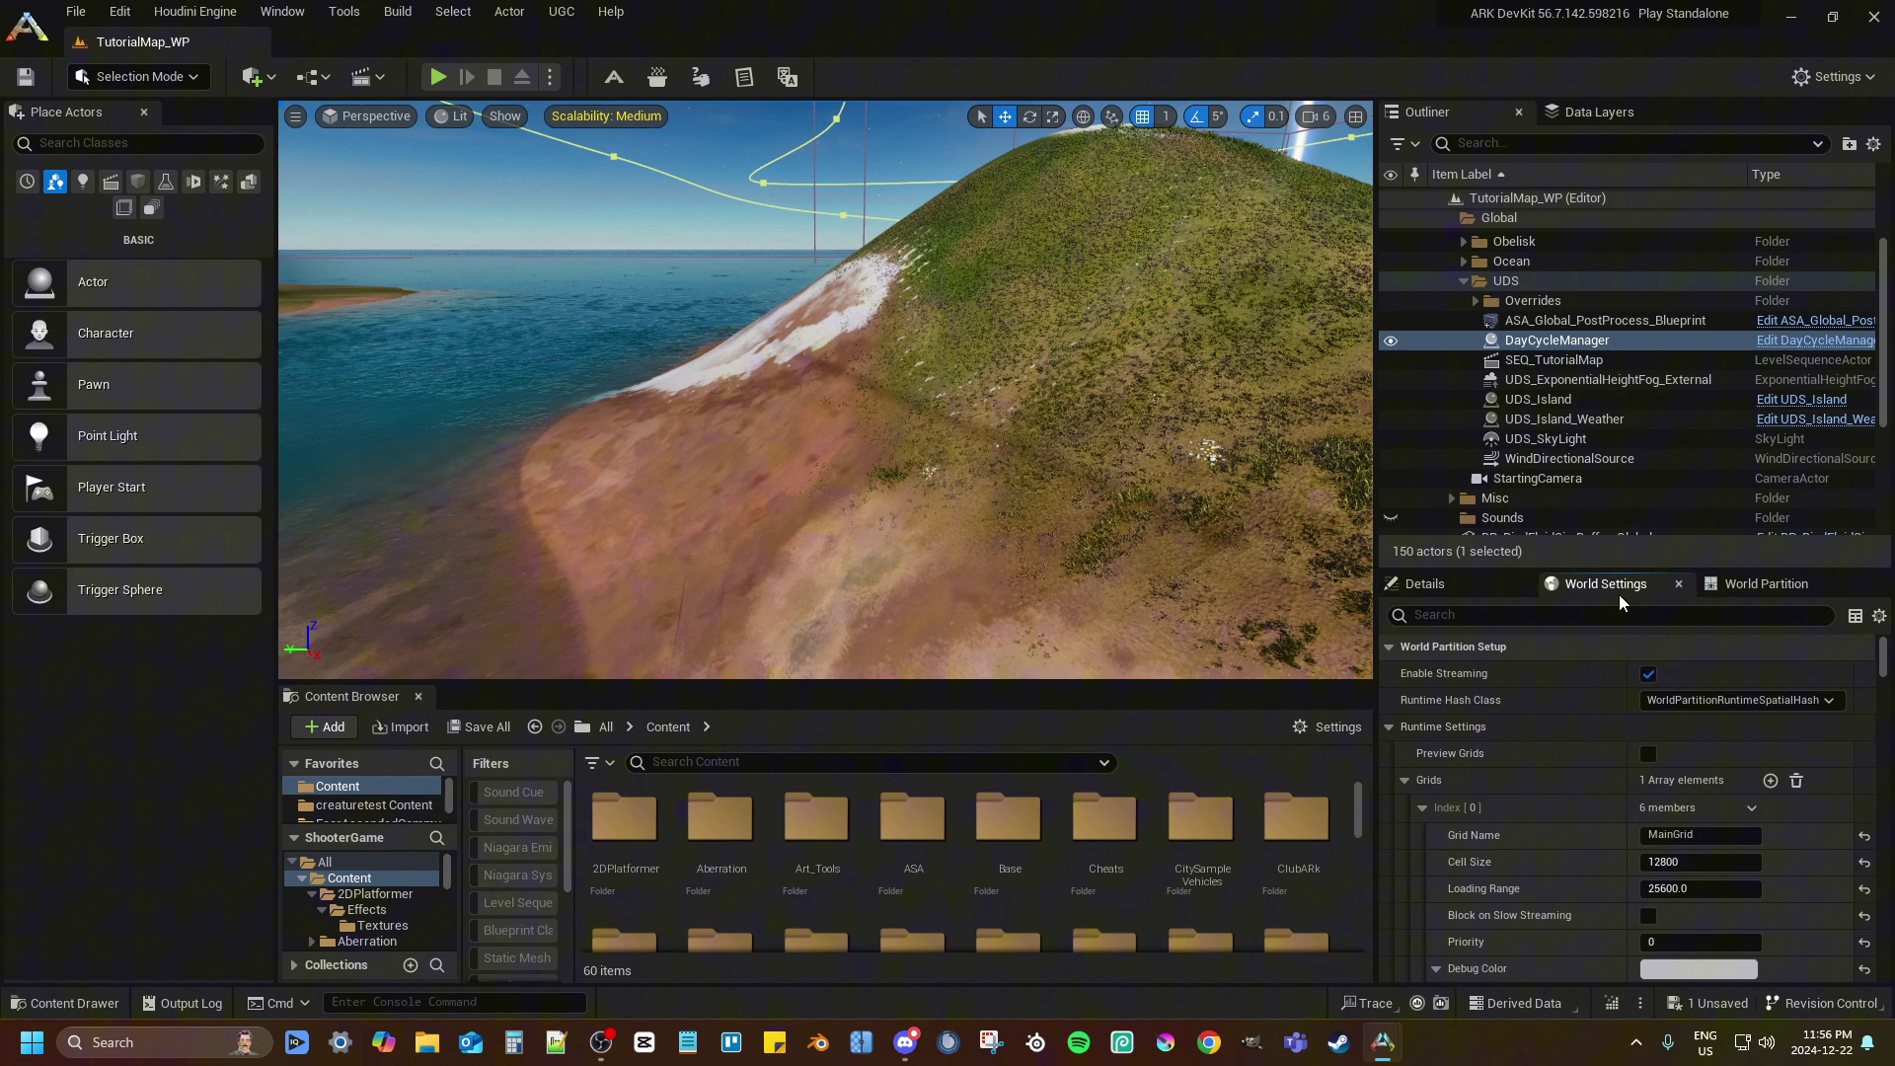
{"action": "left_click", "coordinate": [1697, 617]}
{"action": "type", "text": "water"}
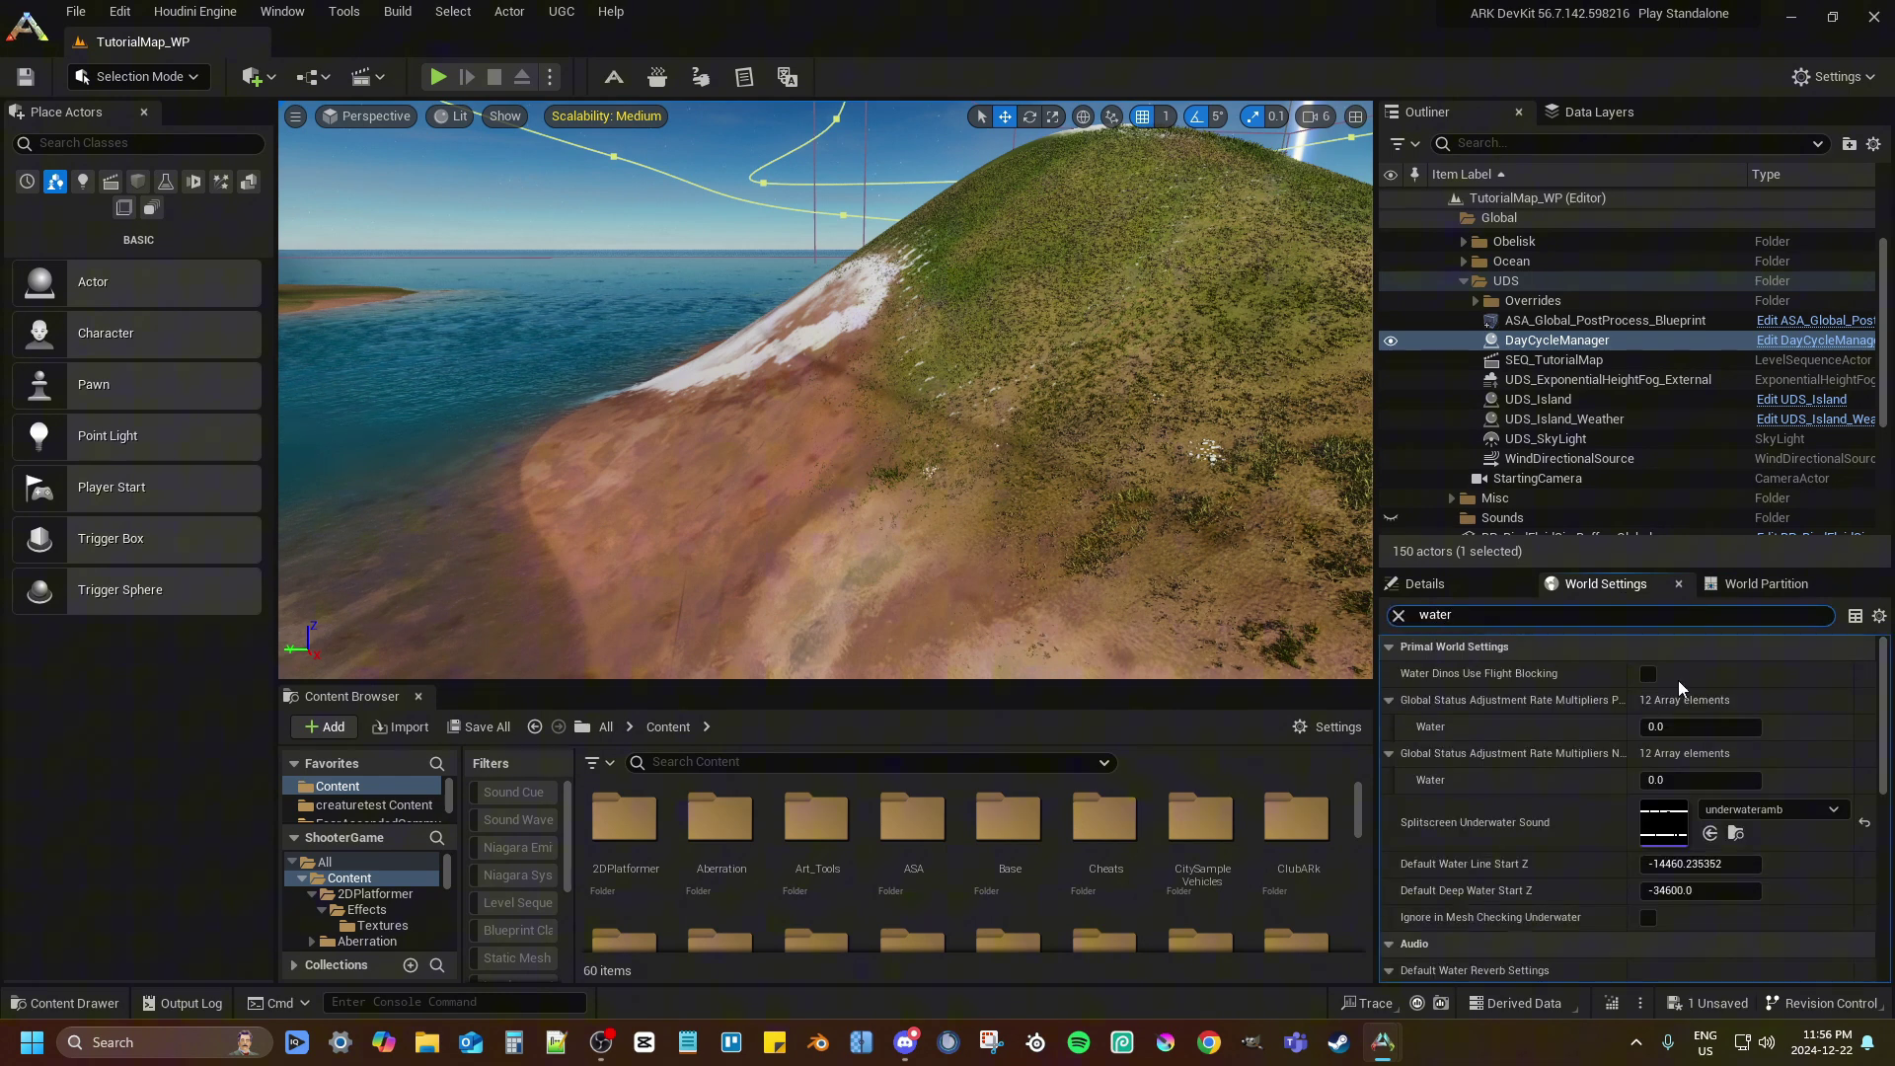
{"action": "scroll", "coordinate": [1563, 825], "scroll_direction": "down", "scroll_amount": 6}
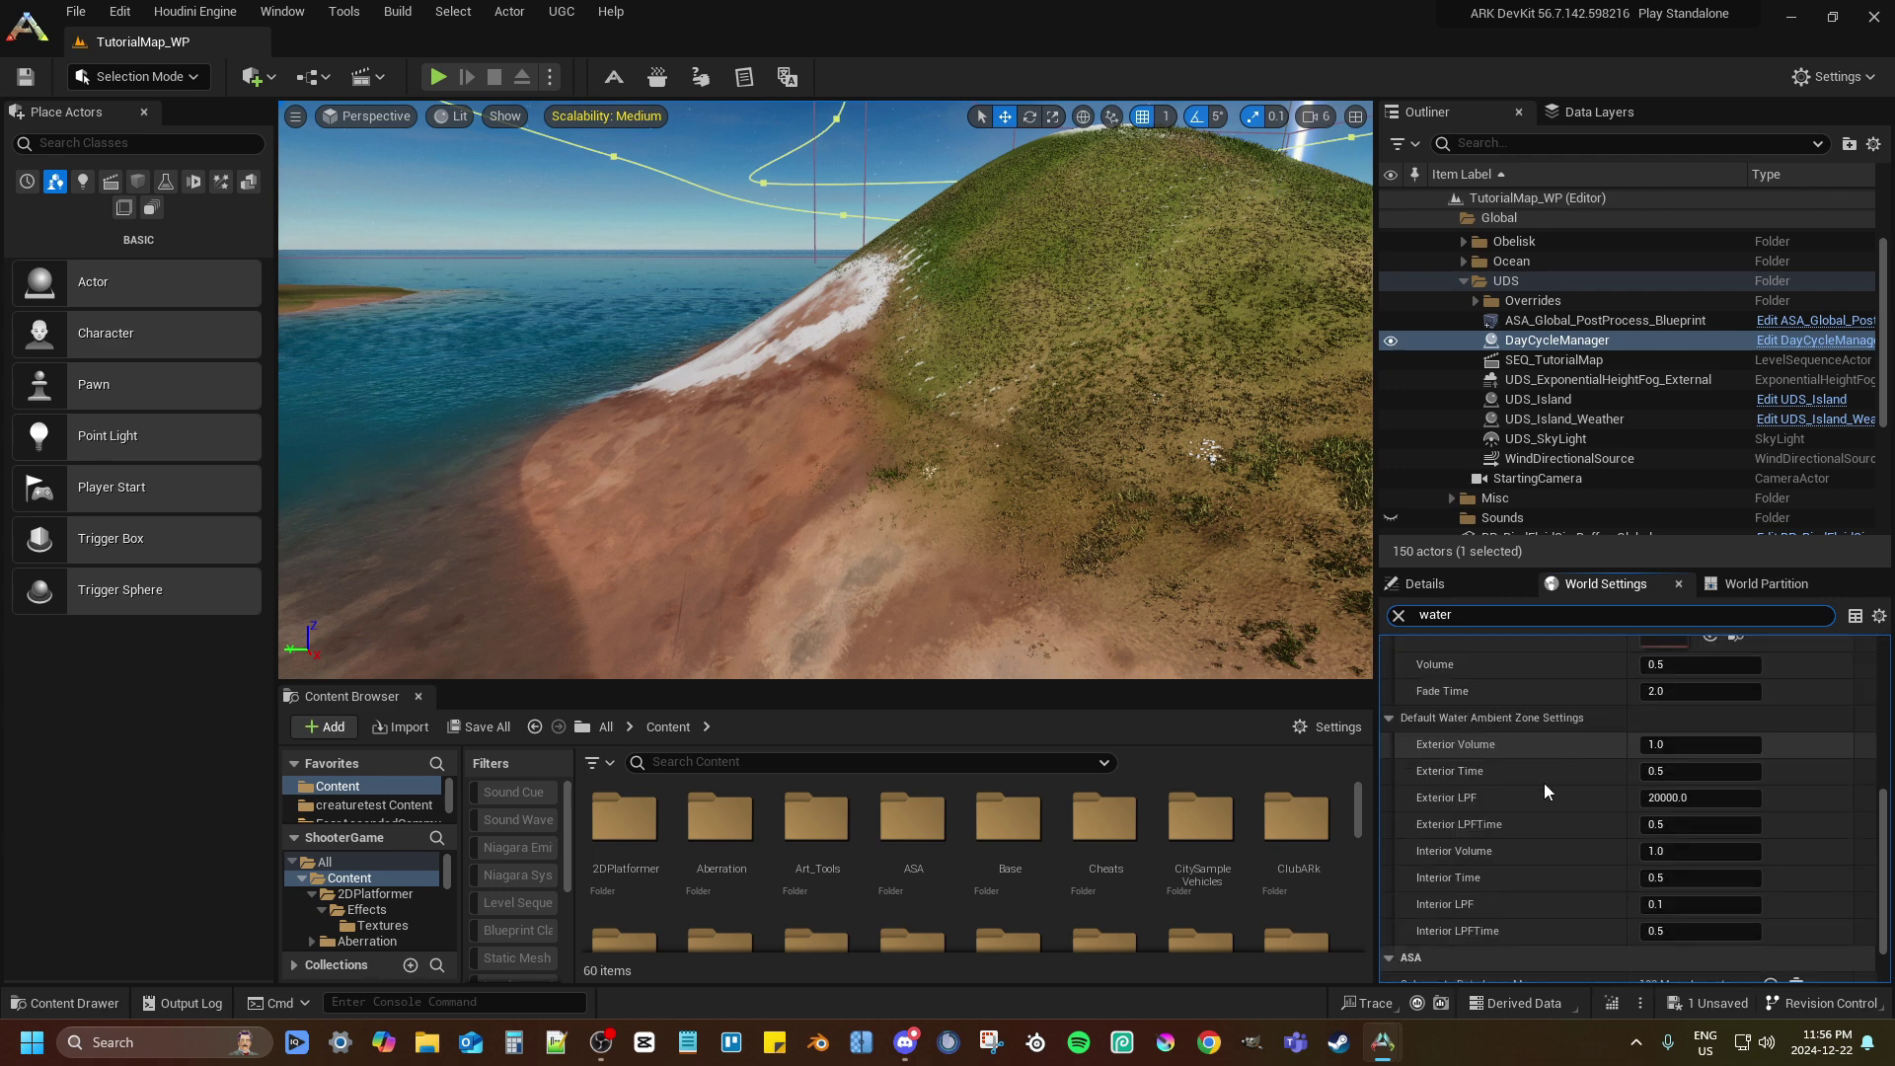
{"action": "scroll", "coordinate": [1578, 838], "scroll_direction": "up", "scroll_amount": 6}
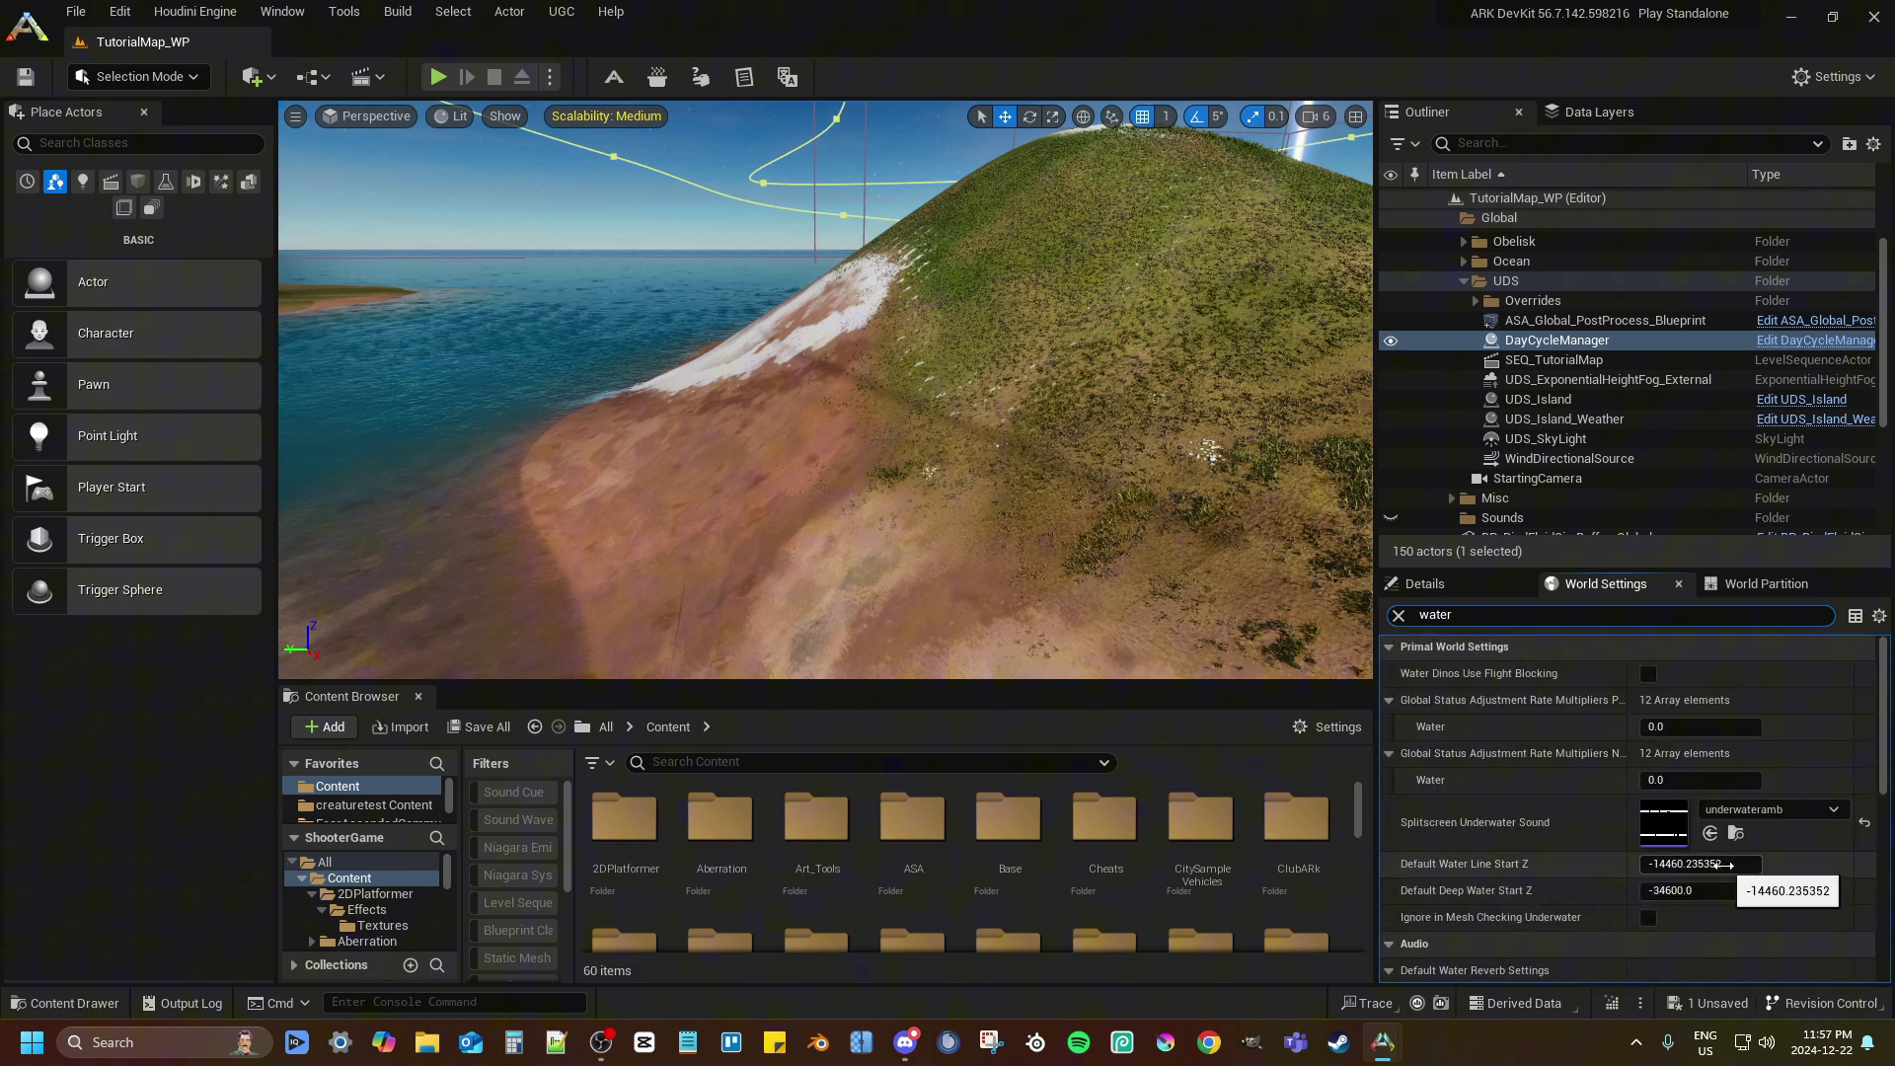
{"action": "left_click", "coordinate": [1398, 616]}
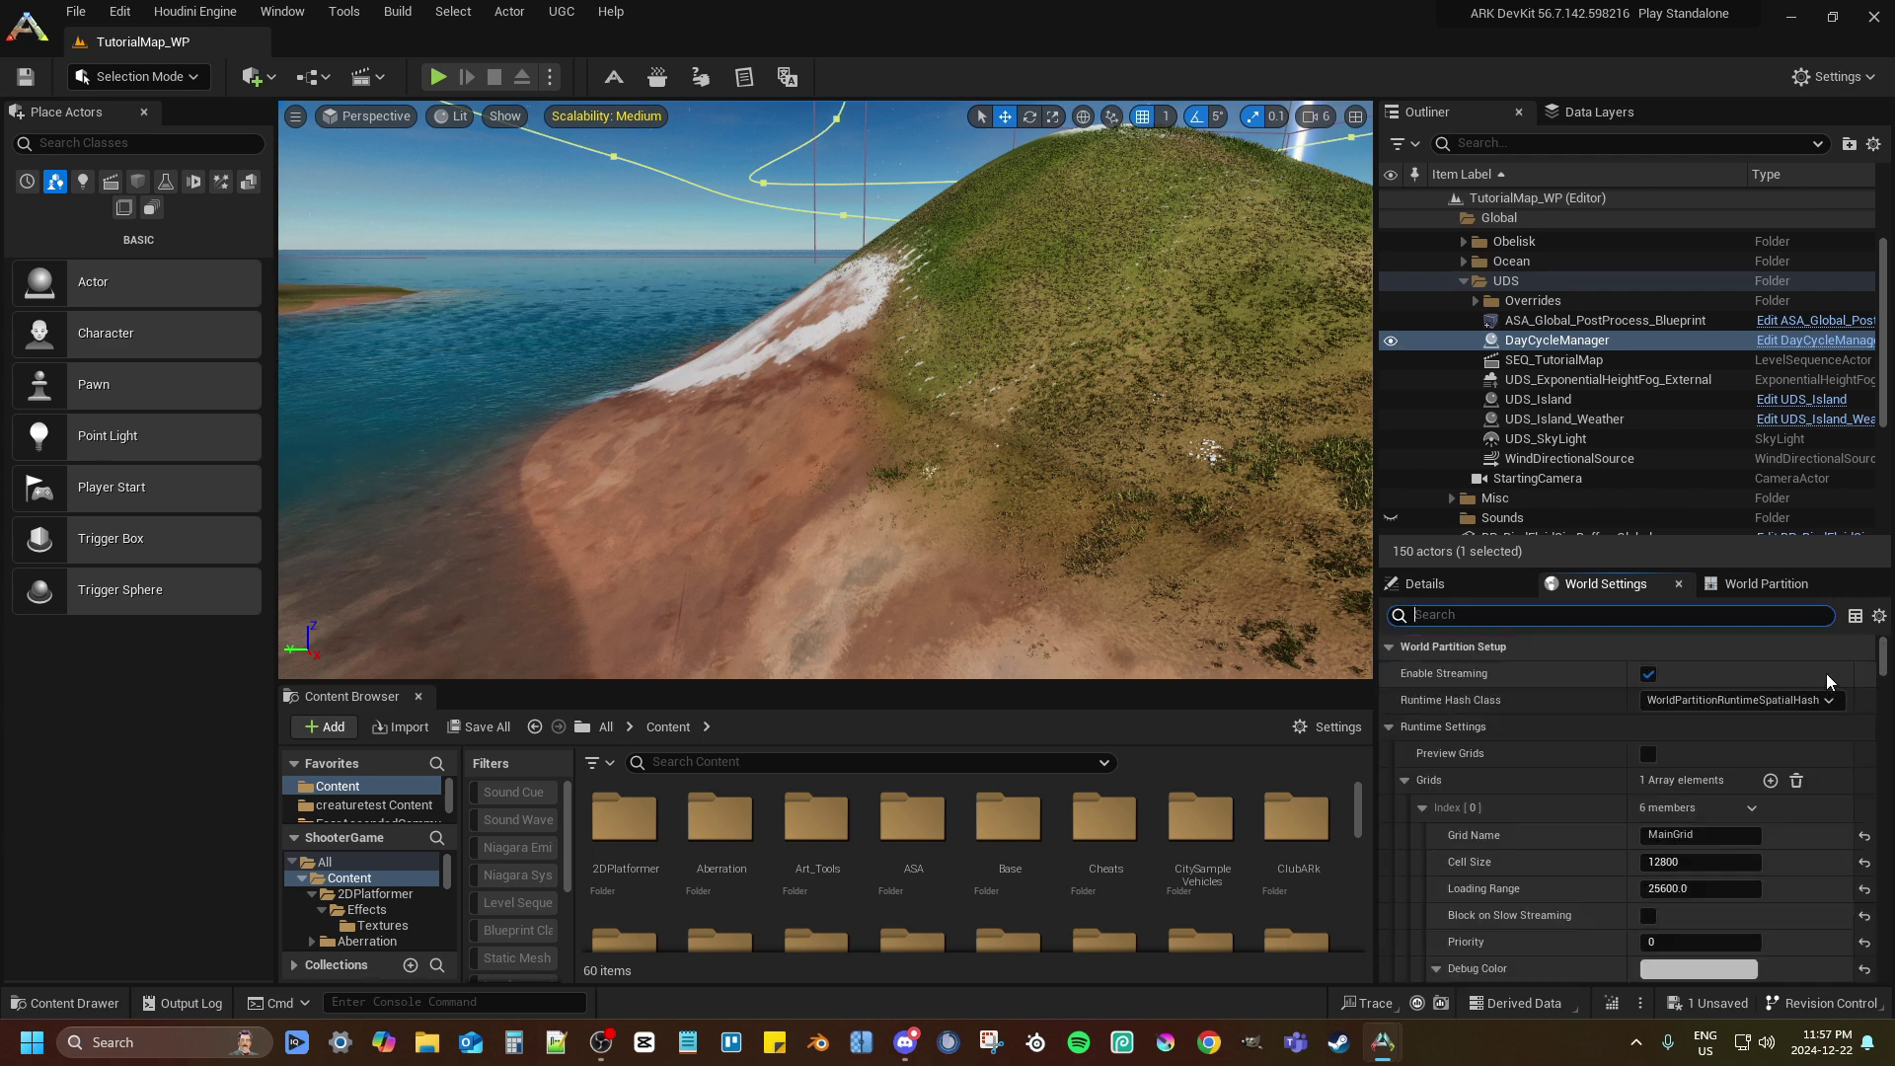
Change the Water_Height_Min scalar in the World Settings' global material parameter overrides to -128350.421875
{"action": "scroll", "coordinate": [1839, 679], "scroll_direction": "down", "scroll_amount": 10}
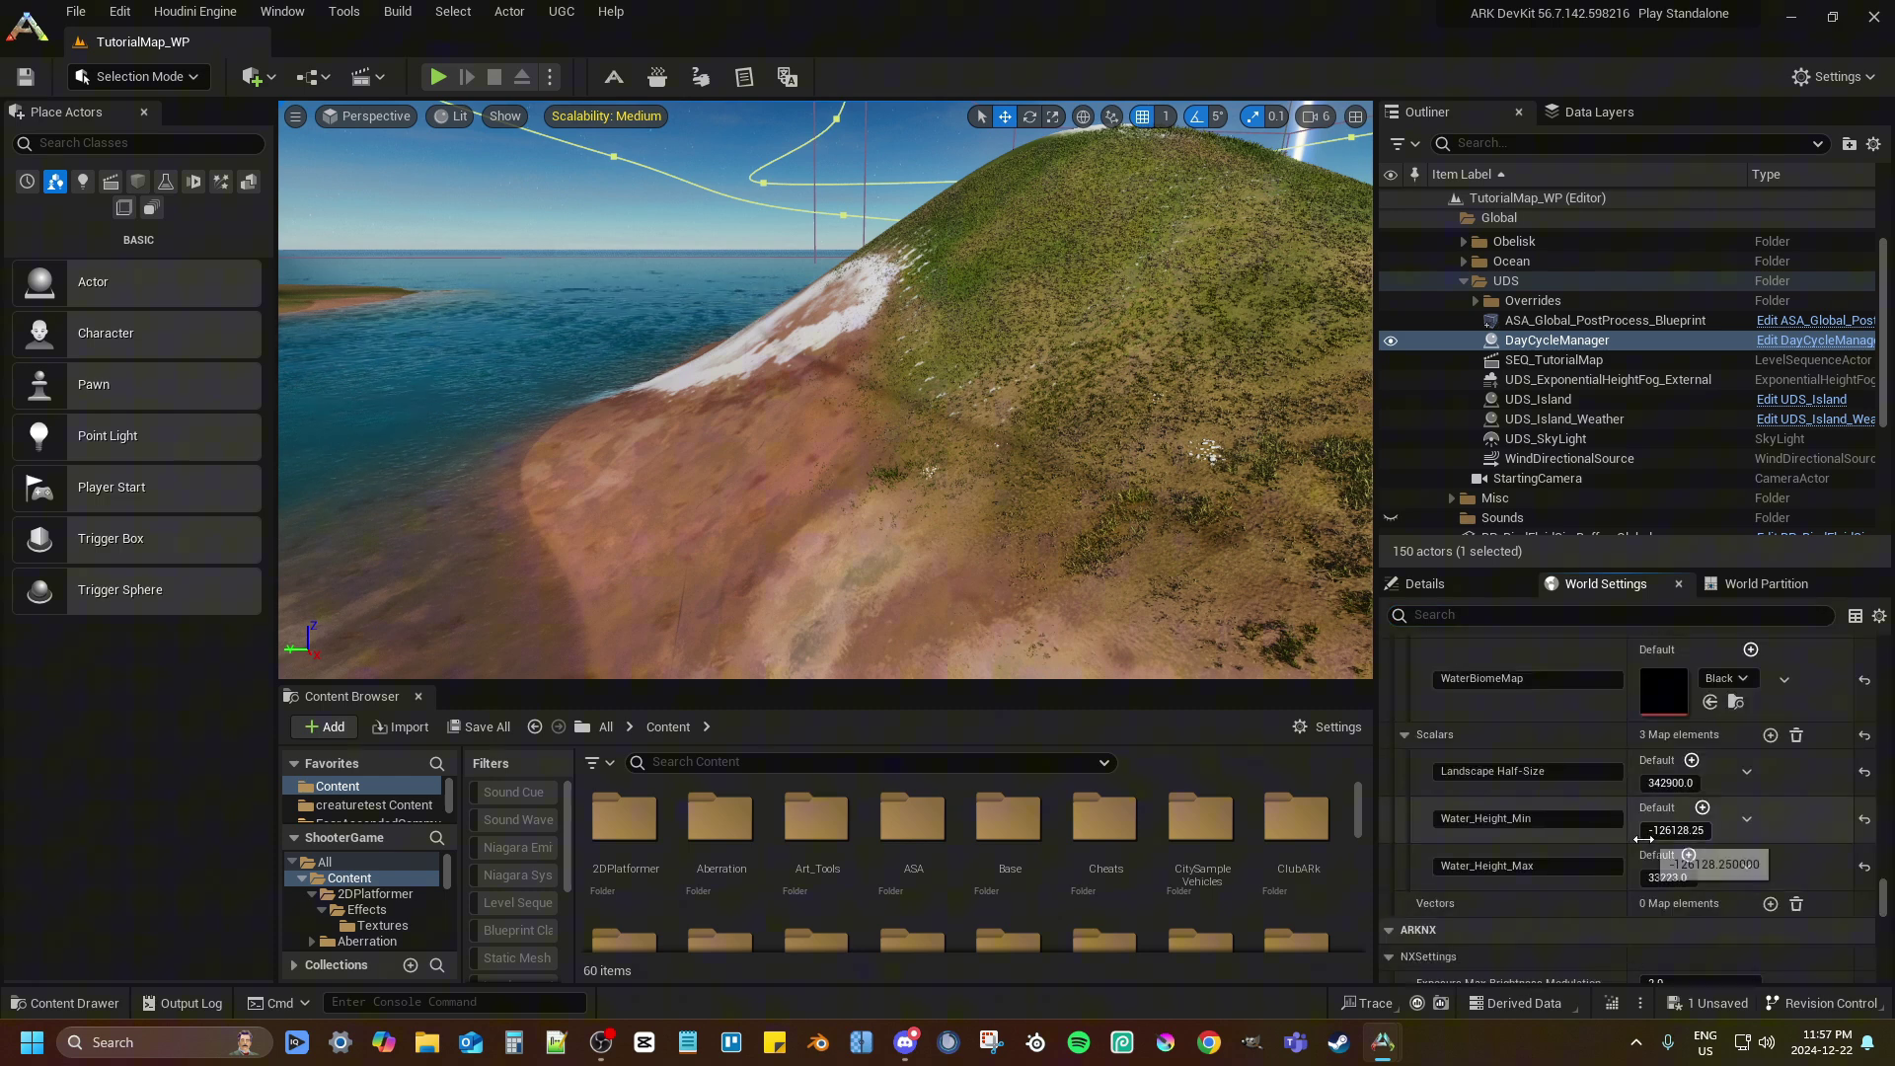
{"action": "left_click_drag", "start_coordinate": [1704, 836], "coordinate": [1682, 836]}
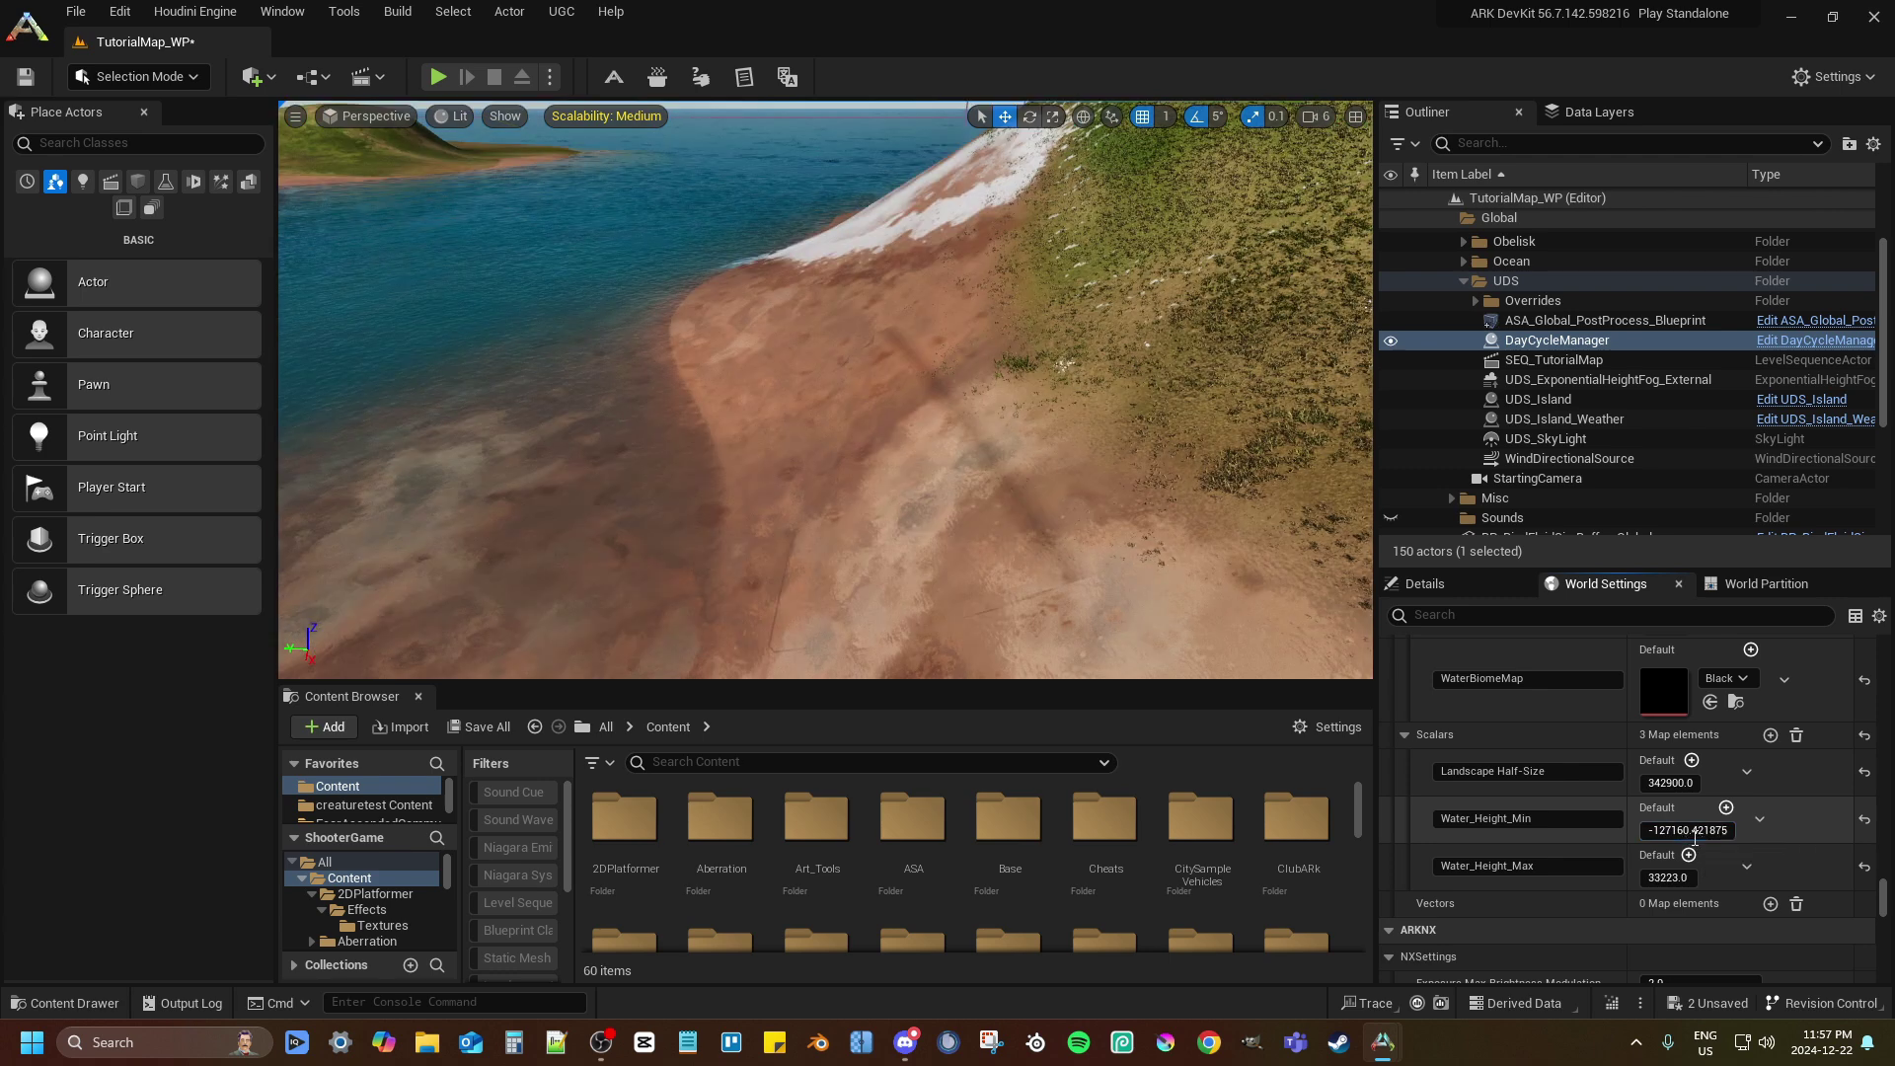
{"action": "left_click_drag", "start_coordinate": [1688, 835], "coordinate": [1719, 835]}
{"action": "left_click", "coordinate": [1689, 835]}
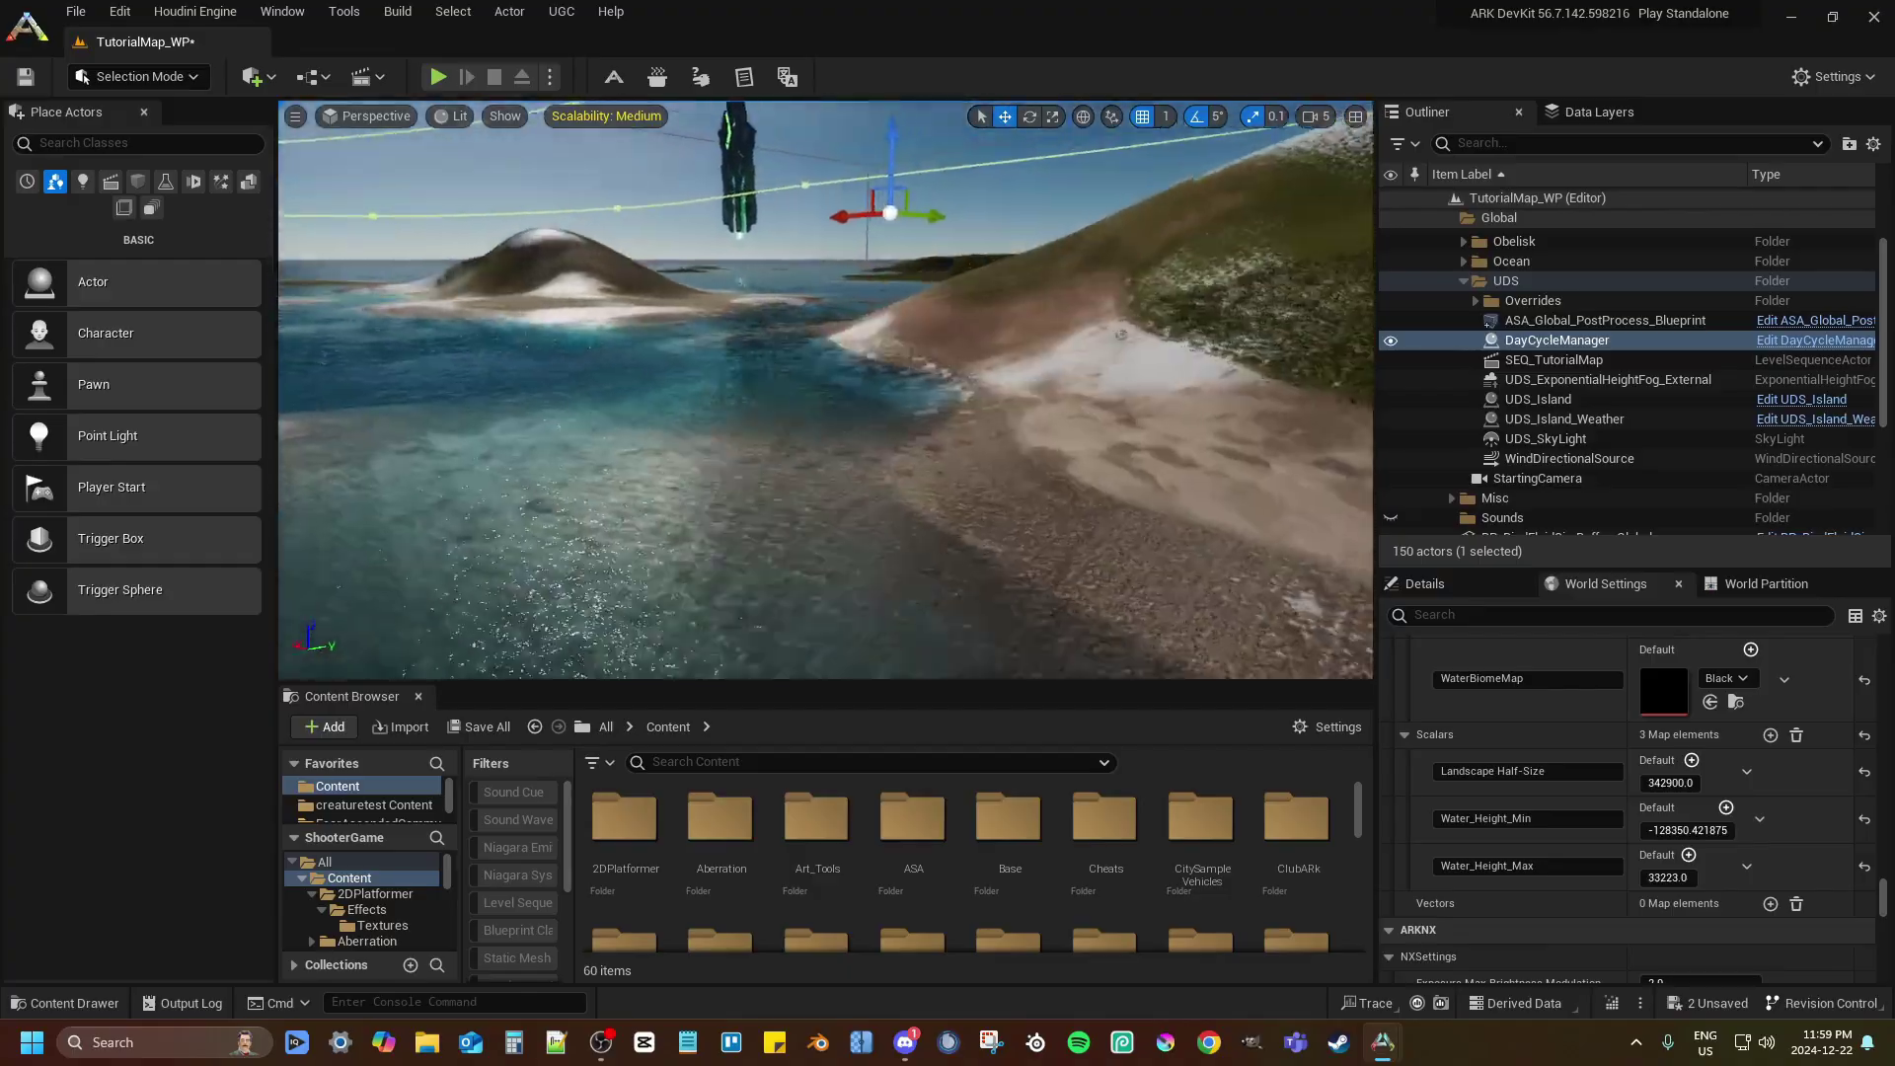
Assign T_BlackLinear_Index as the WaterHeightIndexMap texture override and save the map together with the DayCycleManager
{"action": "mouse_move", "coordinate": [825, 390]}
{"action": "right_mouse_down"}
{"action": "mouse_move", "coordinate": [844, 383]}
{"action": "mouse_move", "coordinate": [816, 341]}
{"action": "mouse_move", "coordinate": [938, 341]}
{"action": "mouse_move", "coordinate": [871, 347]}
{"action": "mouse_move", "coordinate": [947, 357]}
{"action": "mouse_move", "coordinate": [959, 326]}
{"action": "mouse_move", "coordinate": [948, 348]}
{"action": "mouse_move", "coordinate": [1086, 351]}
{"action": "mouse_move", "coordinate": [825, 390]}
{"action": "right_mouse_up"}
{"action": "scroll", "coordinate": [948, 348], "scroll_direction": "down", "scroll_amount": 3}
{"action": "scroll", "coordinate": [948, 347], "scroll_direction": "up", "scroll_amount": 2}
{"action": "scroll", "coordinate": [825, 389], "scroll_direction": "up", "scroll_amount": 4}
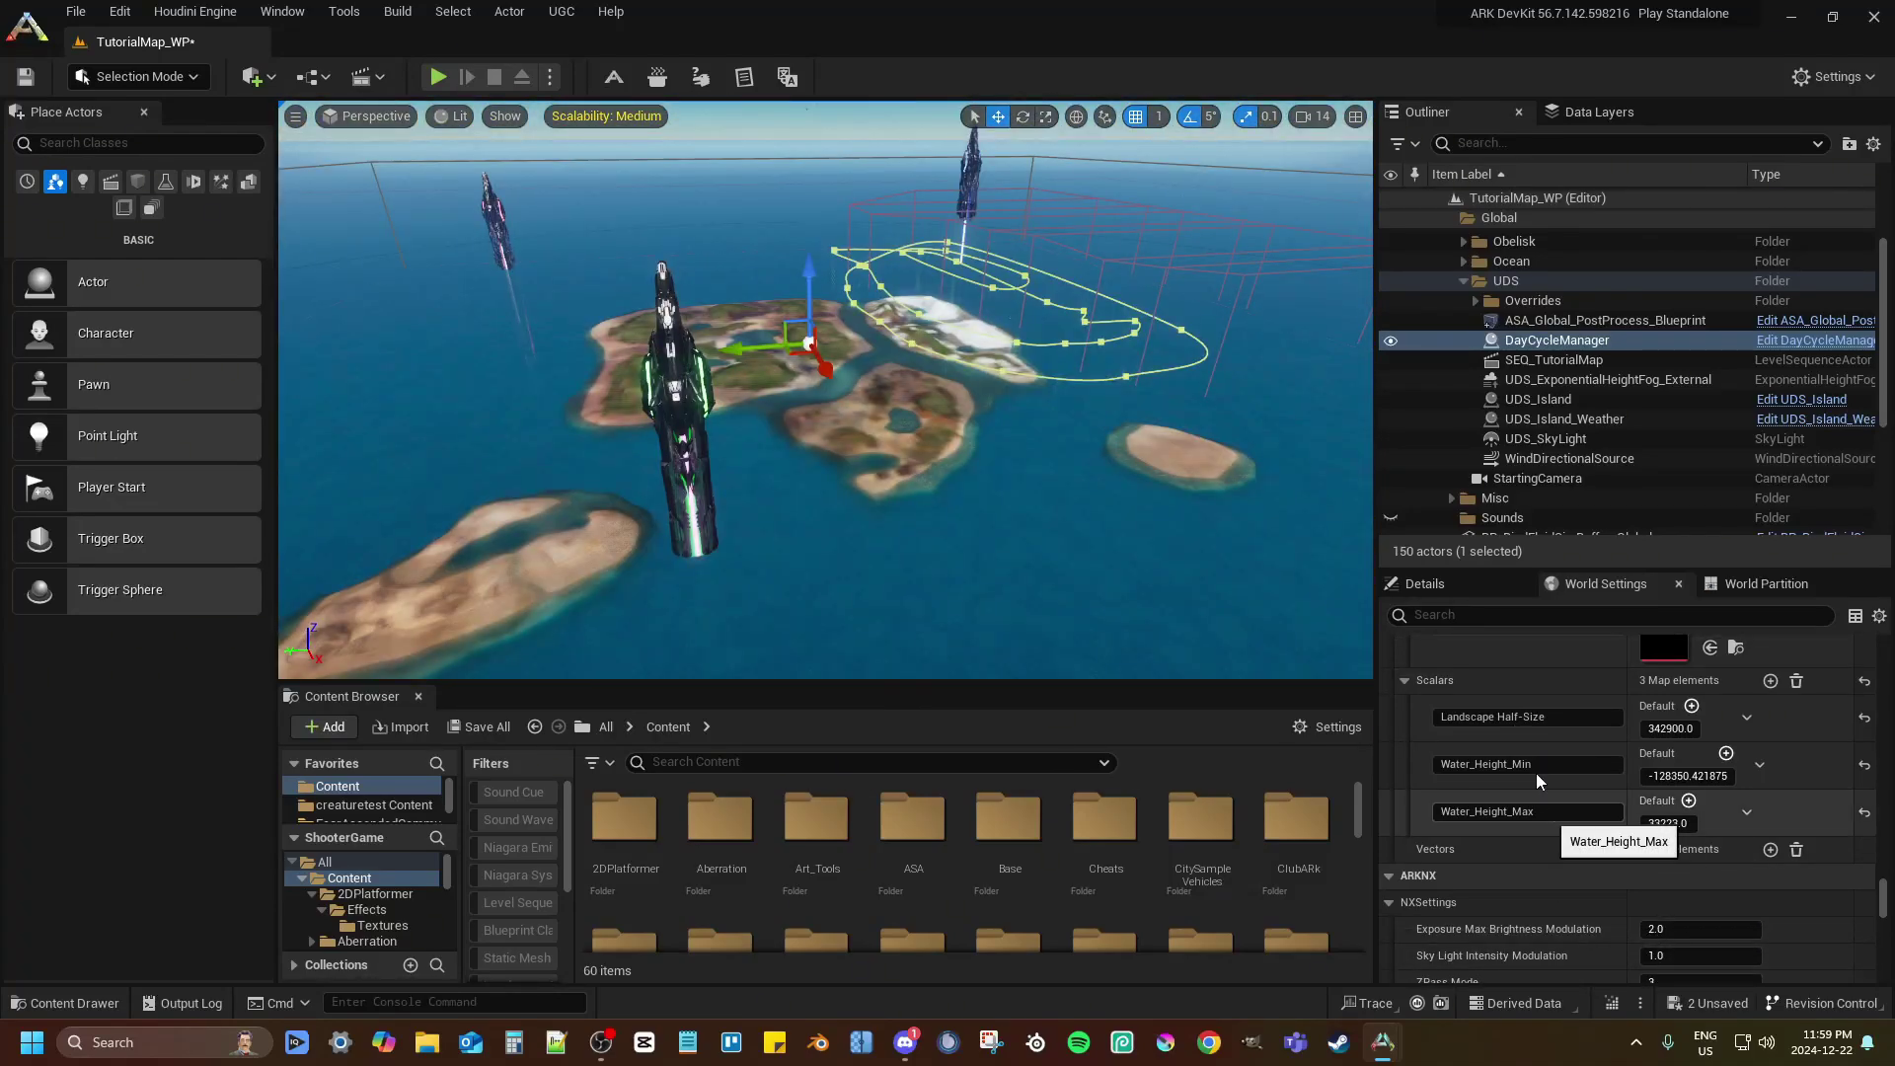
{"action": "scroll", "coordinate": [1722, 730], "scroll_direction": "up", "scroll_amount": 4}
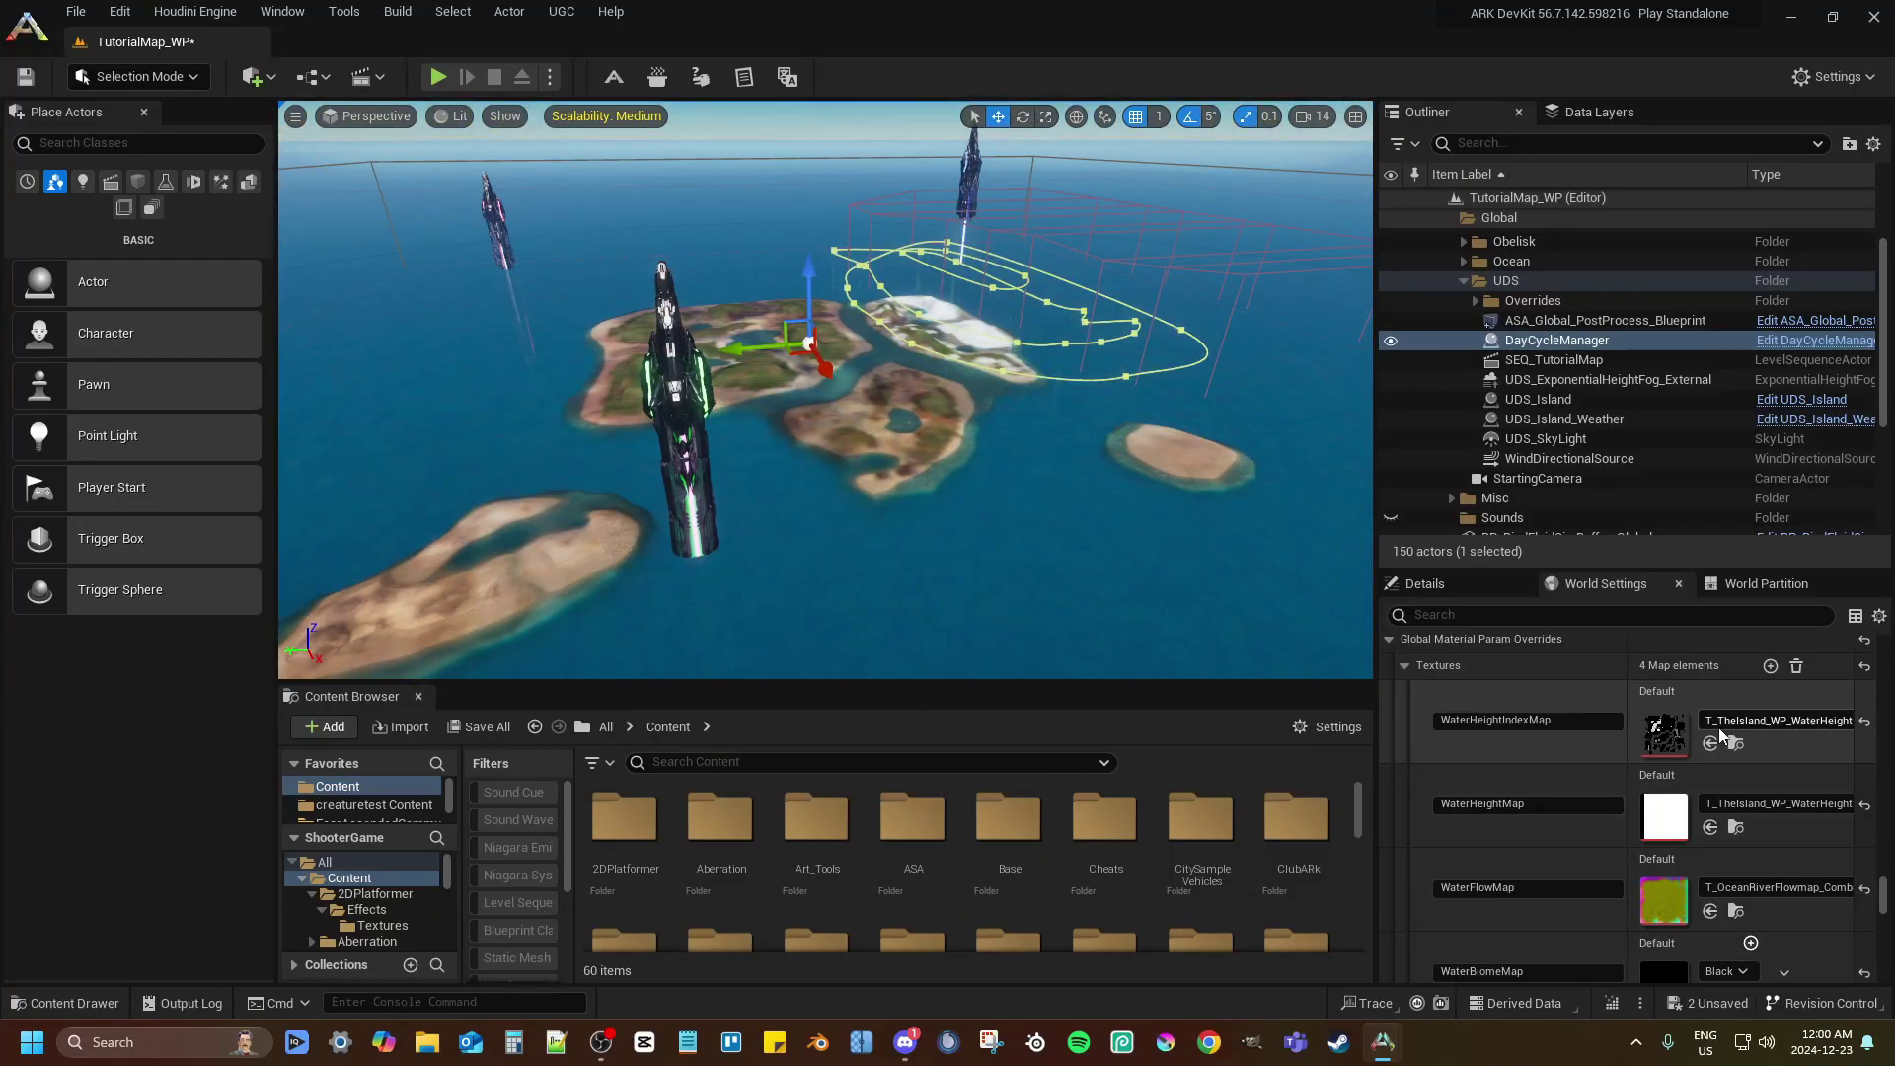
{"action": "left_click", "coordinate": [1722, 731]}
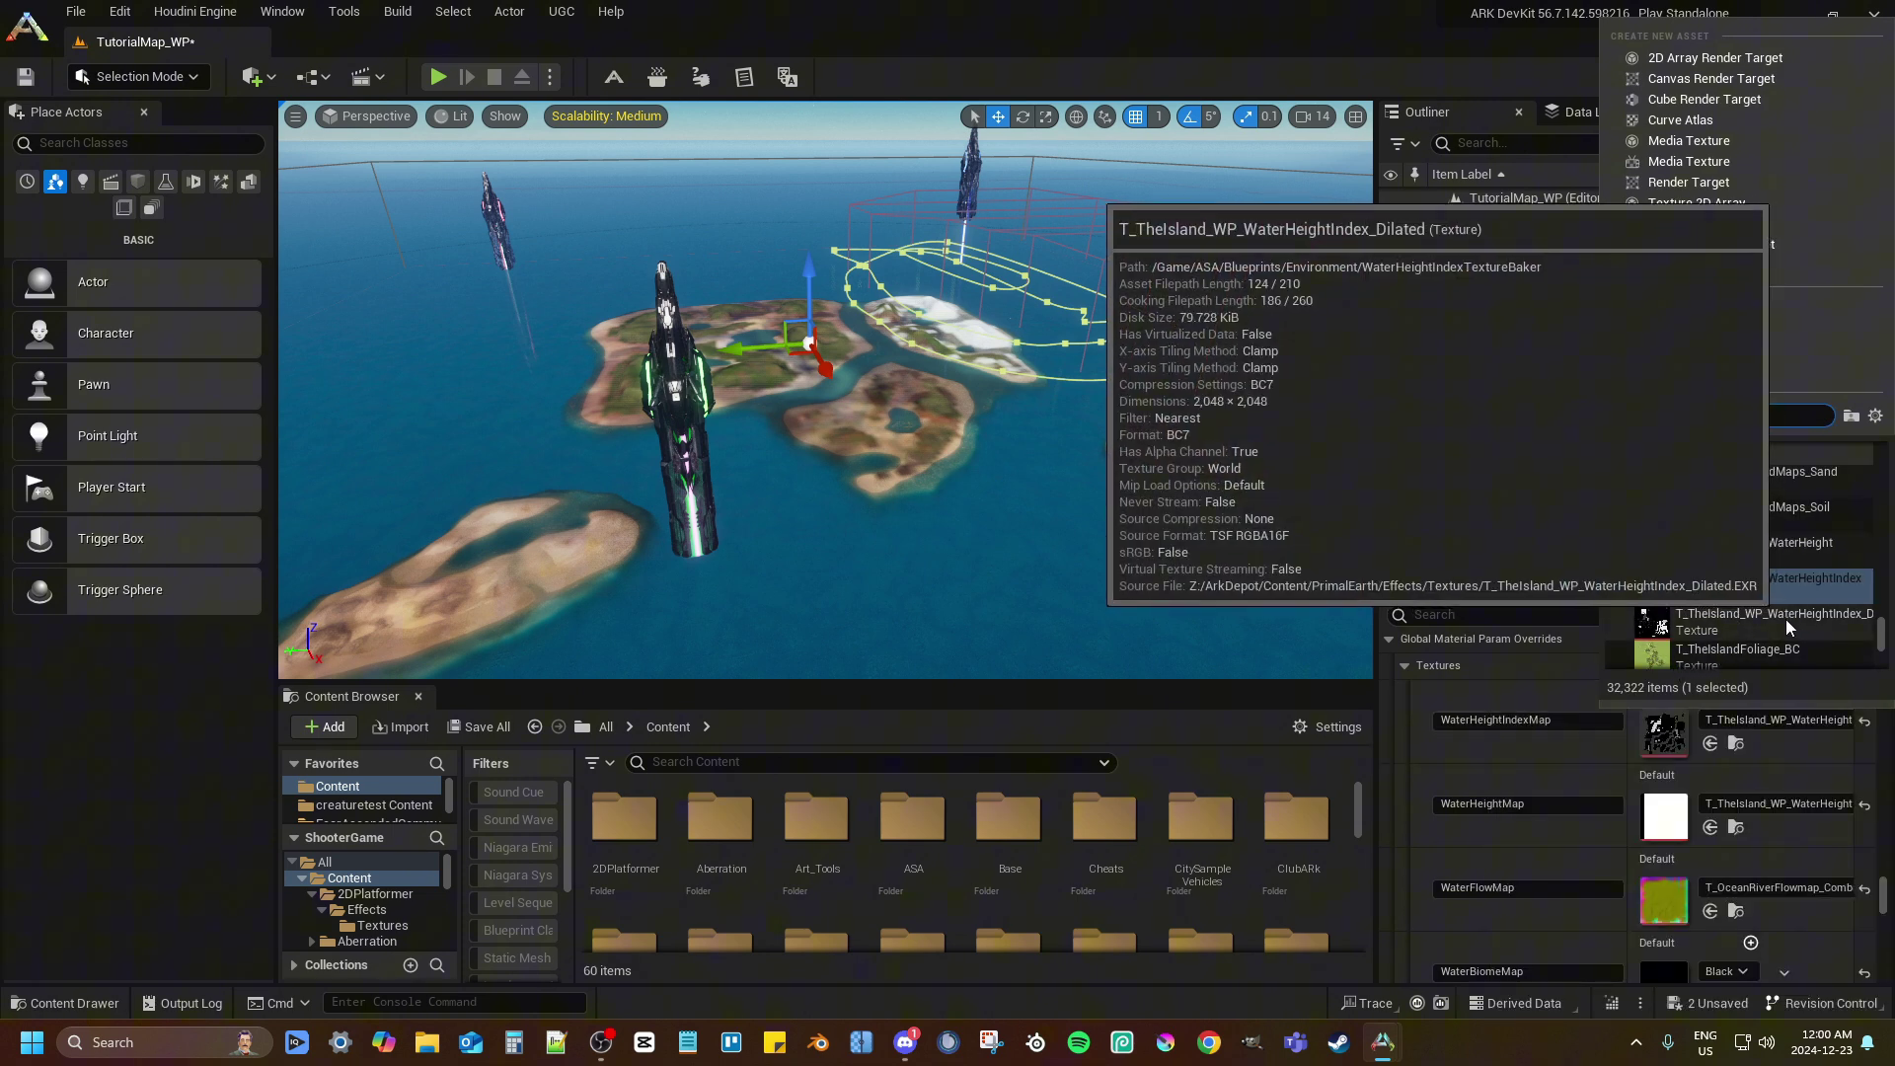
{"action": "type", "text": "waterheight"}
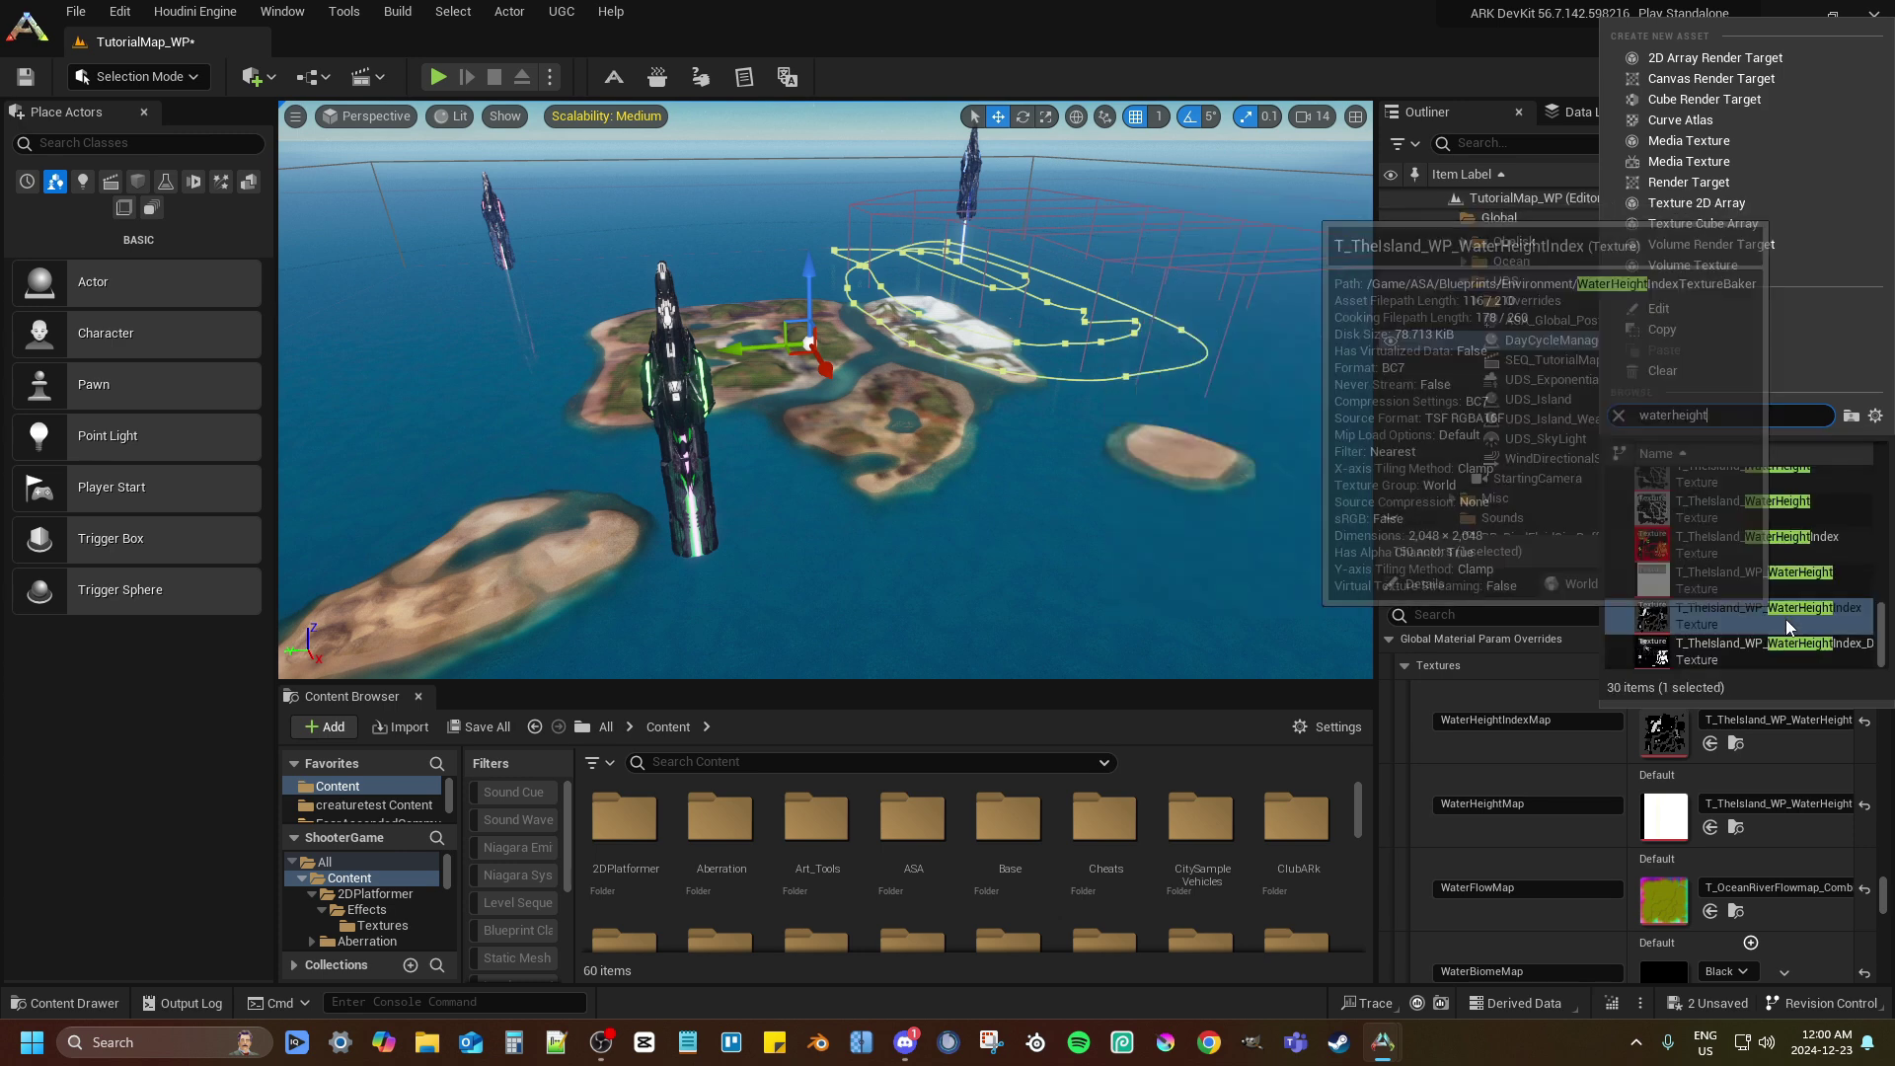
{"action": "type", "text": " index"}
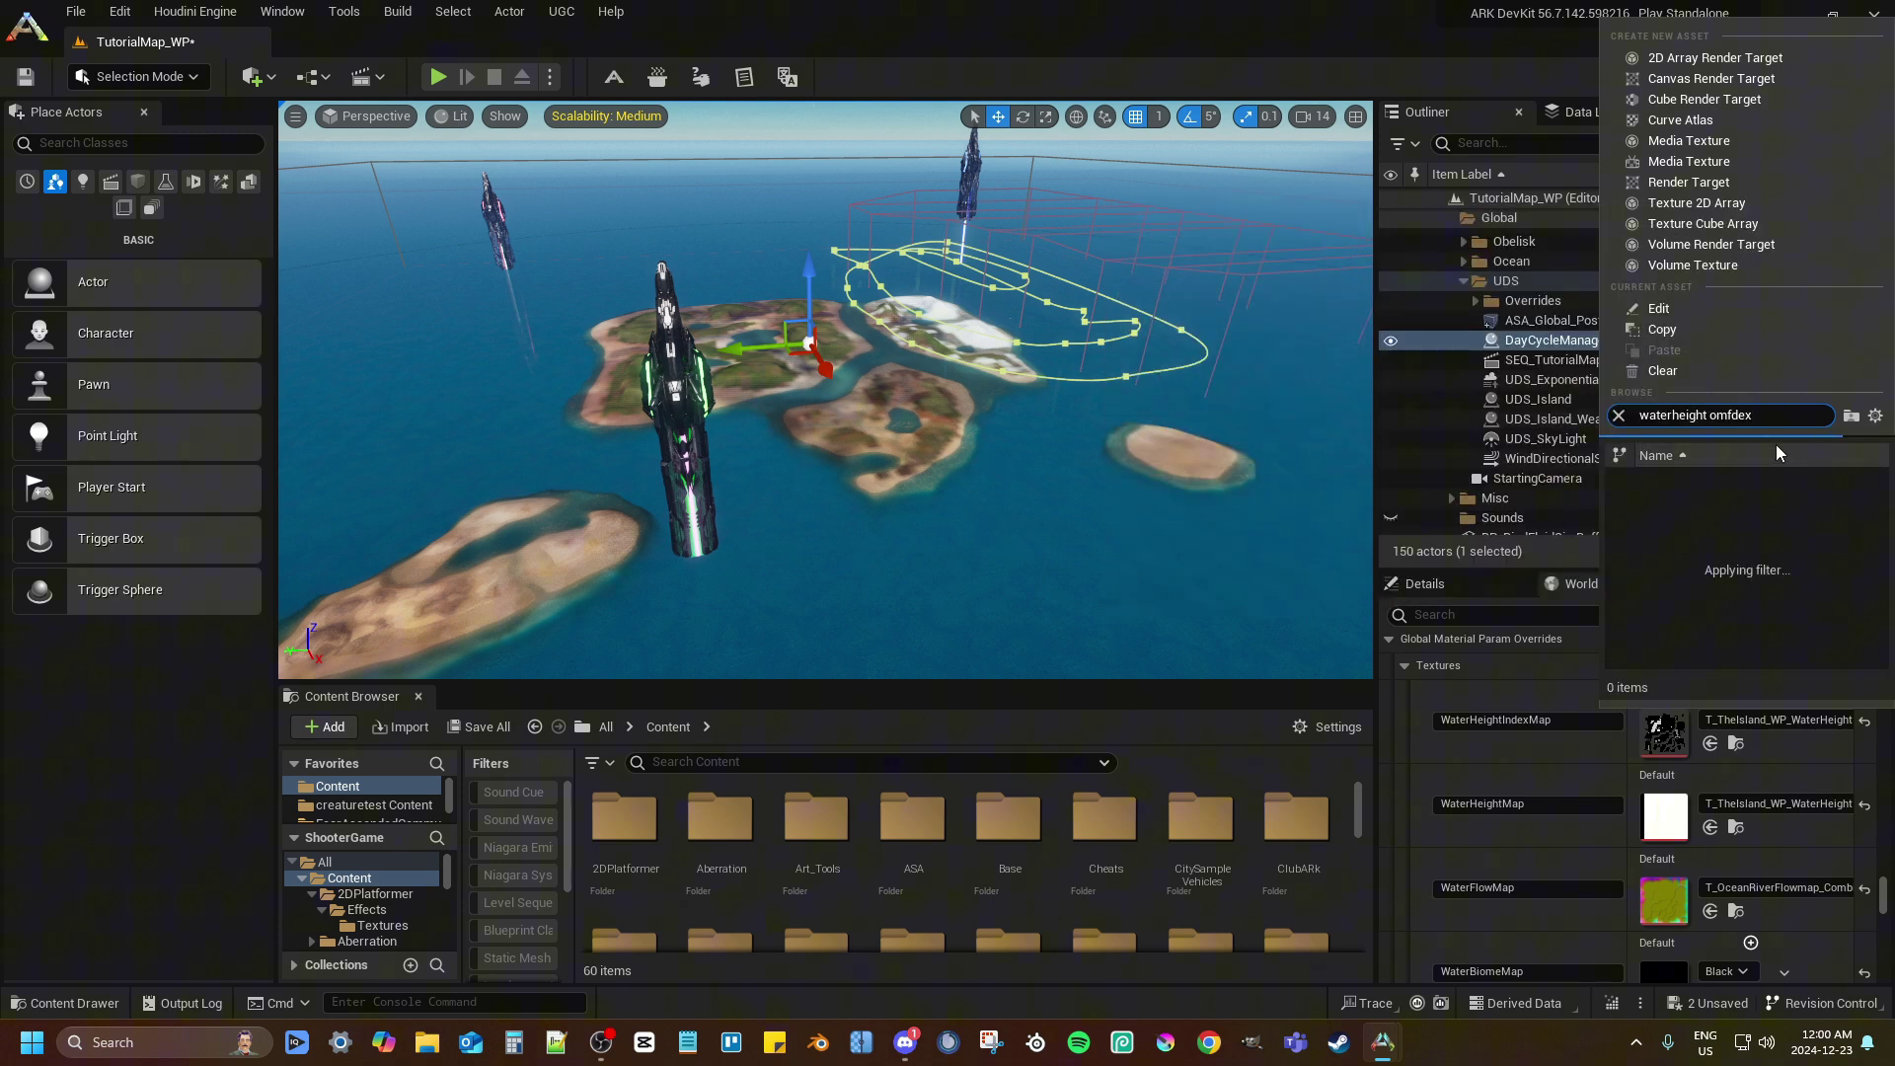
{"action": "scroll", "coordinate": [1717, 599], "scroll_direction": "up", "scroll_amount": 8}
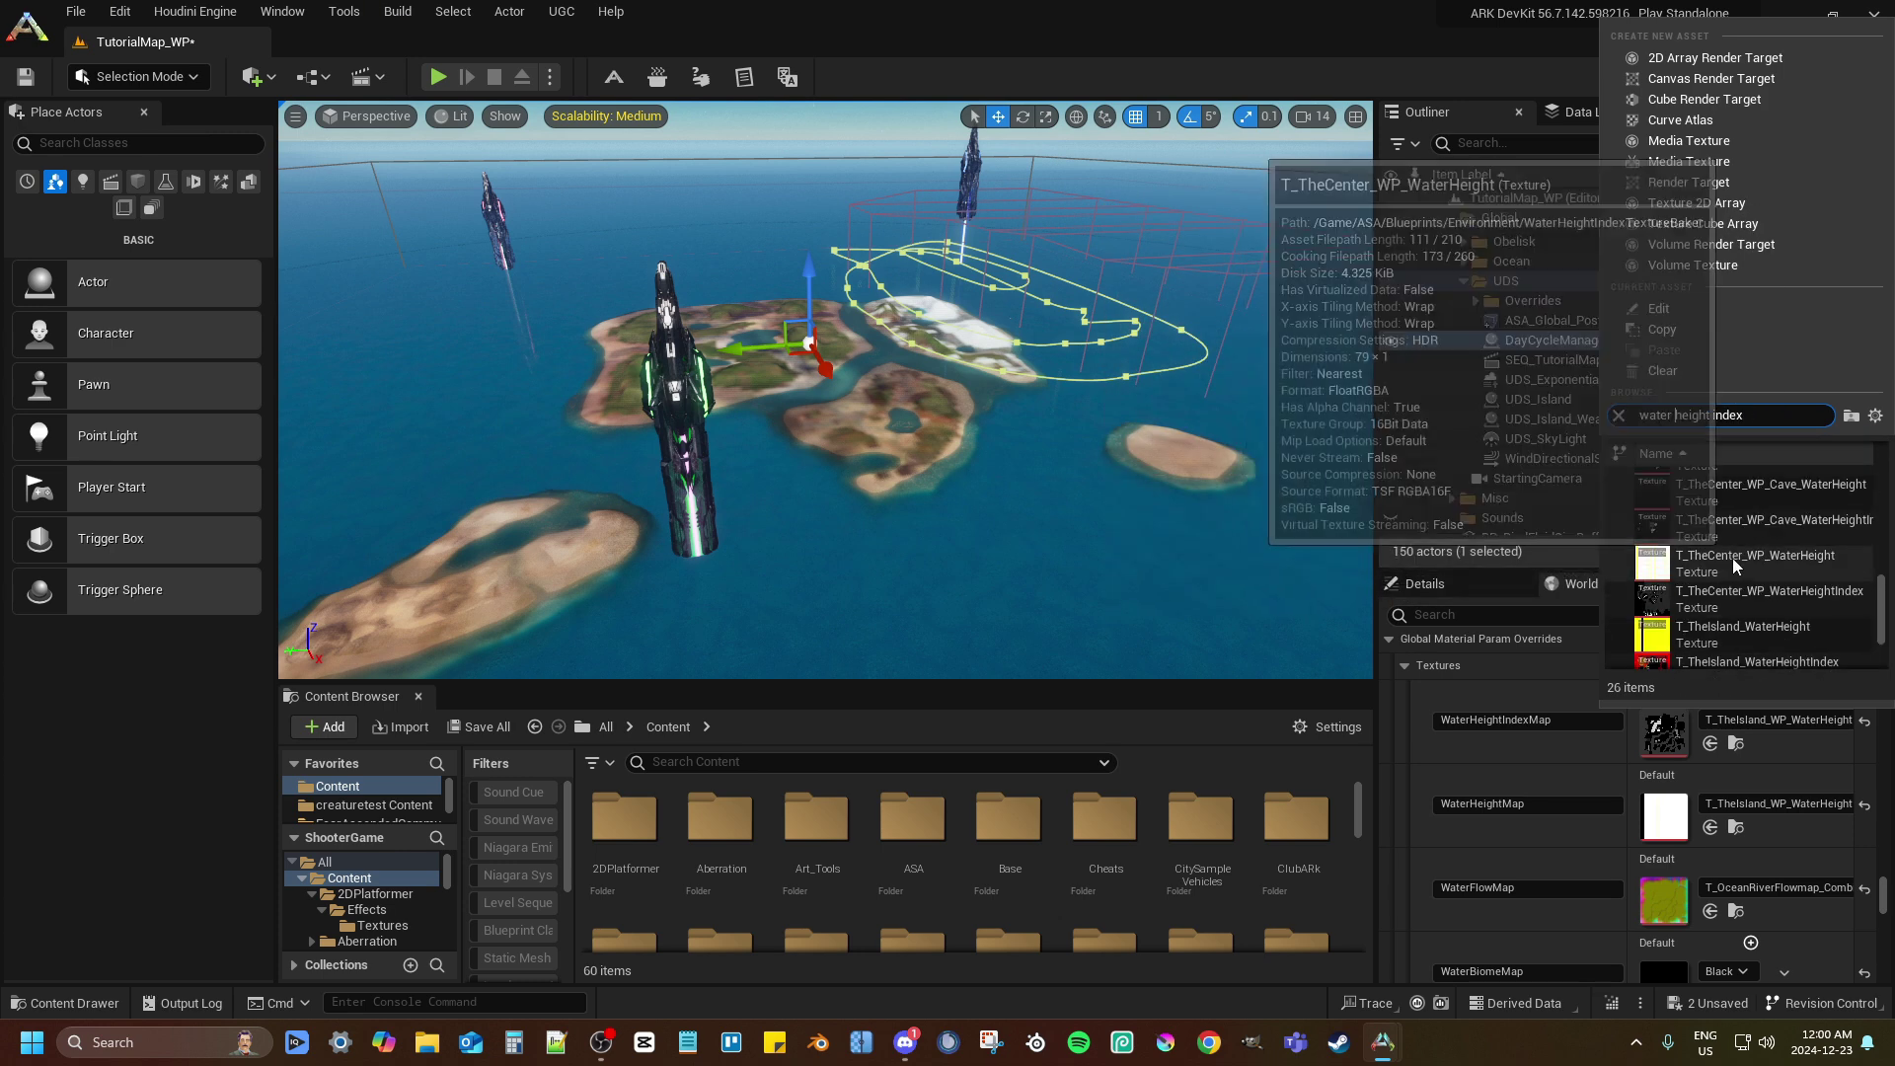
{"action": "left_click", "coordinate": [1645, 549]}
{"action": "key", "text": "ctrl+s"}
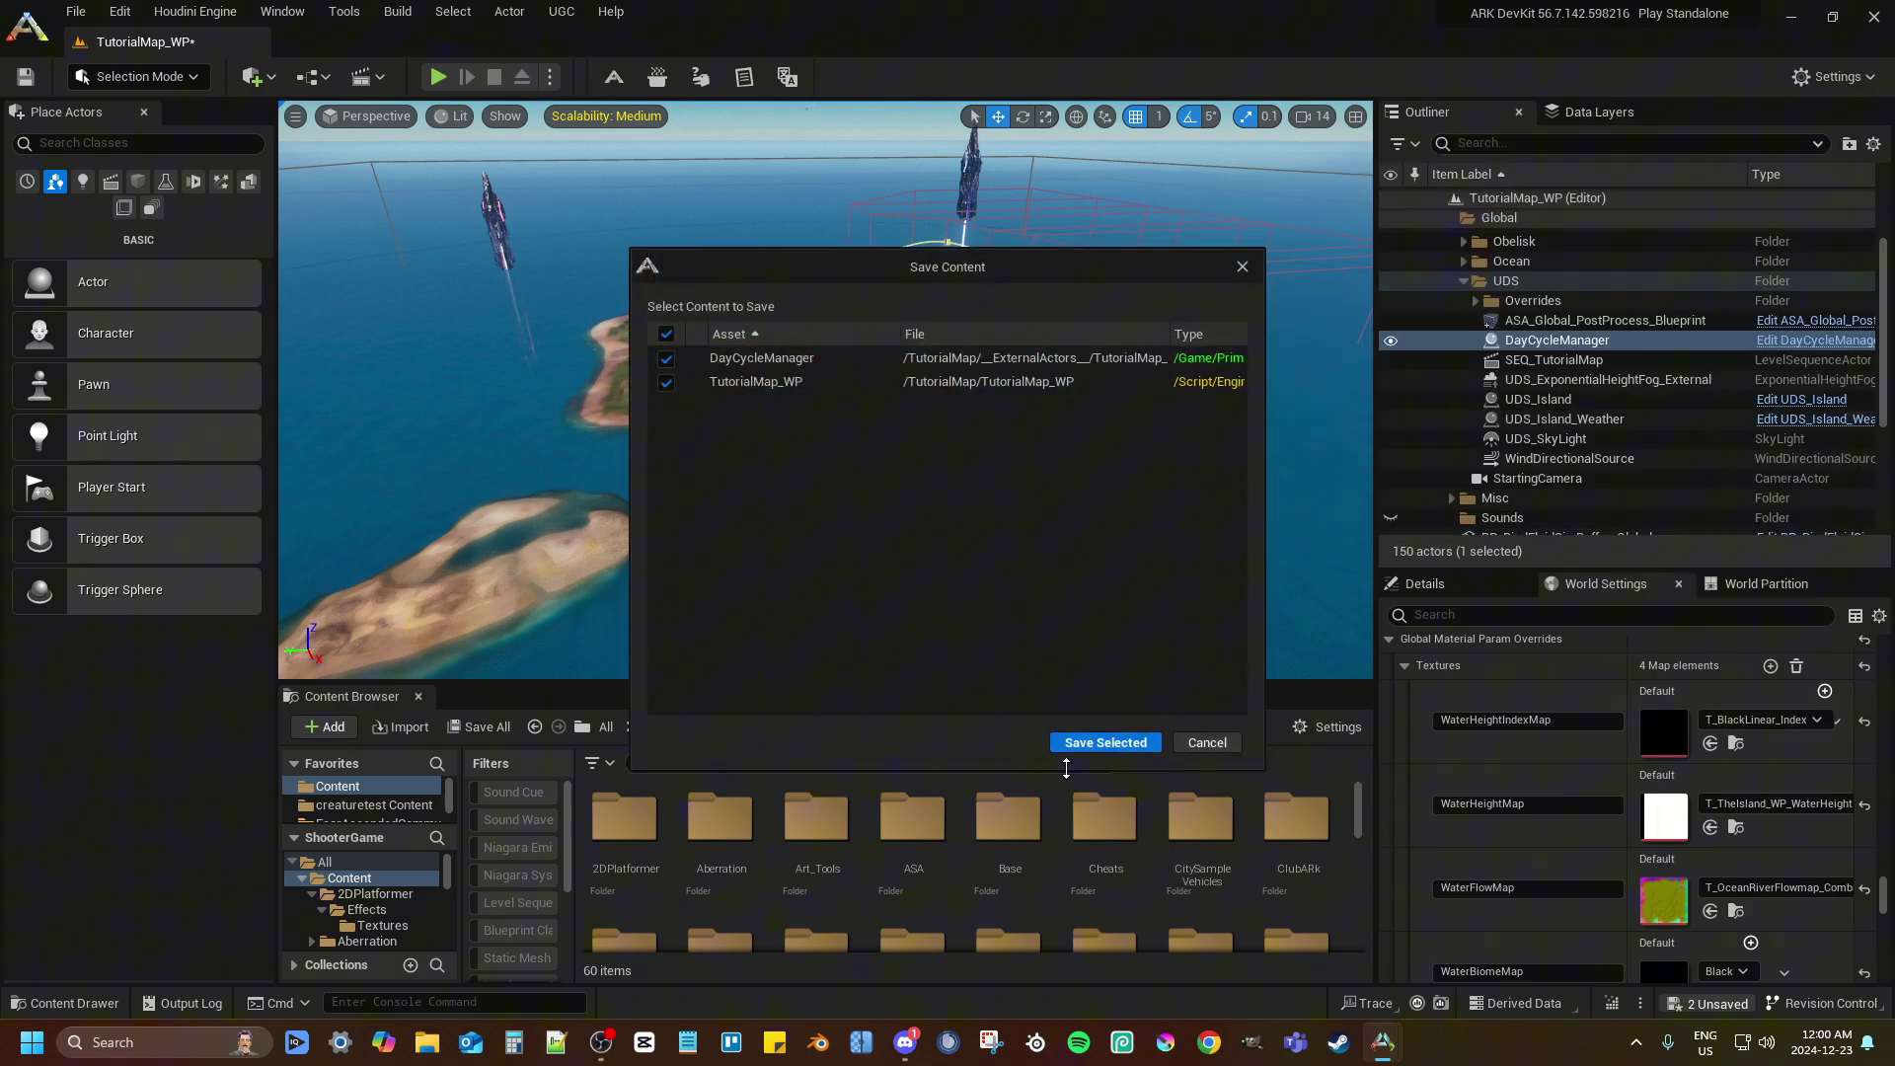
{"action": "left_click", "coordinate": [1095, 743]}
Search the textures for water height index and assign T_TheIsland_WP_WaterHeight as the WaterHeightIndexMap override in the World Settings
{"action": "left_click", "coordinate": [1765, 719]}
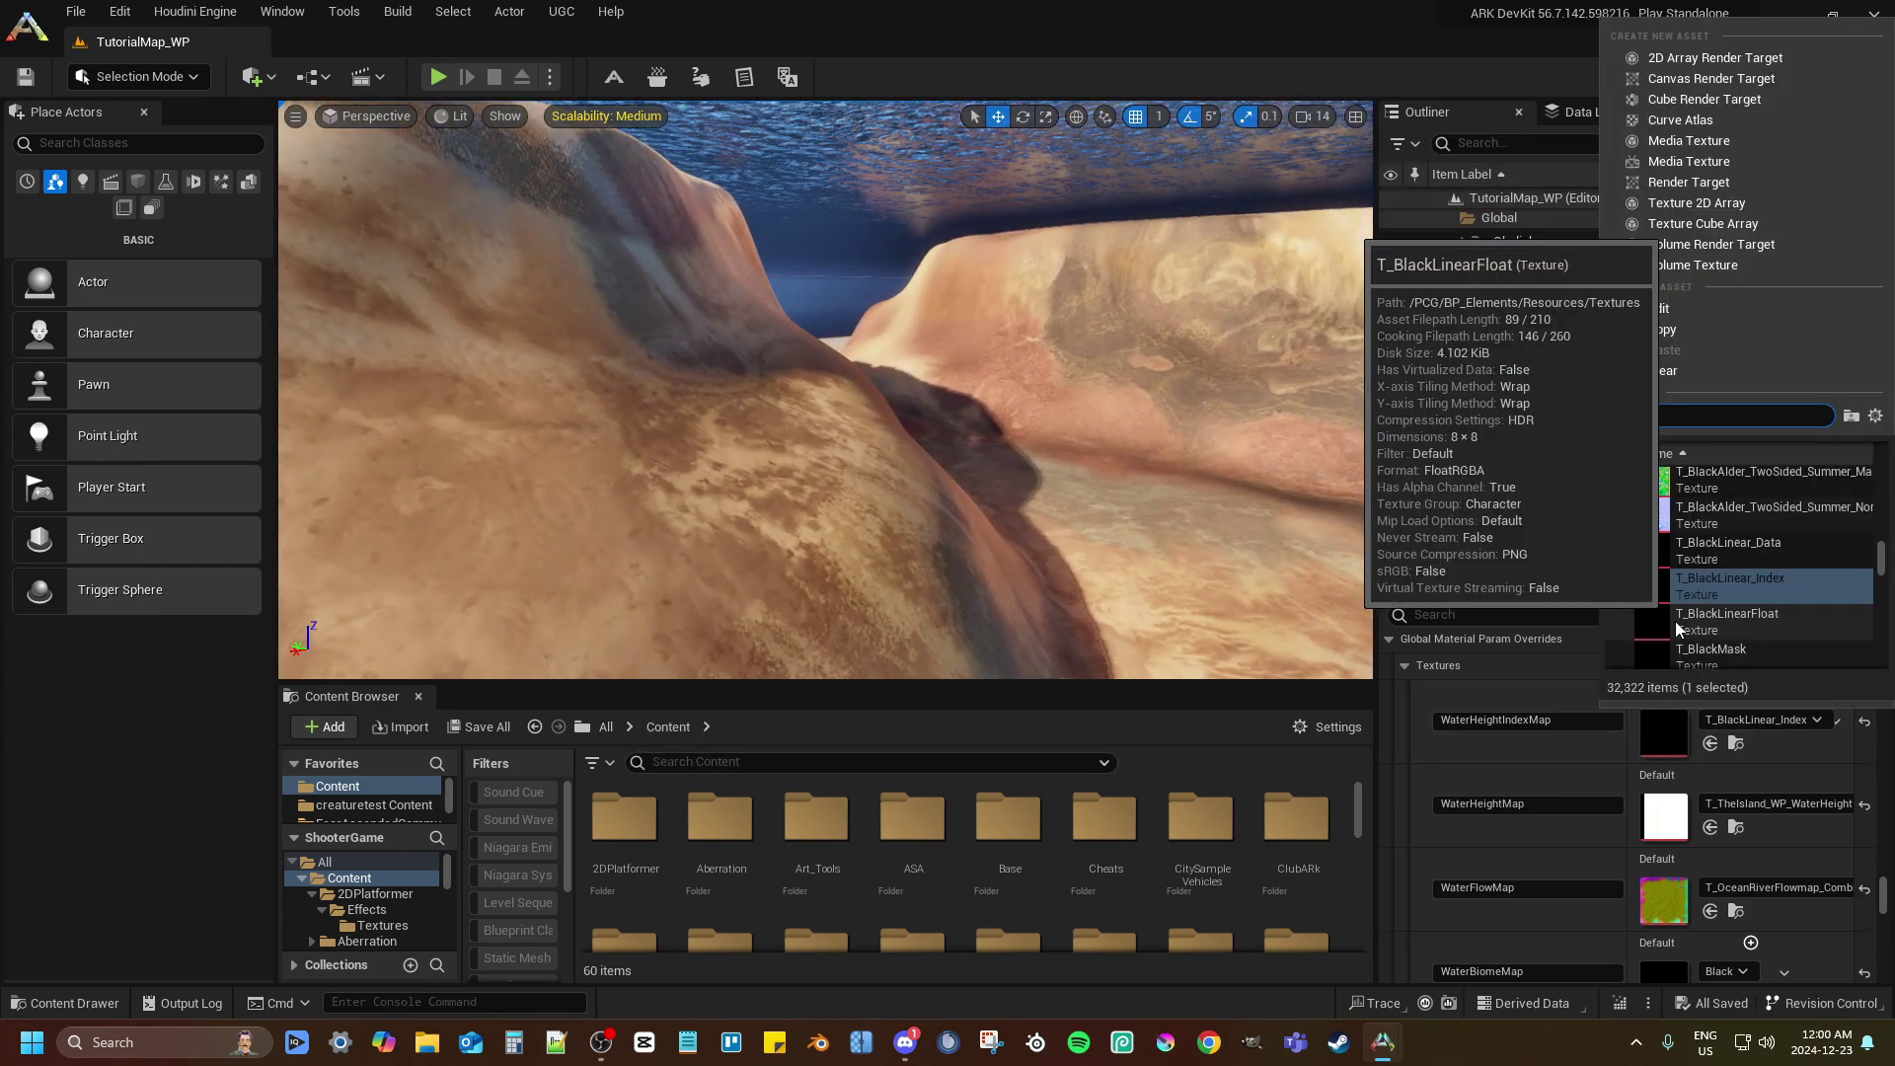
{"action": "type", "text": "water height index"}
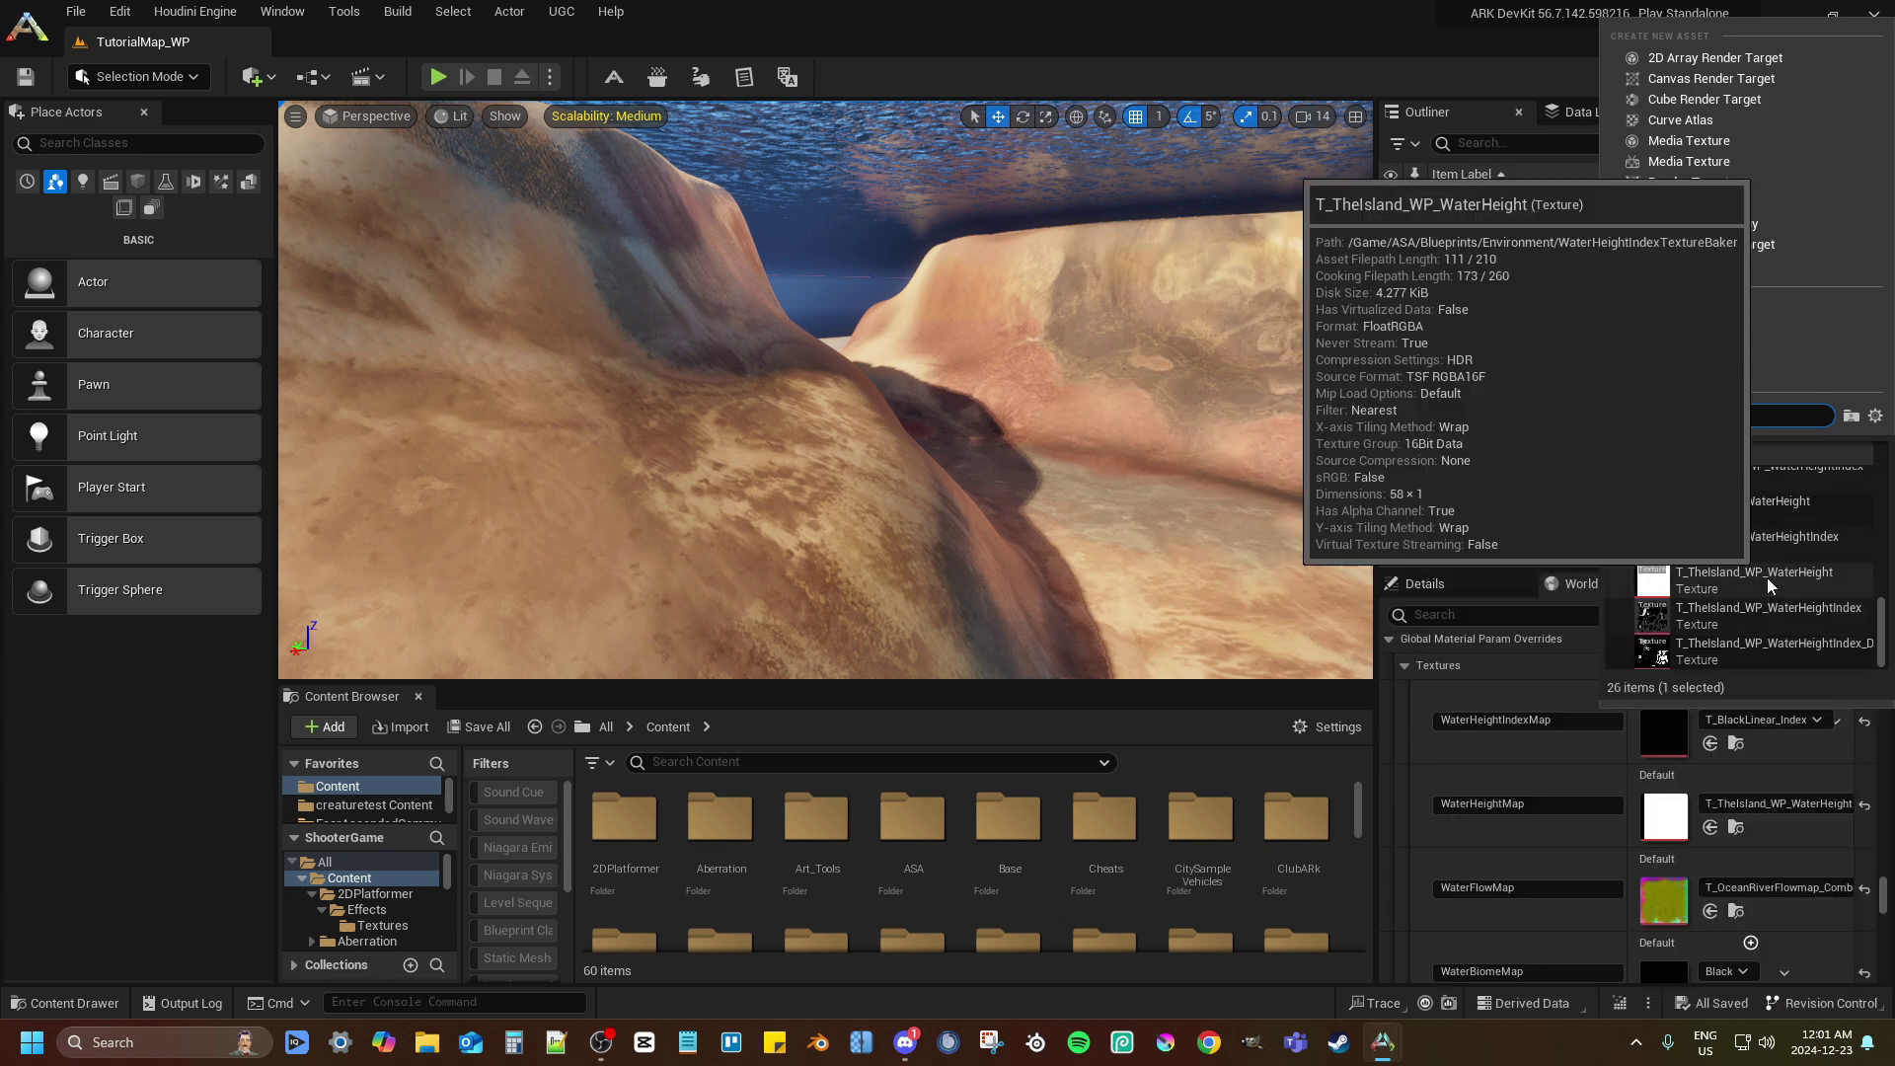
{"action": "scroll", "coordinate": [1740, 595], "scroll_direction": "up", "scroll_amount": 3}
{"action": "left_click", "coordinate": [1773, 588]}
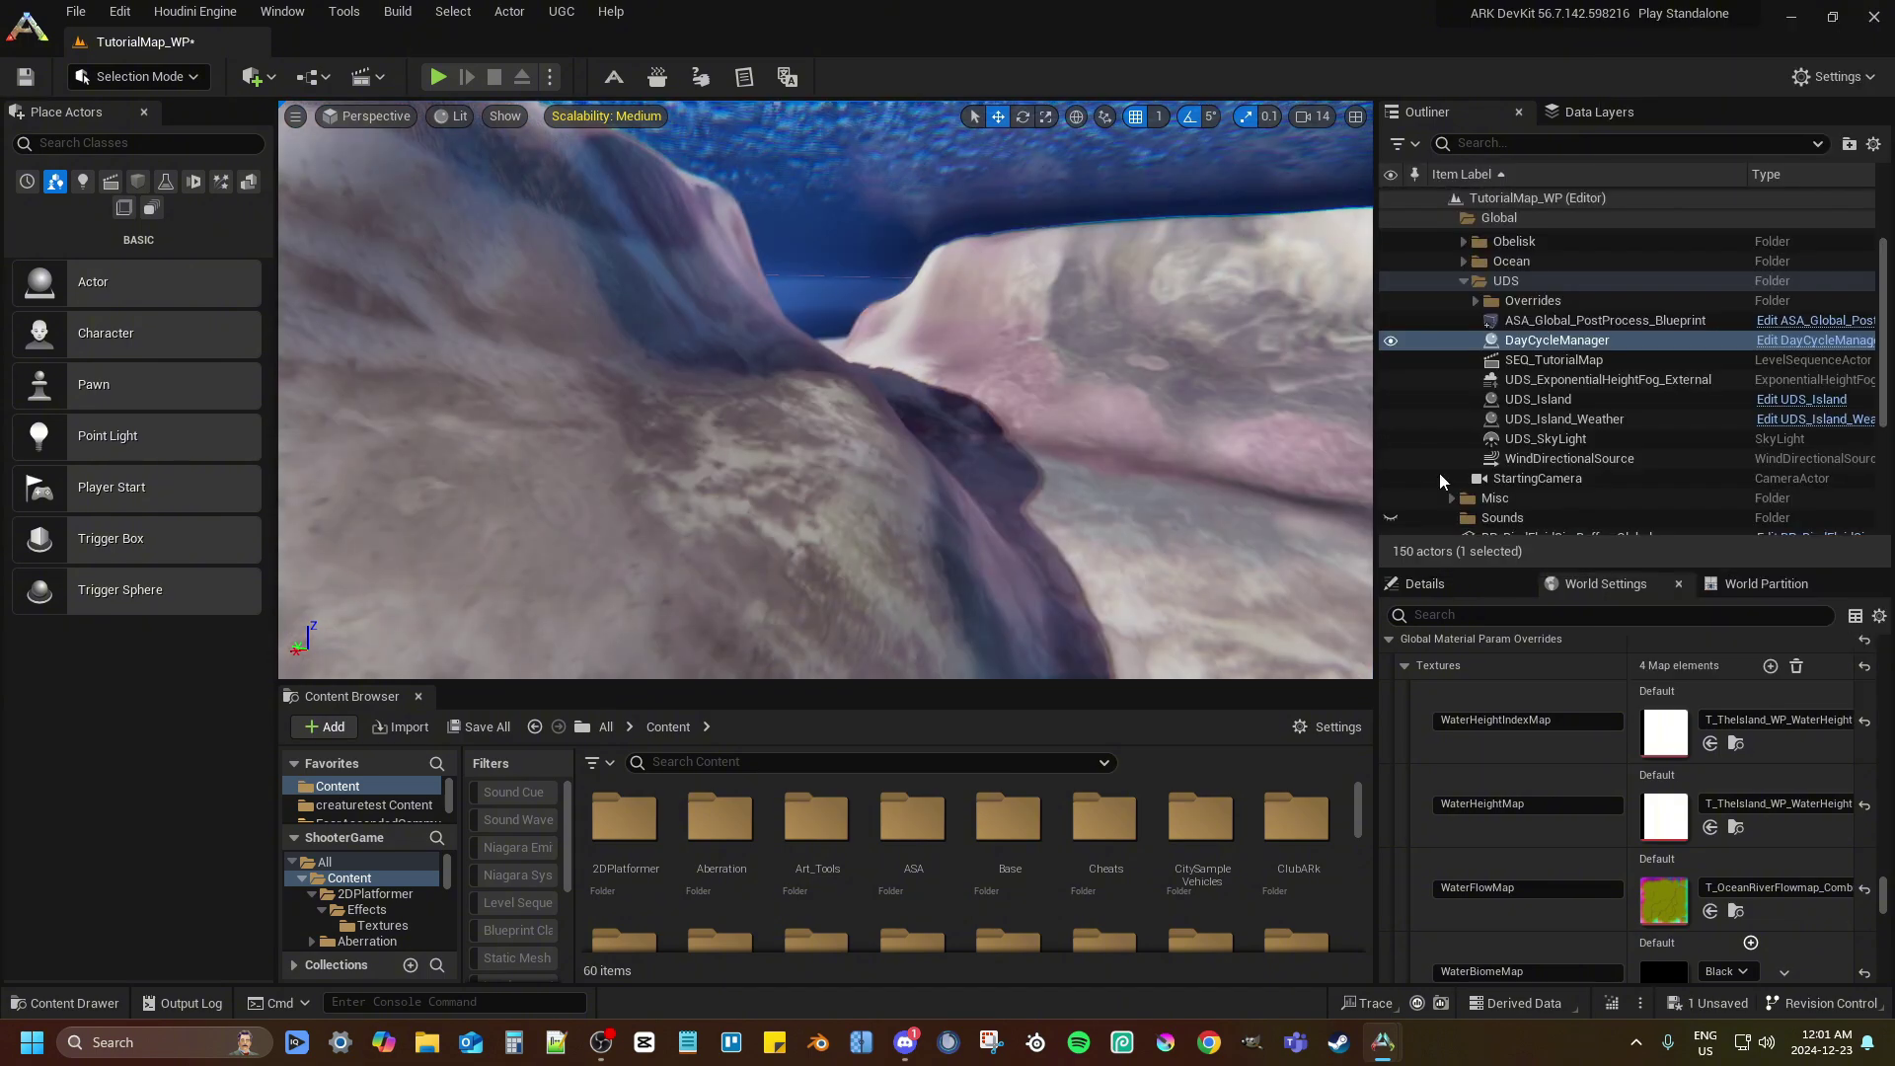
Inspect the underwater terrain and water surface, and review the remaining global texture overrides
{"action": "right_click_drag", "start_coordinate": [824, 389], "coordinate": [1065, 394]}
{"action": "scroll", "coordinate": [825, 390], "scroll_direction": "up", "scroll_amount": 1}
{"action": "left_click", "coordinate": [825, 390]}
{"action": "scroll", "coordinate": [1468, 400], "scroll_direction": "up", "scroll_amount": 10}
{"action": "scroll", "coordinate": [1472, 386], "scroll_direction": "up", "scroll_amount": 3}
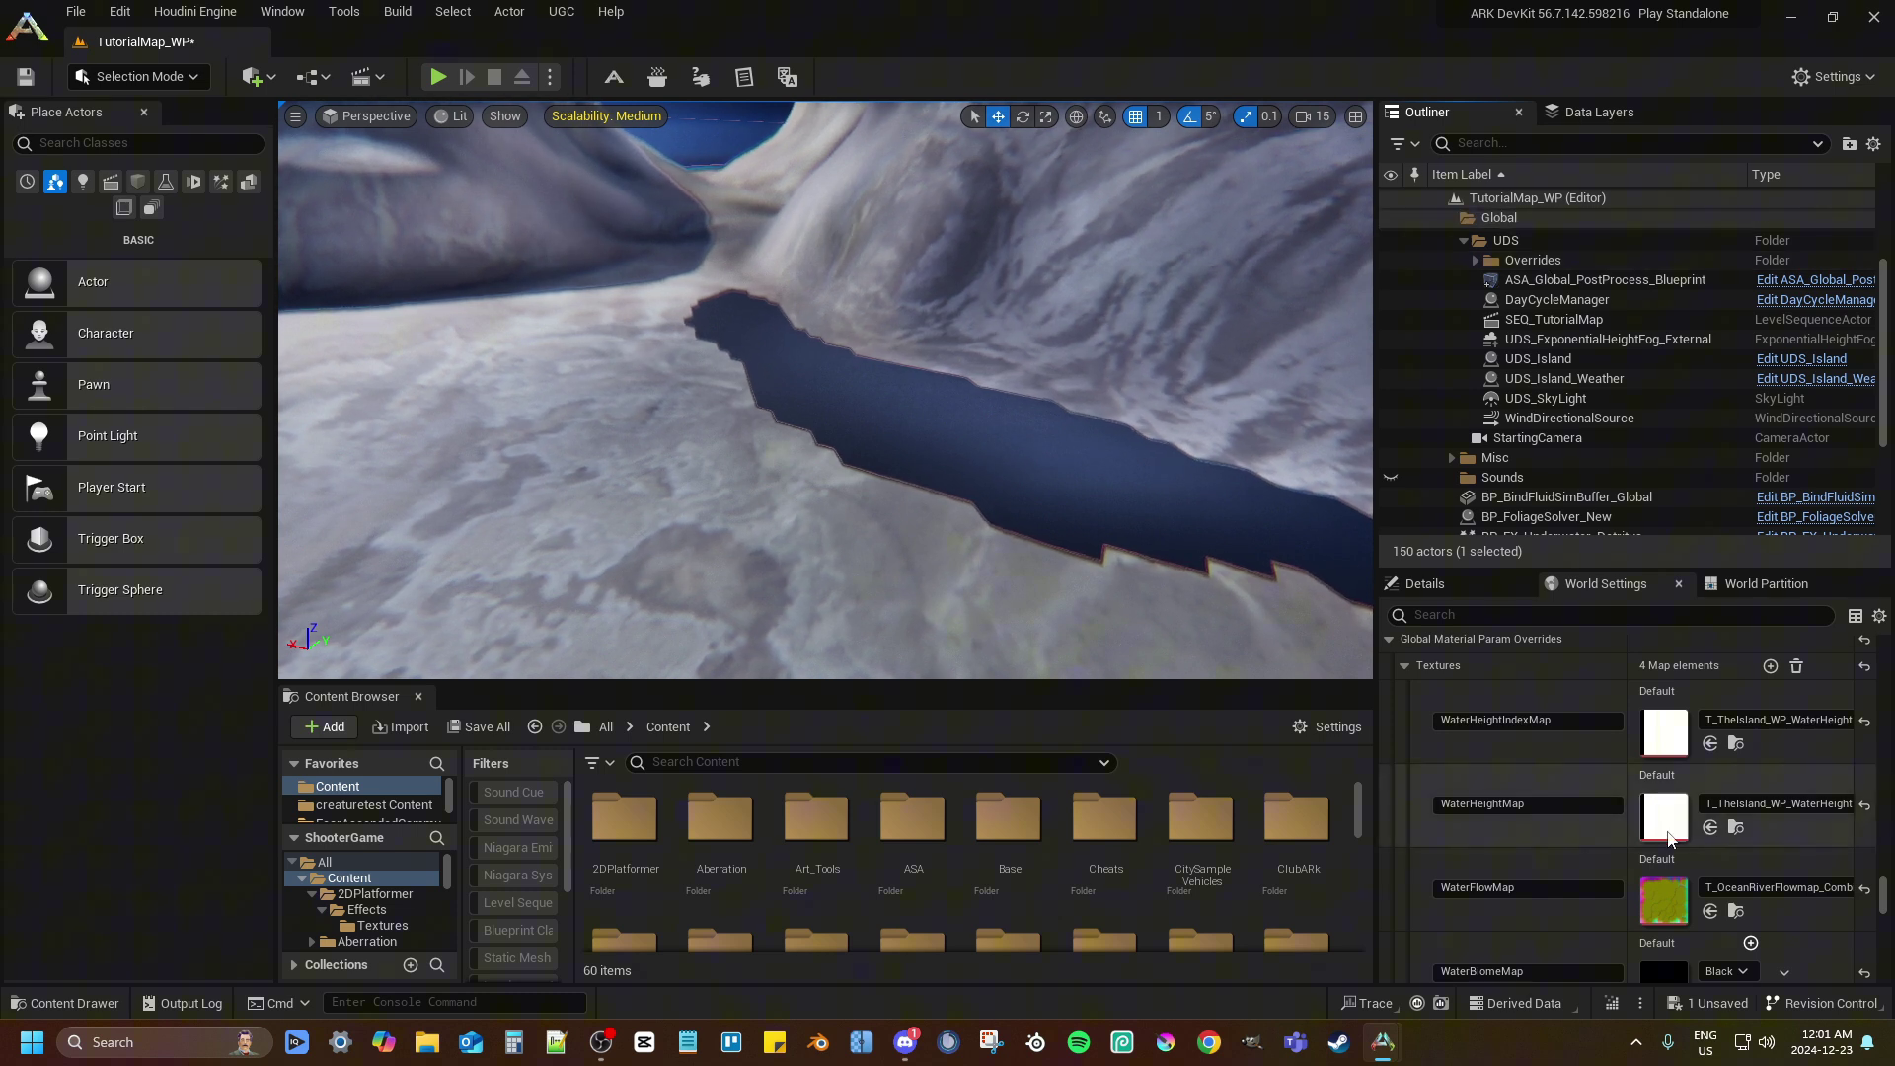
{"action": "scroll", "coordinate": [1654, 864], "scroll_direction": "down", "scroll_amount": 2}
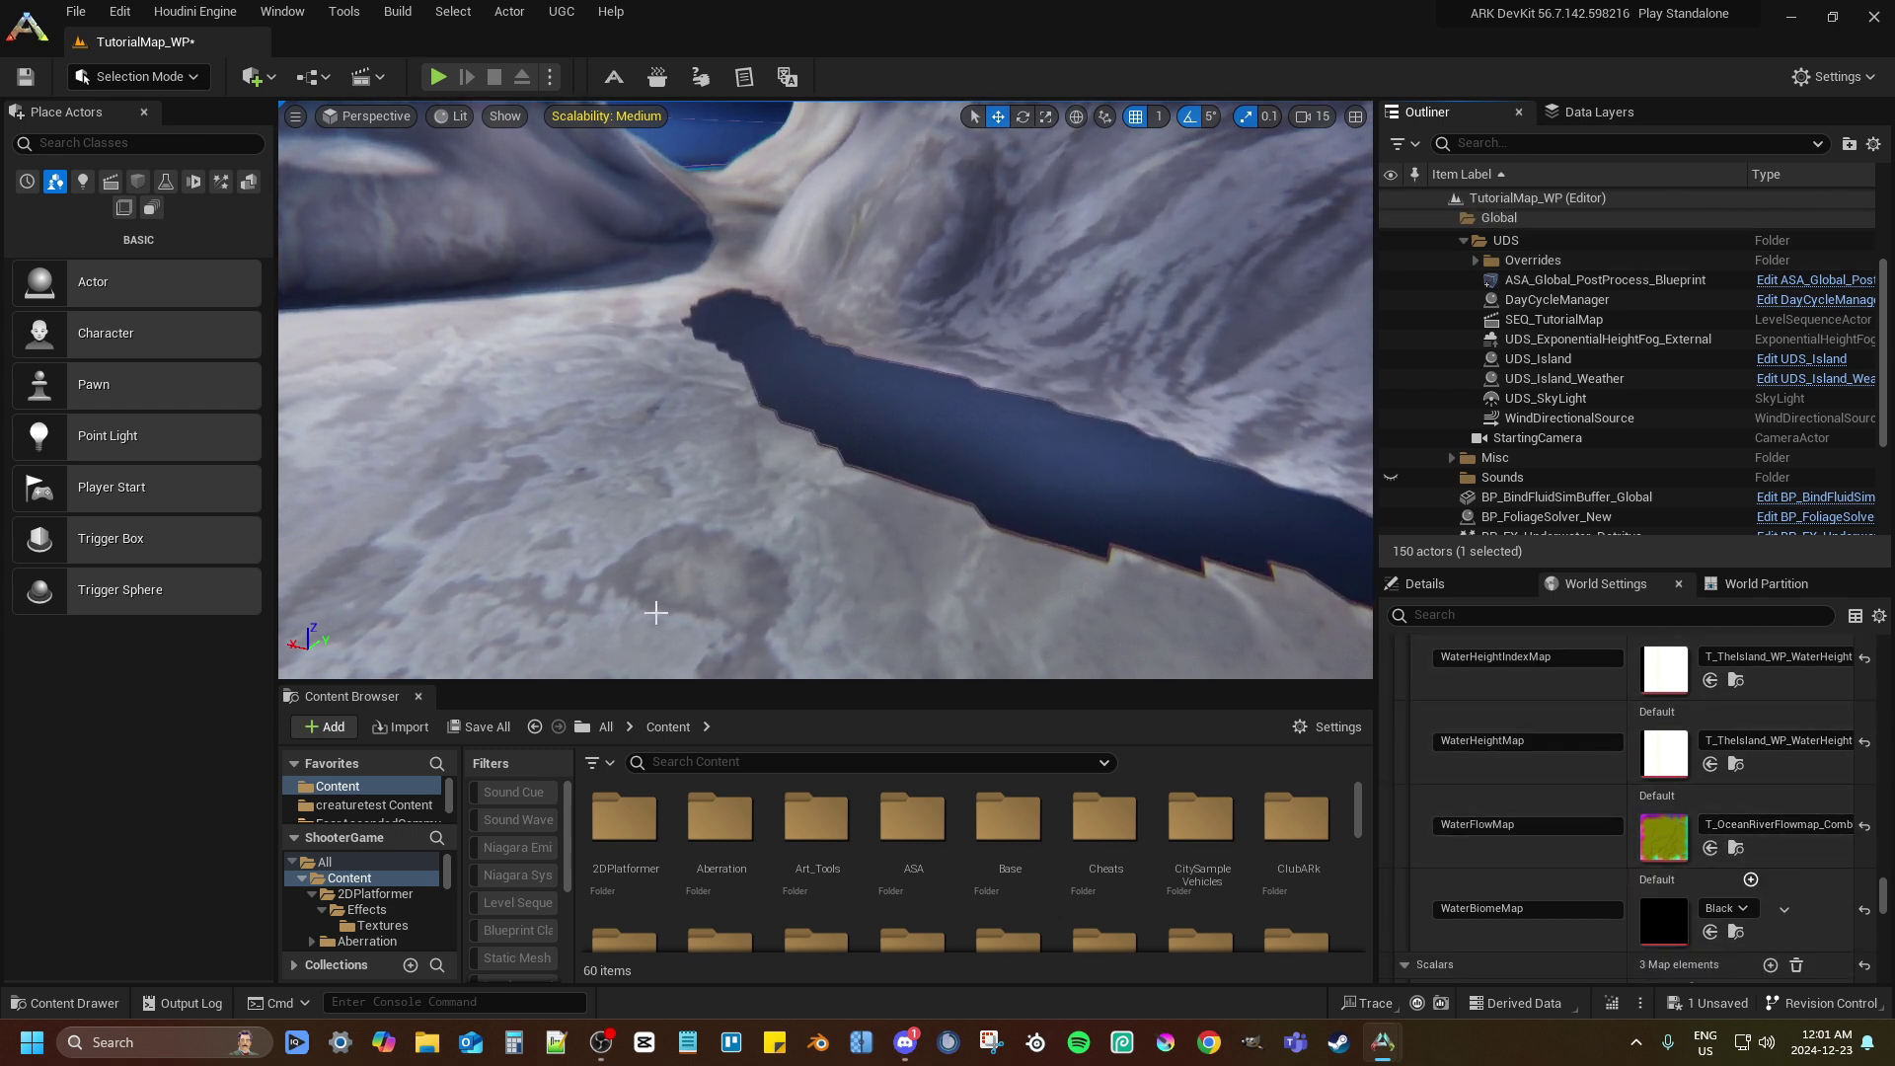
{"action": "right_click_drag", "start_coordinate": [655, 608], "coordinate": [789, 631]}
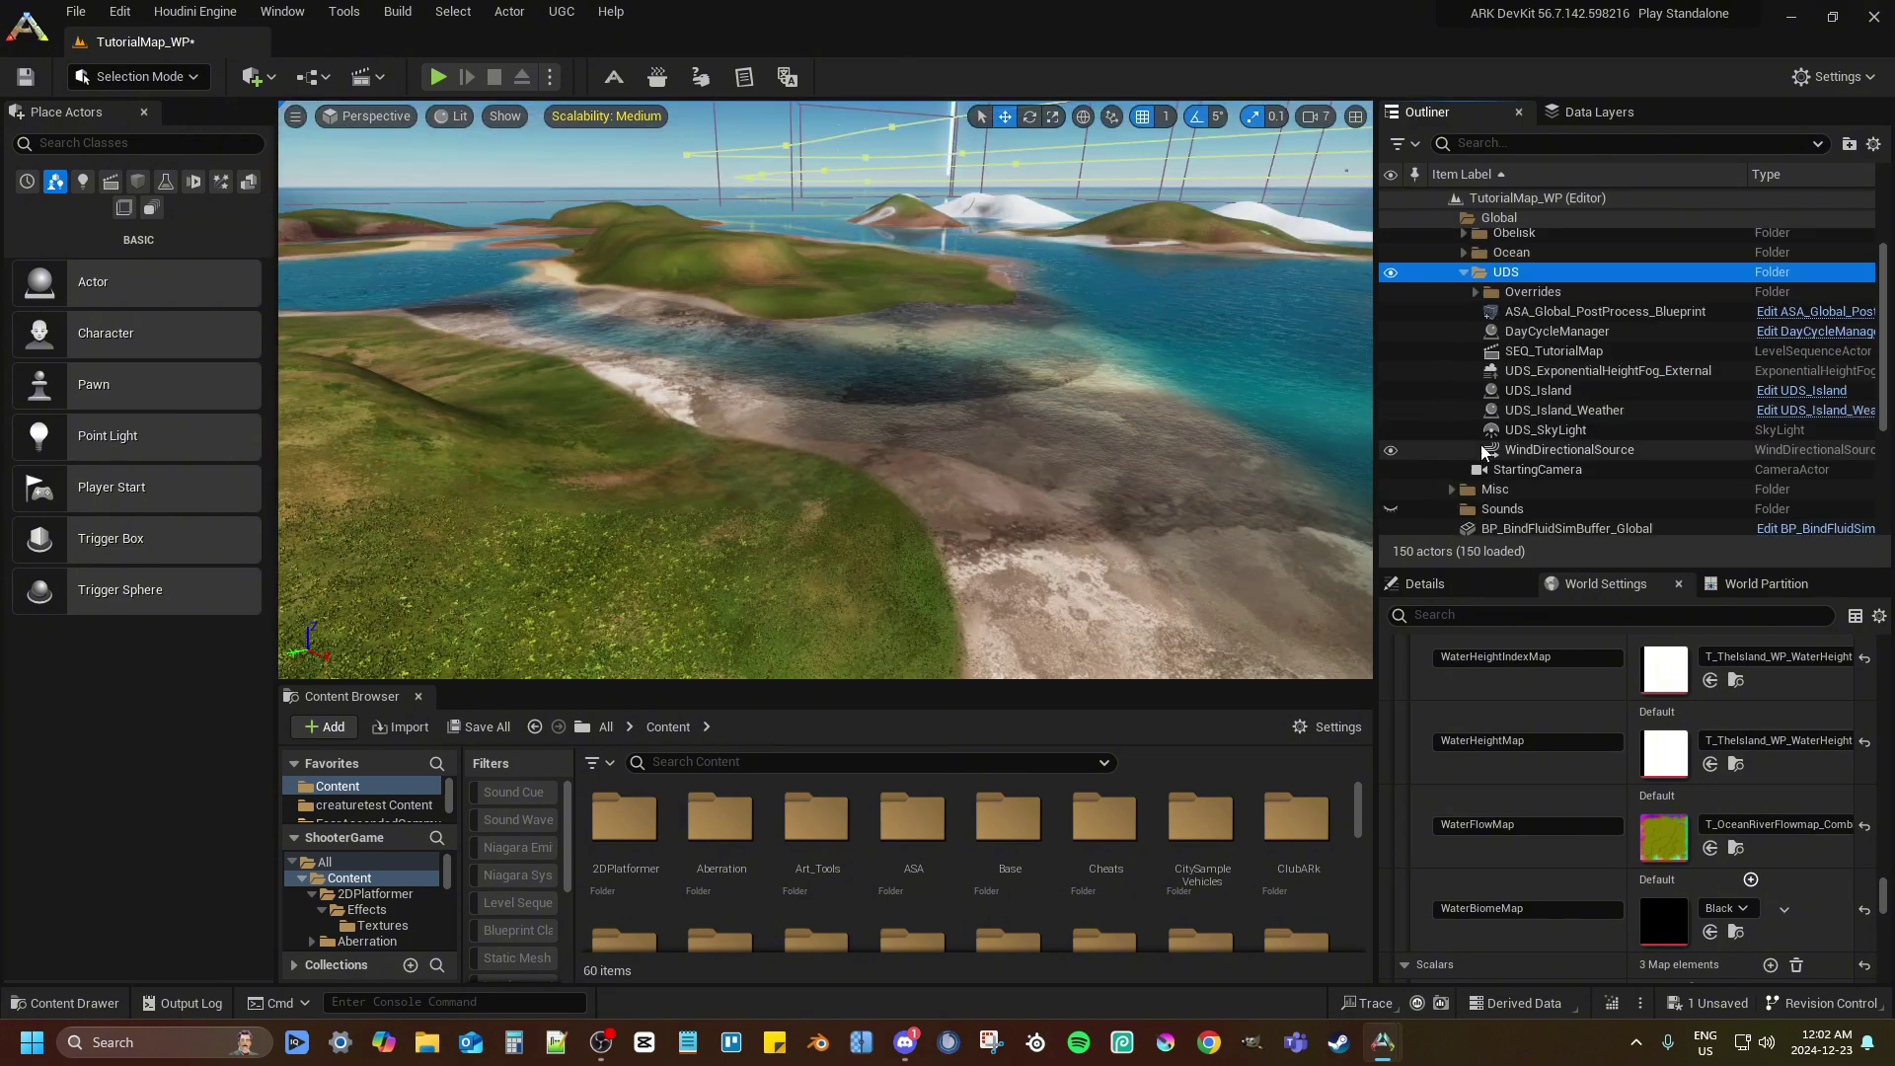
Build the streaming texture of the RVT_Volume_Colour actor
{"action": "scroll", "coordinate": [1496, 362], "scroll_direction": "up", "scroll_amount": 2}
{"action": "left_click", "coordinate": [1466, 342]}
{"action": "left_click", "coordinate": [1425, 584]}
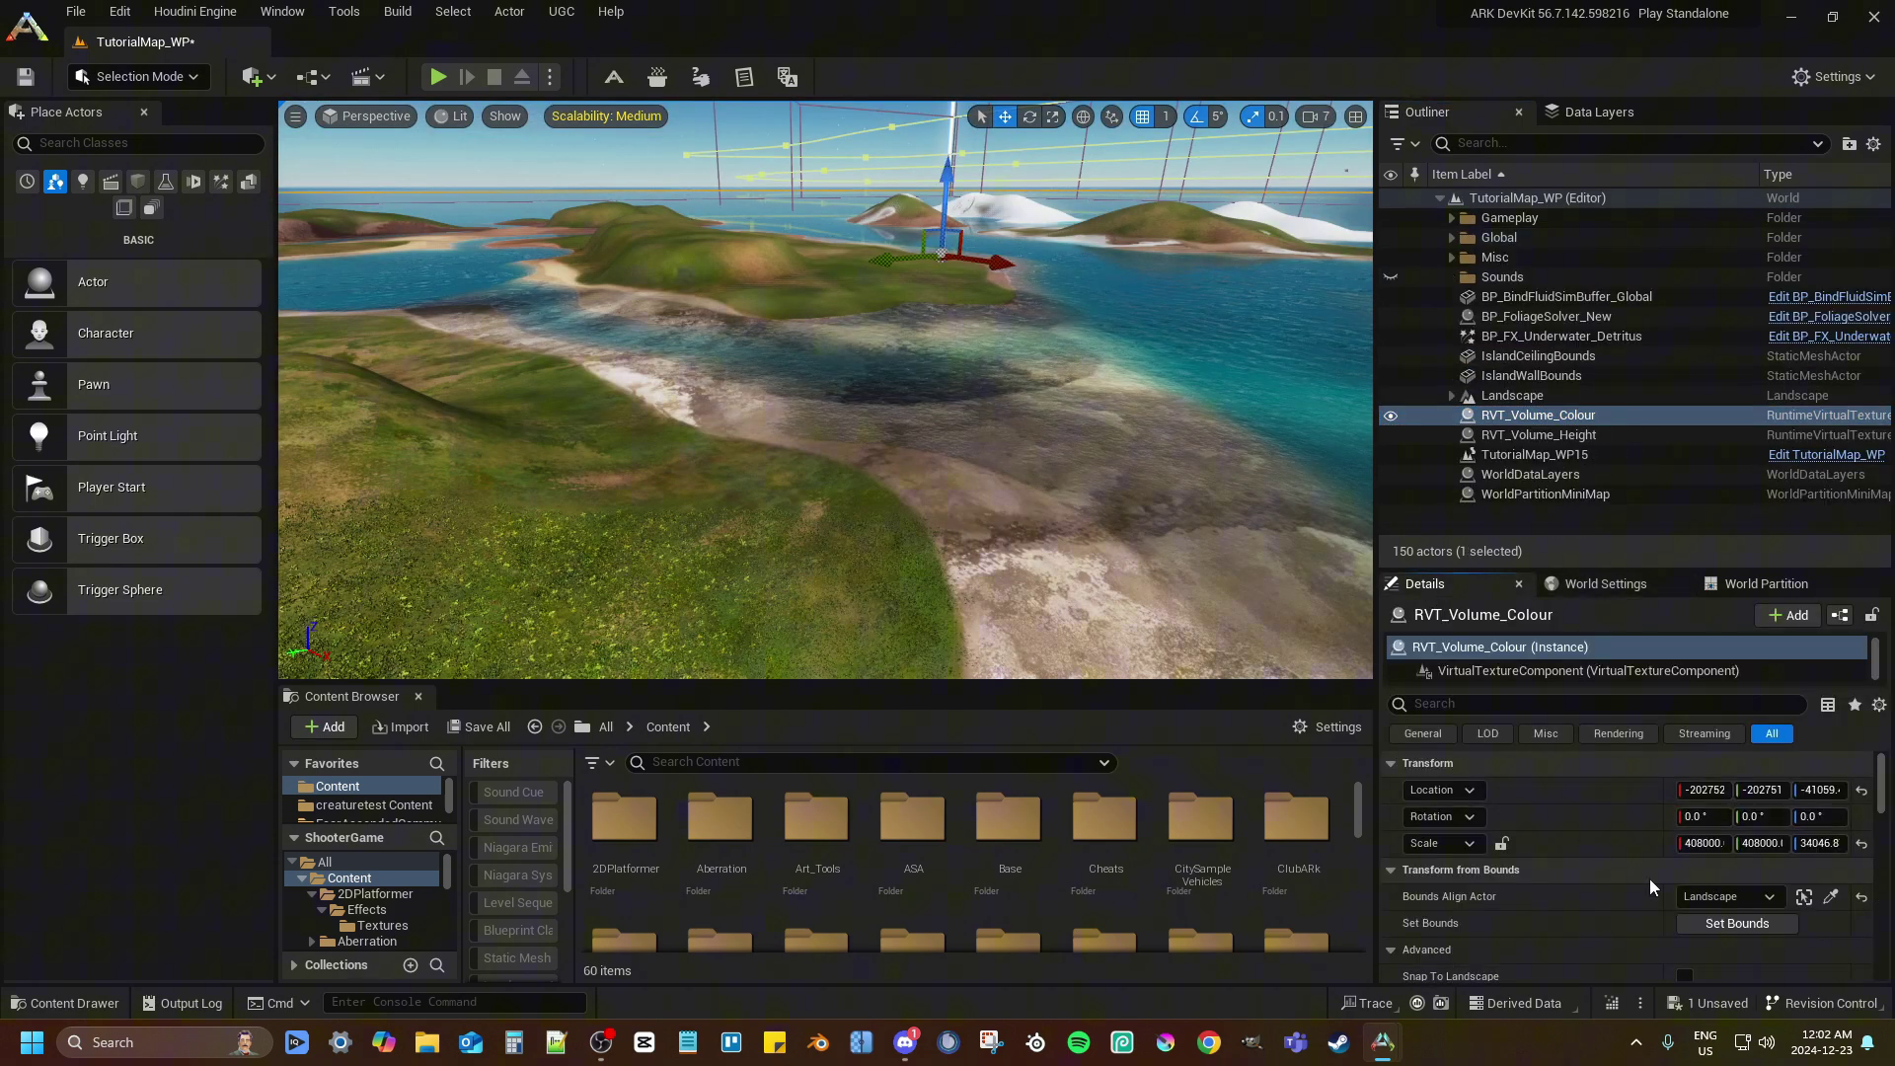
{"action": "scroll", "coordinate": [1655, 886], "scroll_direction": "down", "scroll_amount": 10}
{"action": "left_click", "coordinate": [1693, 845]}
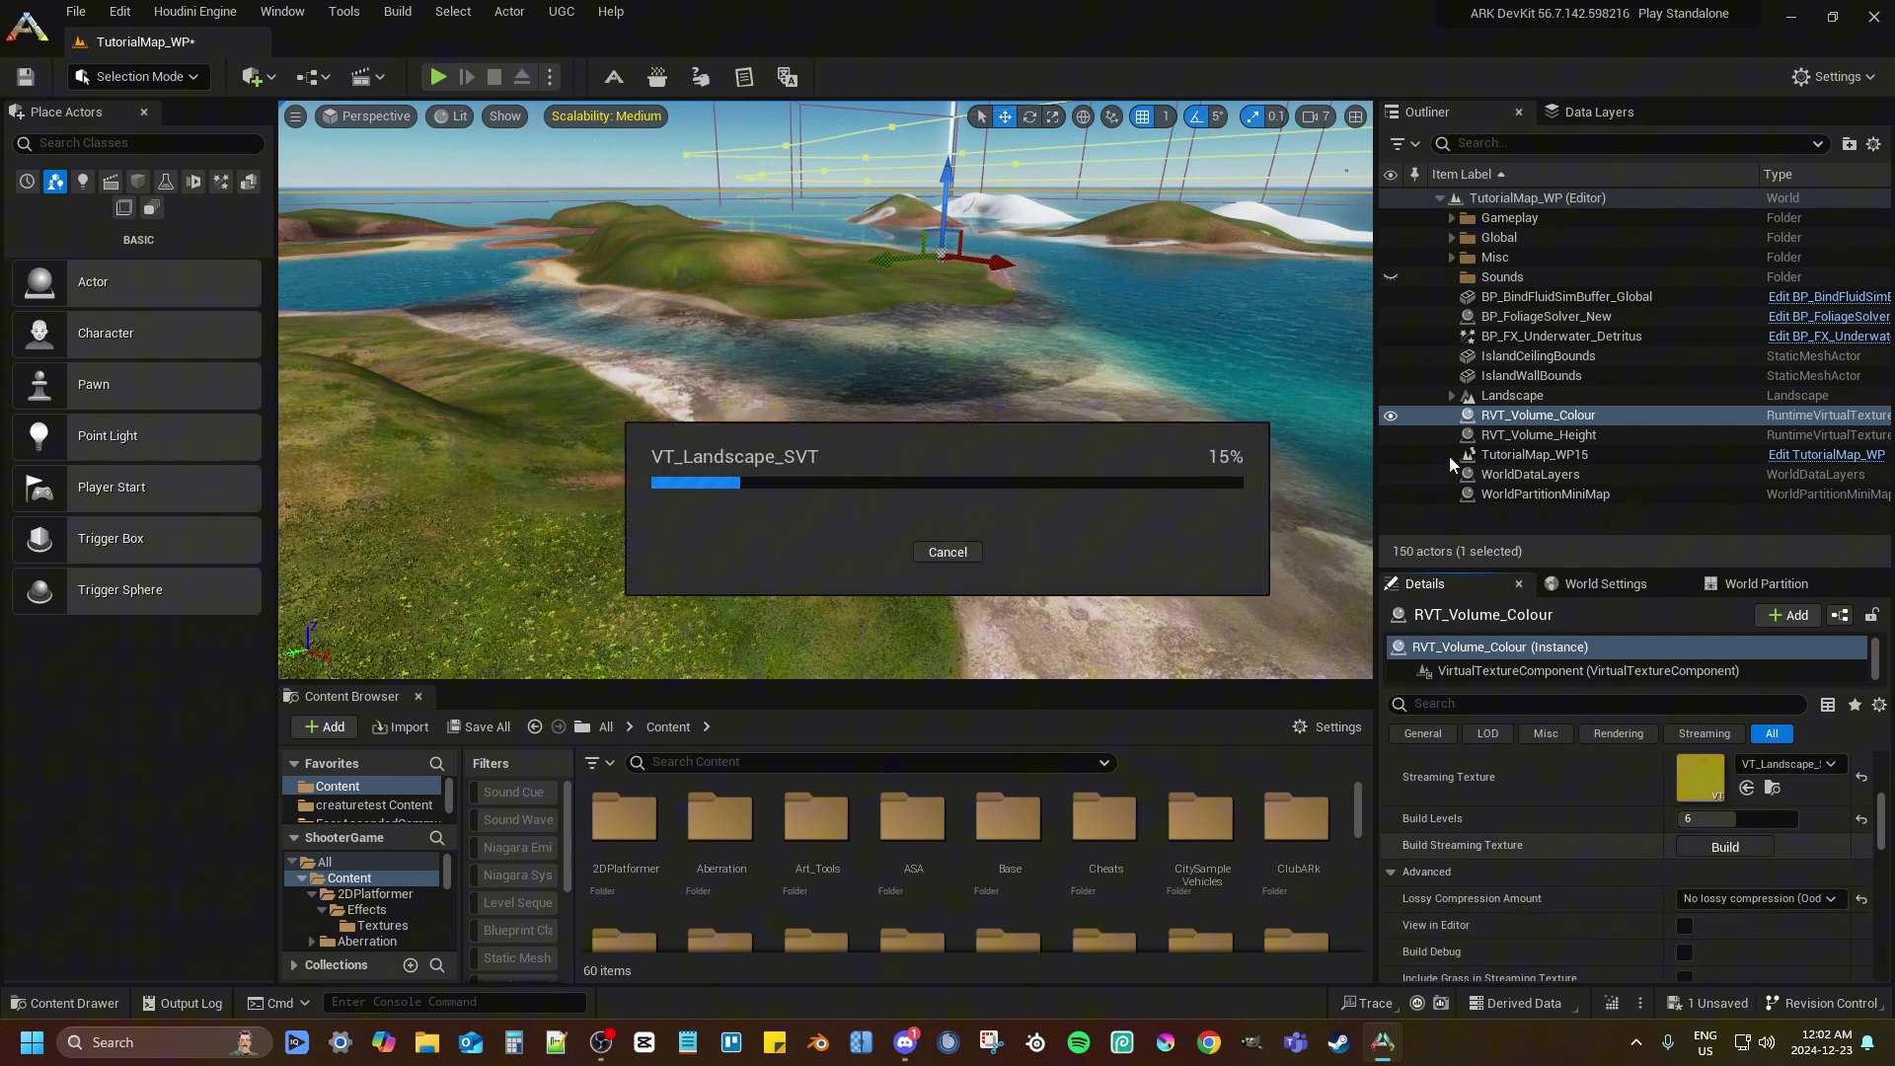
Build the streaming texture of the RVT_Volume_Height actor and save all unsaved content
{"action": "left_click", "coordinate": [1472, 434]}
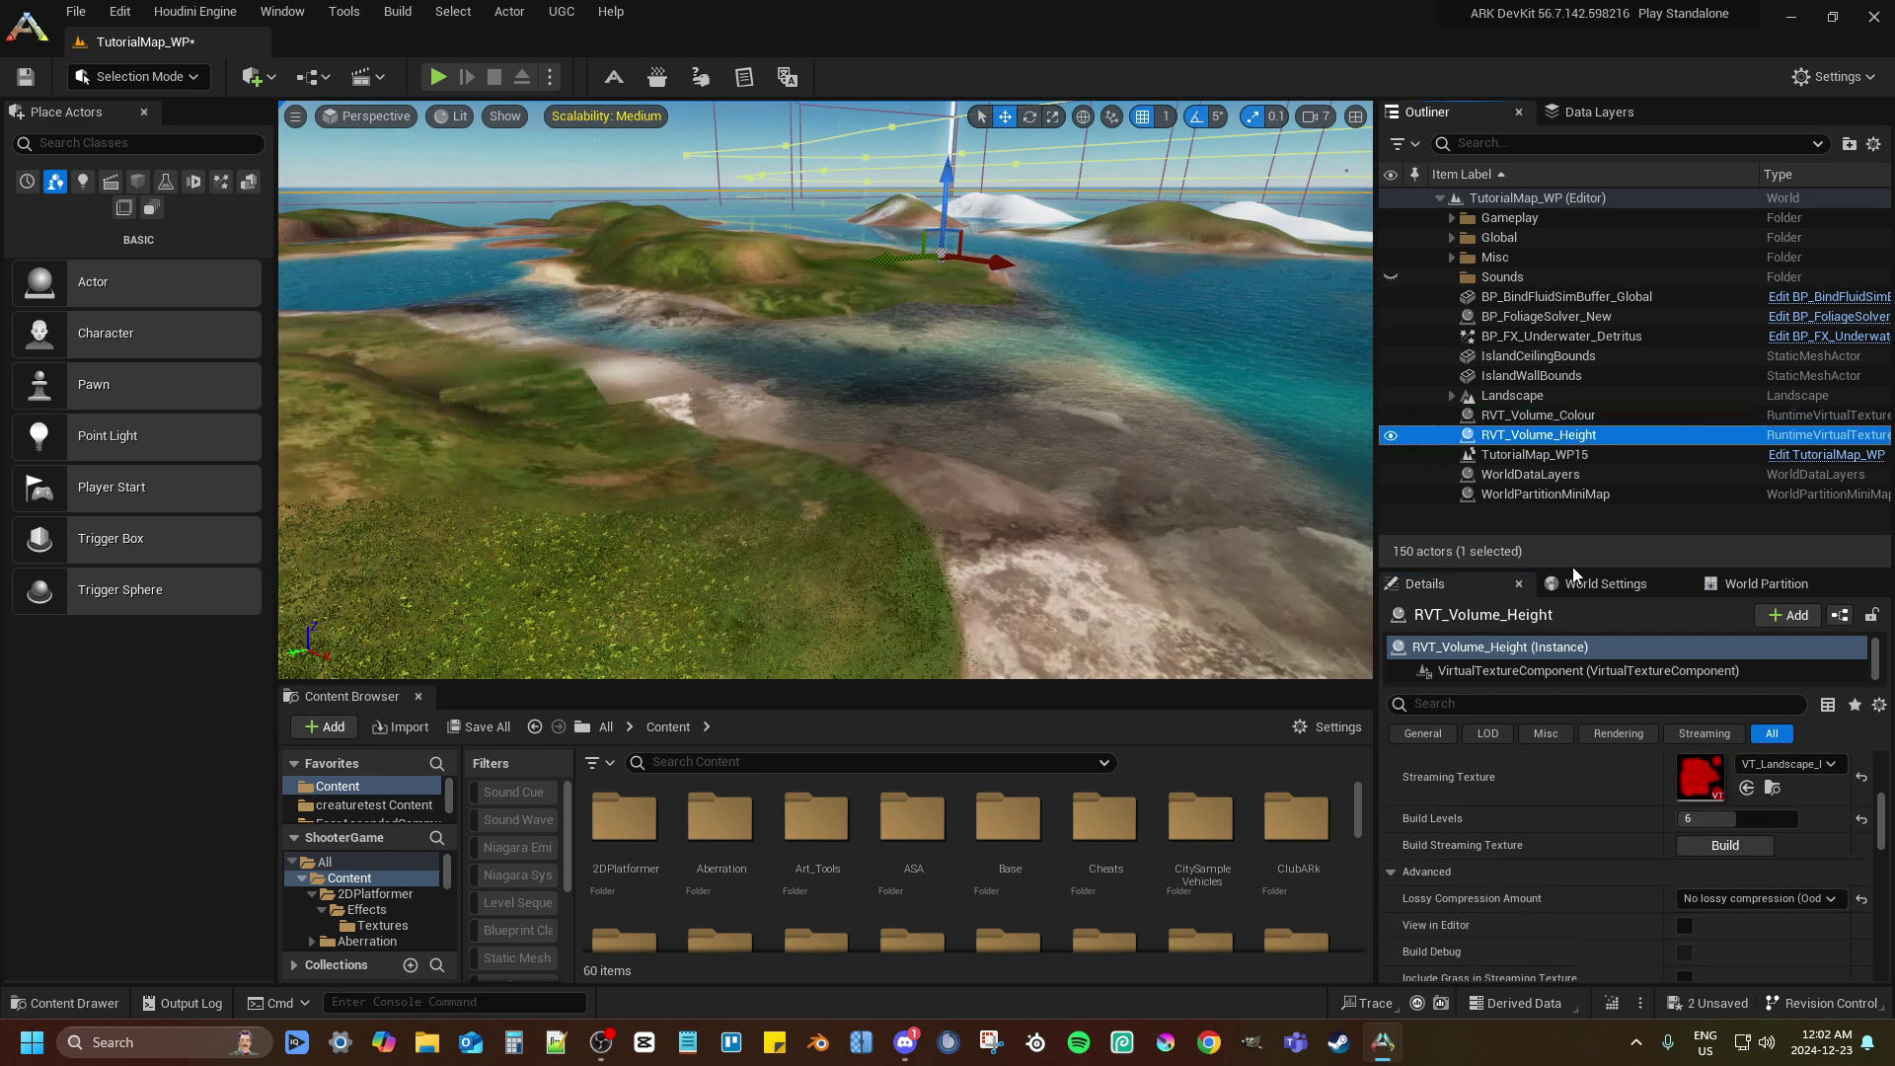
{"action": "left_click", "coordinate": [1707, 848]}
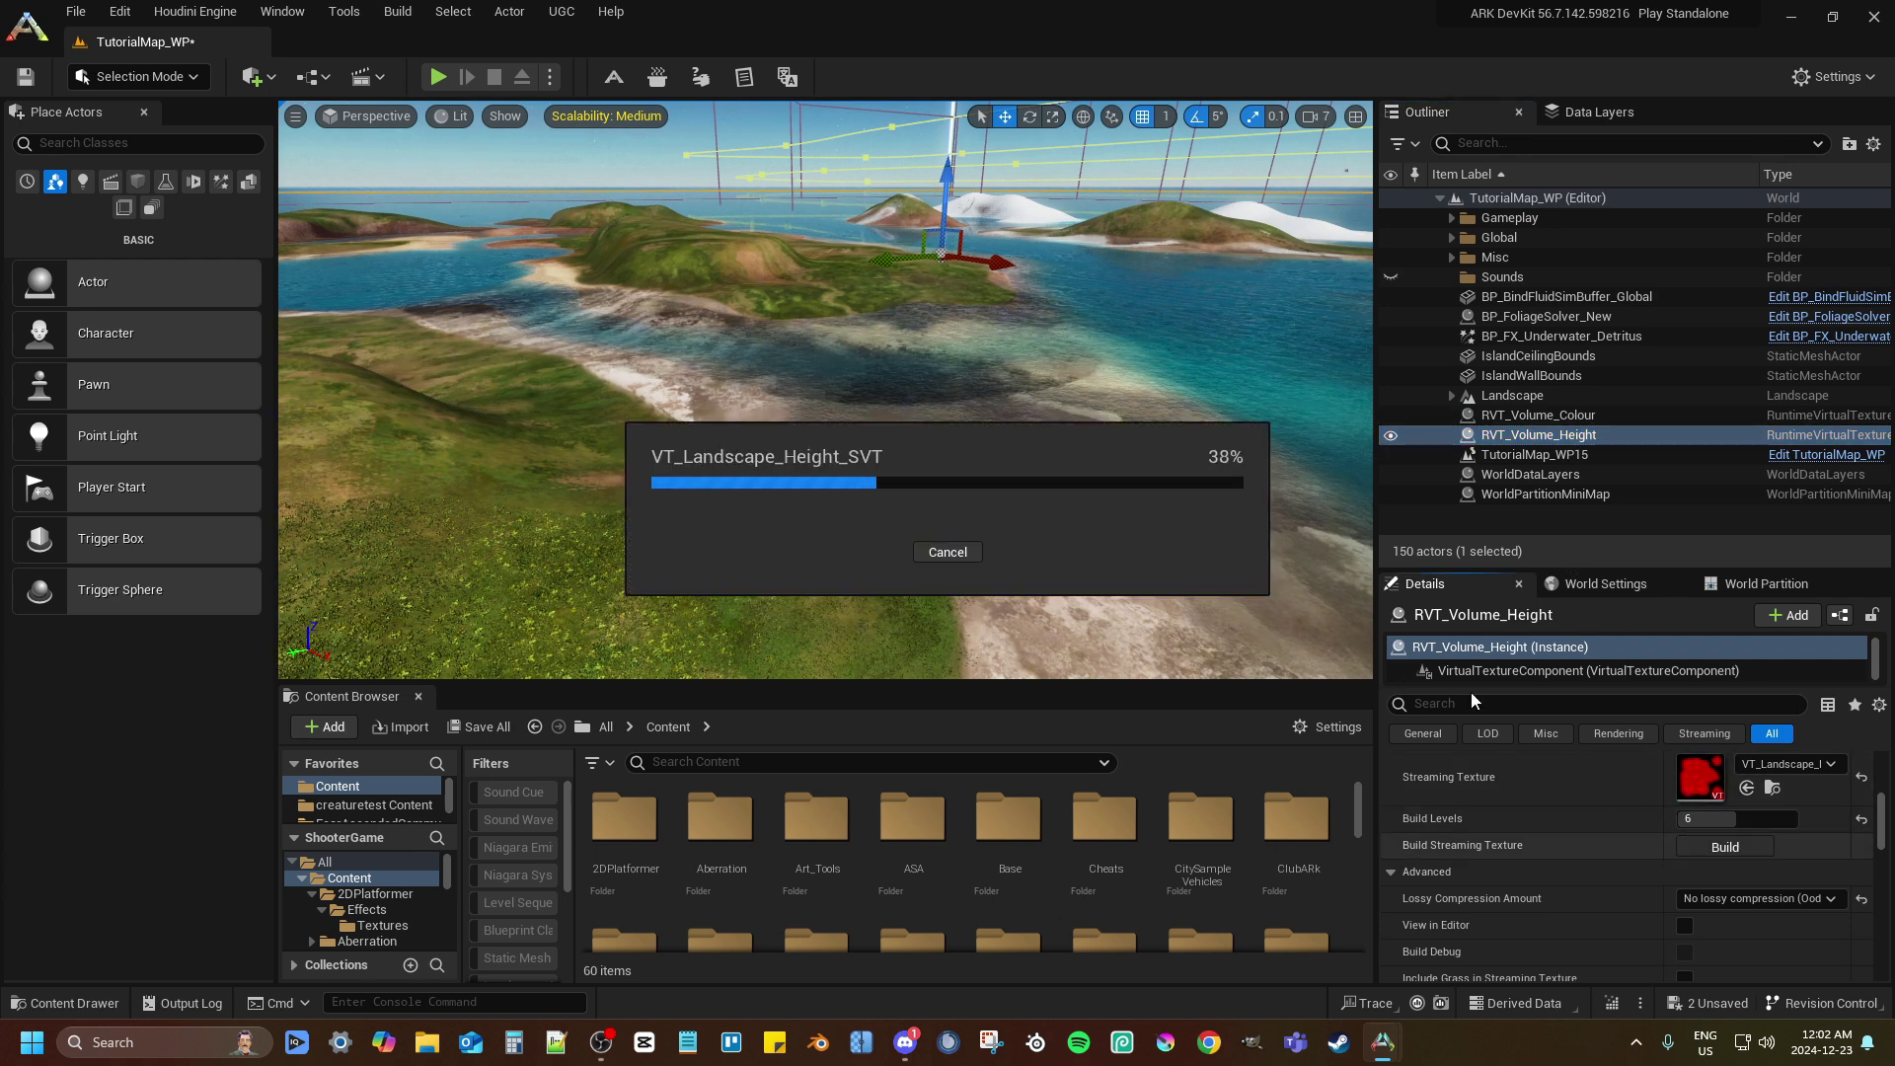
{"action": "left_click", "coordinate": [1693, 1003]}
{"action": "left_click", "coordinate": [1115, 750]}
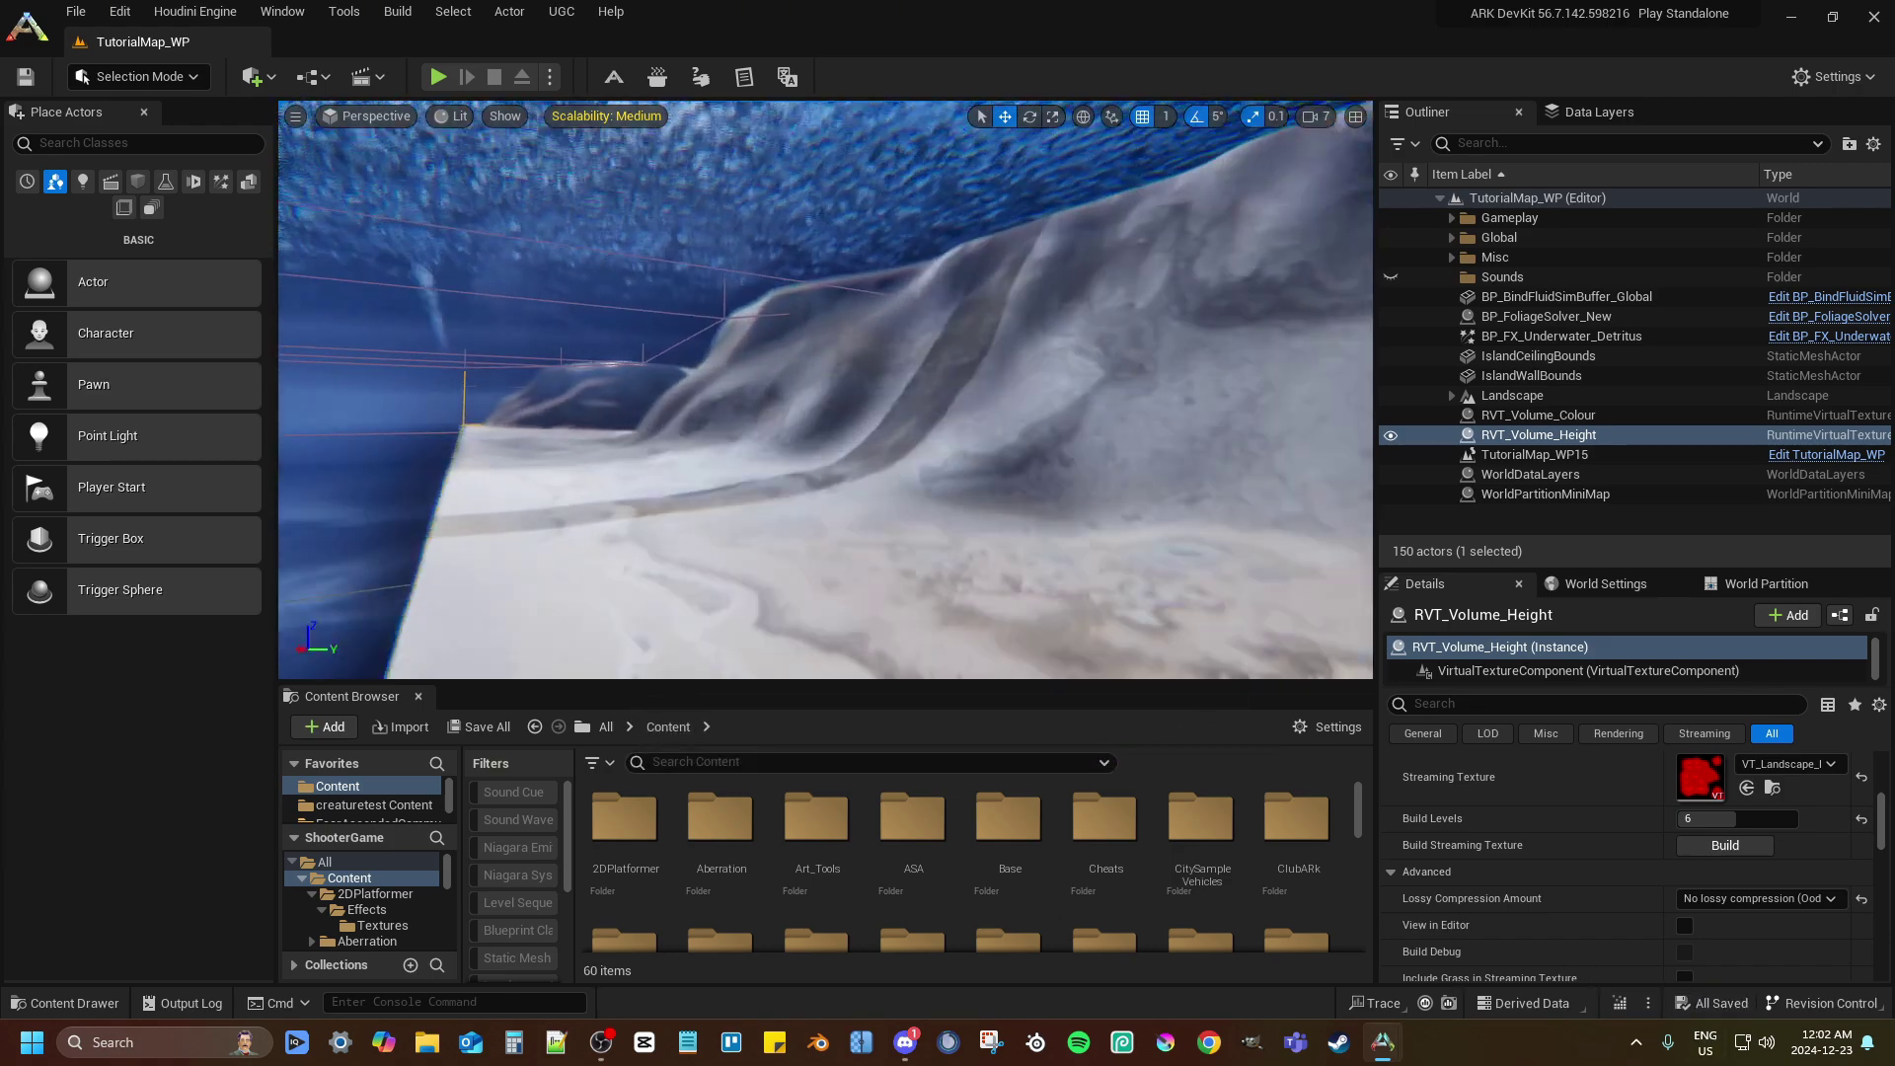
Examine the seabed and island shoreline to check how the landscape colours meet the water
{"action": "key", "text": "w"}
{"action": "right_click_drag", "start_coordinate": [825, 390], "coordinate": [878, 503]}
{"action": "scroll", "coordinate": [825, 390], "scroll_direction": "down", "scroll_amount": 4}
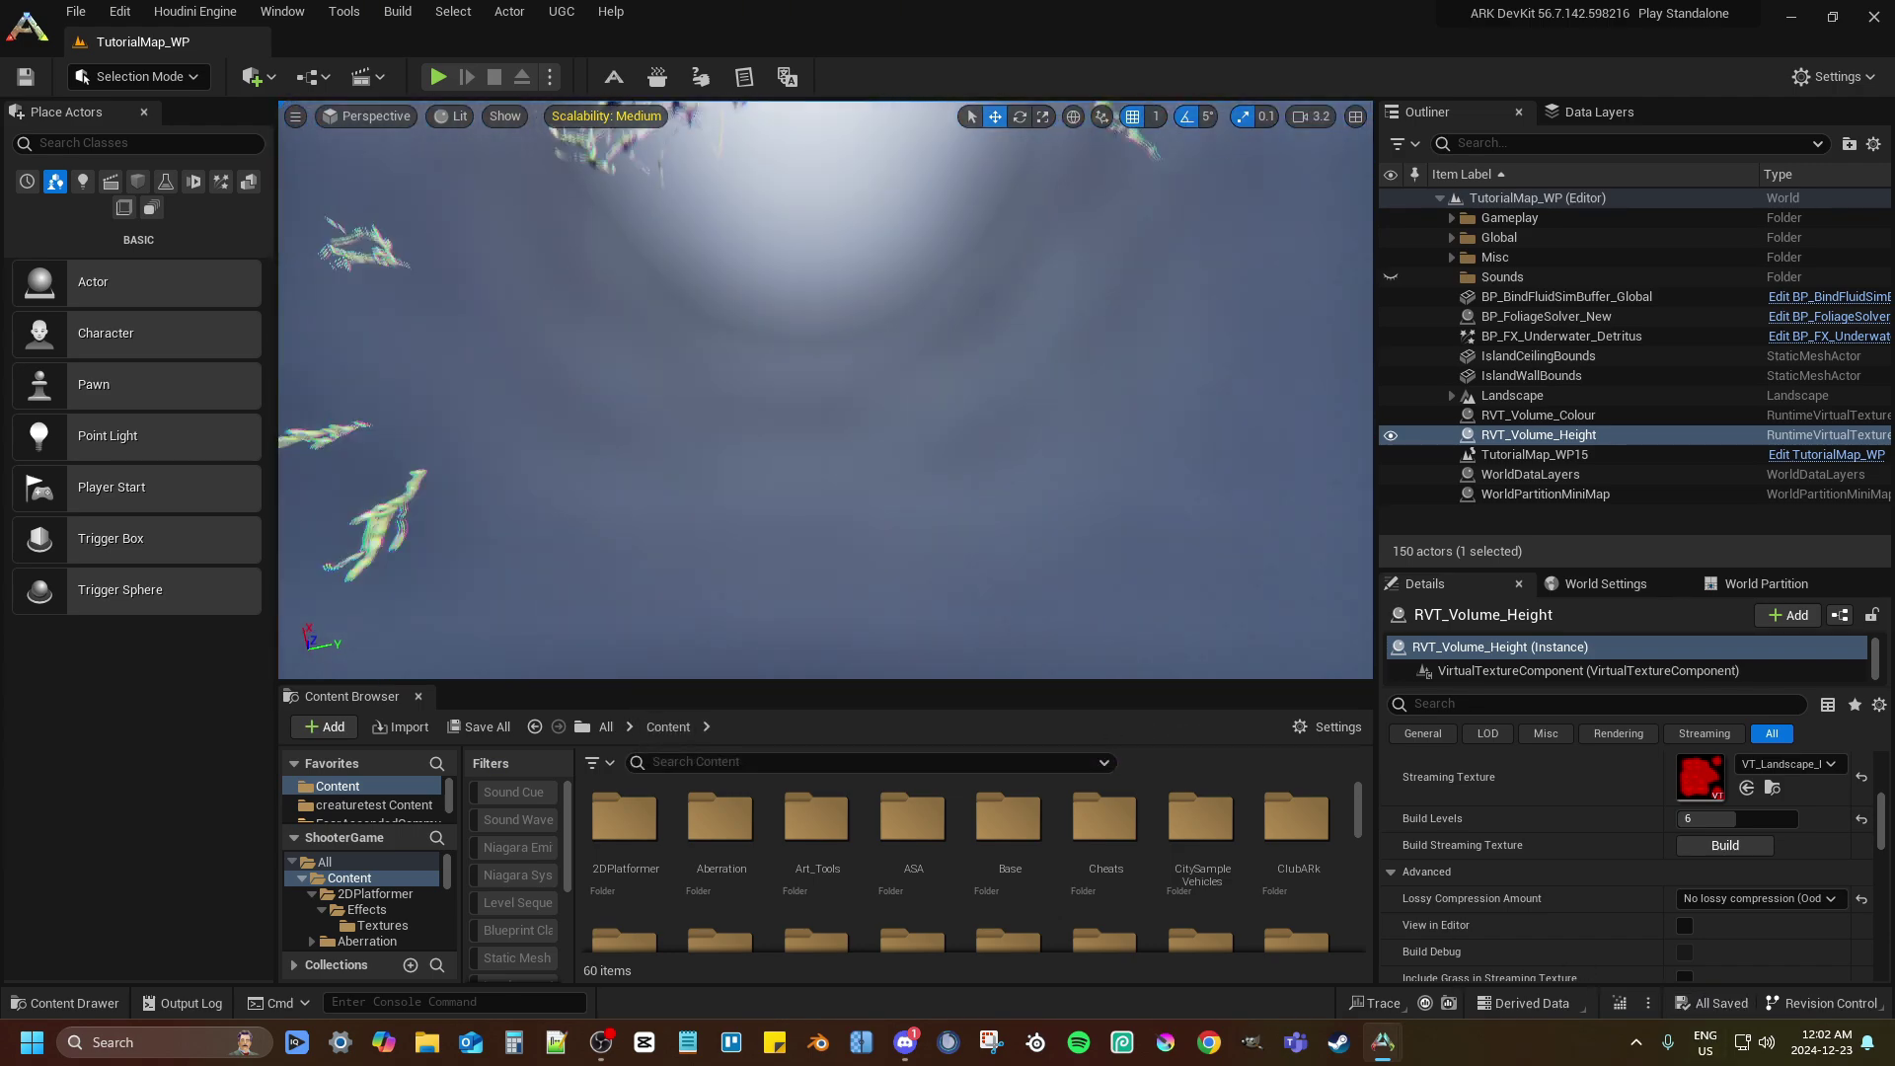
{"action": "key", "text": "w"}
{"action": "scroll", "coordinate": [825, 390], "scroll_direction": "up", "scroll_amount": 4}
{"action": "right_click_drag", "start_coordinate": [825, 390], "coordinate": [1105, 247]}
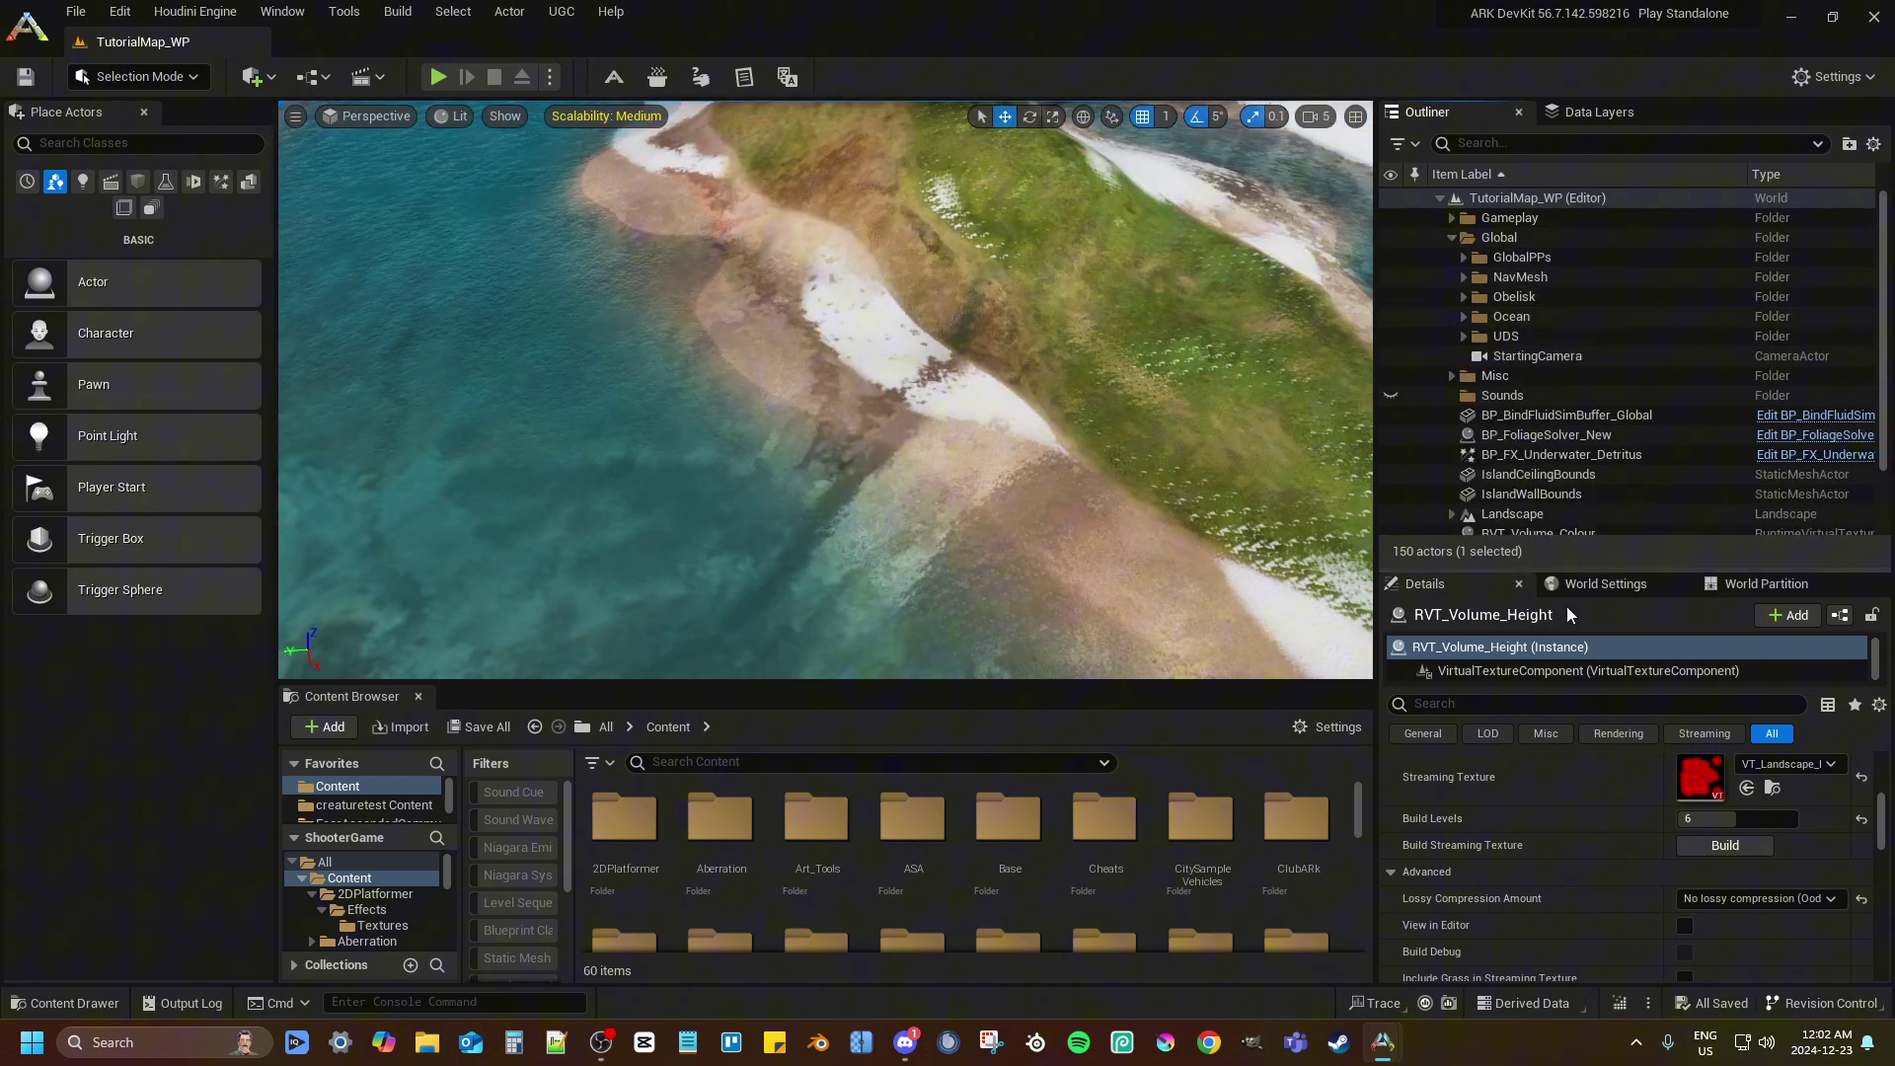
{"action": "left_click", "coordinate": [1390, 316]}
{"action": "right_click_drag", "start_coordinate": [1135, 375], "coordinate": [938, 454]}
{"action": "key", "text": "s"}
{"action": "key", "text": "w"}
{"action": "key", "text": "s"}
{"action": "right_click_drag", "start_coordinate": [825, 415], "coordinate": [825, 454]}
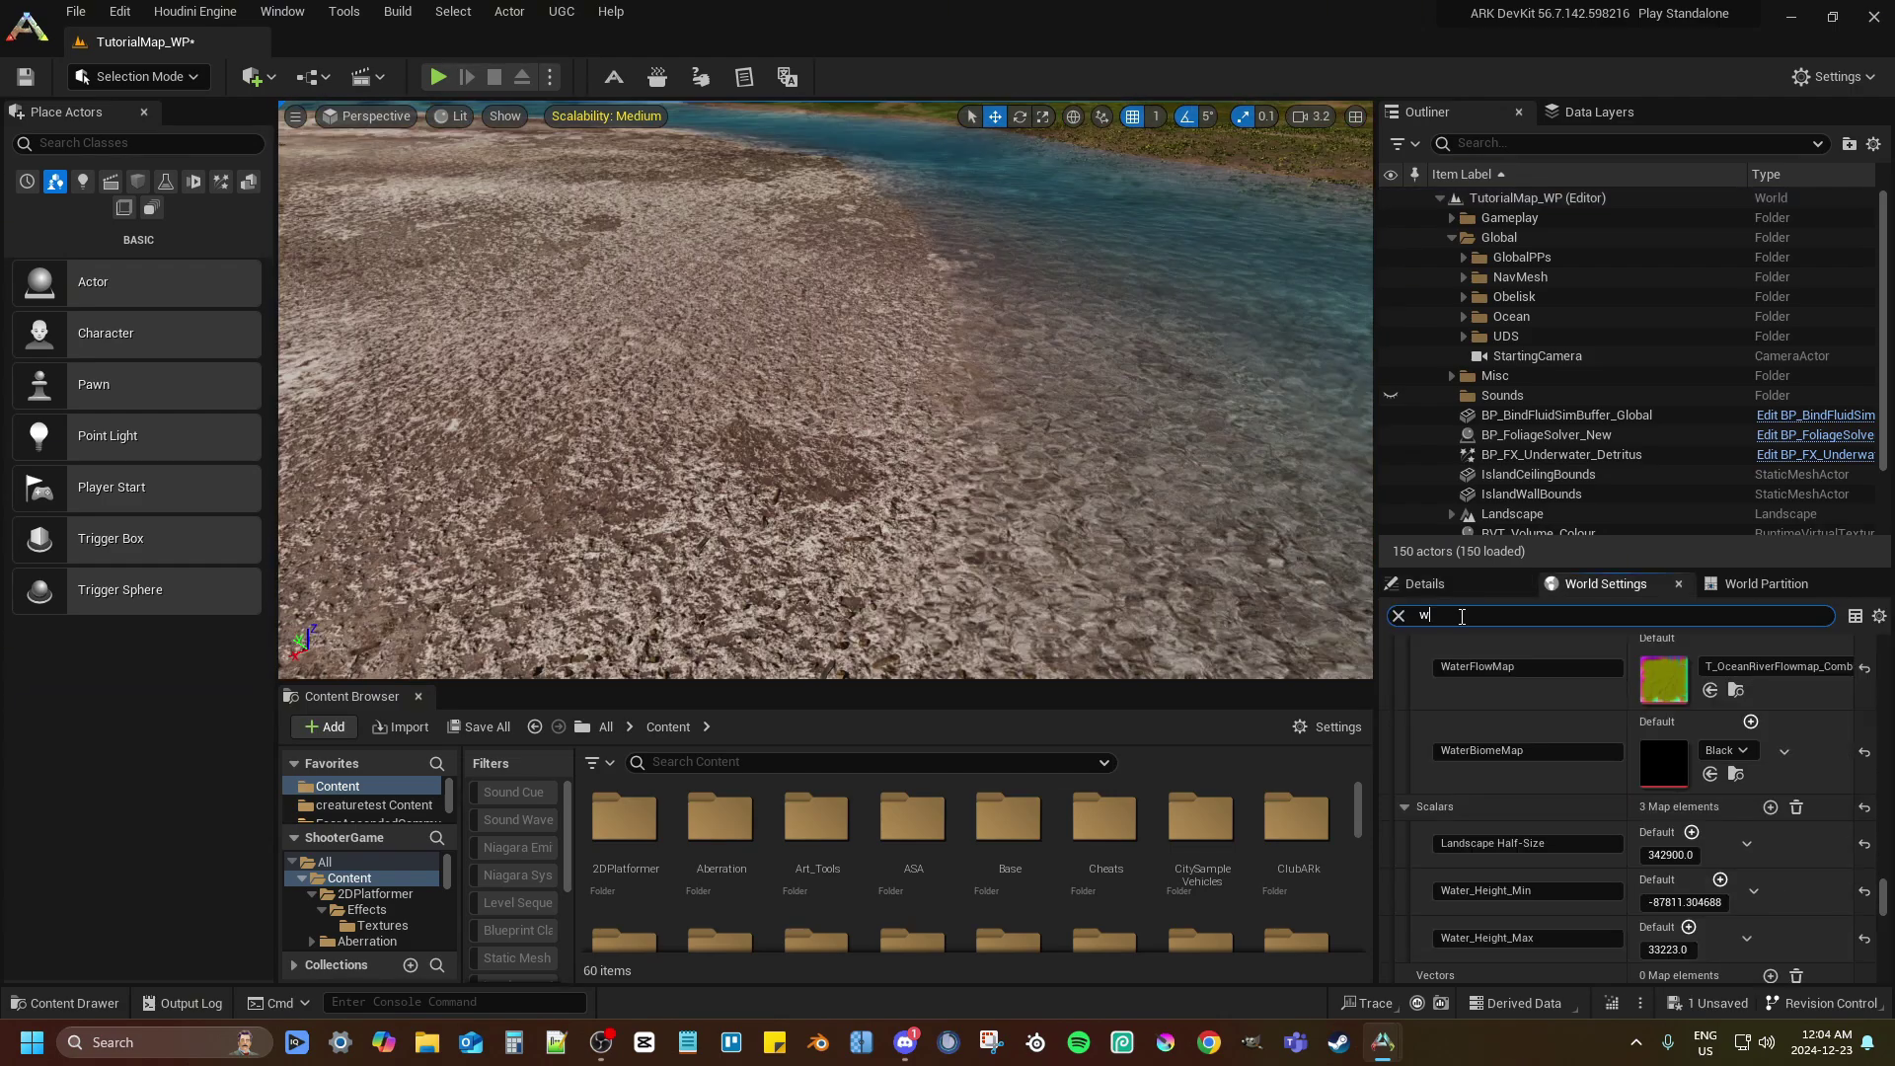
Filter the World Settings by water, copy the Default Water Line Start Z value, and clear the filter
{"action": "type", "text": "ater"}
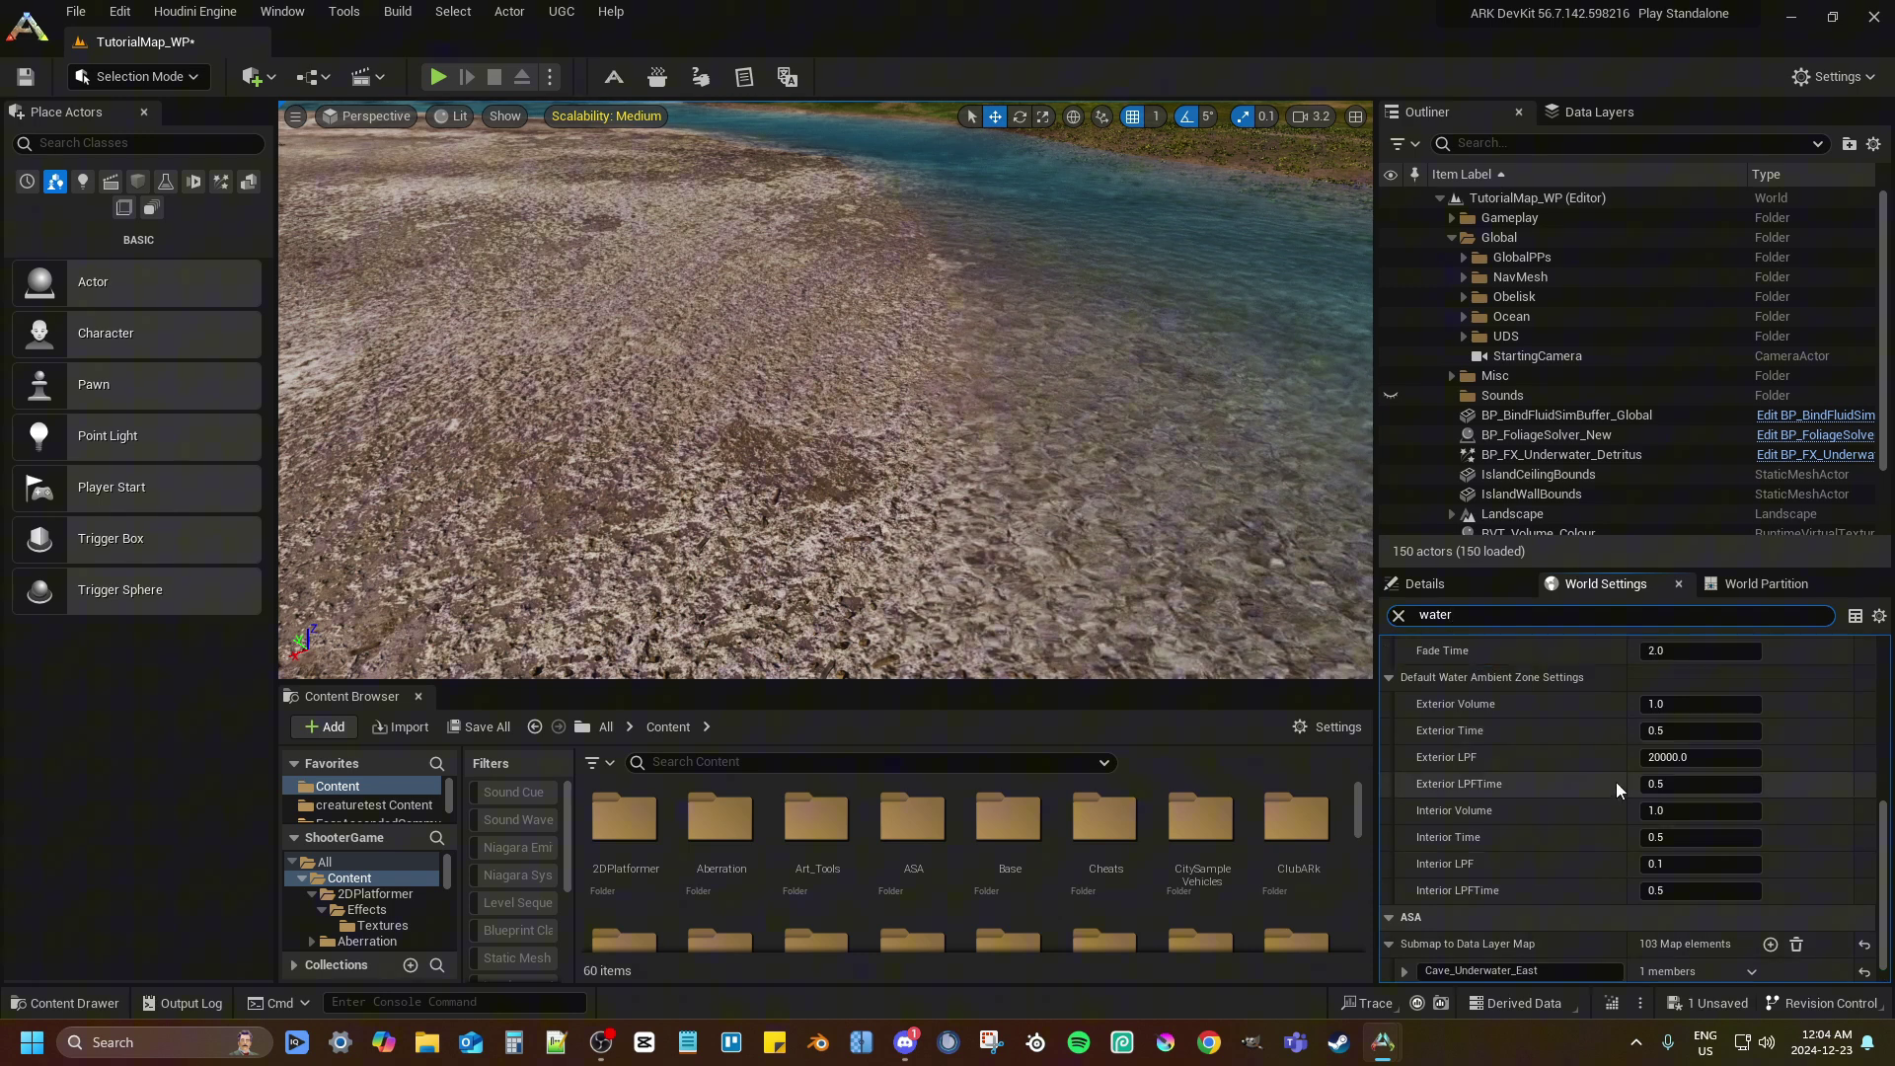
{"action": "scroll", "coordinate": [1616, 780], "scroll_direction": "up", "scroll_amount": 5}
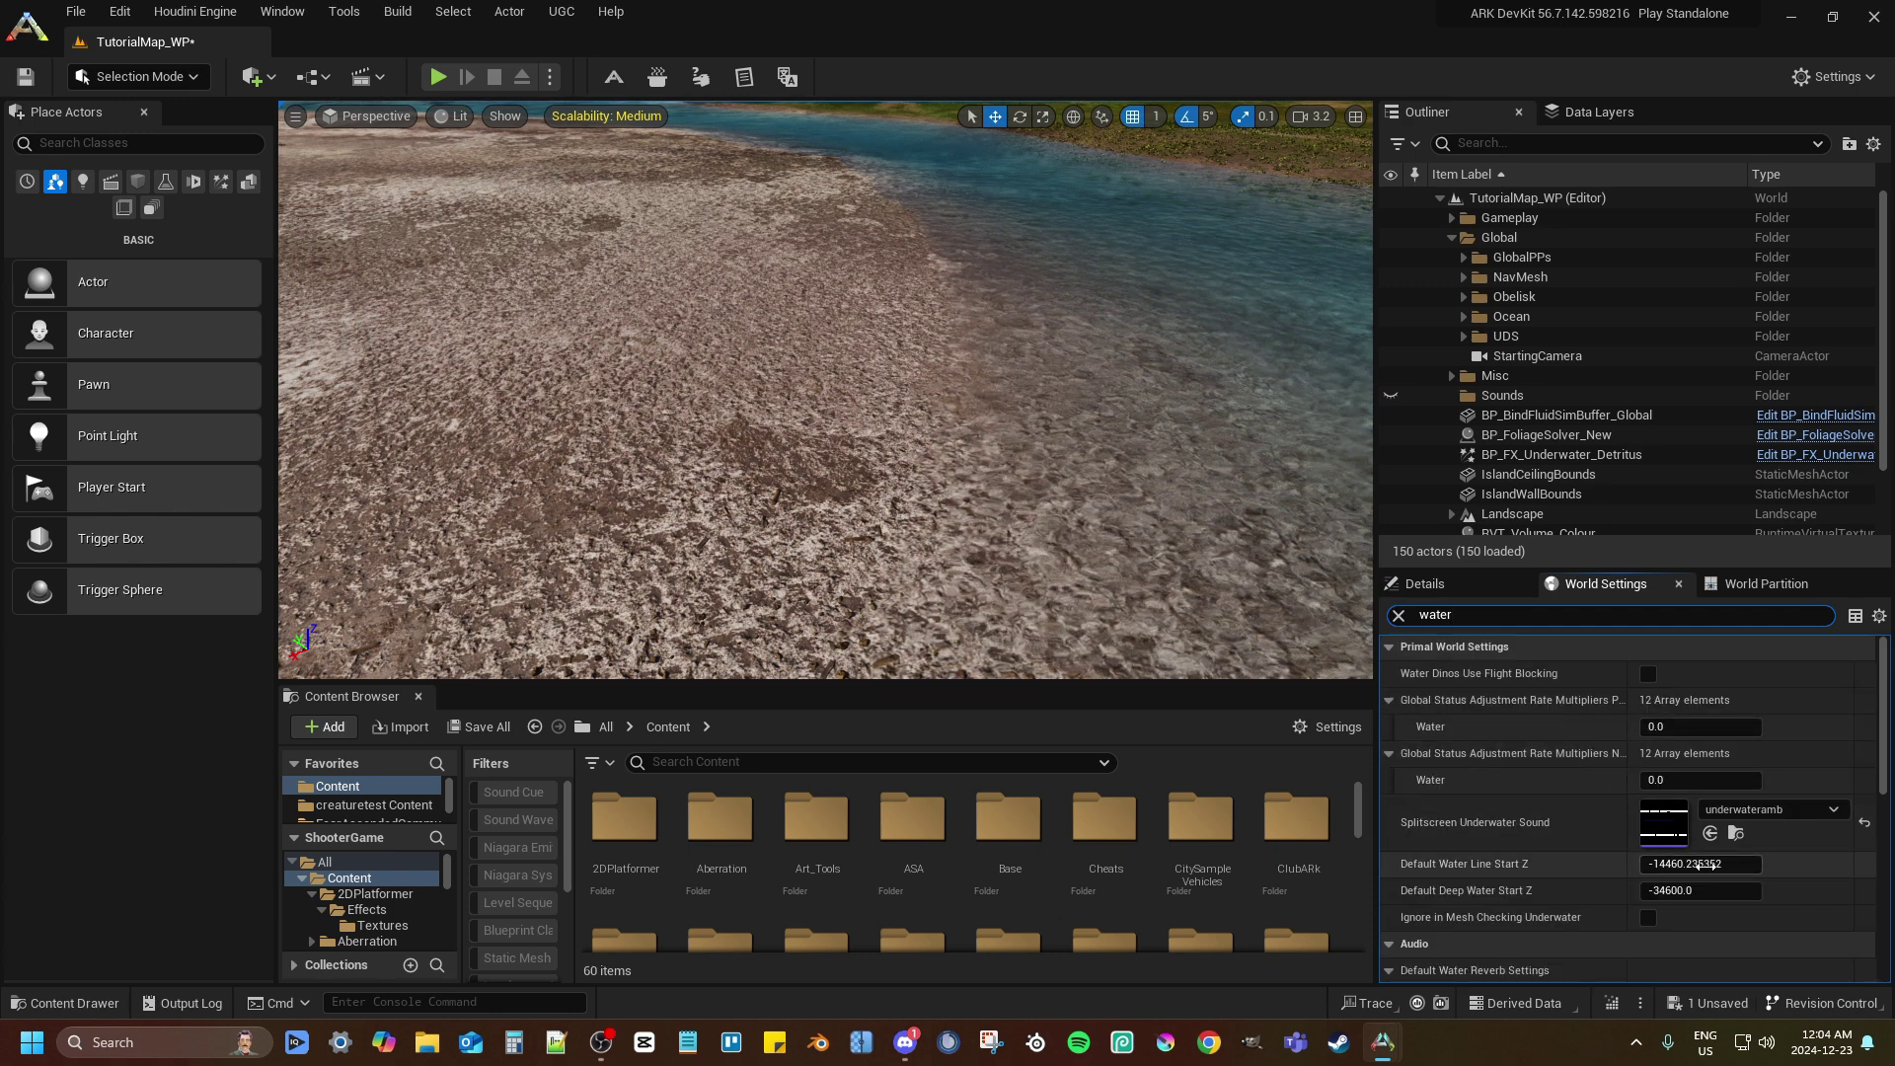
{"action": "left_click", "coordinate": [1712, 865]}
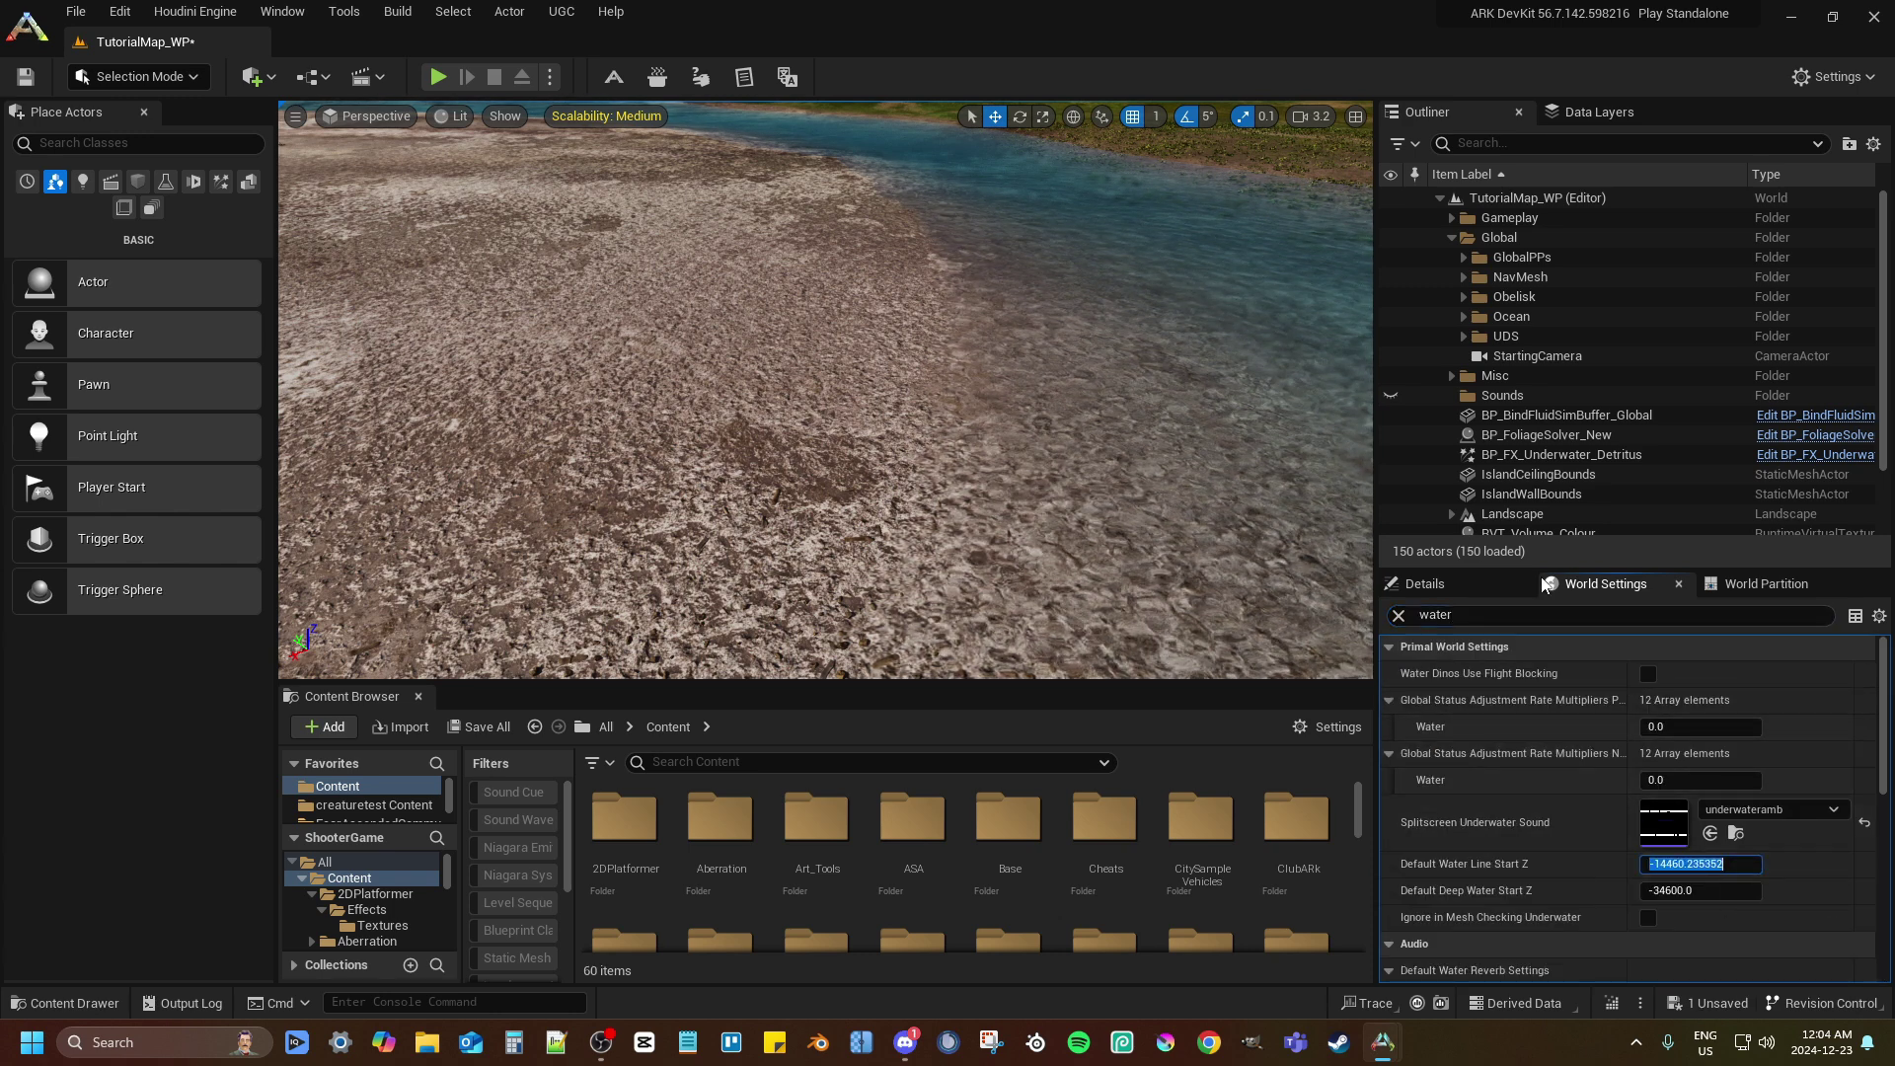
{"action": "left_click_drag", "start_coordinate": [1450, 616], "coordinate": [1320, 609]}
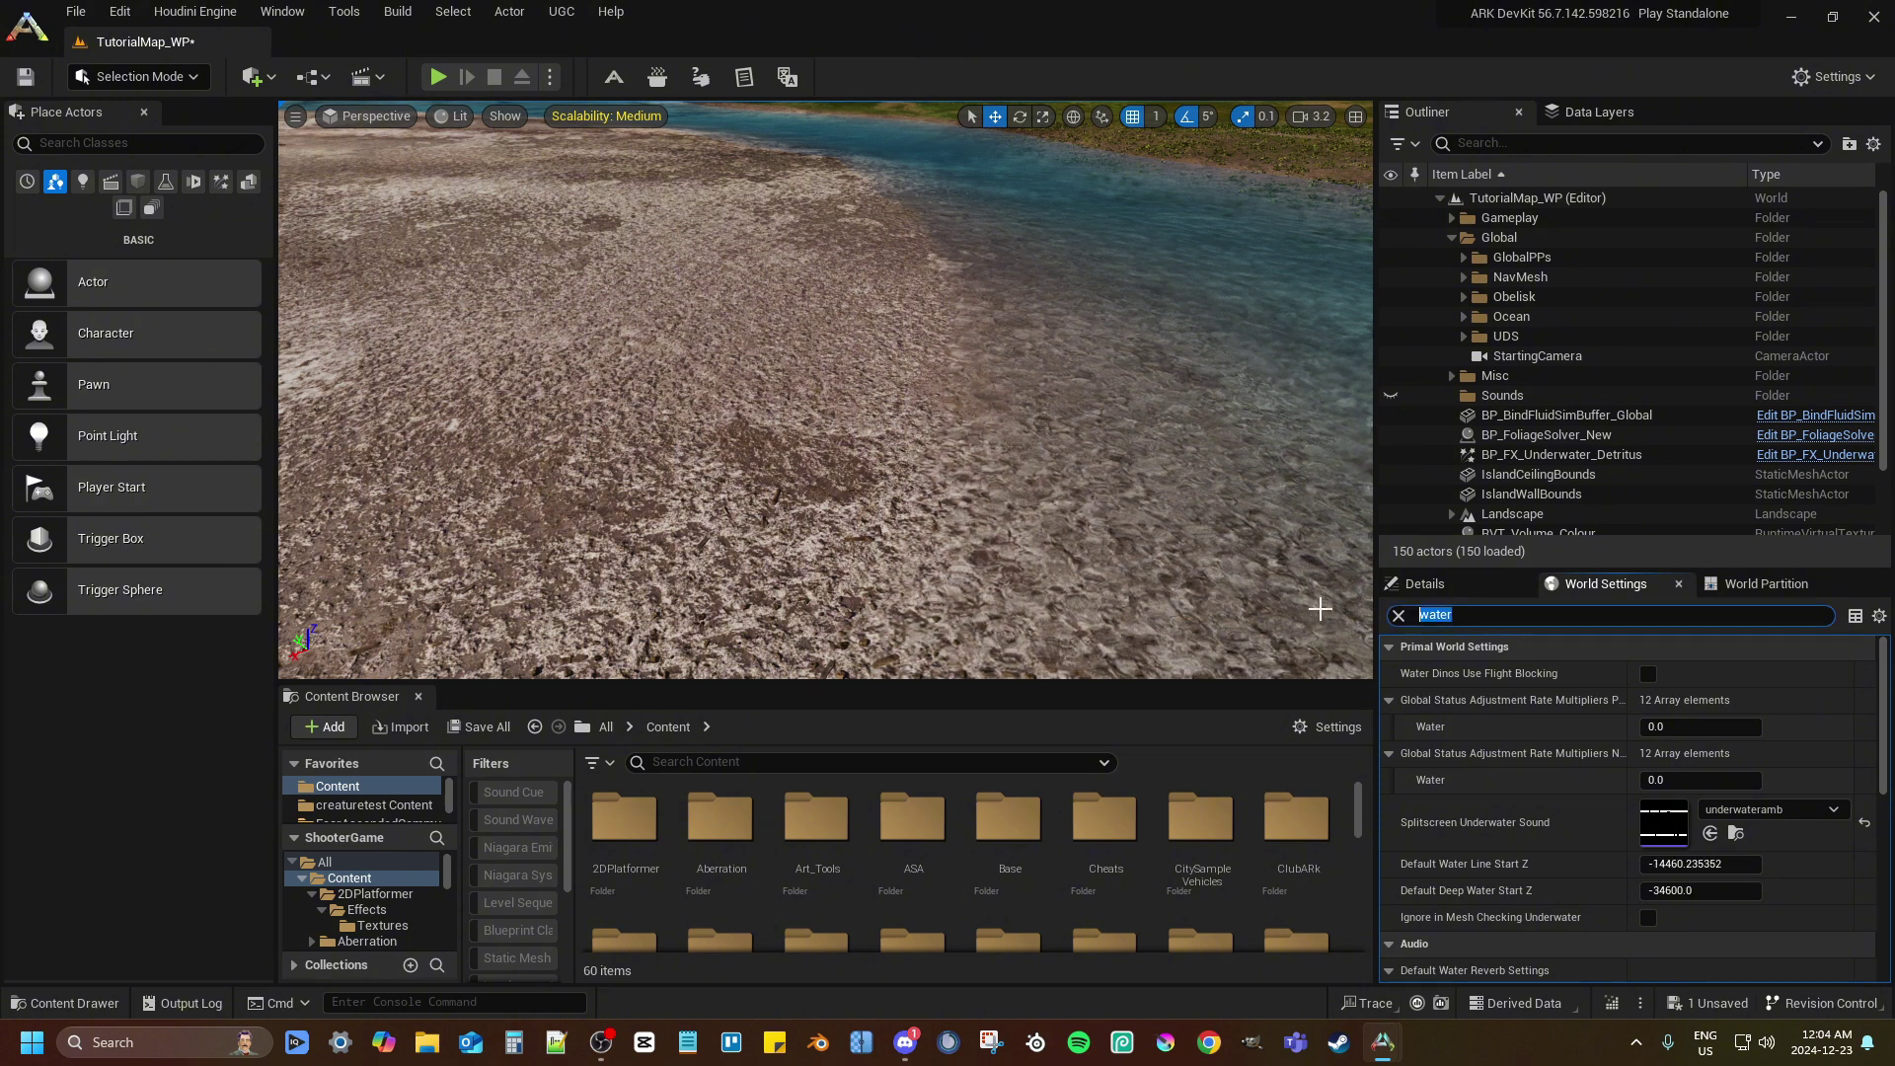
{"action": "key", "text": "BackSpace"}
Set the Water_Height_Min scalar override to -14460.235352 and check the shoreline around the islands
{"action": "scroll", "coordinate": [1867, 903], "scroll_direction": "down", "scroll_amount": 10}
{"action": "scroll", "coordinate": [1867, 903], "scroll_direction": "down", "scroll_amount": 5}
{"action": "left_click", "coordinate": [1670, 829]}
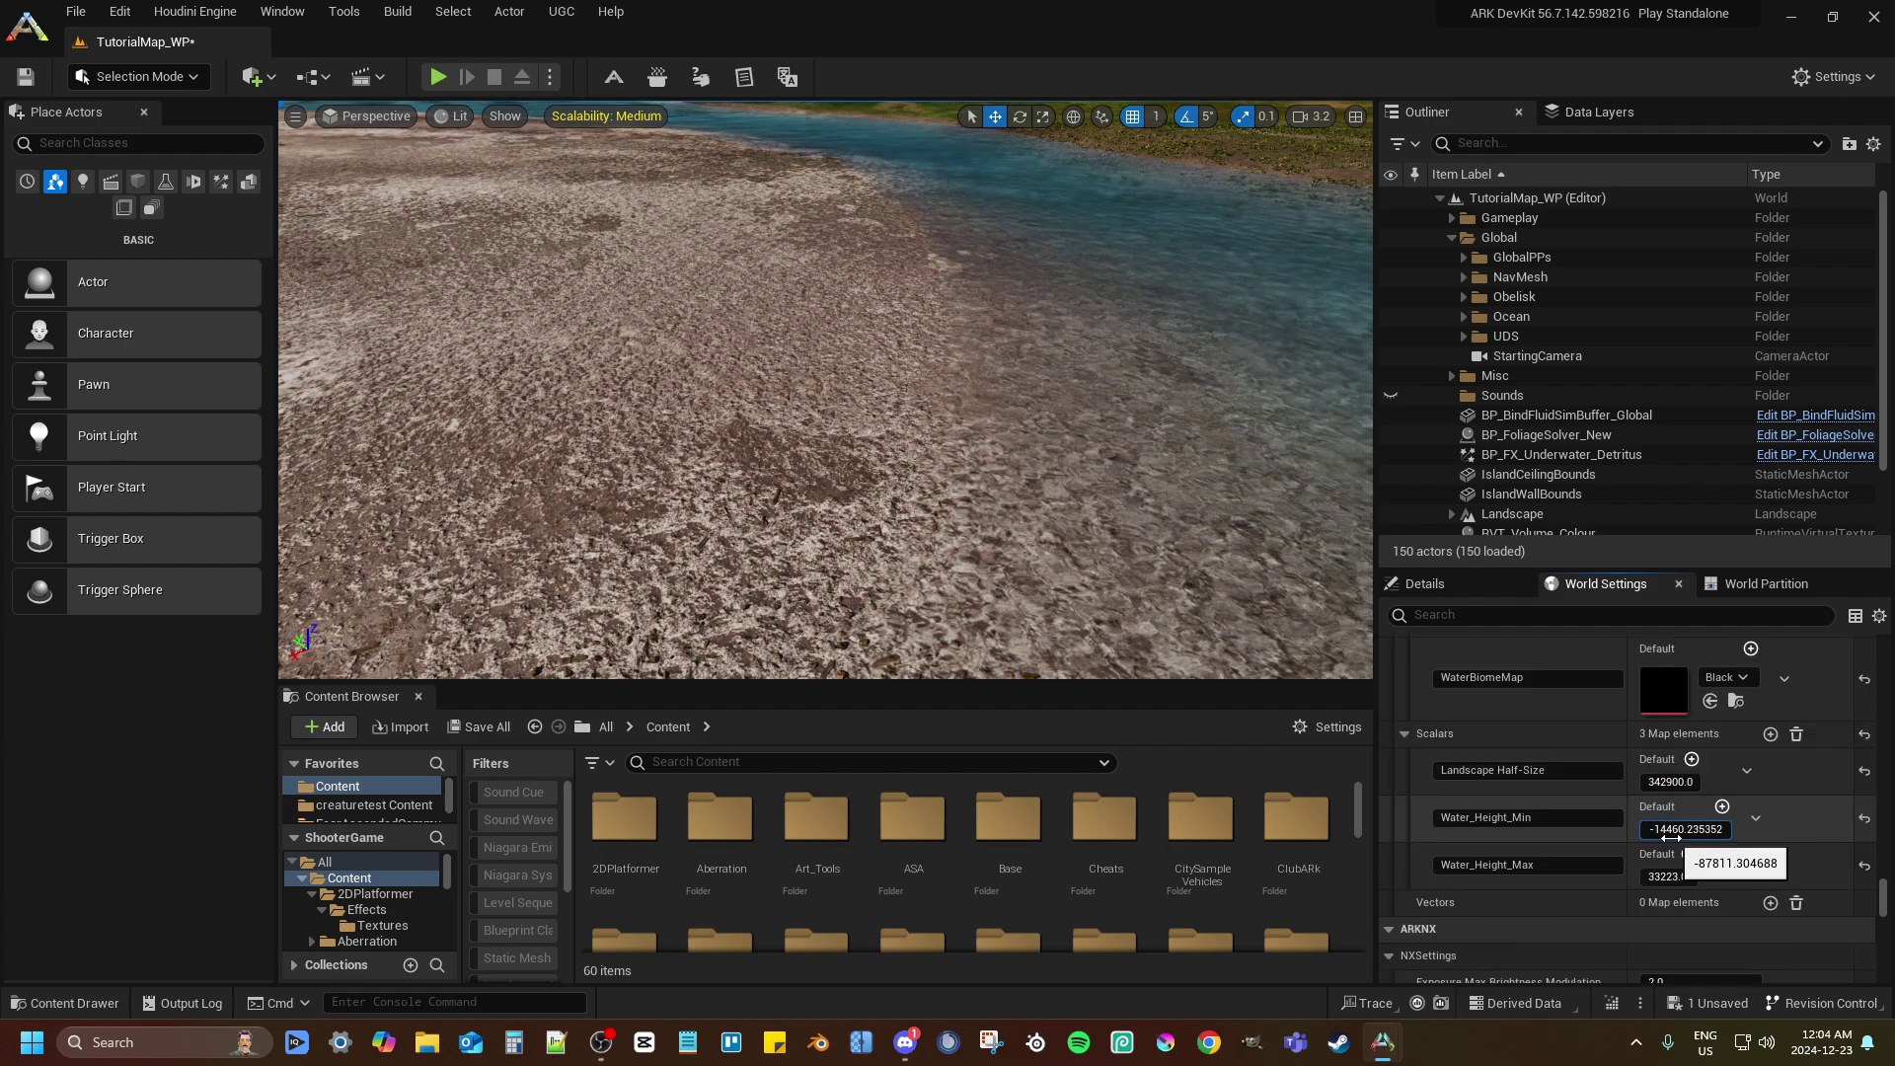
{"action": "left_click", "coordinate": [1670, 837]}
{"action": "key", "text": "w"}
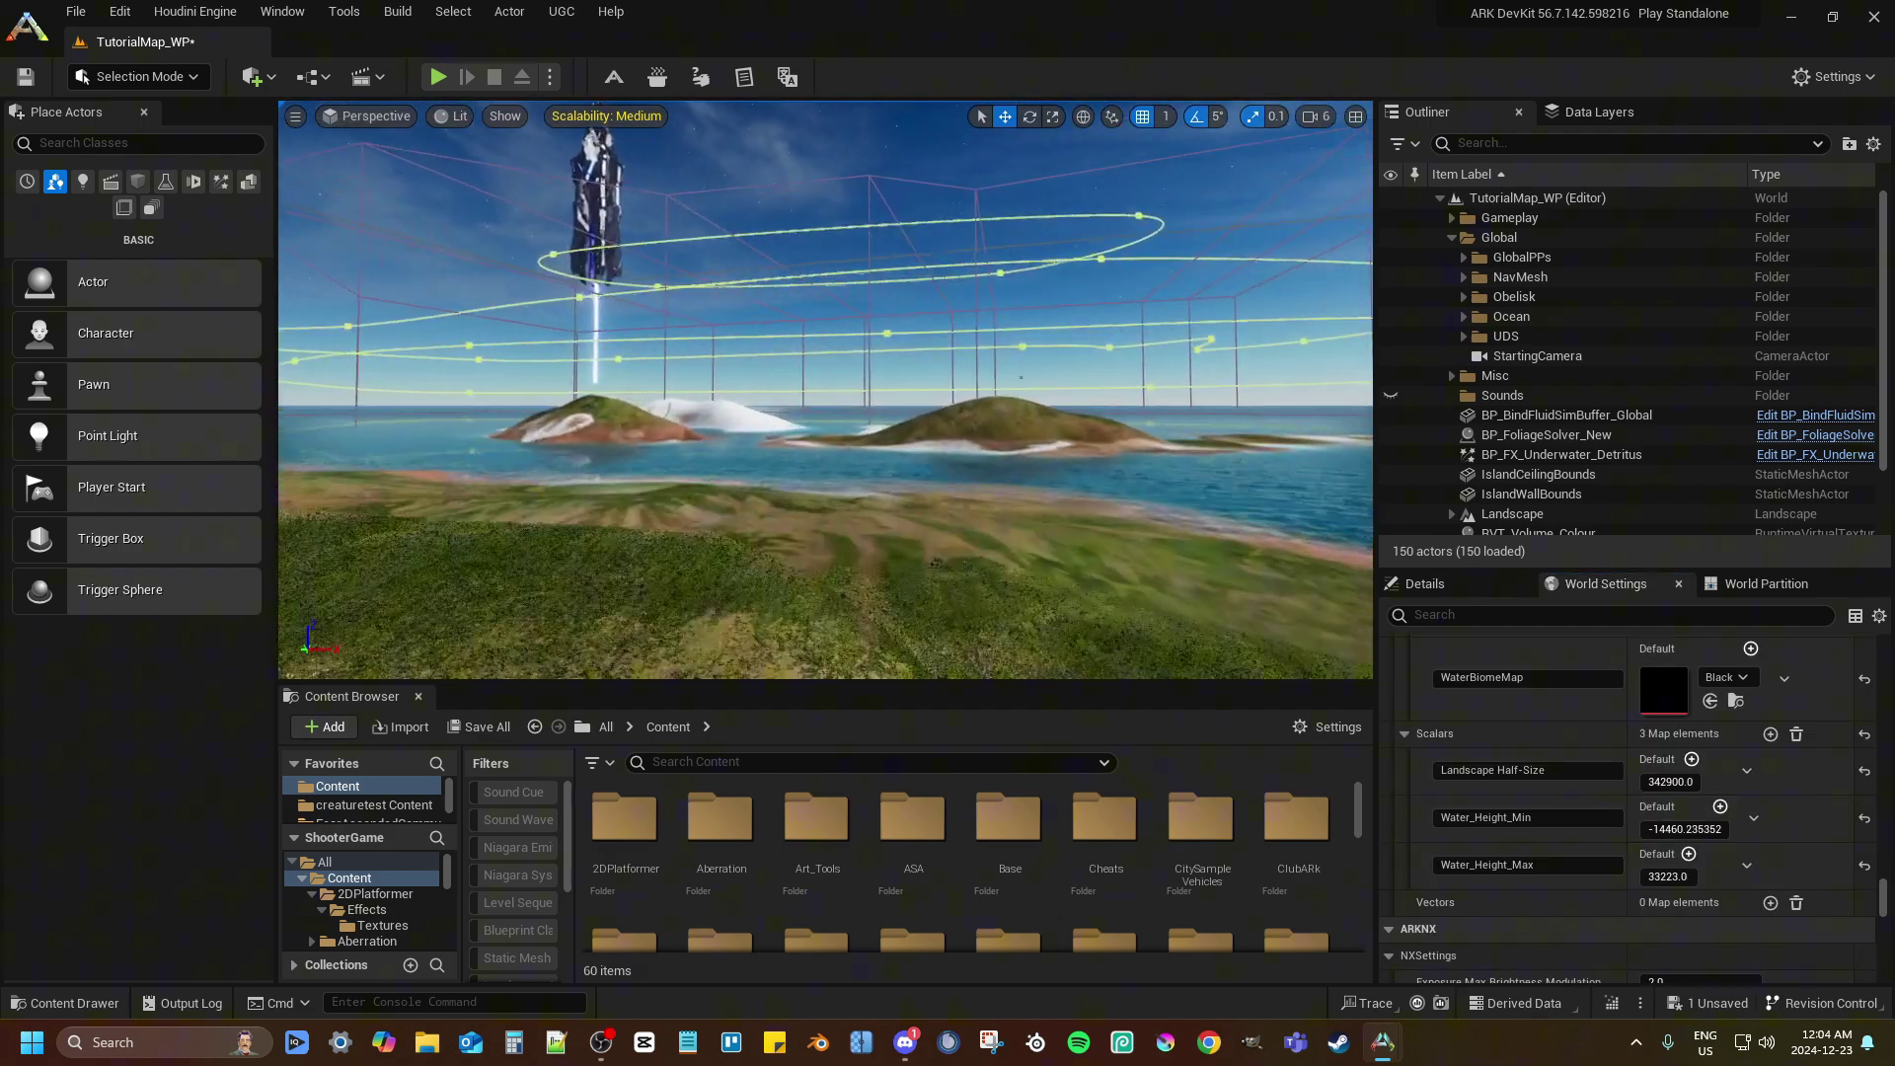
{"action": "key", "text": "w"}
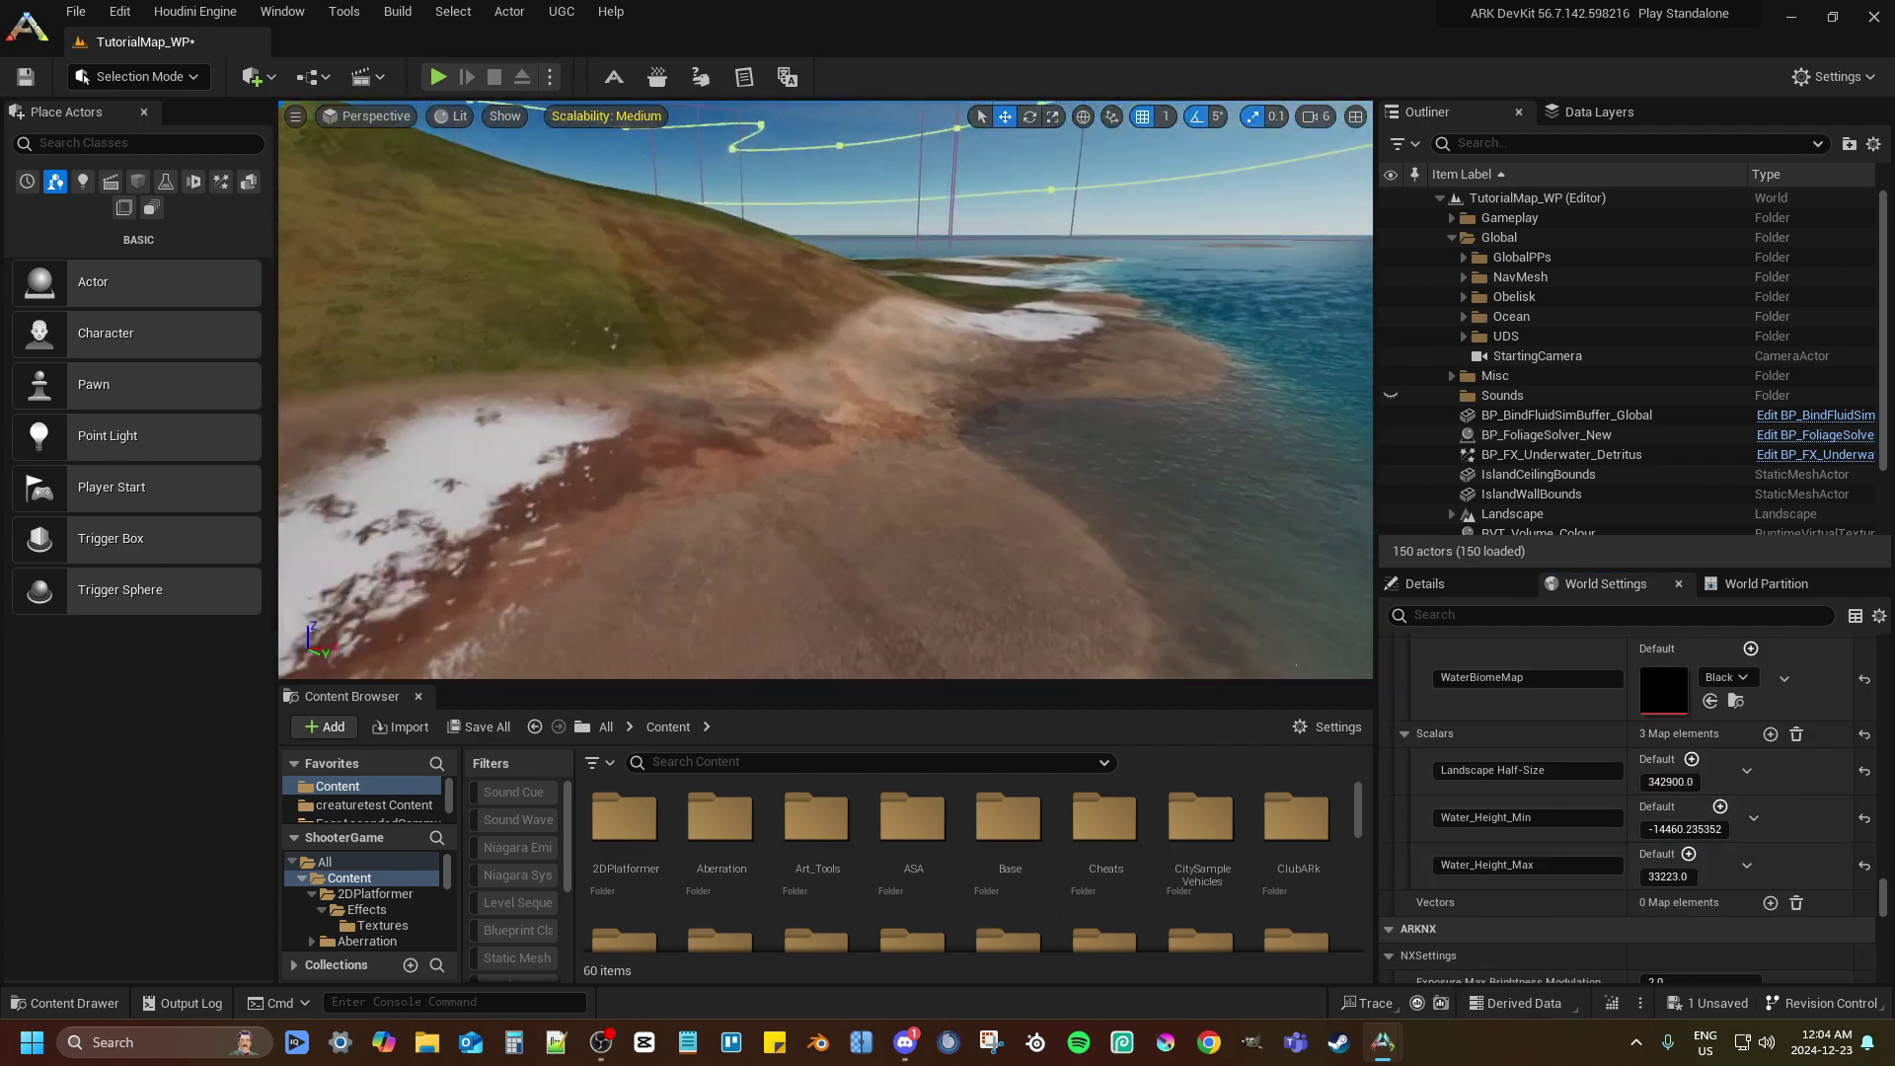
{"action": "key", "text": "w"}
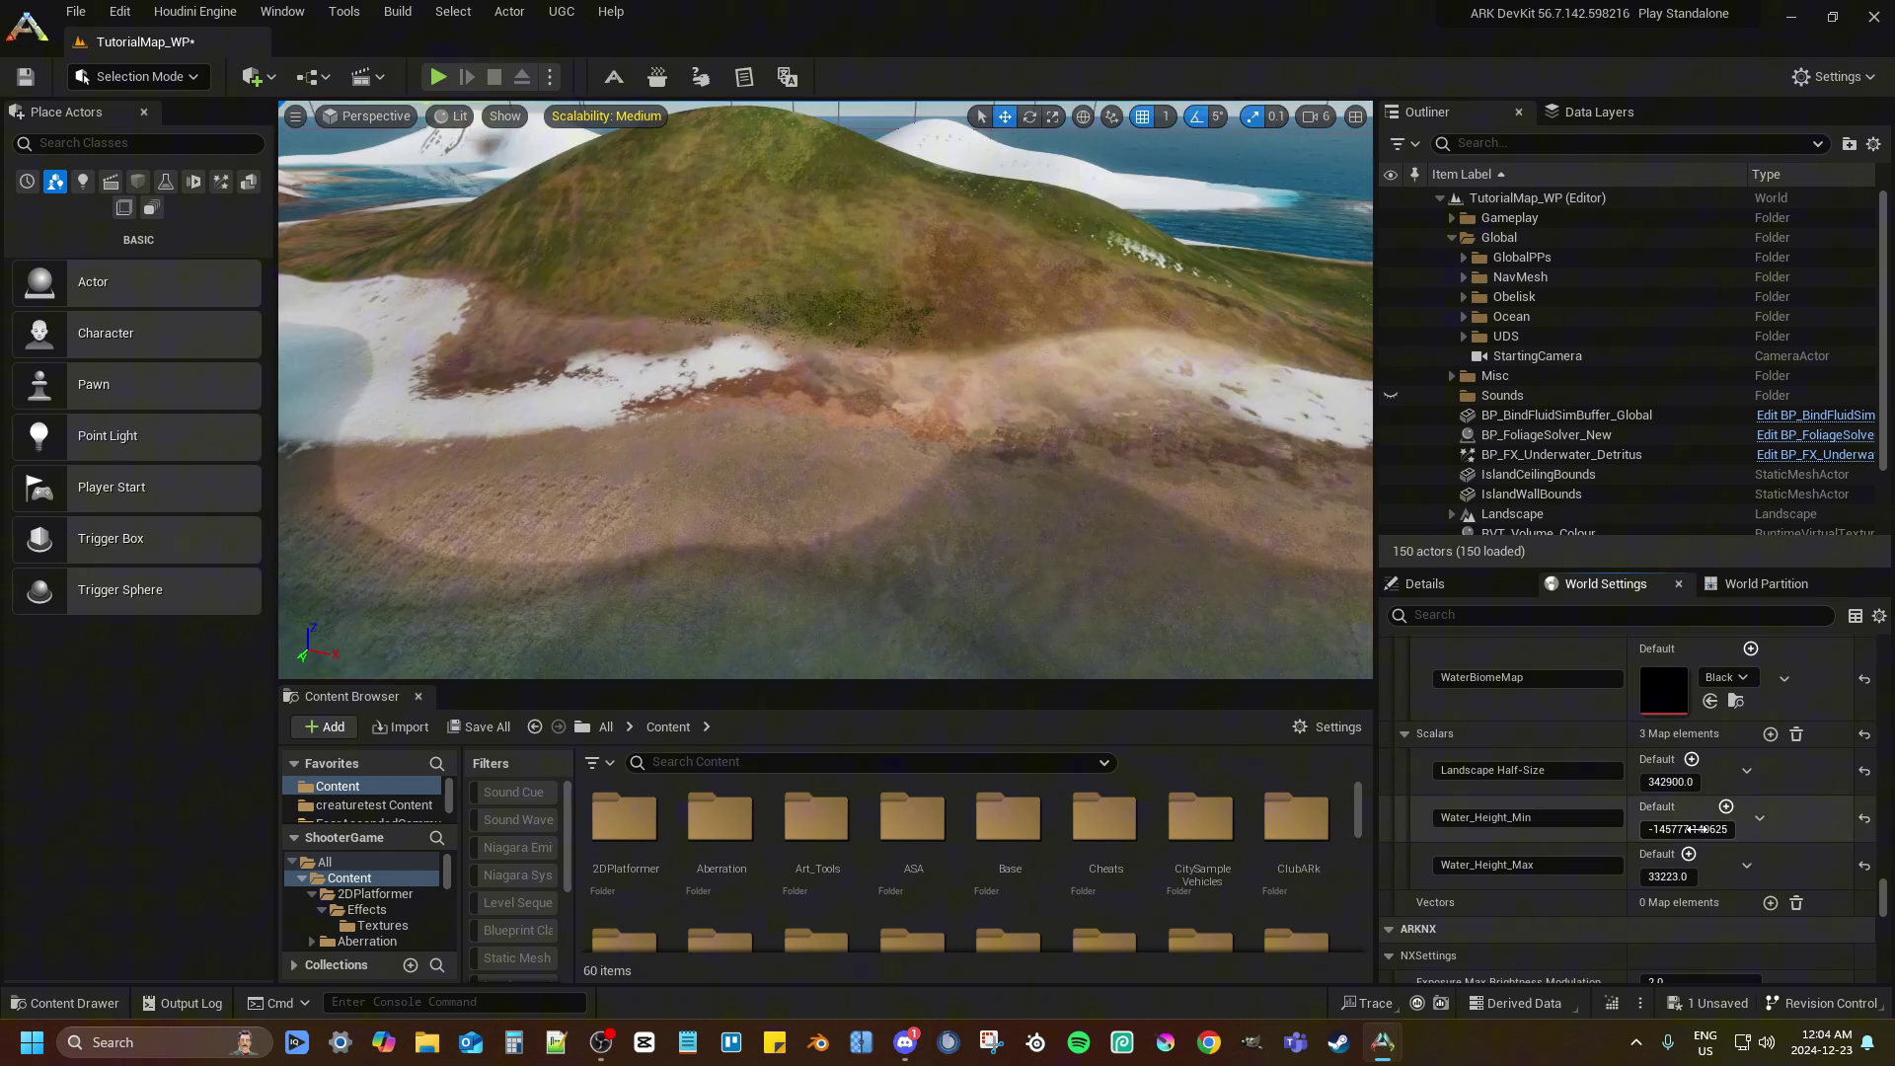
Set the Water_Height_Min scalar override to -145533.40625 and save the map
{"action": "left_click_drag", "start_coordinate": [1690, 829], "coordinate": [1667, 832]}
{"action": "type", "text": "2"}
{"action": "key", "text": "Return"}
{"action": "type", "text": "4"}
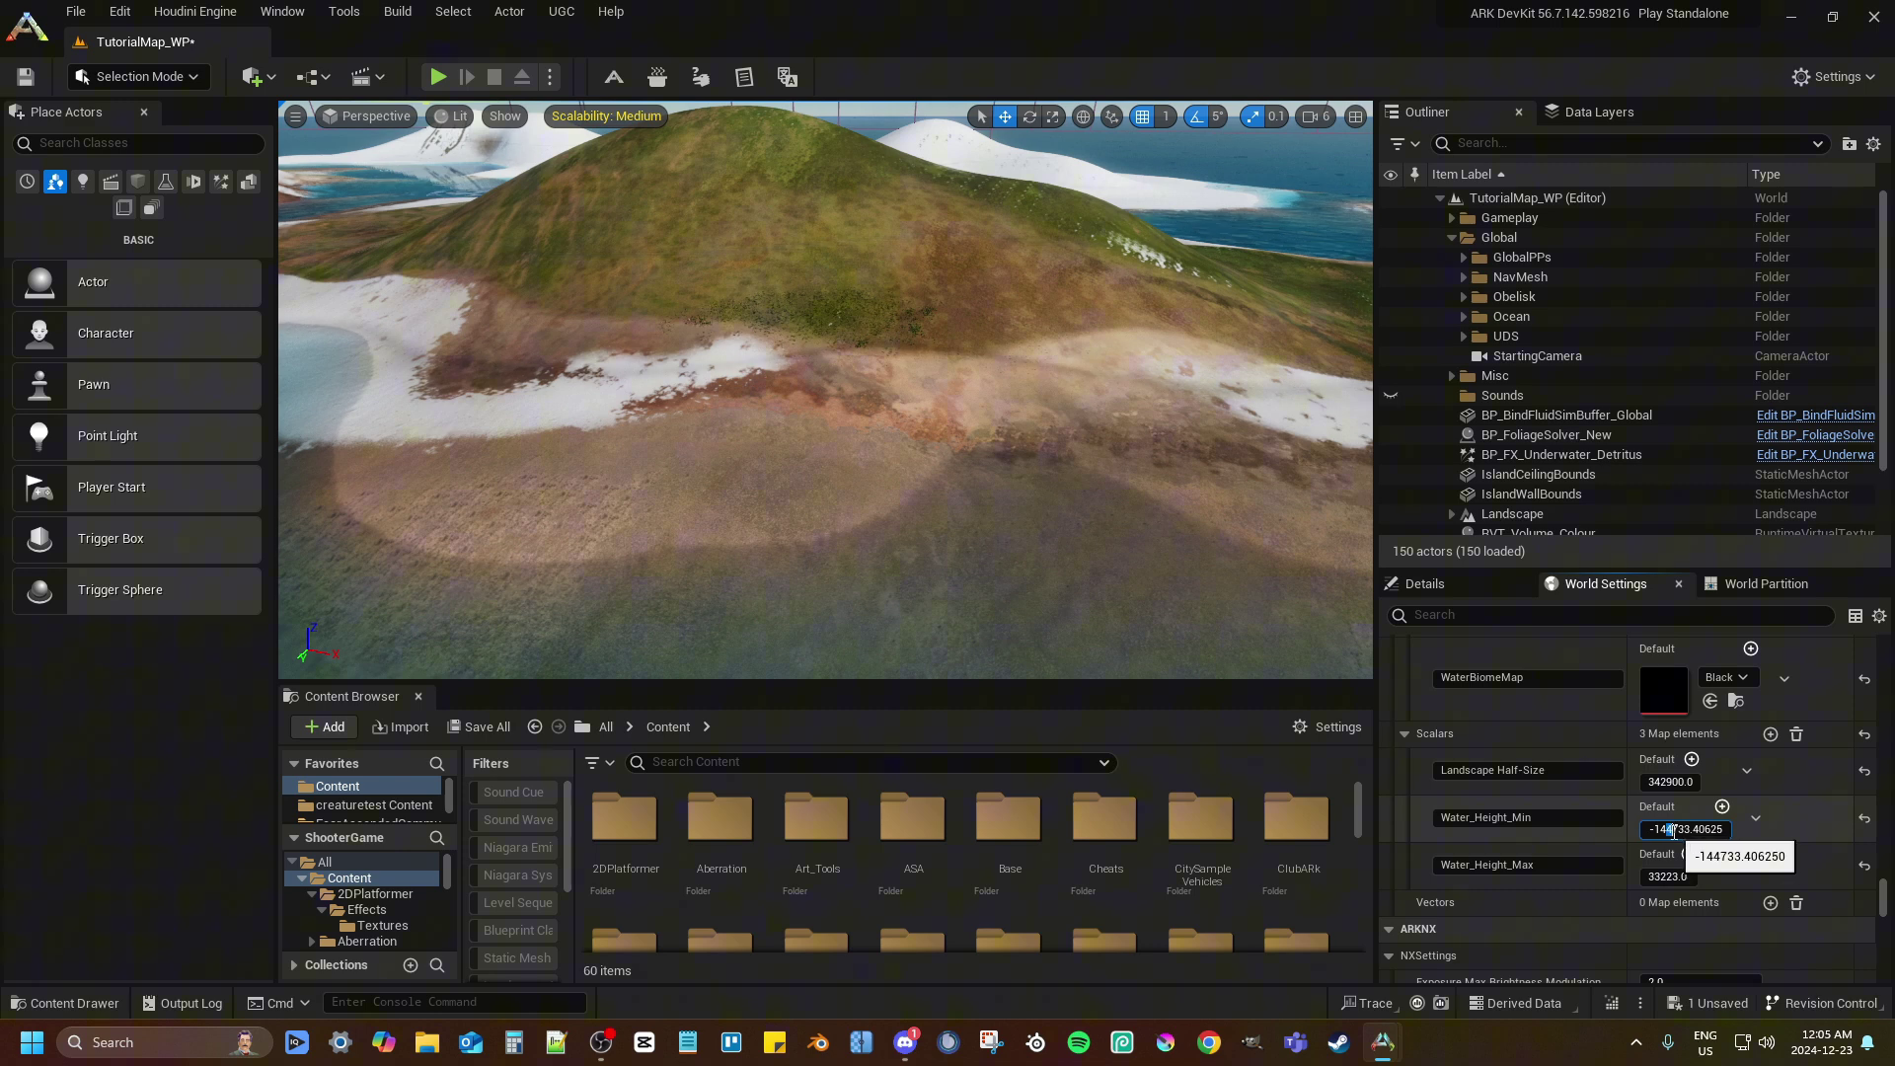
{"action": "type", "text": "5"}
{"action": "key", "text": "Return"}
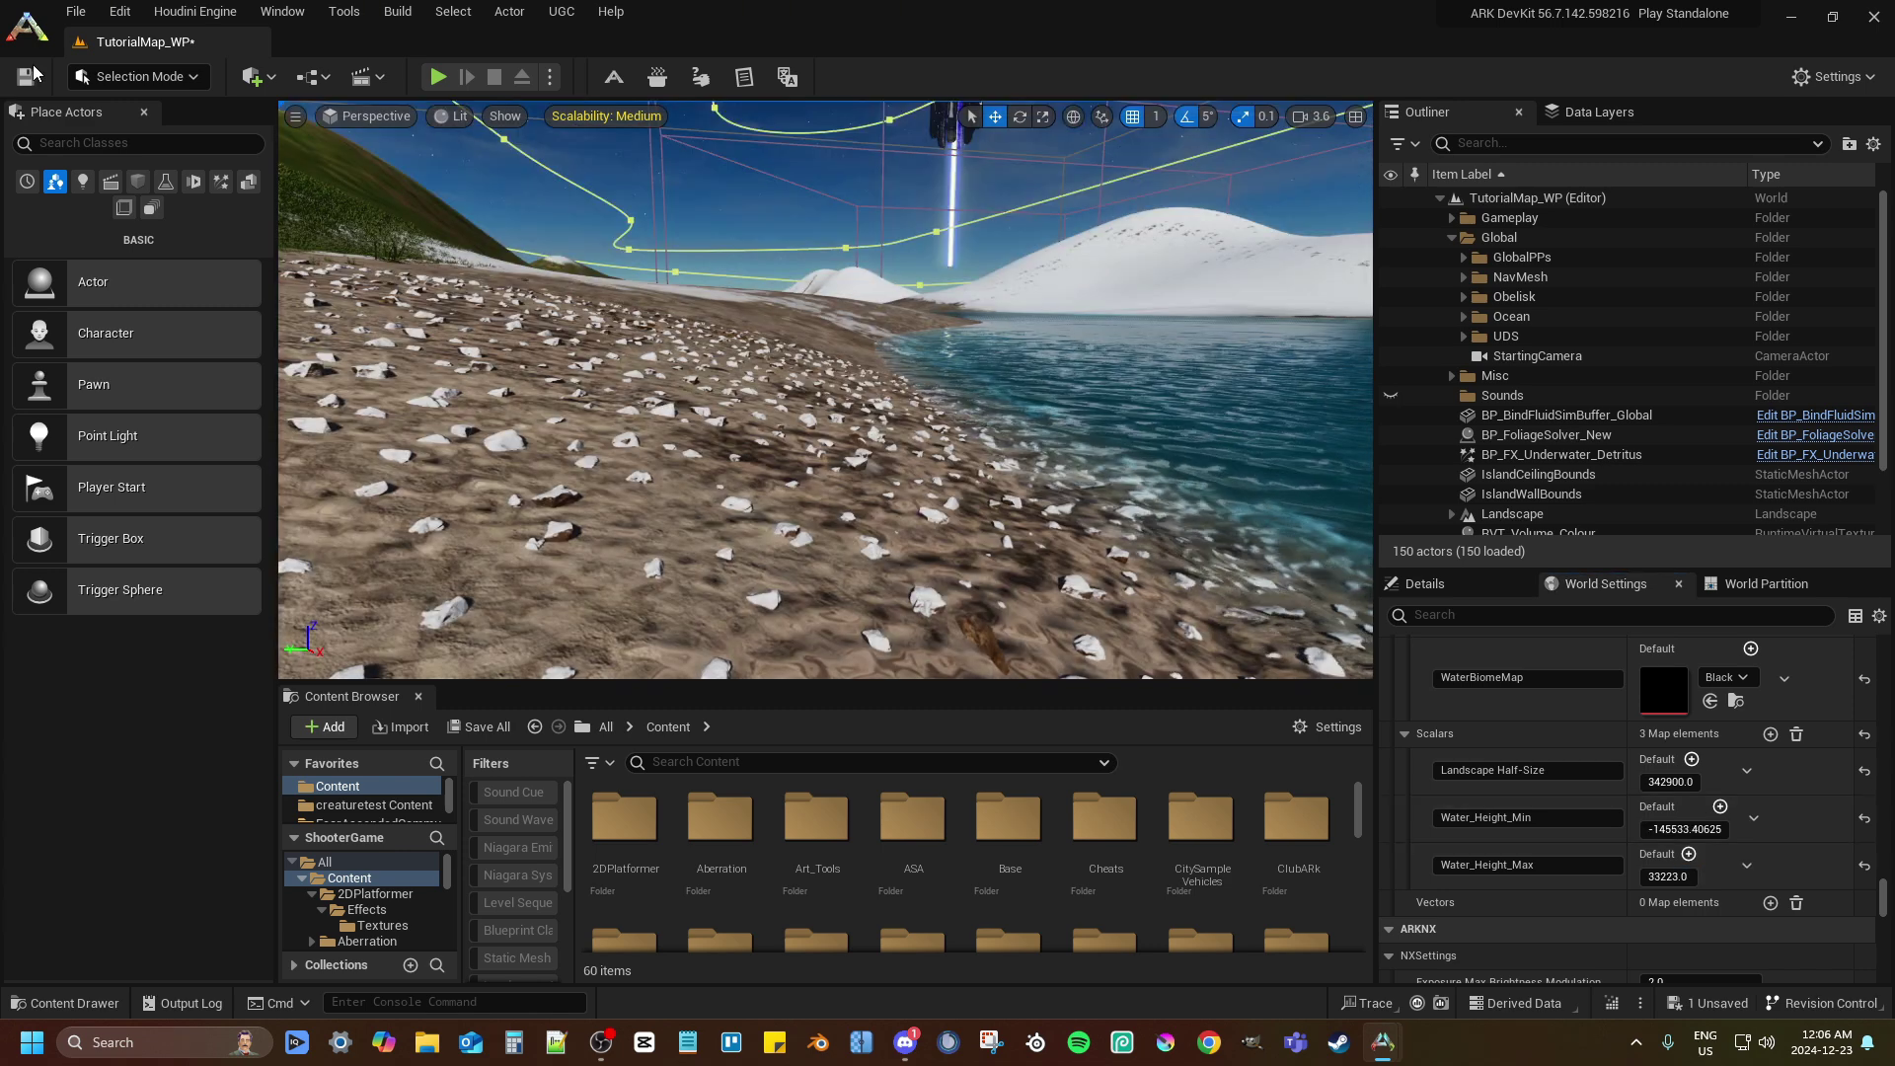
{"action": "left_click", "coordinate": [26, 77]}
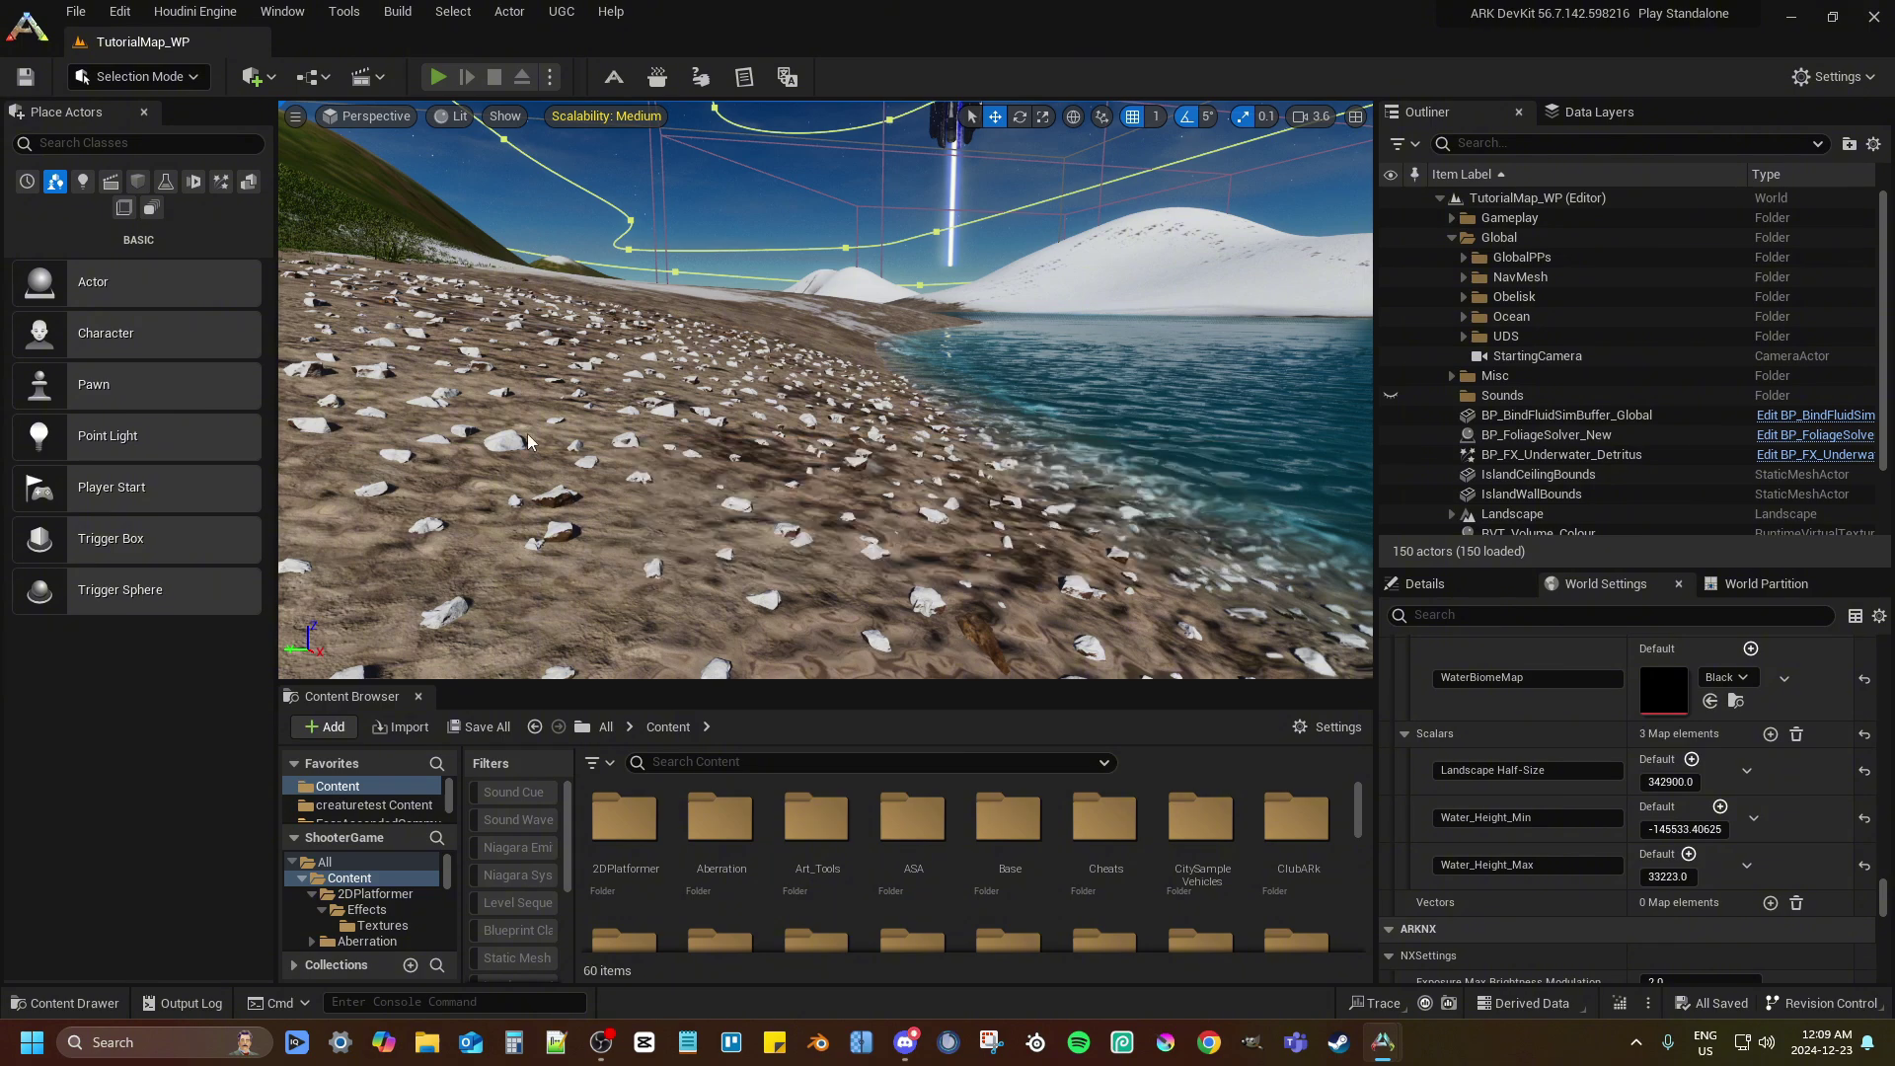
Play-test the map by running along the beach and swimming in the ocean, and end the play session
{"action": "key", "text": "alt+p"}
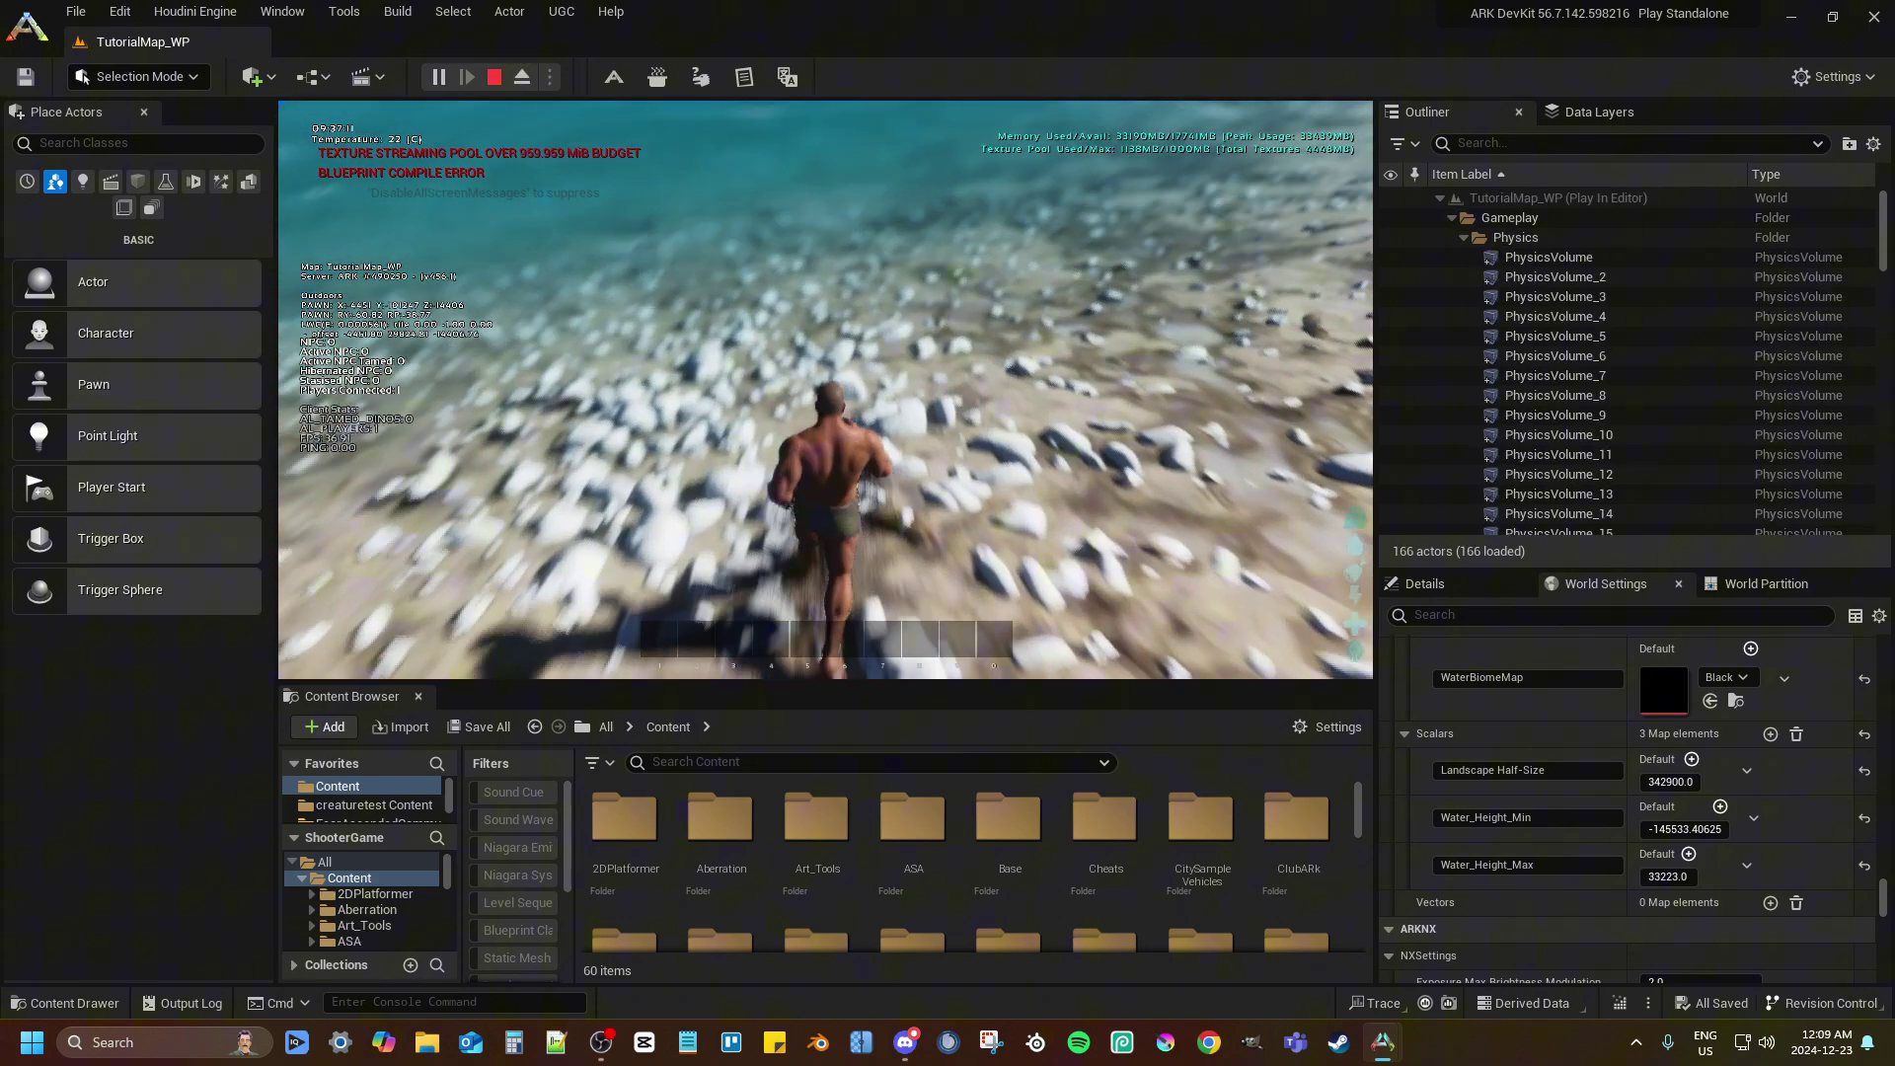
{"action": "key", "text": "w"}
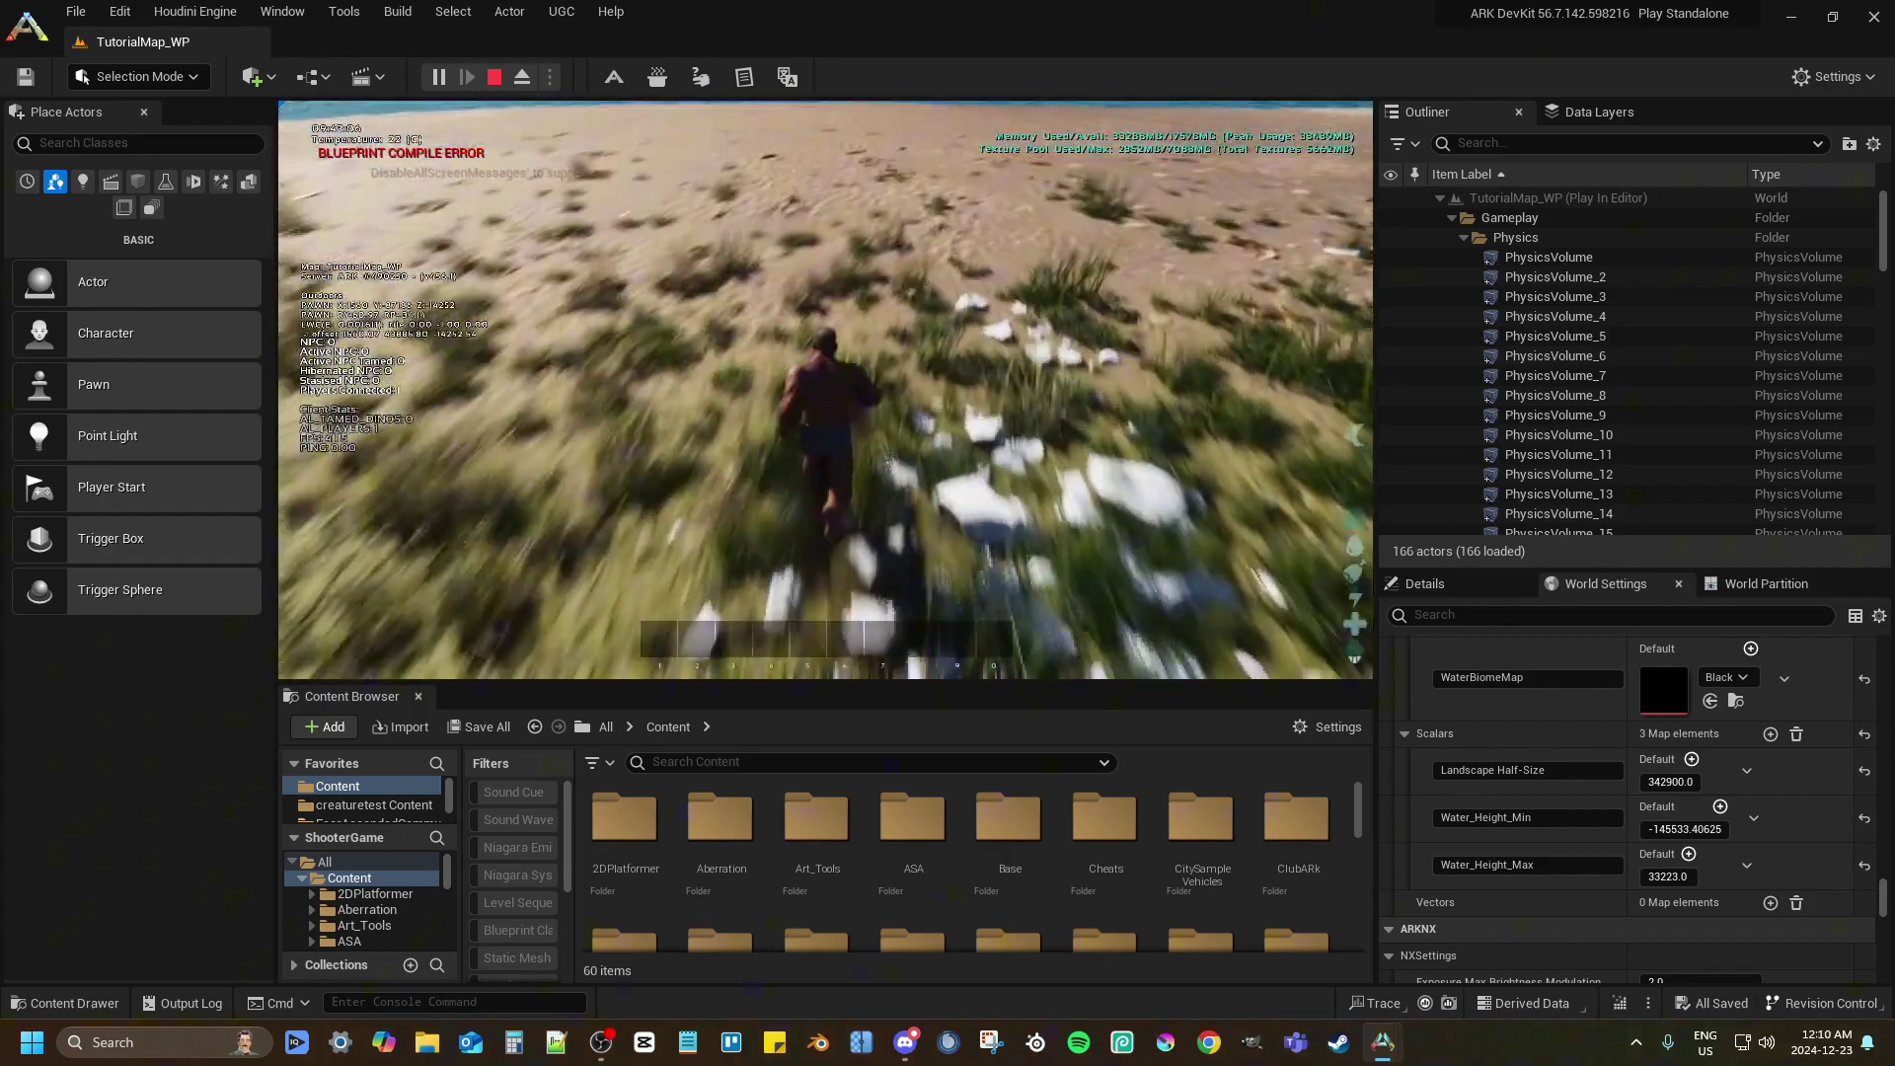
{"action": "key", "text": "w"}
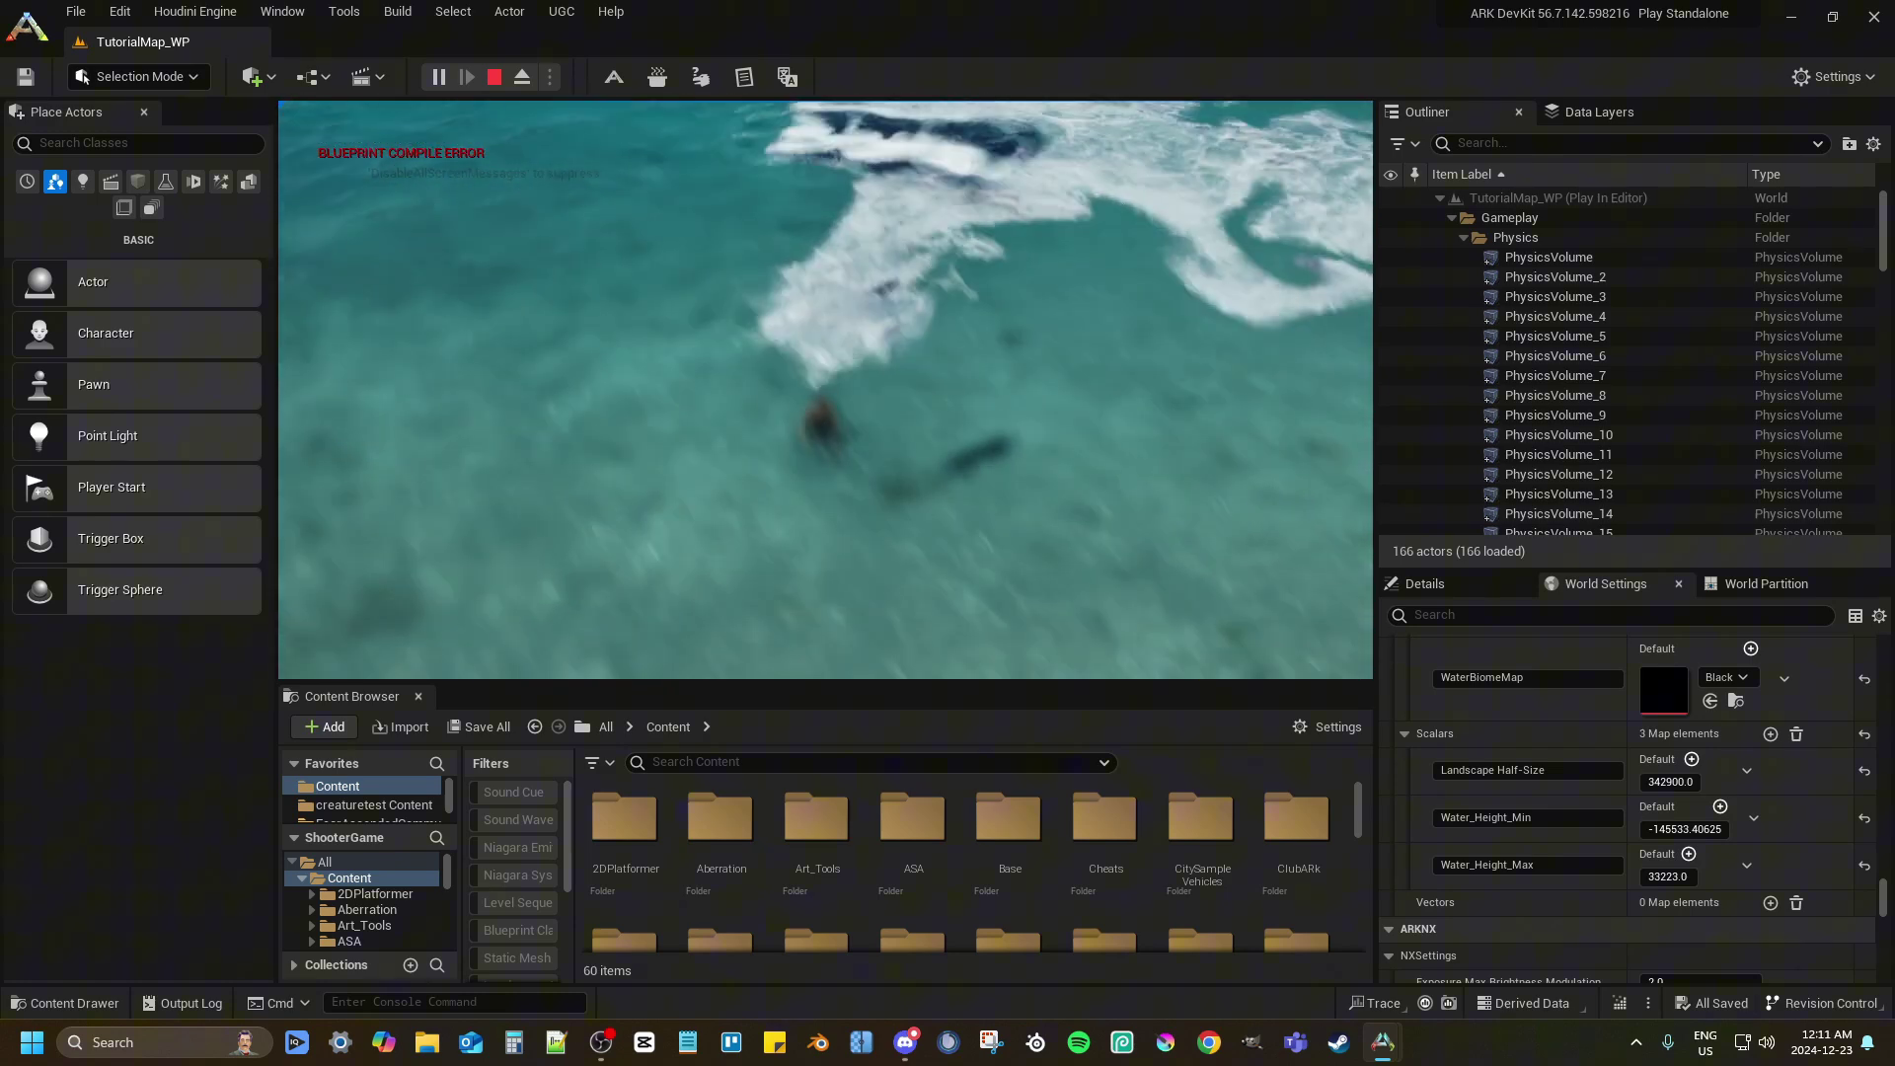
{"action": "key", "text": "w"}
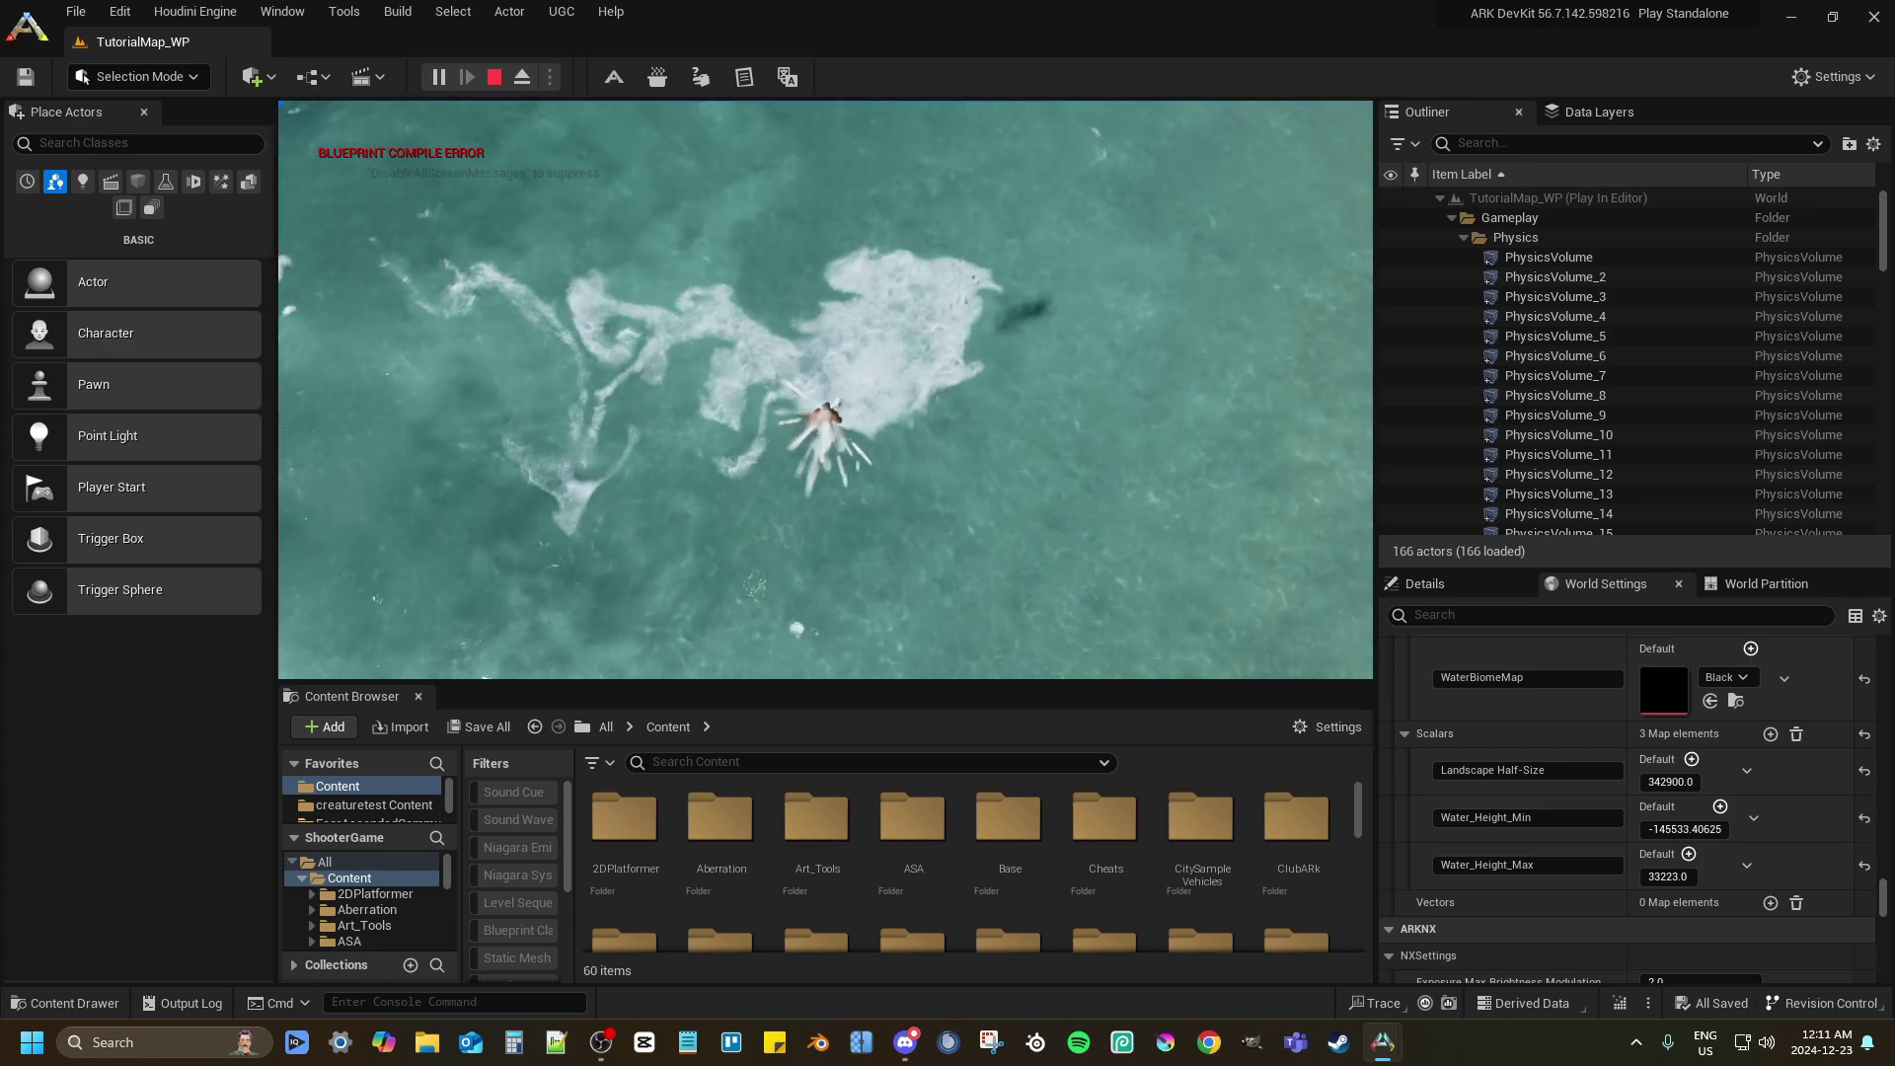
{"action": "key", "text": "Escape"}
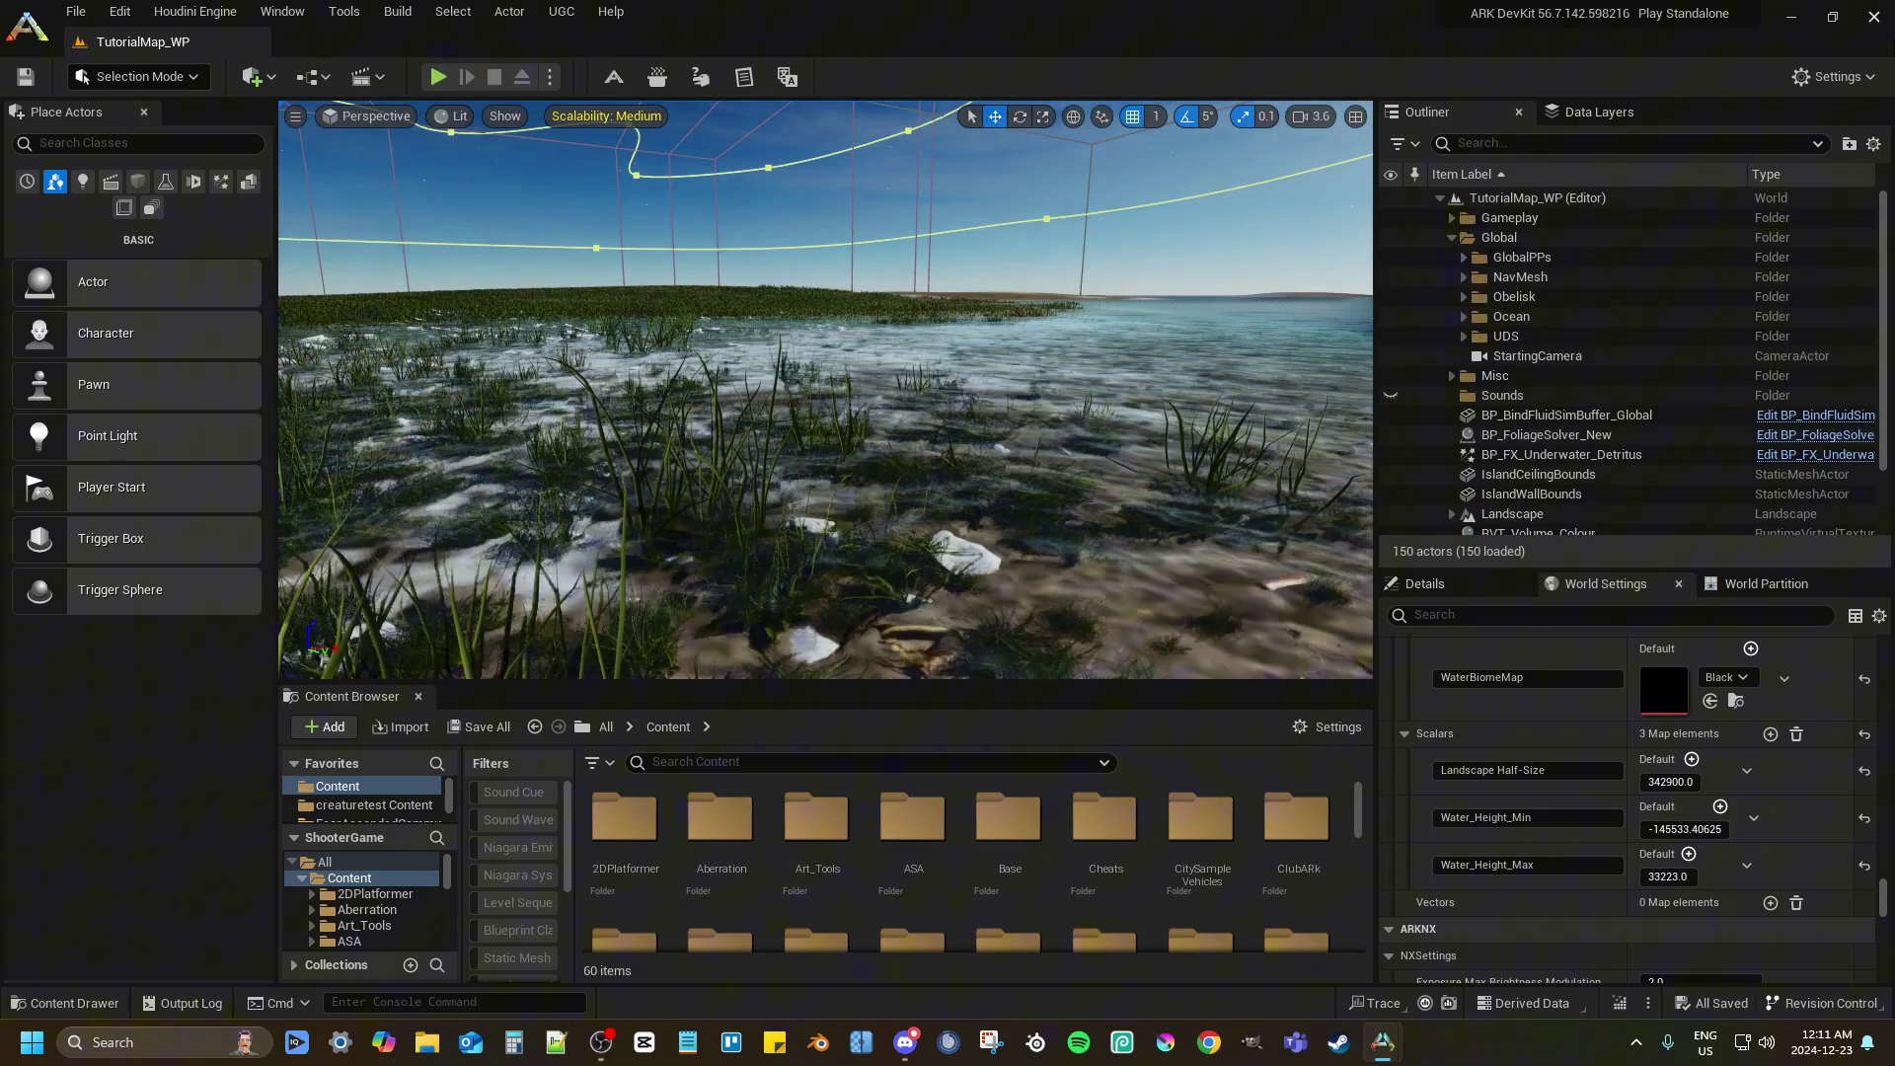
Open the Thaloria_WP level from the Thaloria (Free Version) content and bring up its global texture overrides in the World Settings
{"action": "scroll", "coordinate": [1674, 758], "scroll_direction": "up", "scroll_amount": 5}
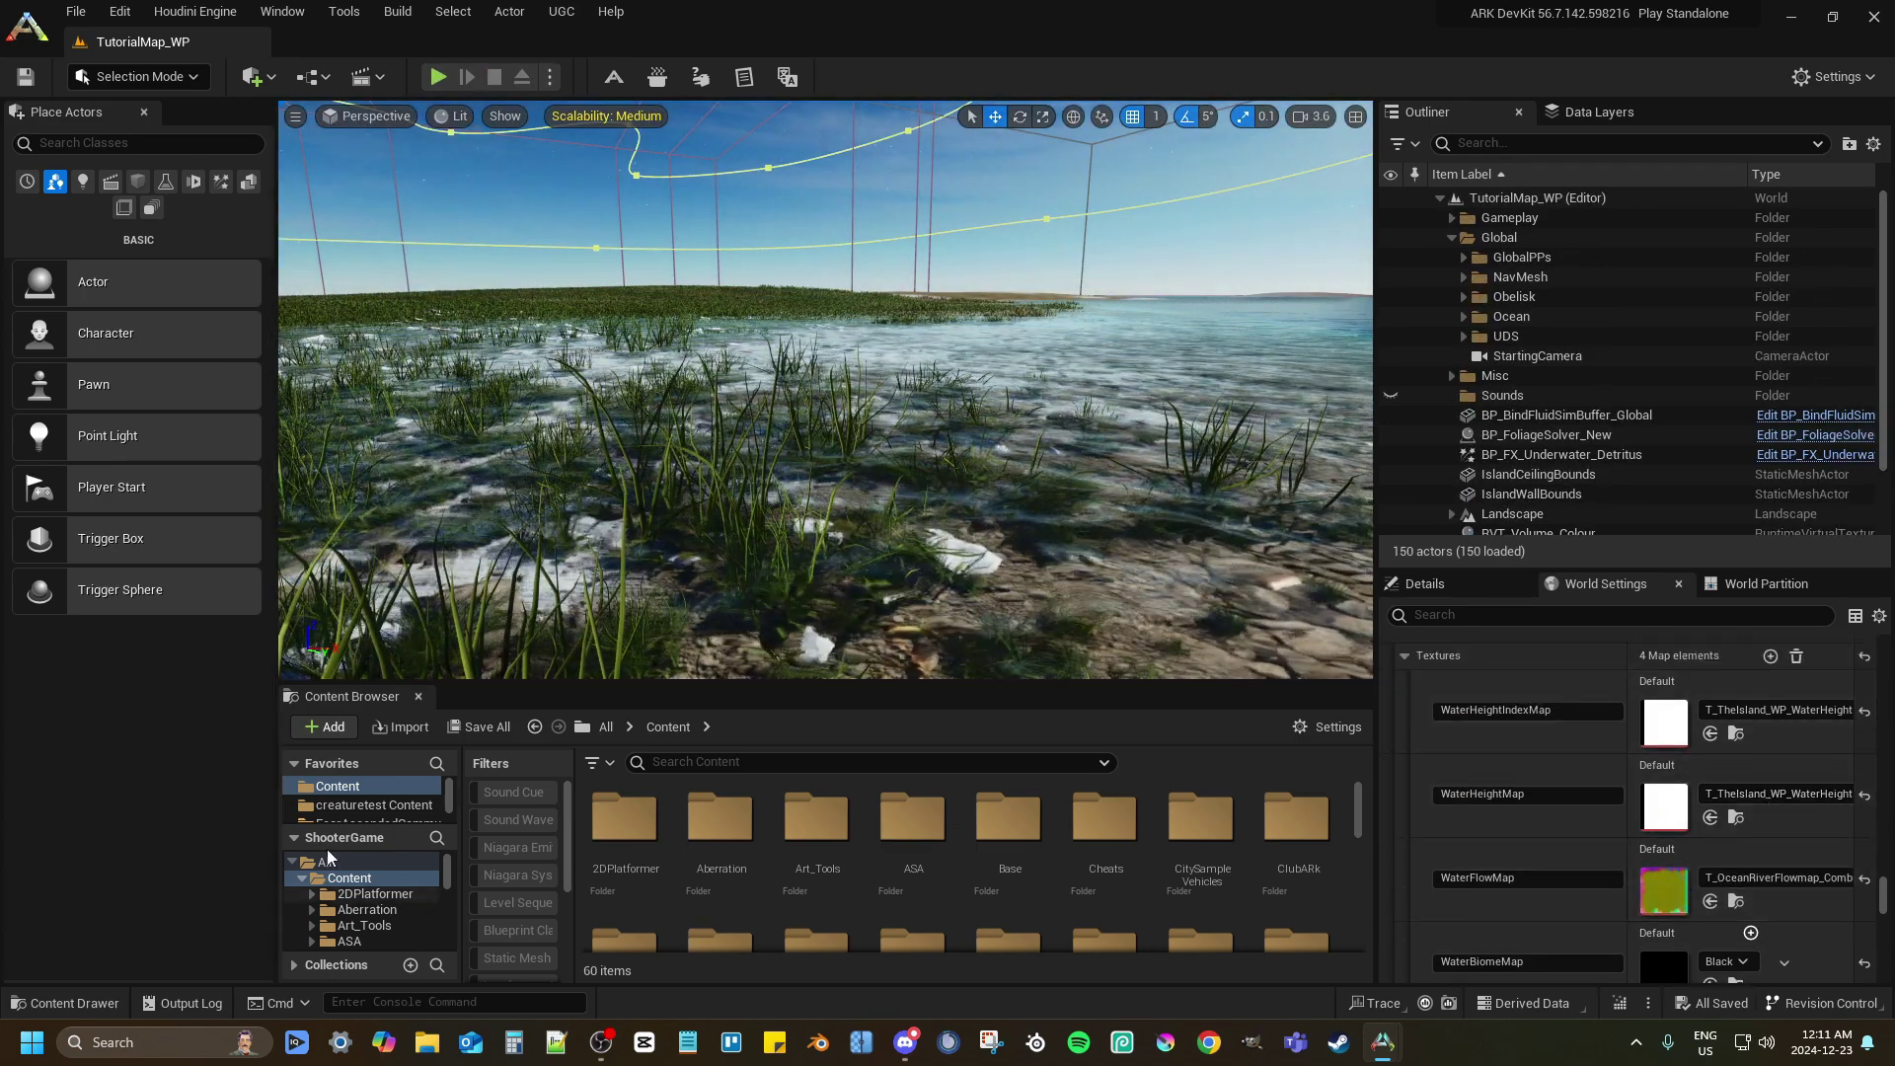
{"action": "scroll", "coordinate": [369, 818], "scroll_direction": "down", "scroll_amount": 3}
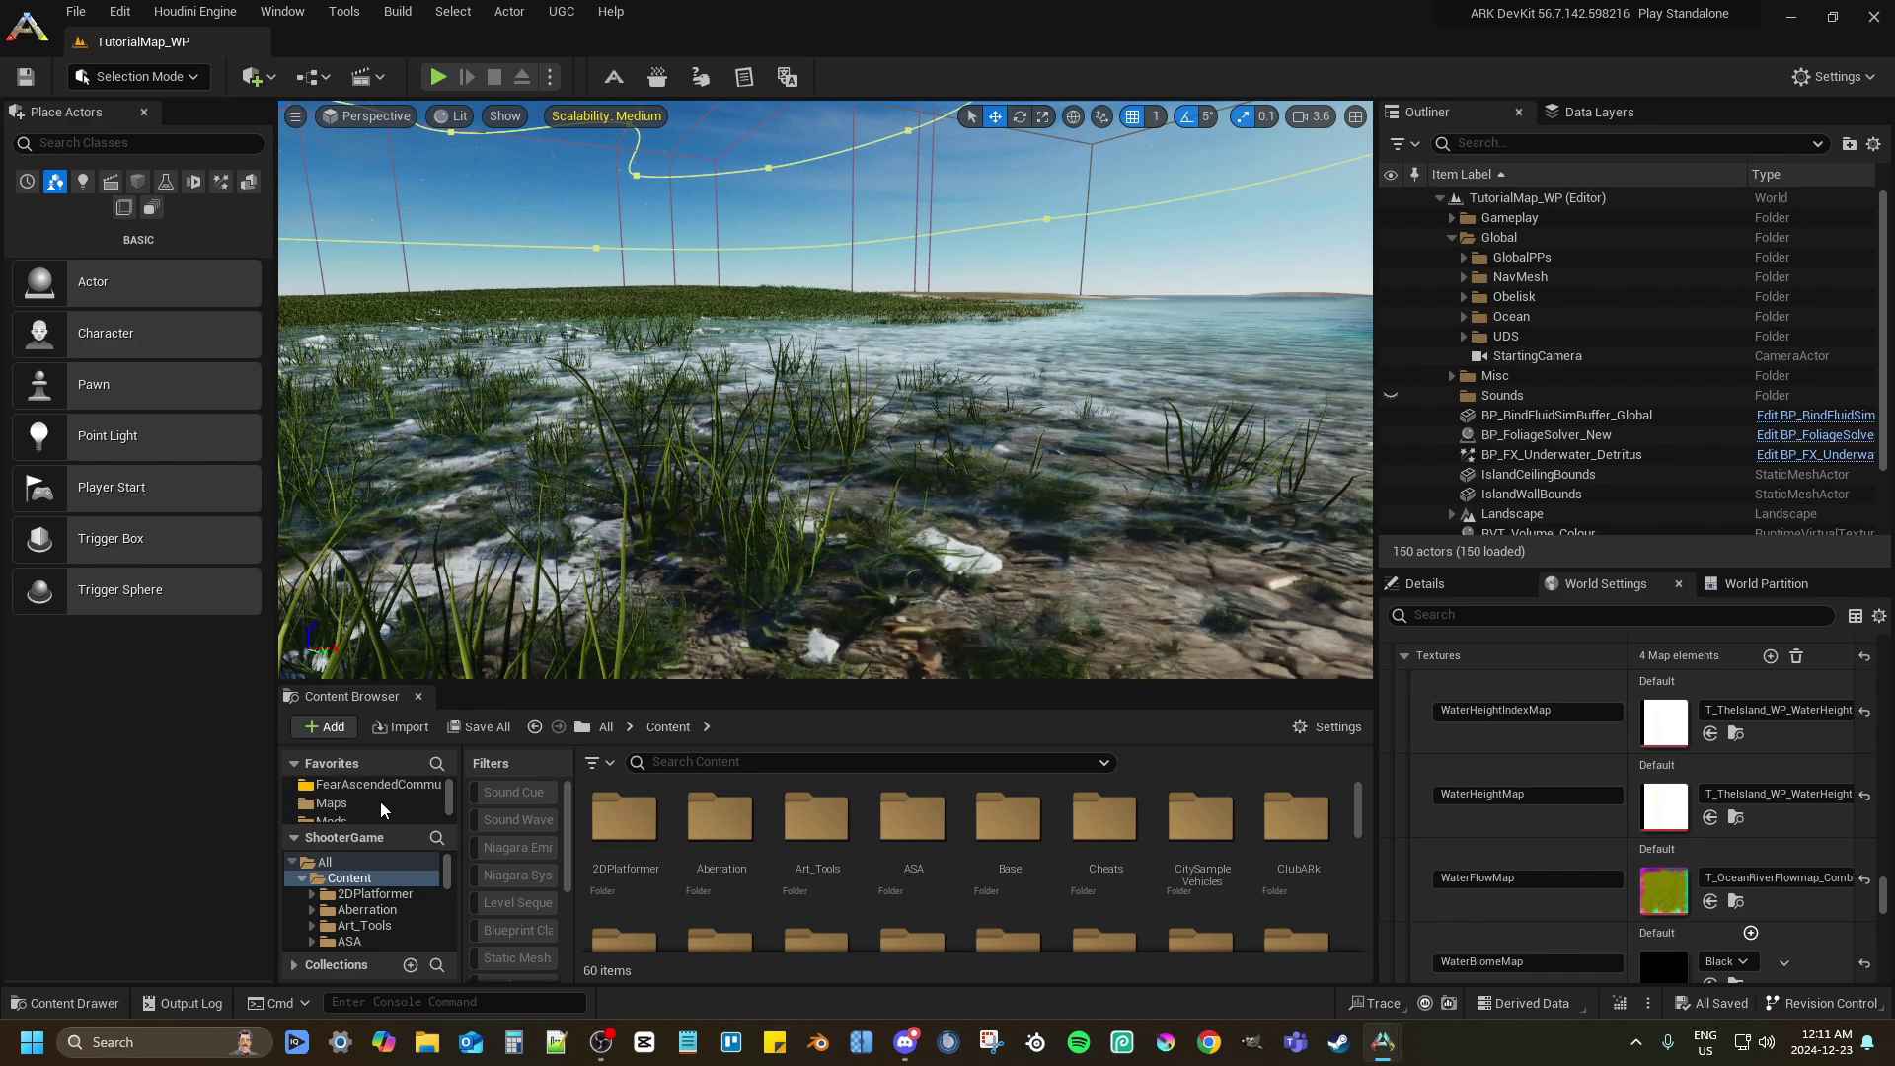
{"action": "left_click", "coordinate": [381, 801]}
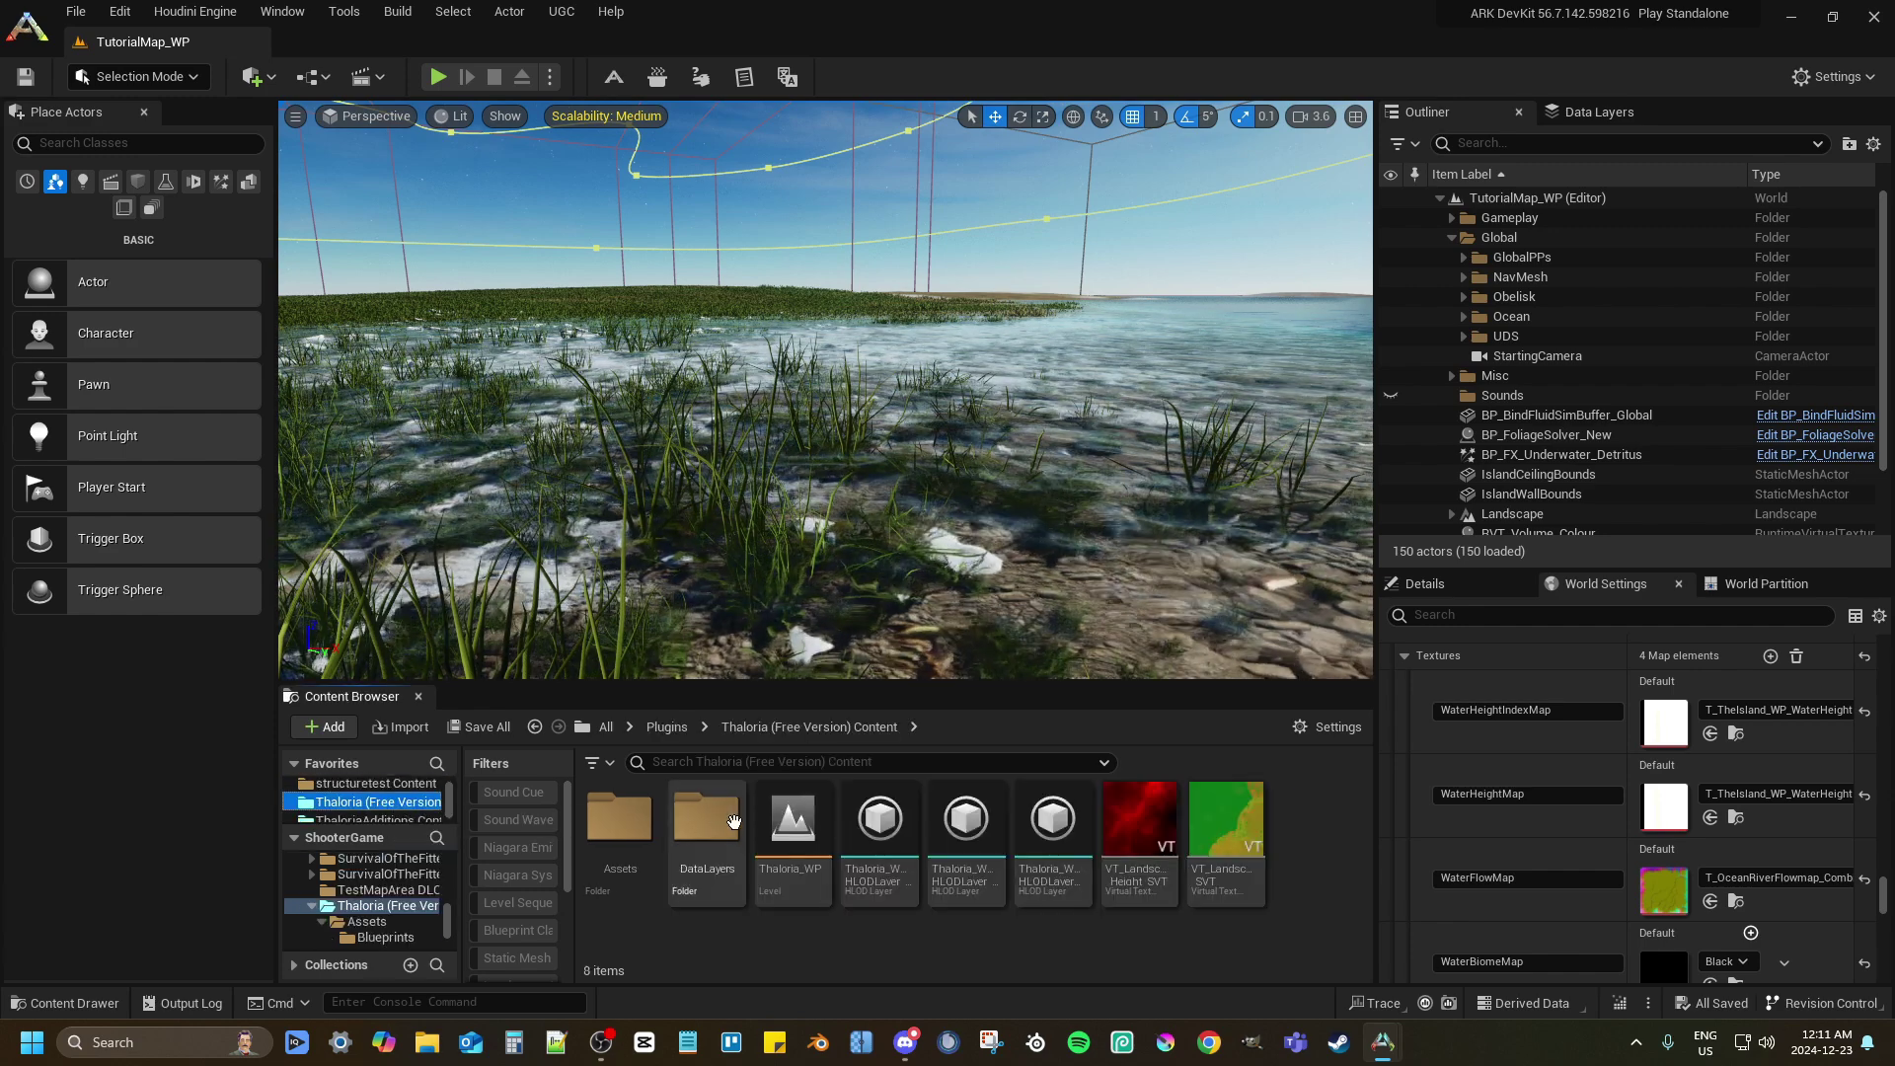
{"action": "left_click", "coordinate": [784, 822]}
{"action": "double_click", "coordinate": [784, 822]}
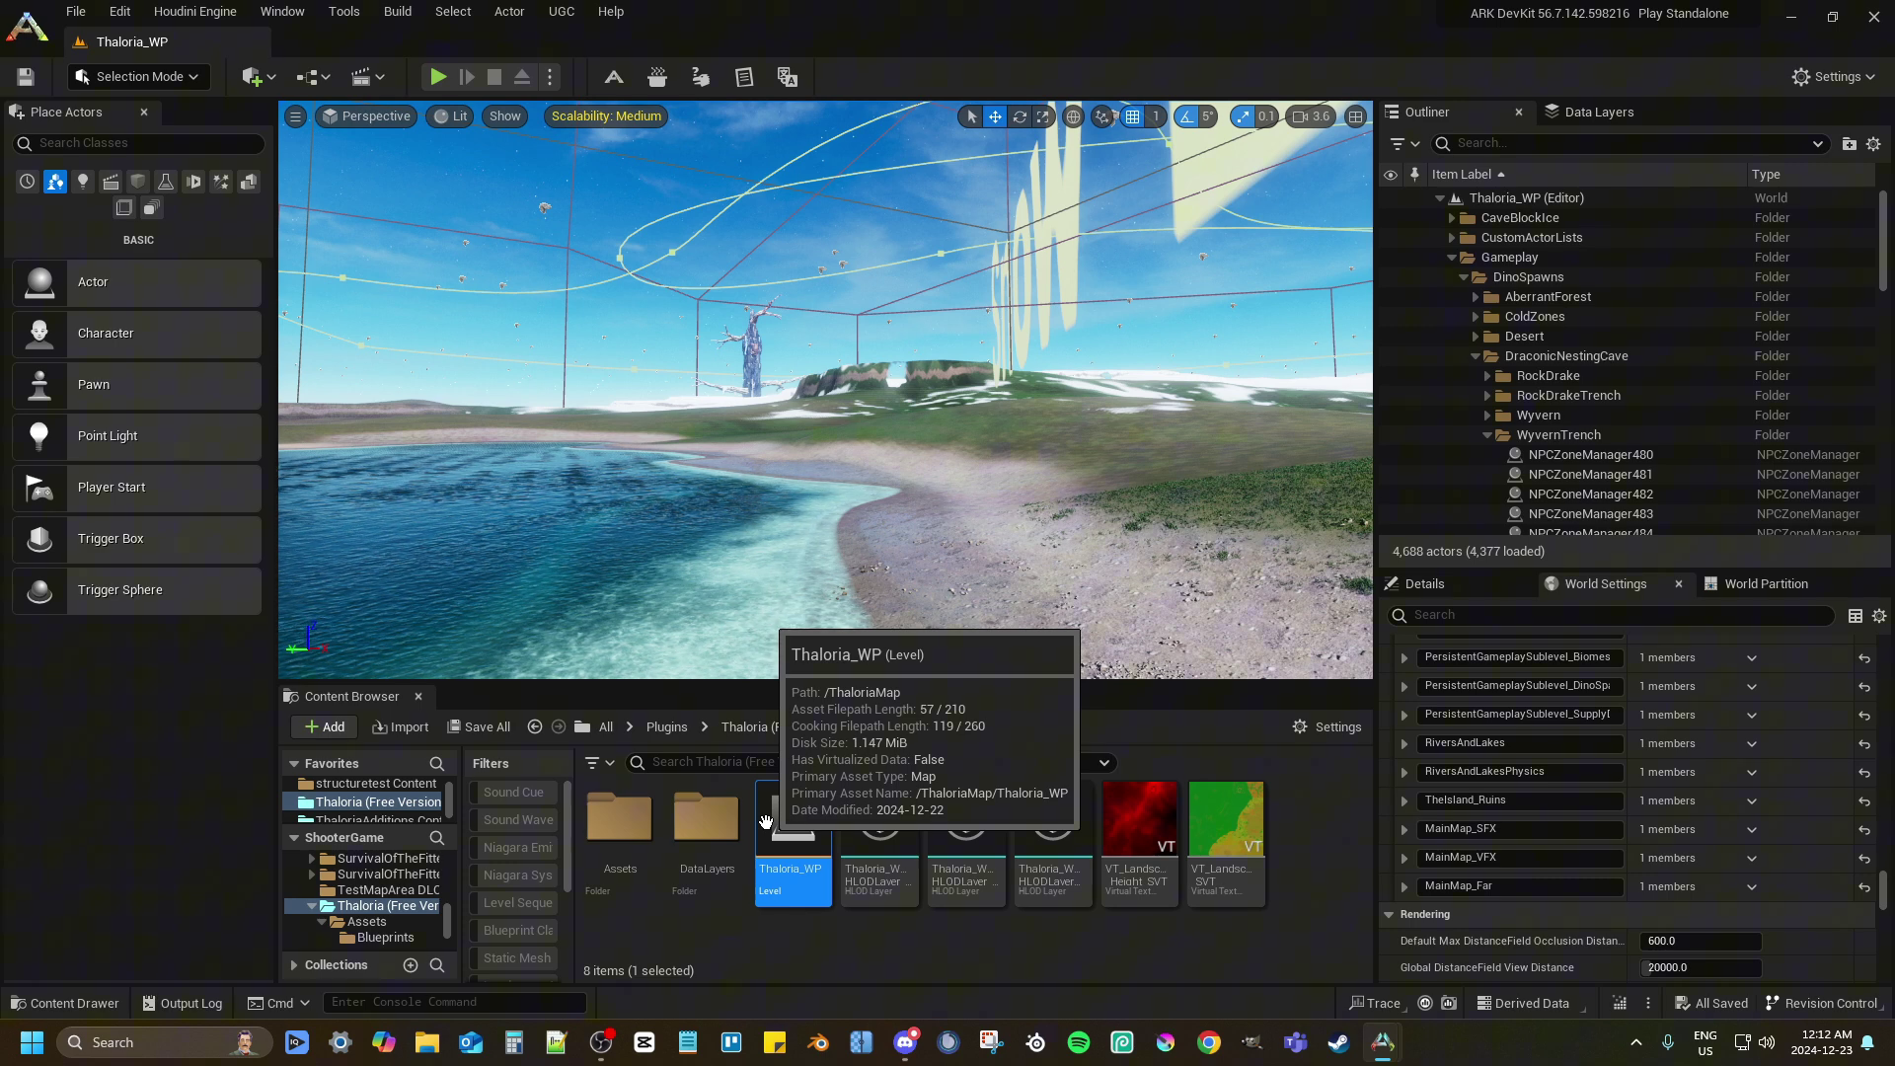
{"action": "scroll", "coordinate": [1571, 709], "scroll_direction": "down", "scroll_amount": 10}
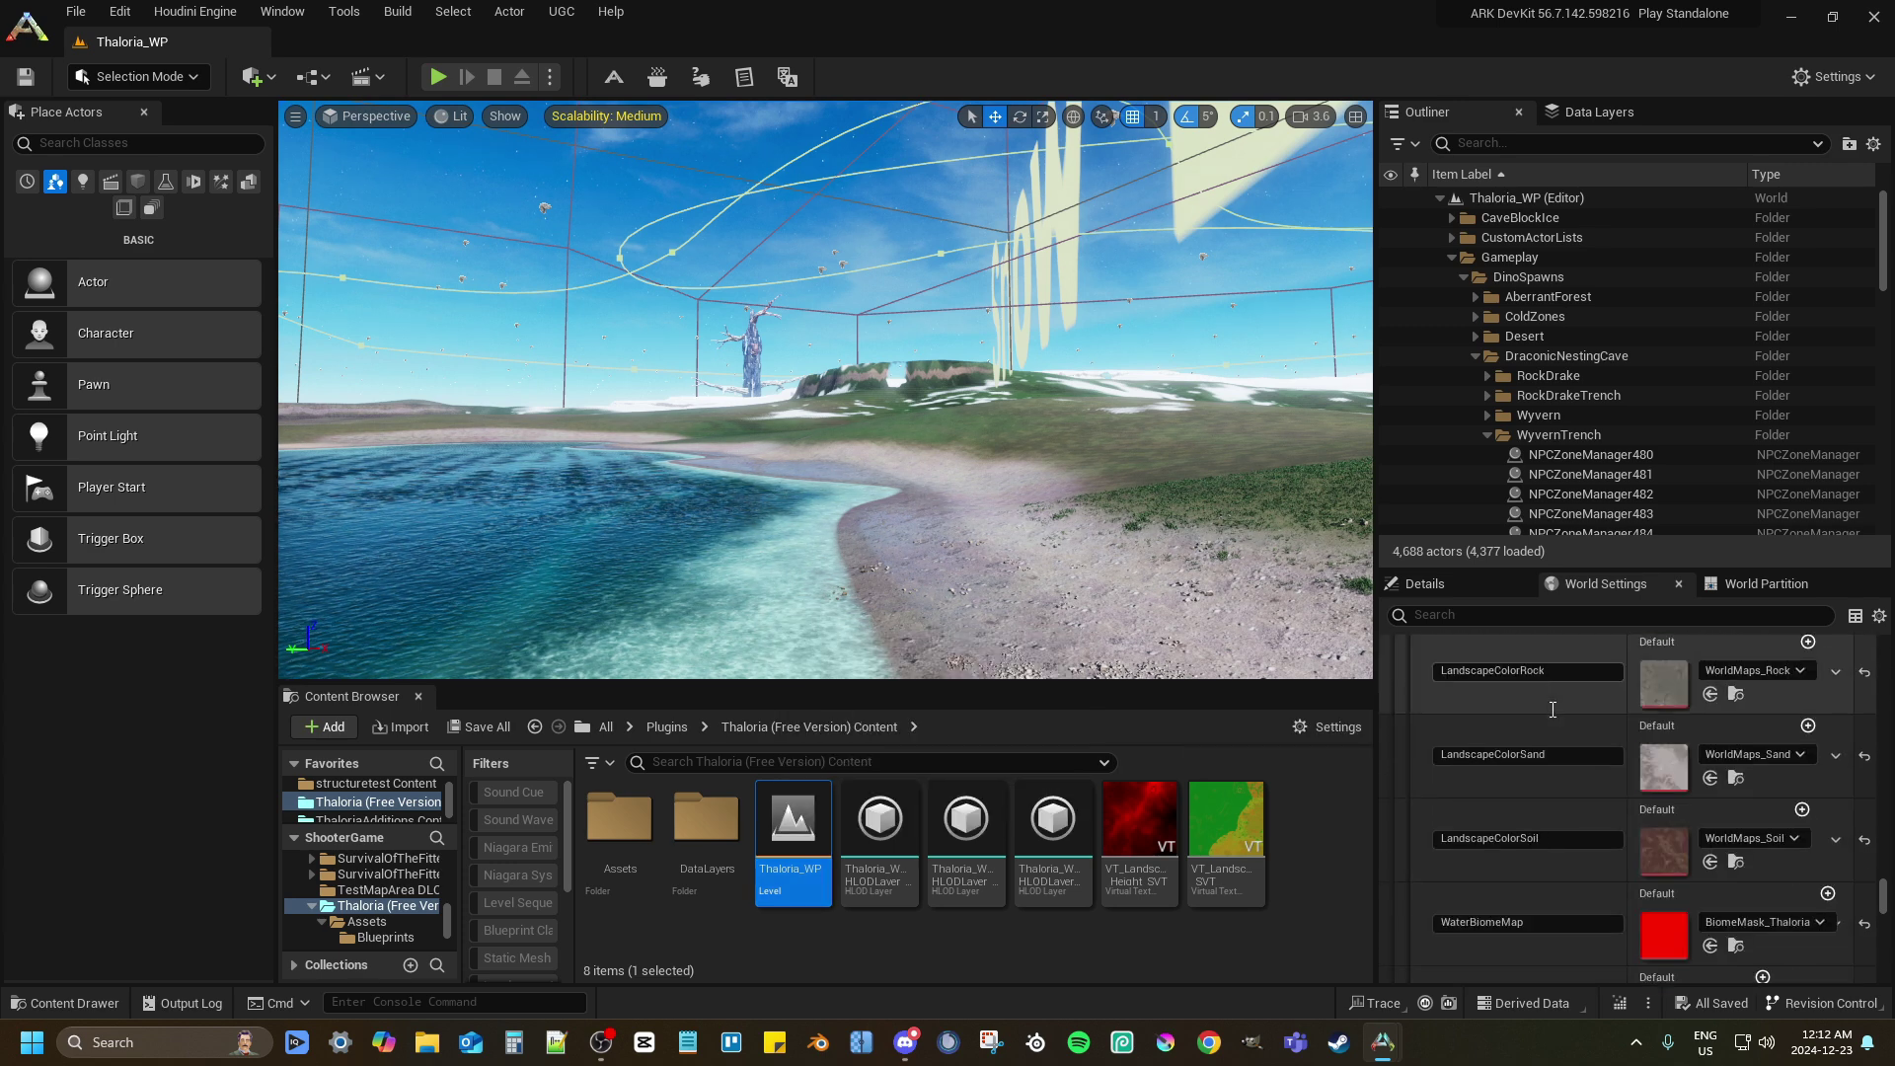
Examine Thaloria_WP's water texture overrides and its Landscape Half-Size, Water_Height_Min and Water_Height_Max scalars in the world settings
{"action": "scroll", "coordinate": [1550, 709], "scroll_direction": "down", "scroll_amount": 8}
{"action": "scroll", "coordinate": [1549, 708], "scroll_direction": "up", "scroll_amount": 7}
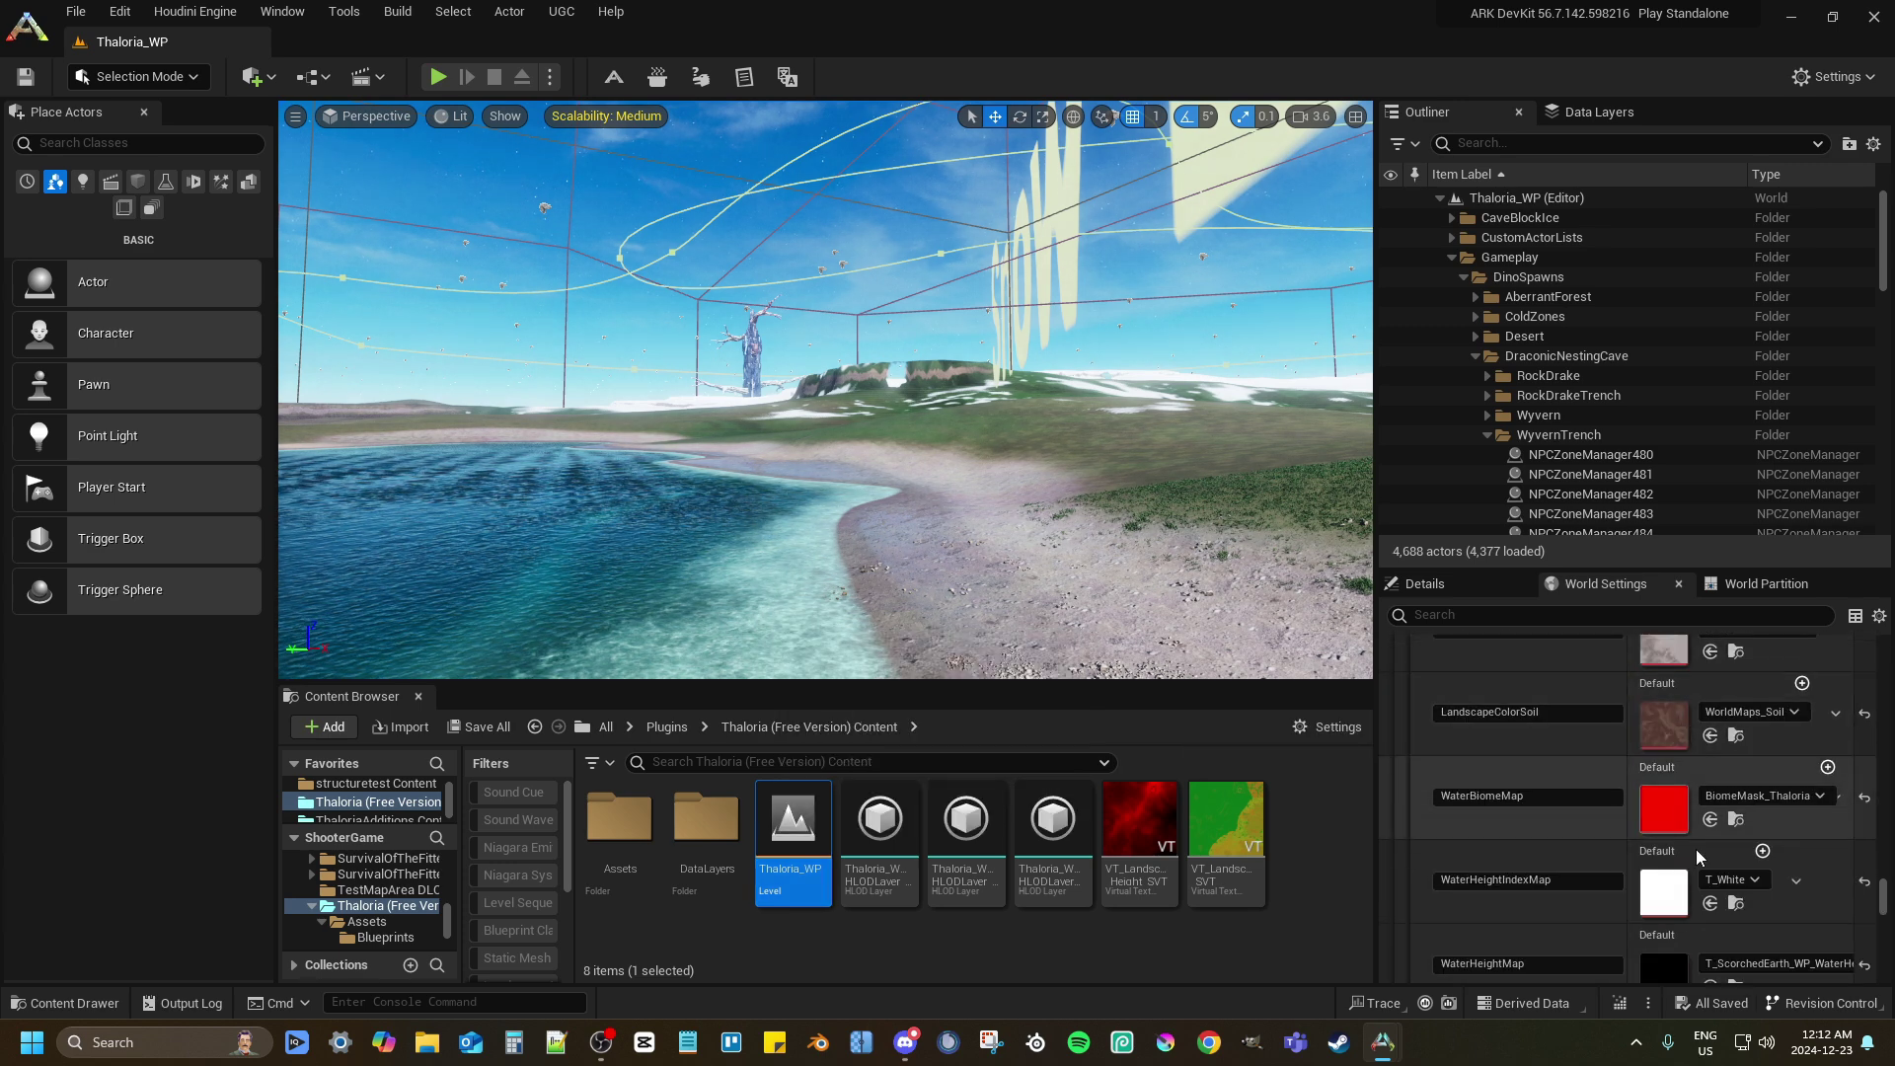
{"action": "scroll", "coordinate": [1687, 844], "scroll_direction": "down", "scroll_amount": 2}
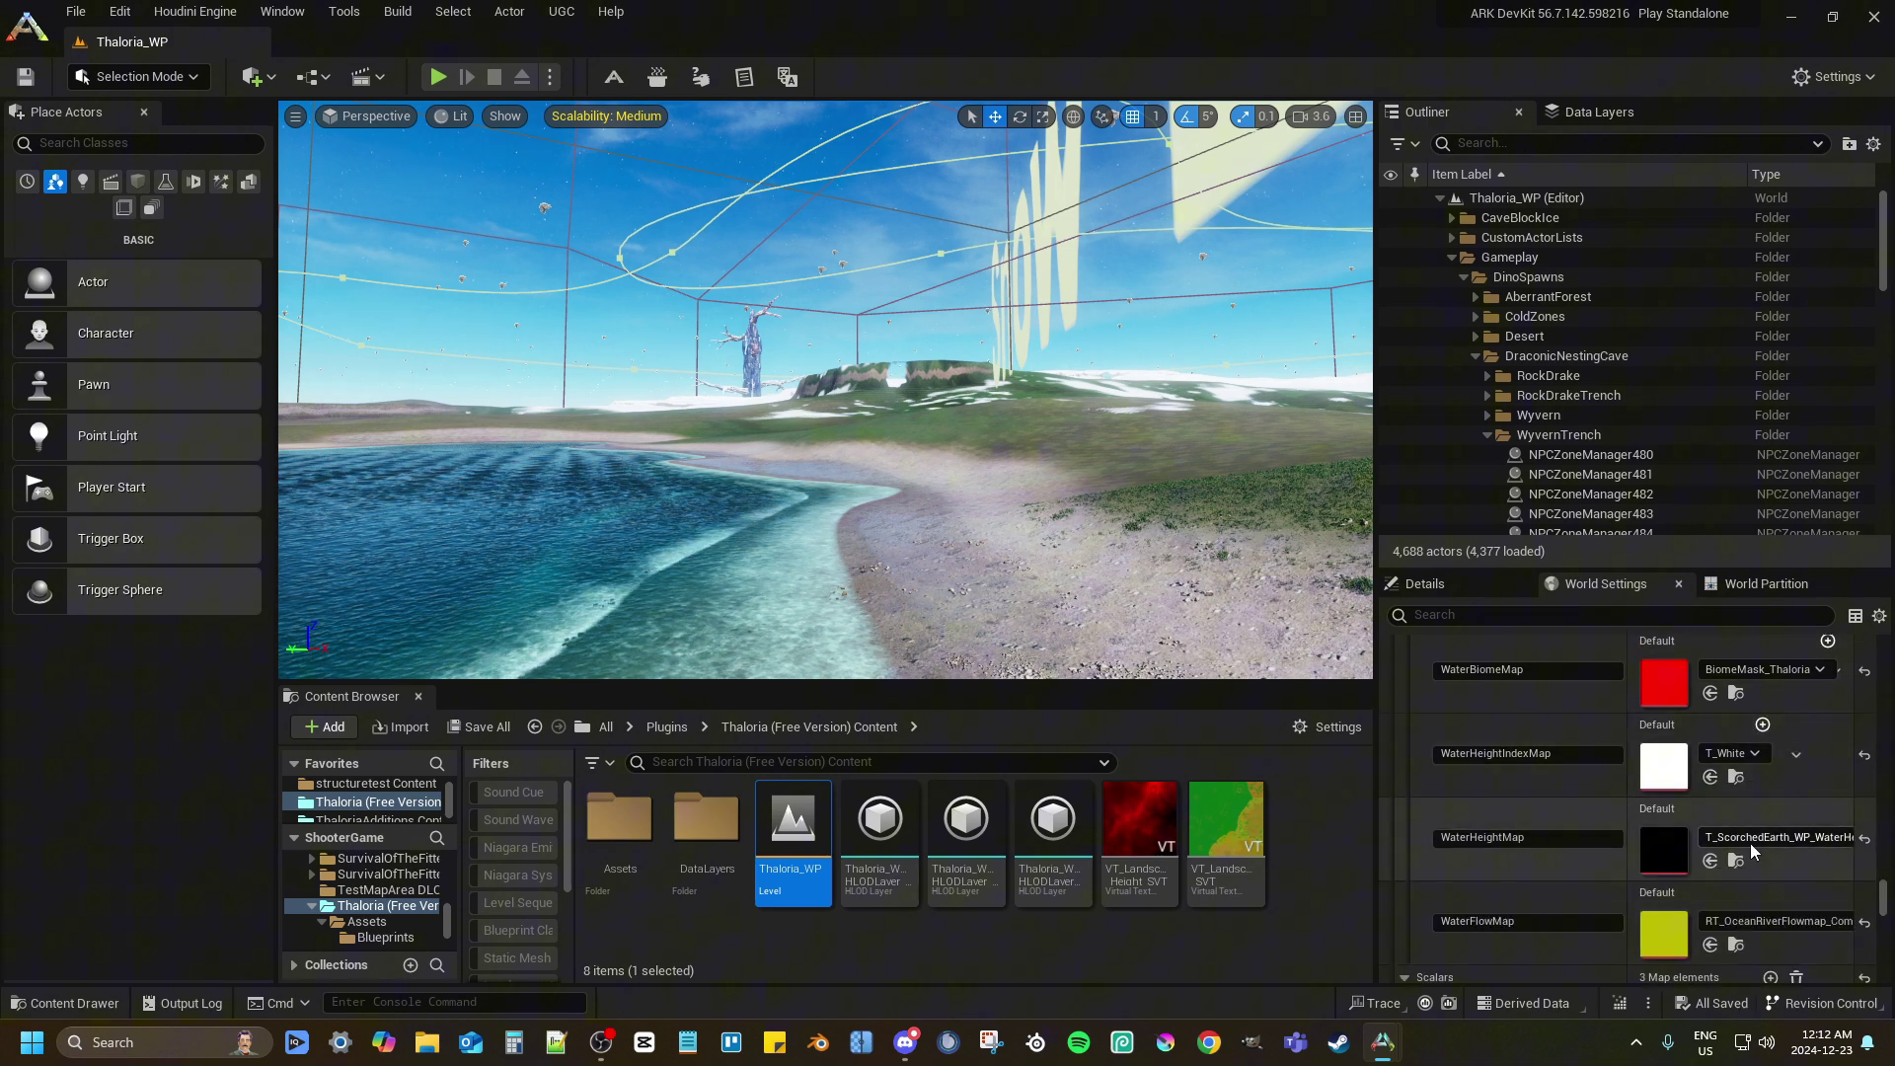
{"action": "scroll", "coordinate": [1678, 869], "scroll_direction": "down", "scroll_amount": 3}
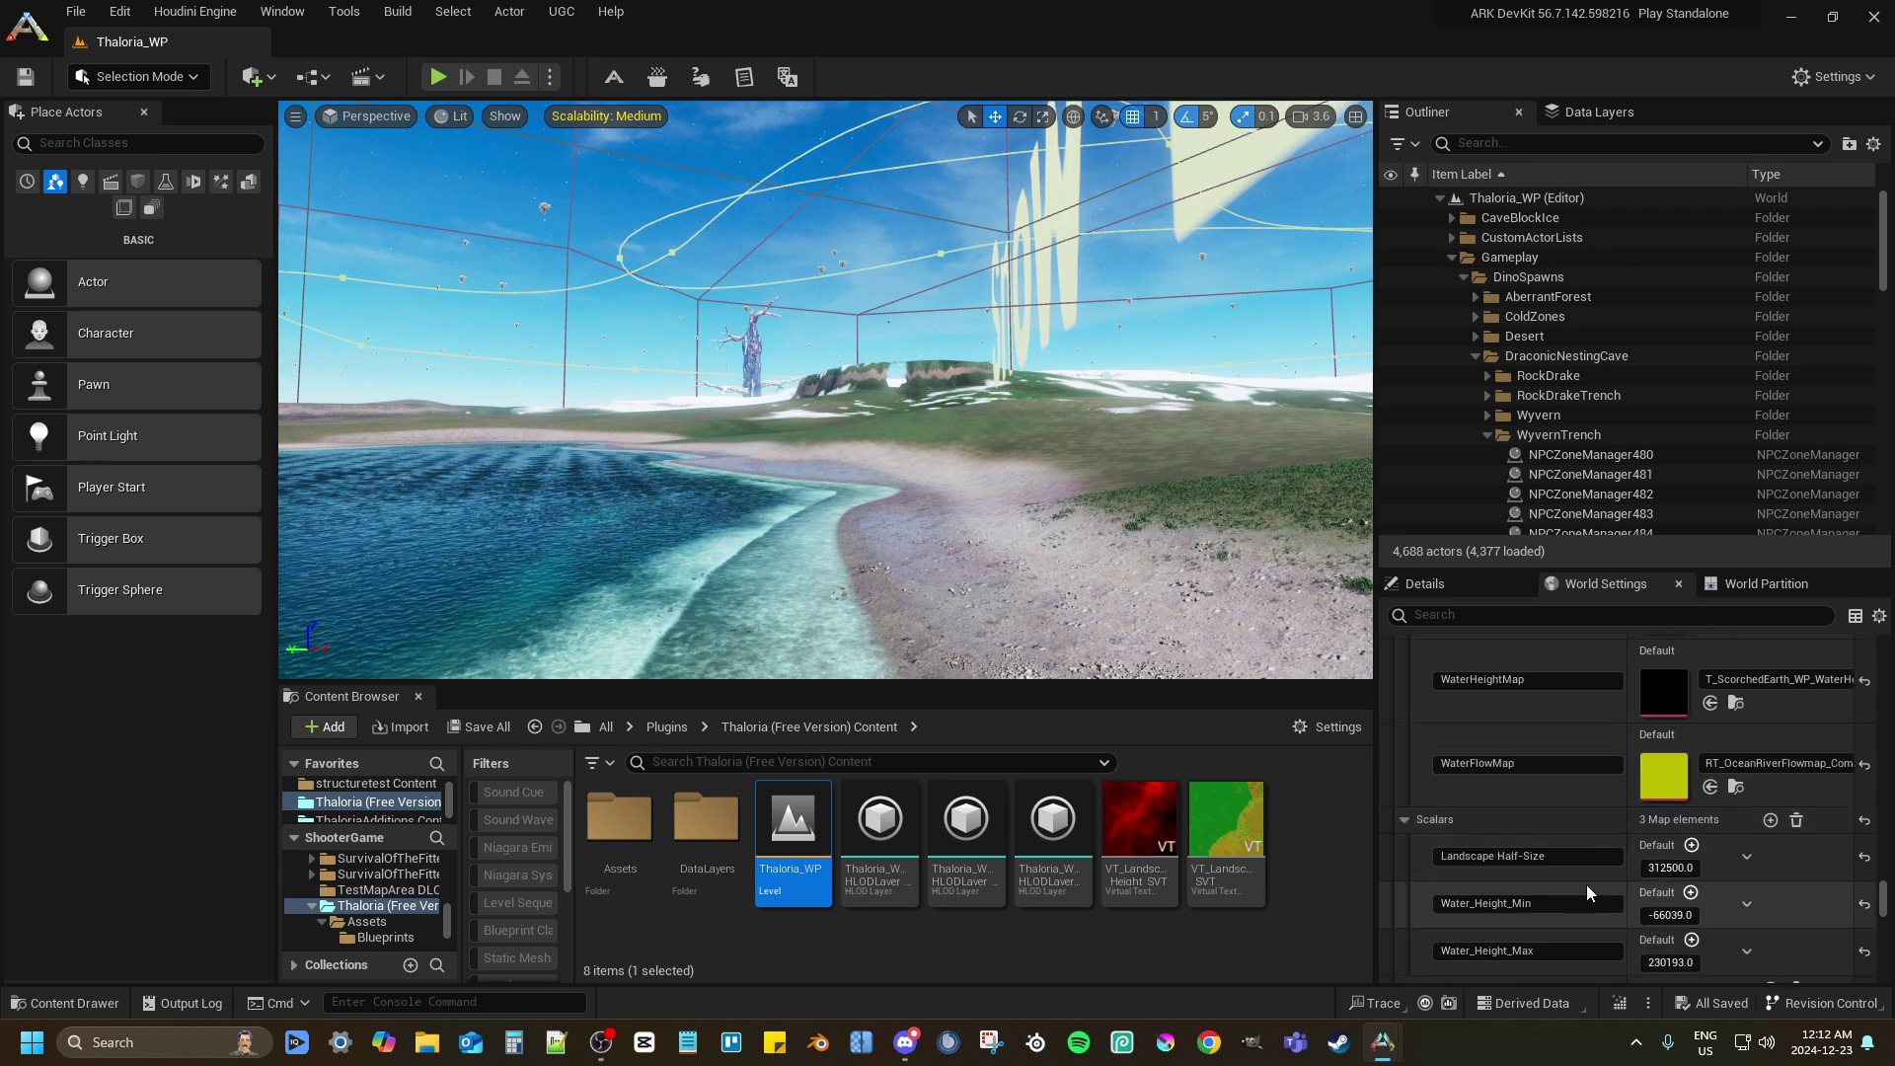
{"action": "right_click", "coordinate": [1575, 890]}
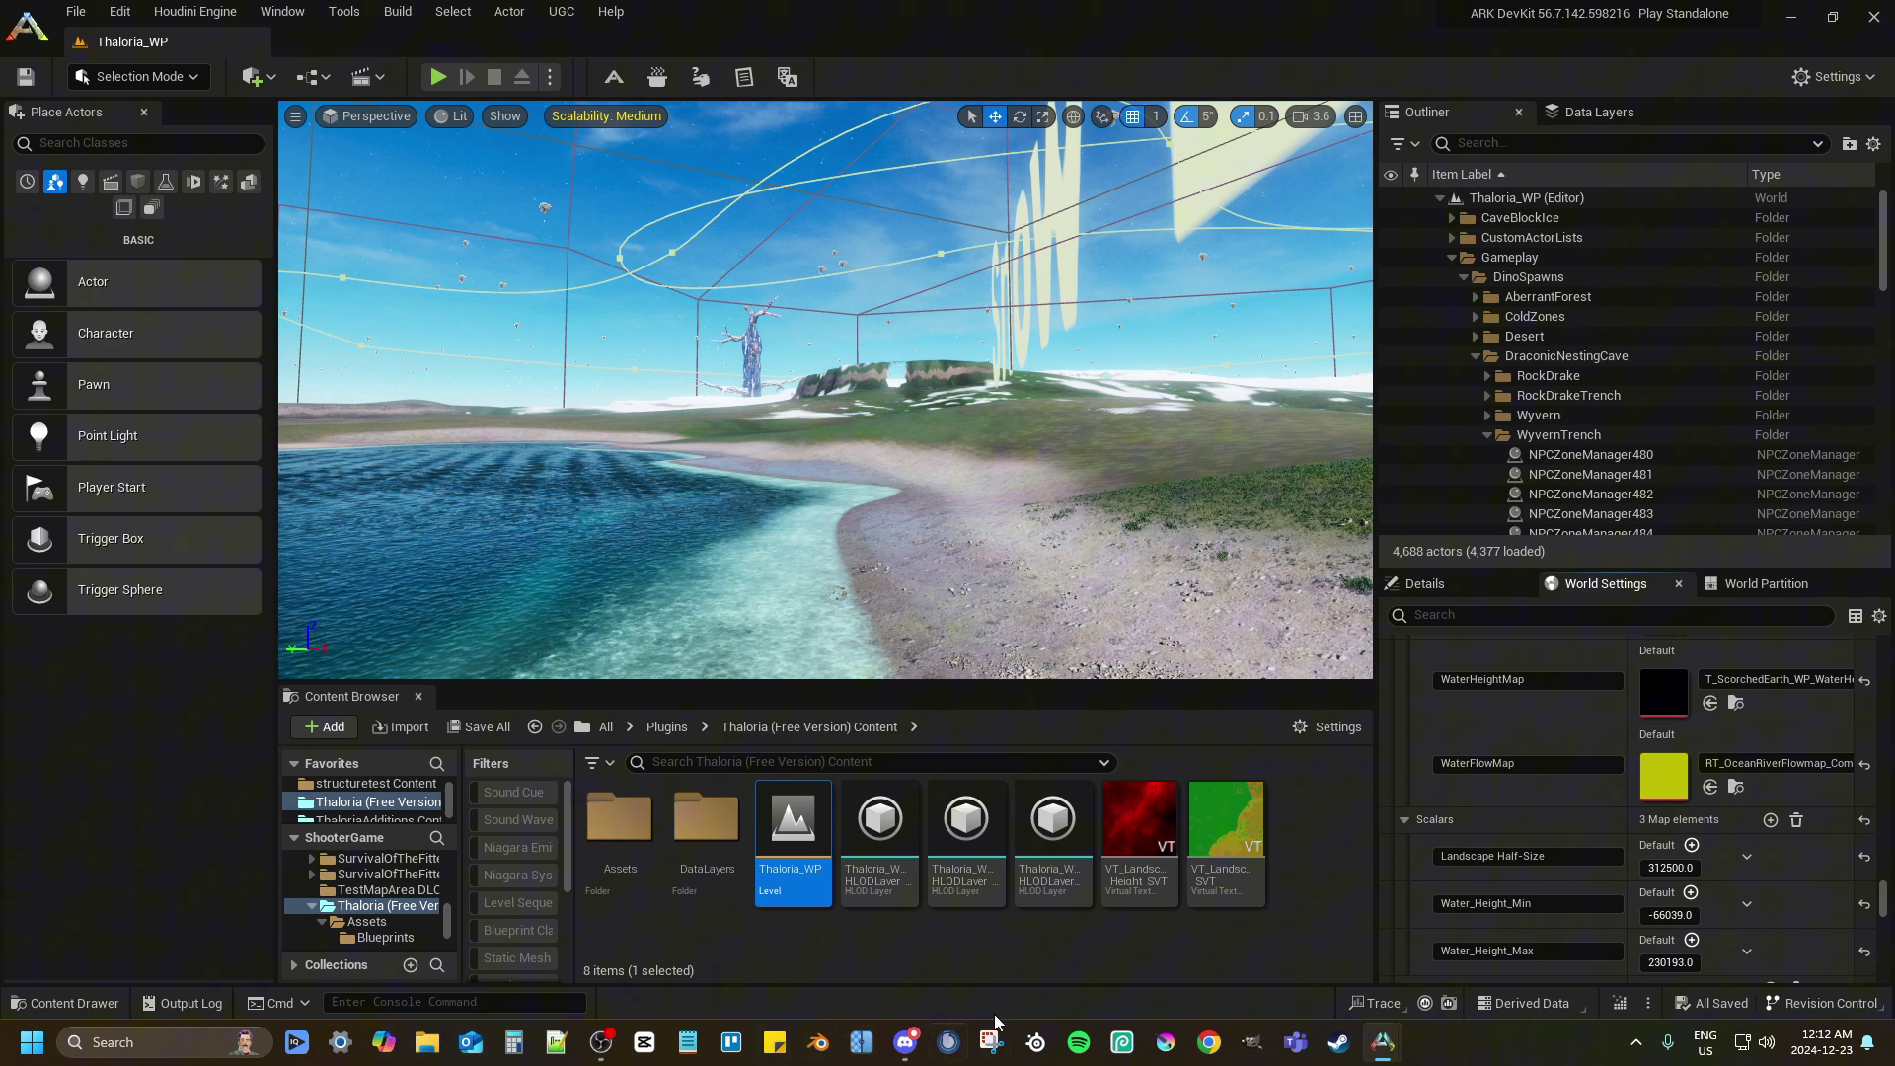
{"action": "scroll", "coordinate": [1773, 775], "scroll_direction": "up", "scroll_amount": 3}
{"action": "scroll", "coordinate": [1773, 775], "scroll_direction": "up", "scroll_amount": 1}
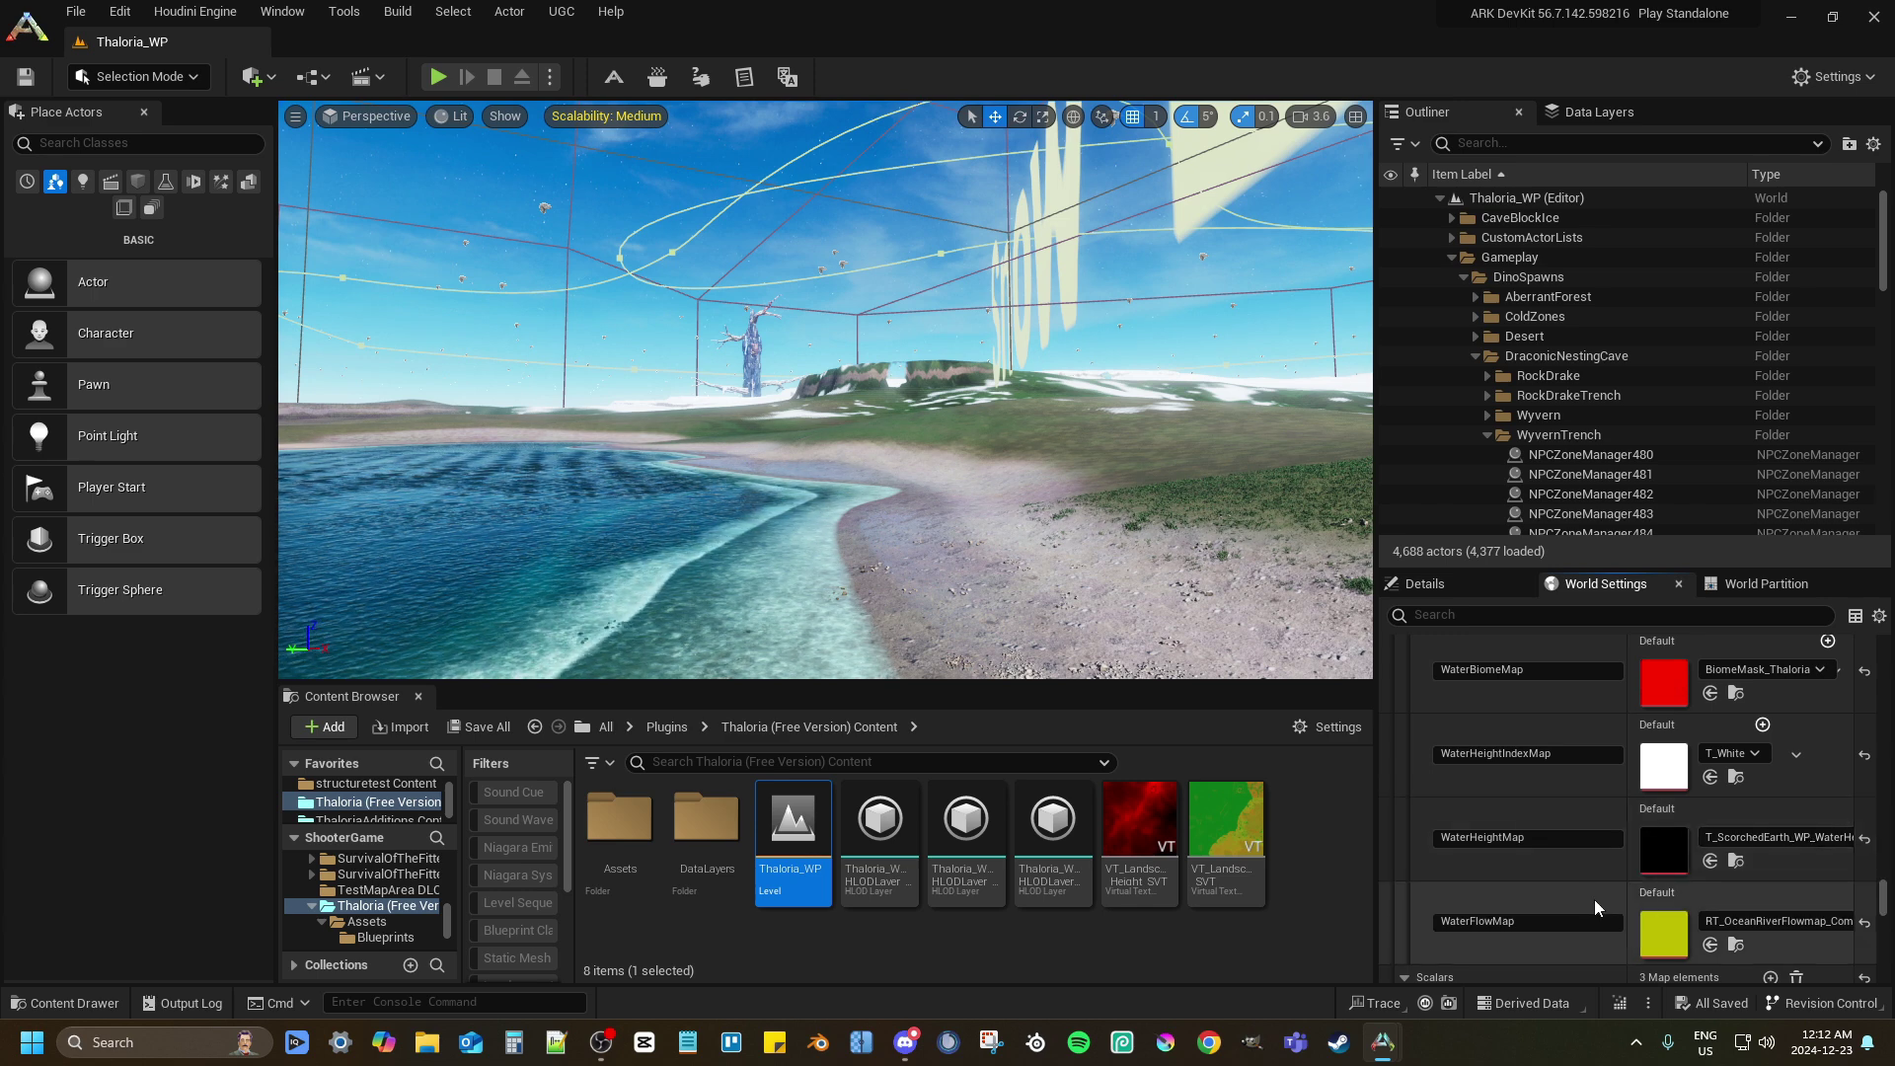
{"action": "scroll", "coordinate": [1595, 898], "scroll_direction": "down", "scroll_amount": 1}
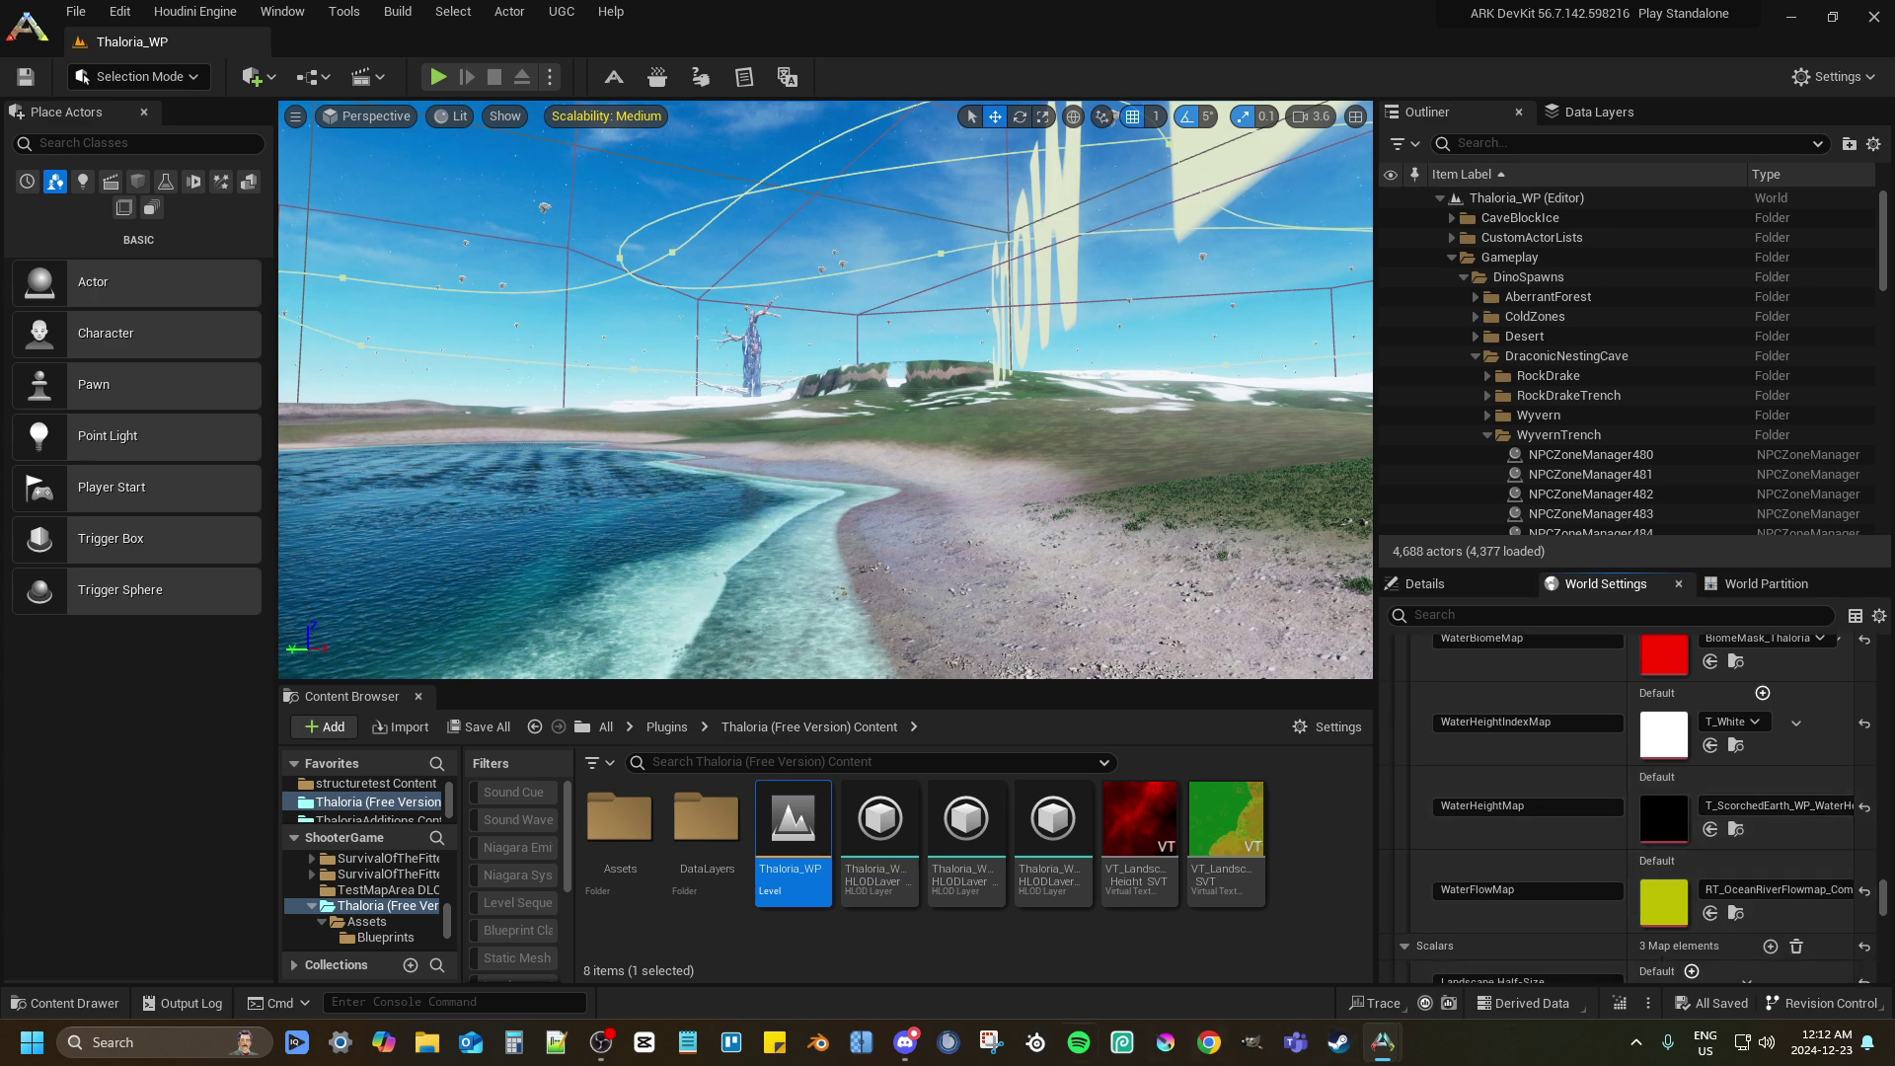
{"action": "left_click", "coordinate": [986, 1043]}
{"action": "left_click", "coordinate": [696, 19]}
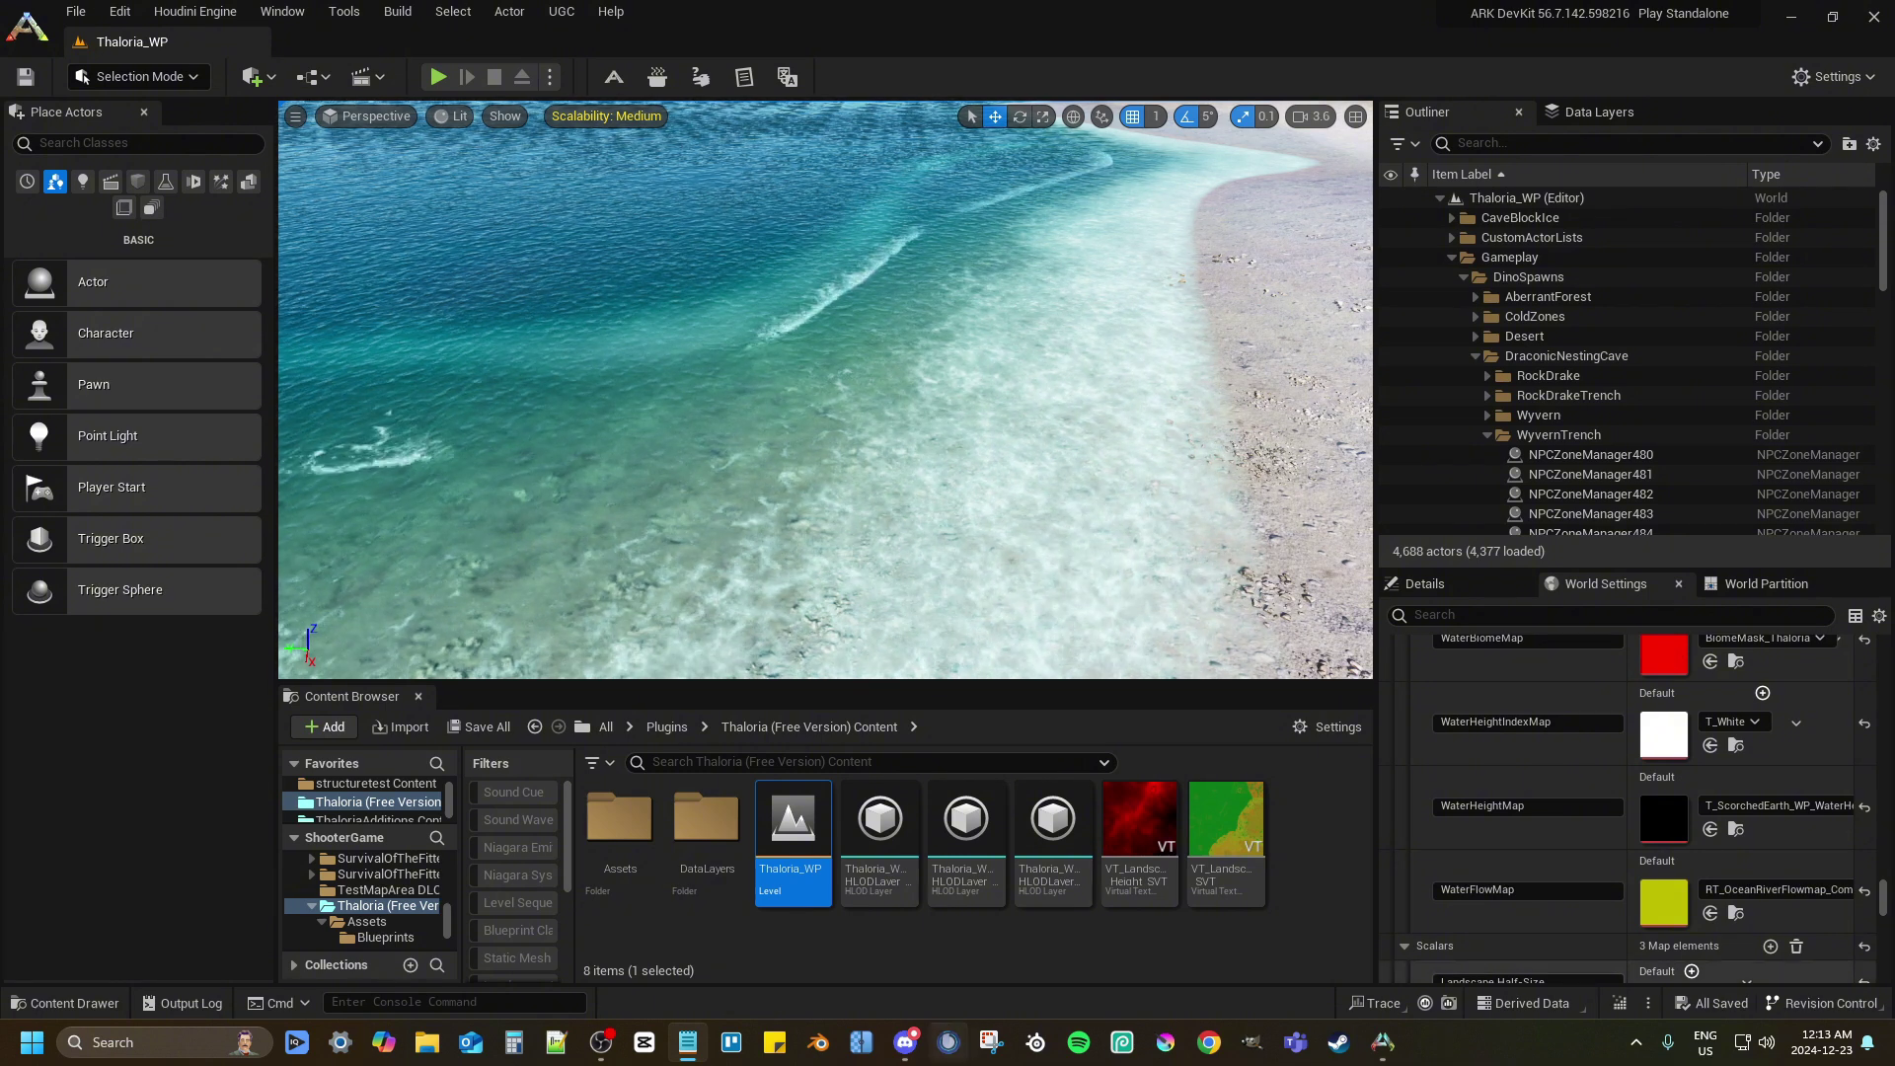
Reopen the TutorialMap_WP level from the TutorialMap content and bring up its scalar overrides in the World Settings
{"action": "left_click", "coordinate": [1299, 827]}
{"action": "key", "text": "alt+Left"}
{"action": "key", "text": "alt+Left"}
{"action": "double_click", "coordinate": [807, 837]}
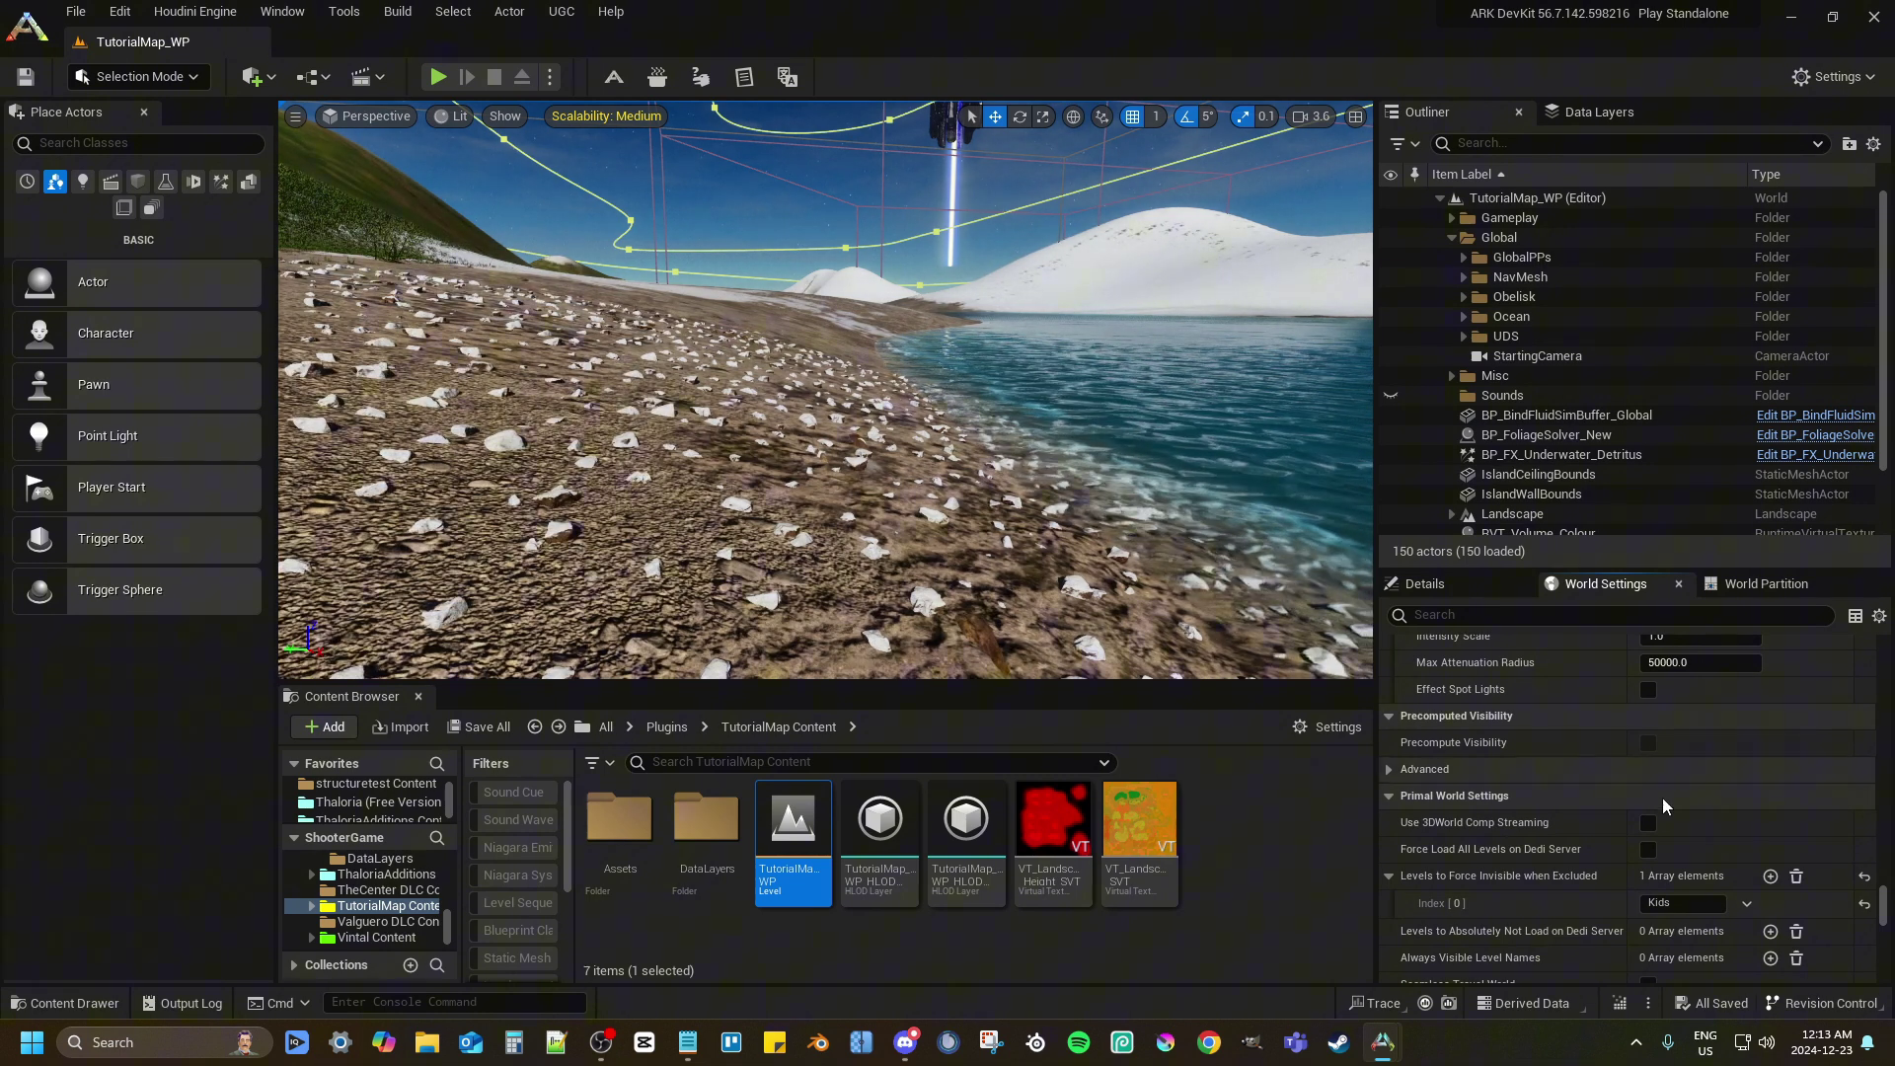
{"action": "scroll", "coordinate": [1539, 775], "scroll_direction": "down", "scroll_amount": 10}
{"action": "scroll", "coordinate": [1540, 769], "scroll_direction": "up", "scroll_amount": 3}
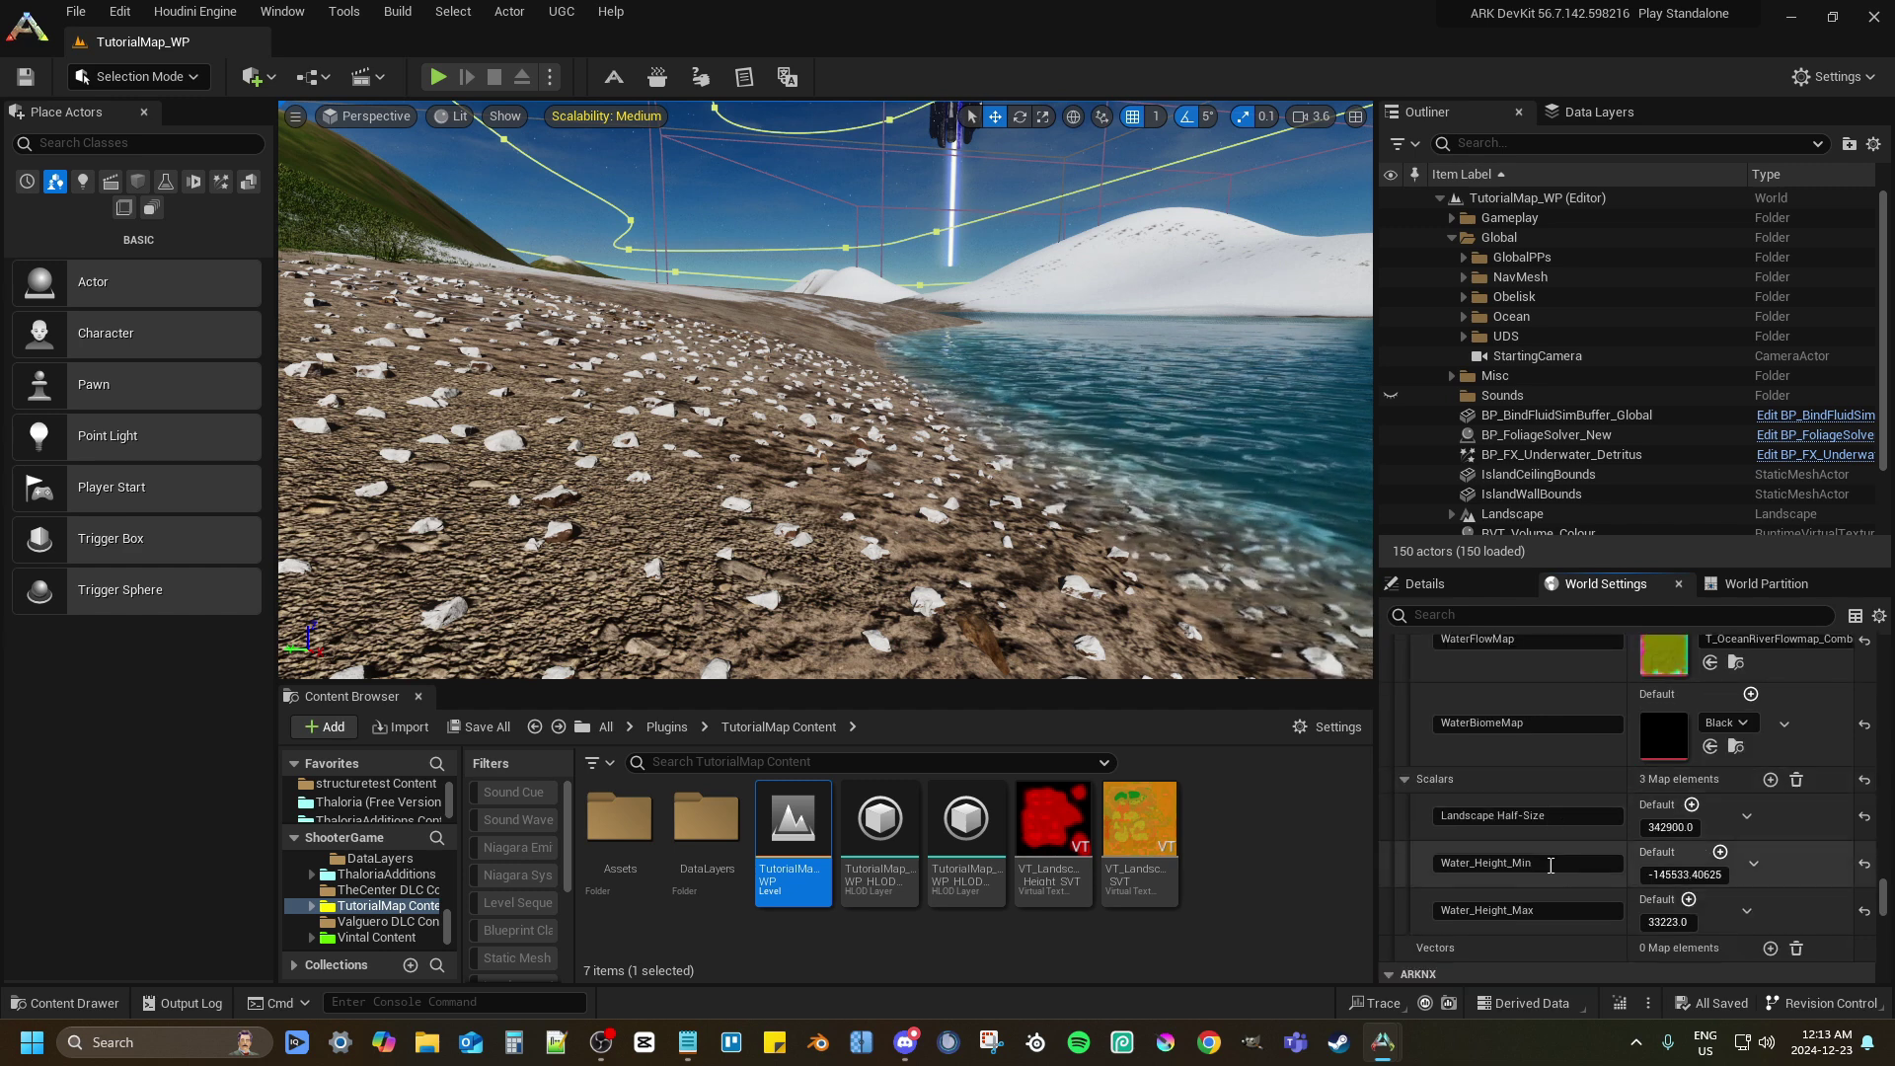
Set the Water_Height_Min scalar override to -138400.828125
{"action": "left_click", "coordinate": [1701, 876]}
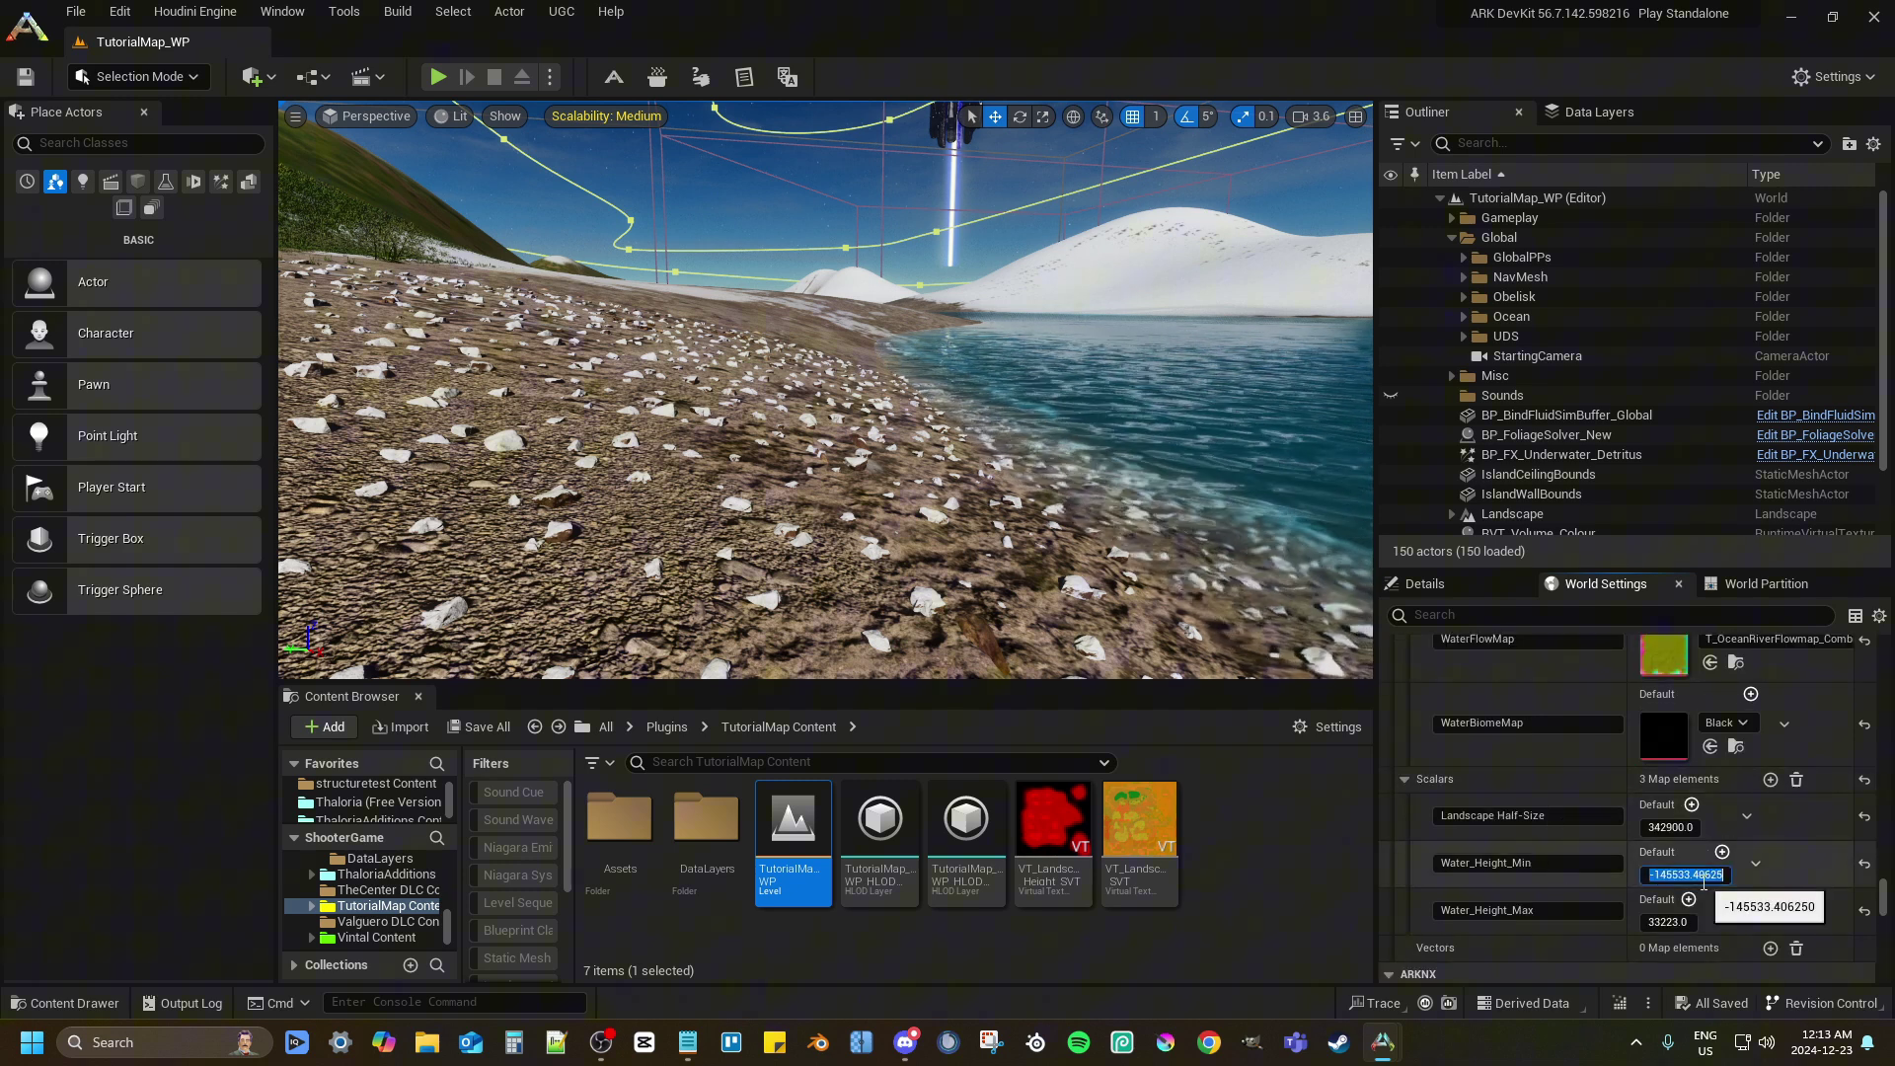
{"action": "key", "text": "BackSpace"}
{"action": "key", "text": "BackSpace"}
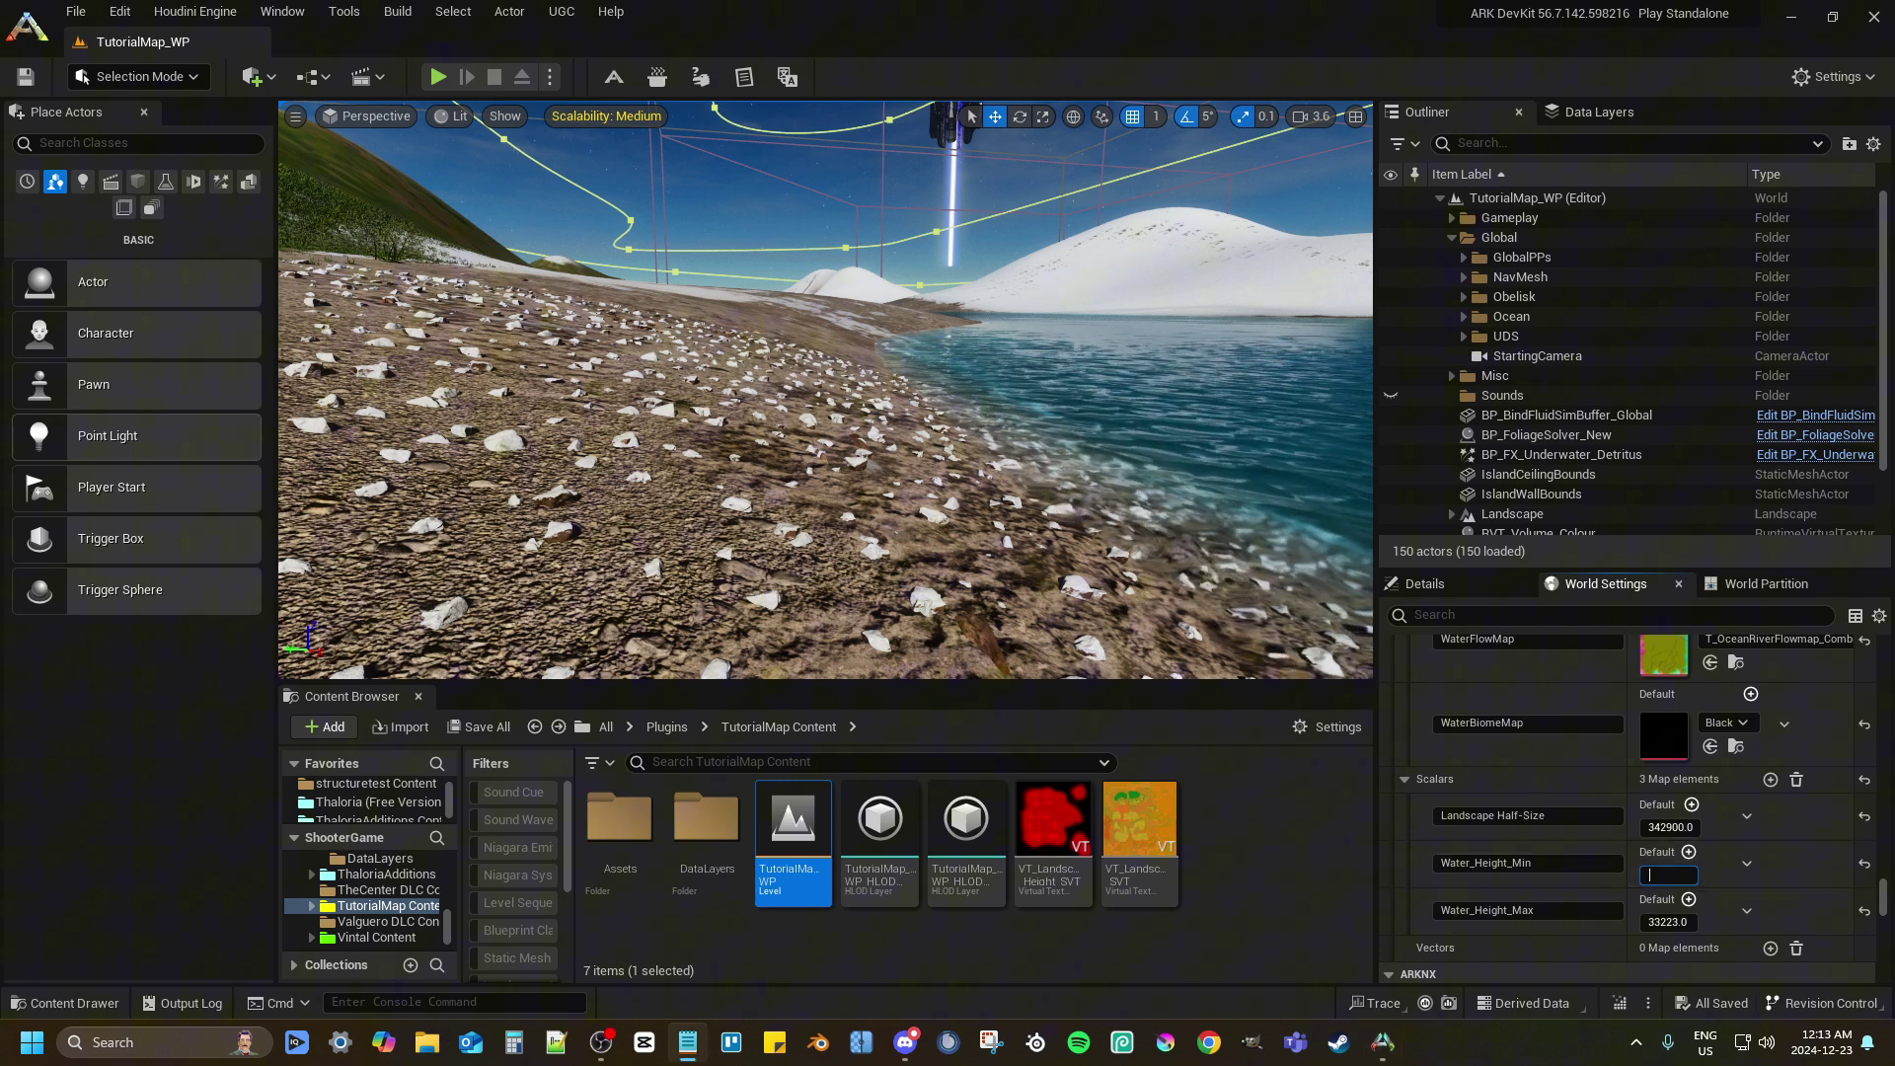
{"action": "type", "text": "-138400.828125"}
{"action": "key", "text": "Return"}
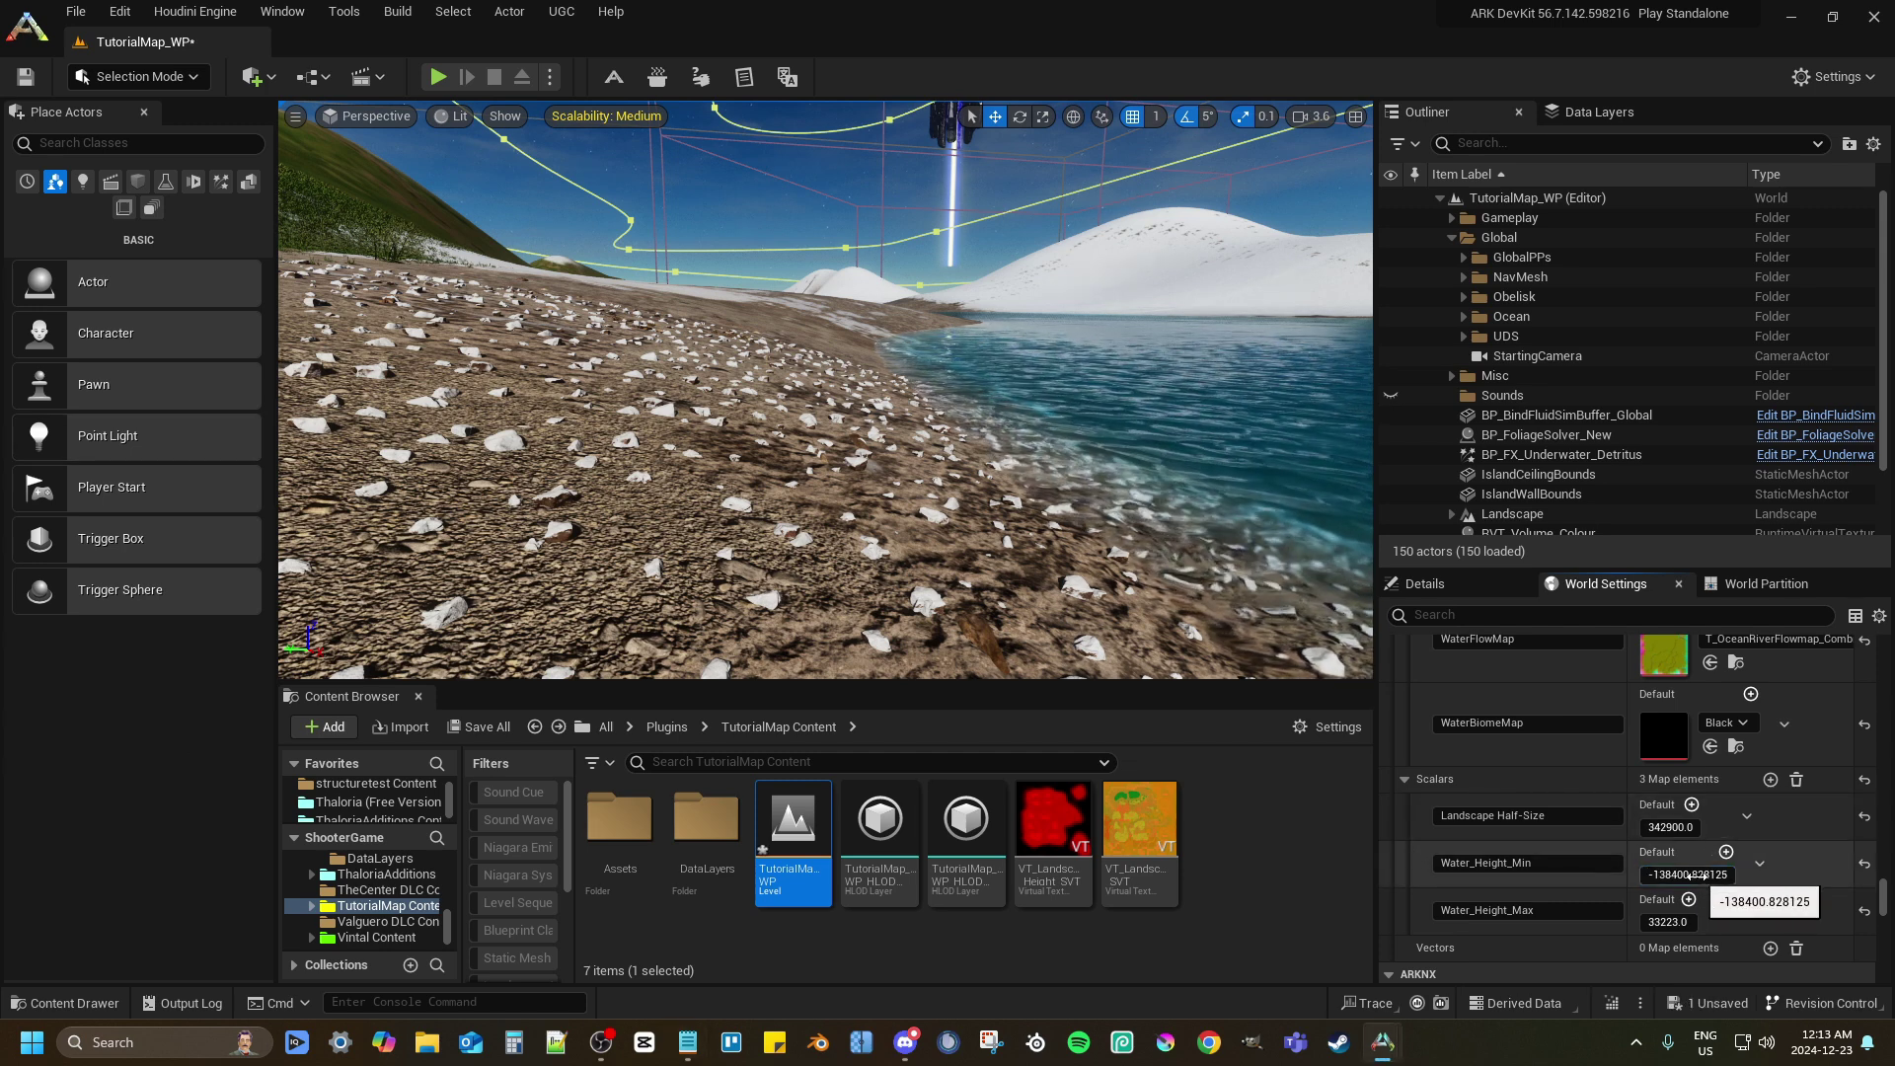
Set the Water_Height_Min scalar override to -66039
{"action": "left_click", "coordinate": [1696, 875]}
{"action": "key", "text": "BackSpace"}
{"action": "type", "text": "66039"}
{"action": "key", "text": "Return"}
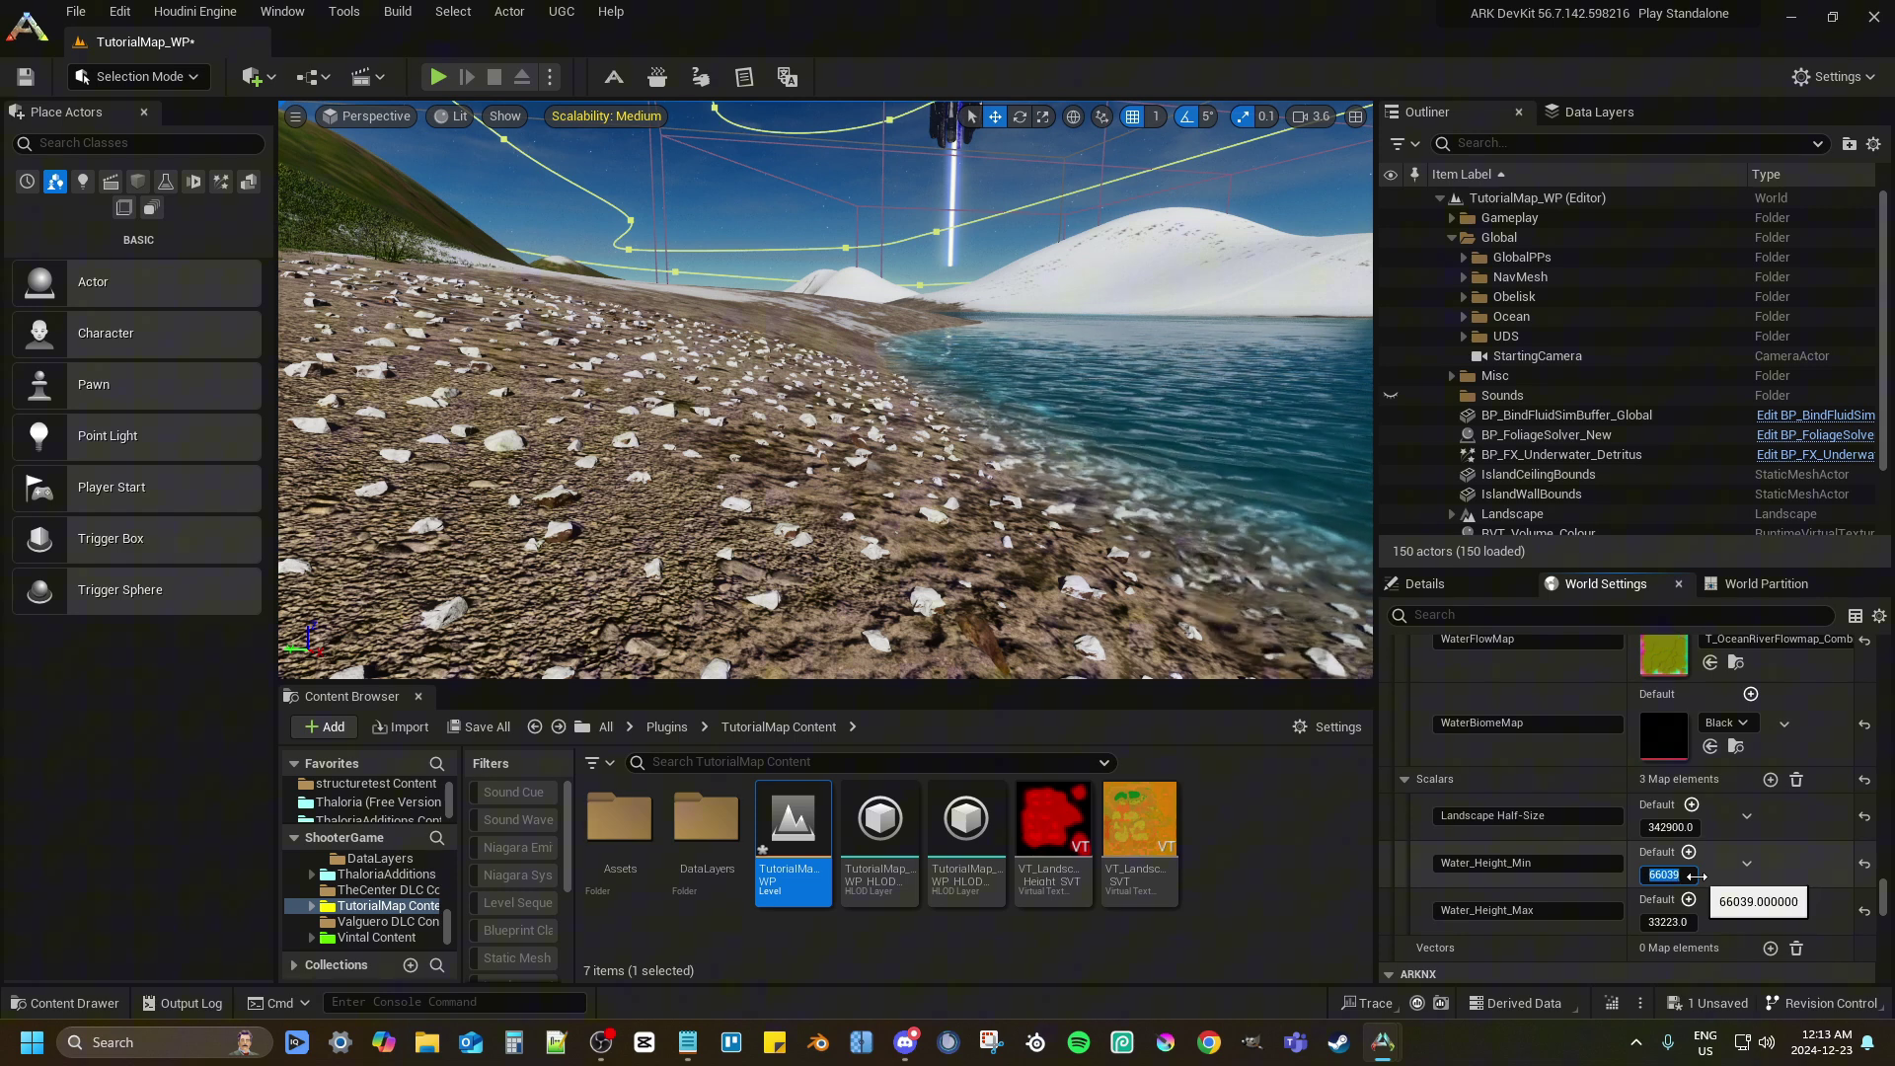
{"action": "left_click", "coordinate": [1761, 850]}
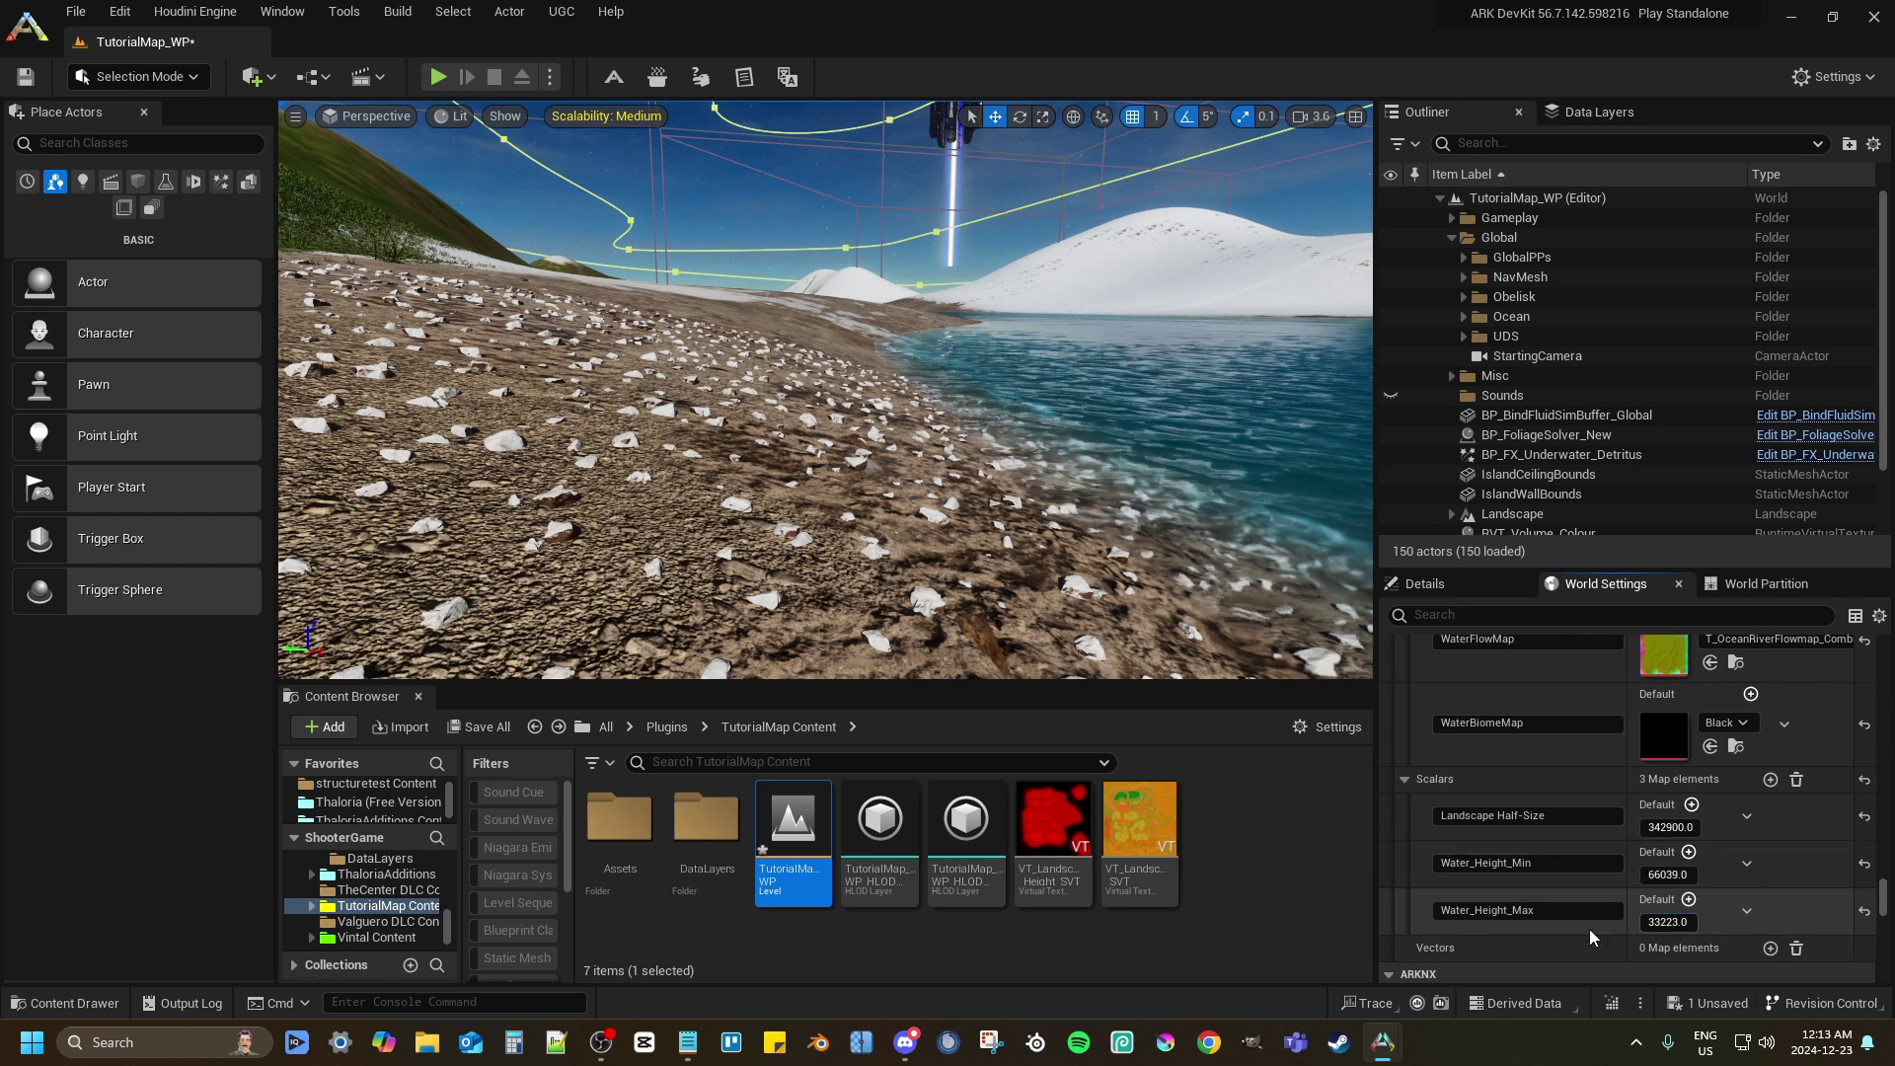
{"action": "left_click", "coordinate": [1668, 874]}
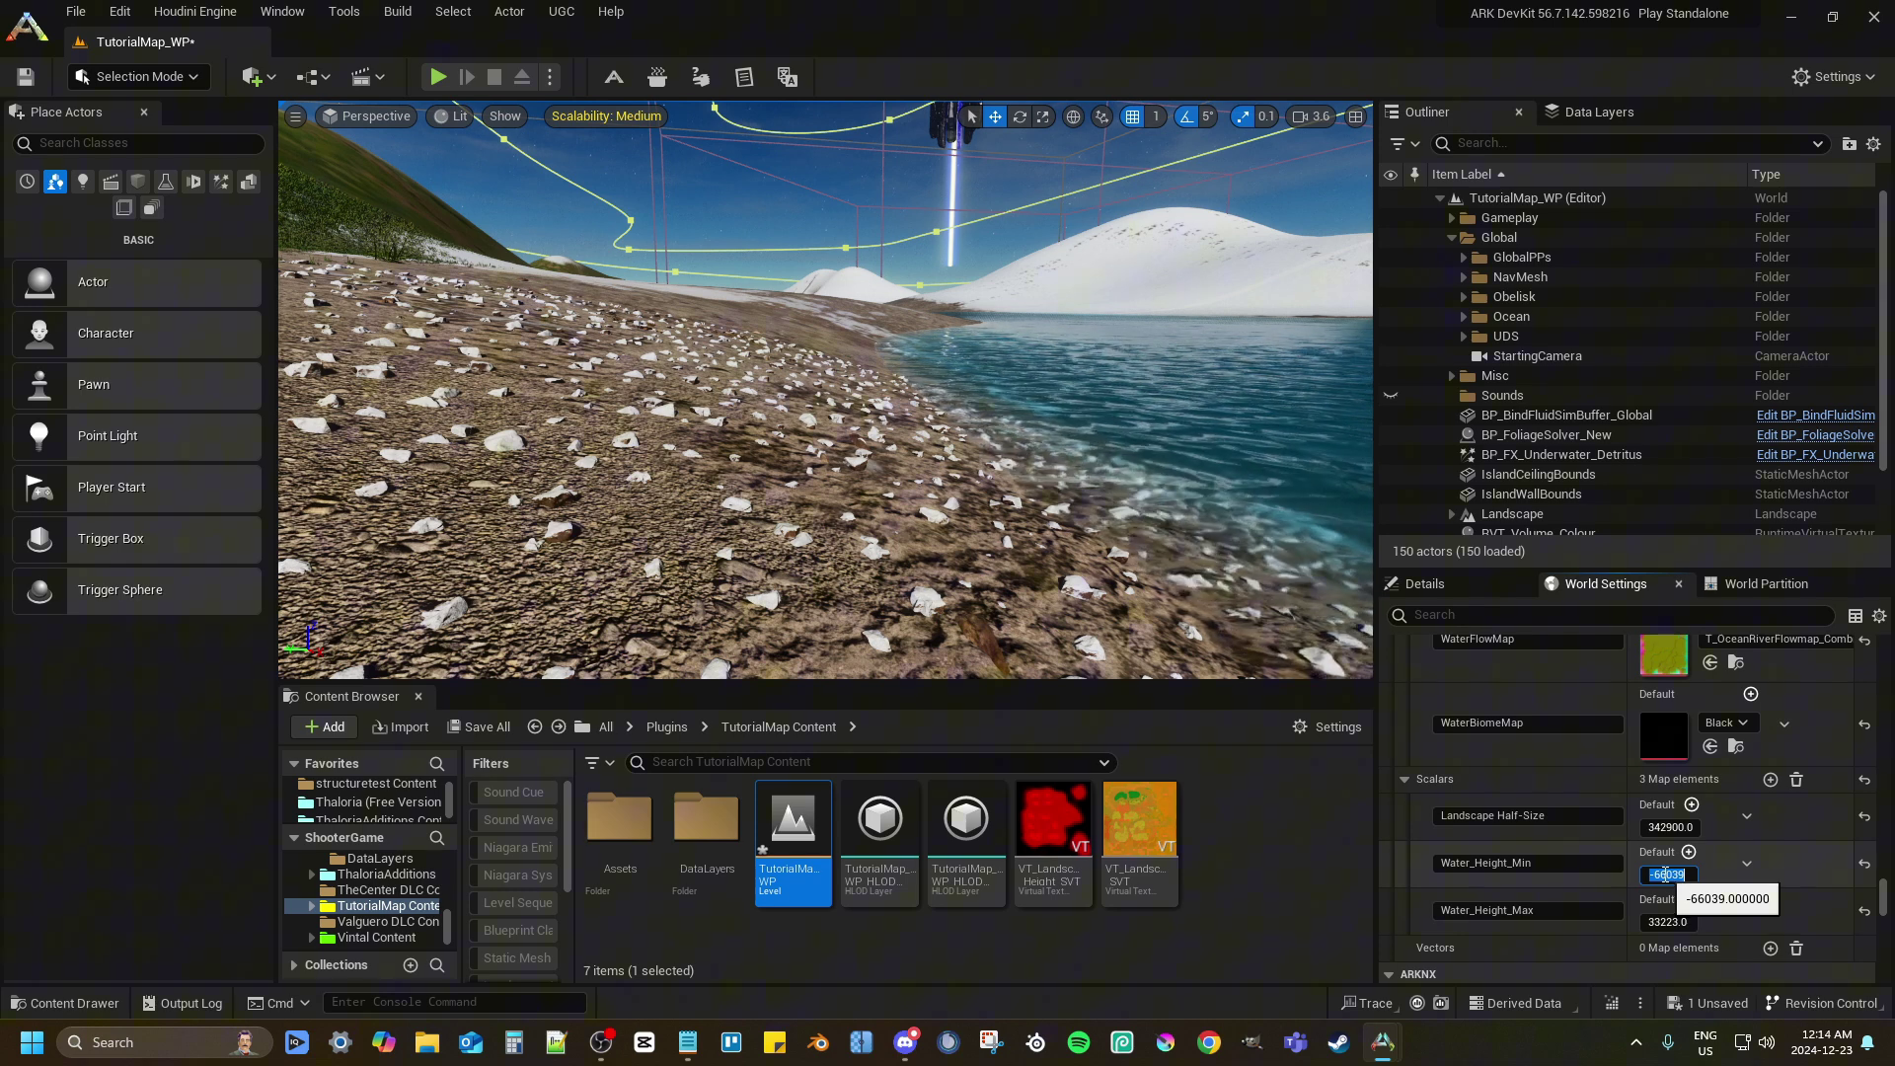
Assign the T_White texture to the WaterHeightIndexMap texture override
{"action": "scroll", "coordinate": [1646, 796], "scroll_direction": "up", "scroll_amount": 3}
{"action": "scroll", "coordinate": [1653, 788], "scroll_direction": "up", "scroll_amount": 2}
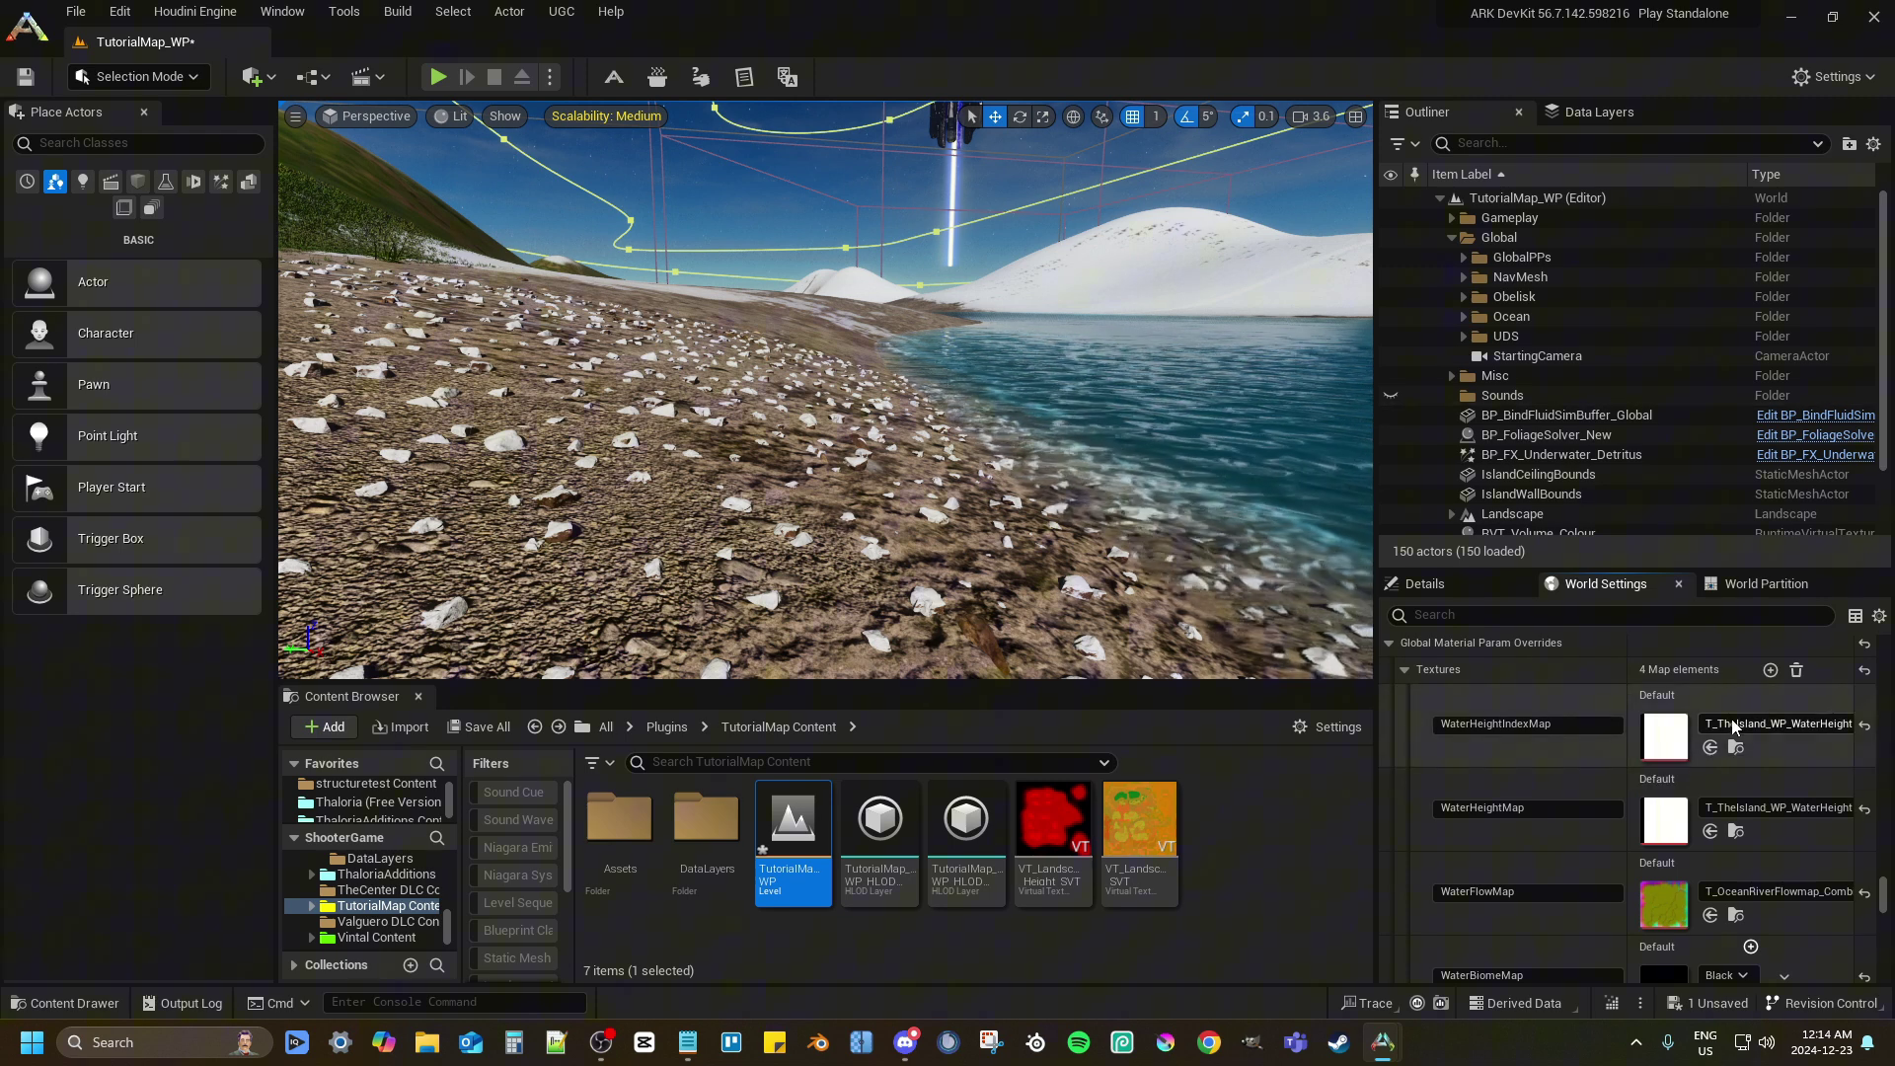
{"action": "left_click", "coordinate": [1751, 725]}
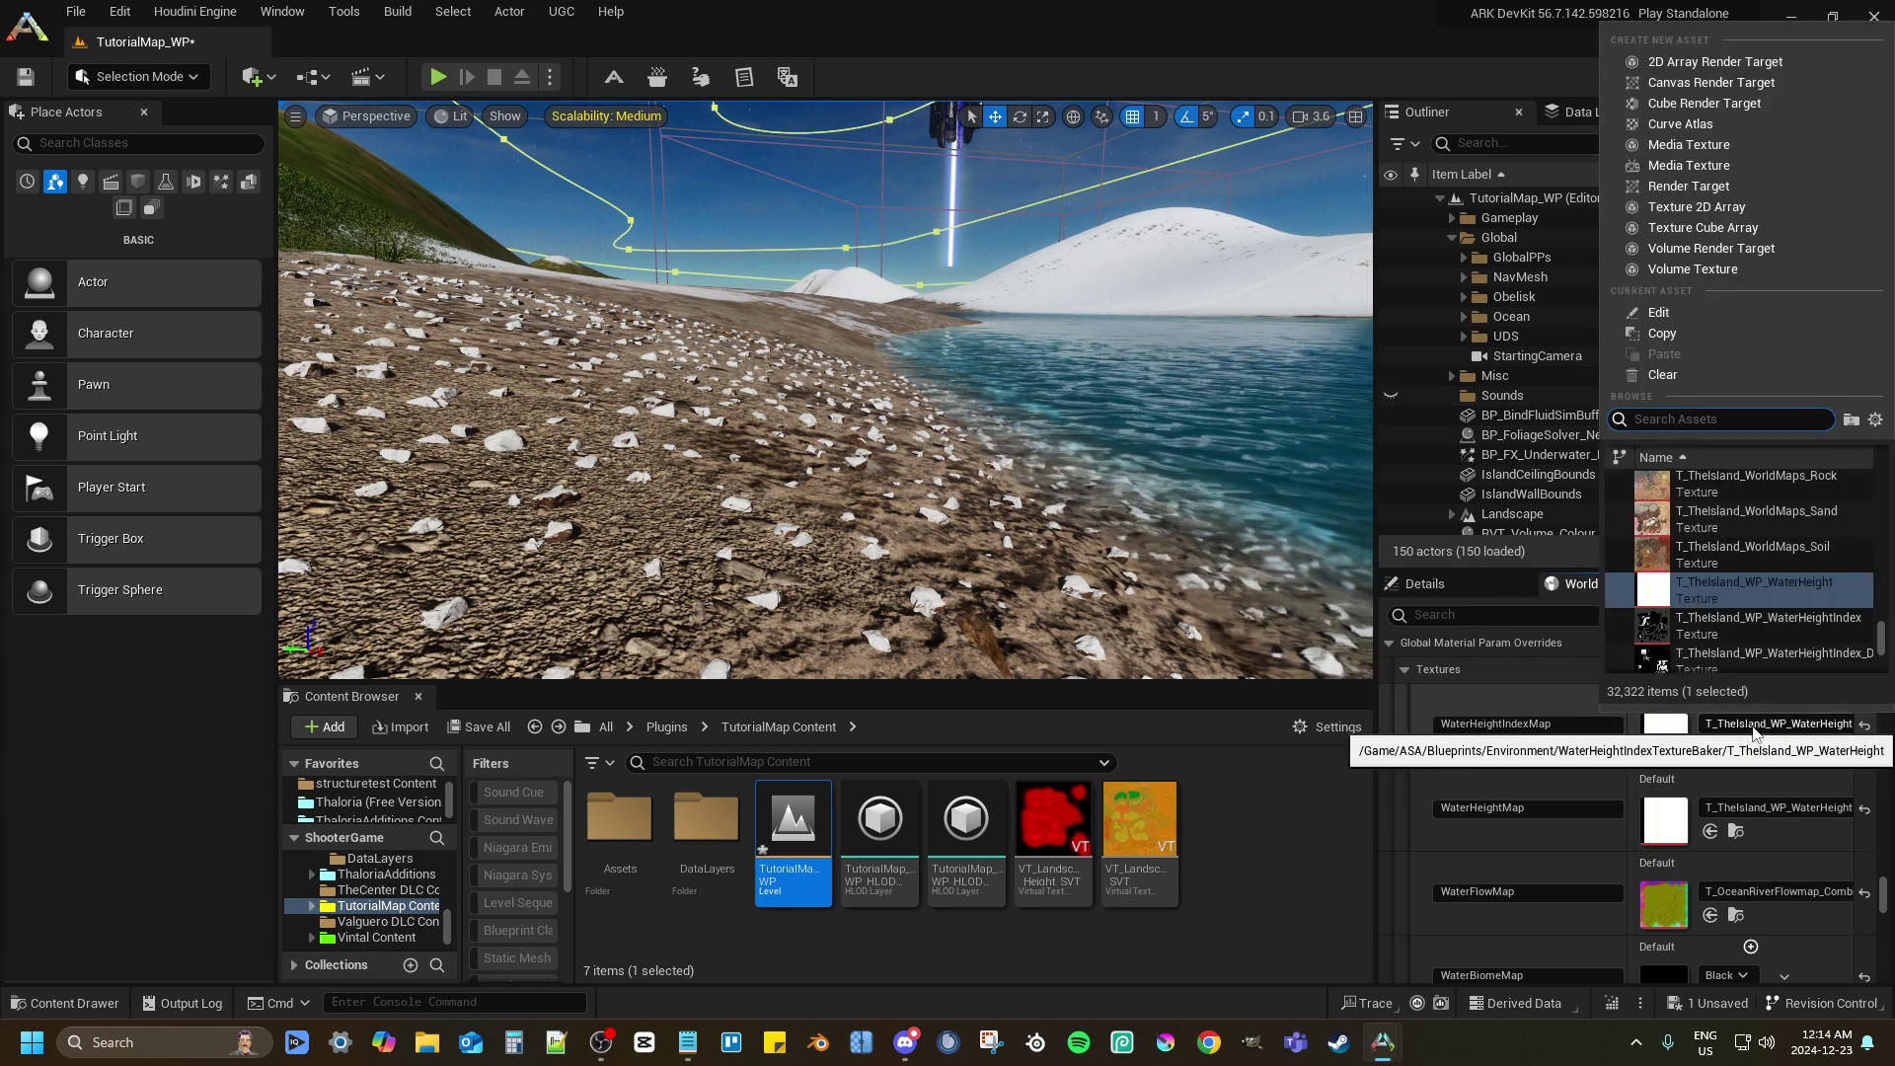
{"action": "type", "text": "t_white"}
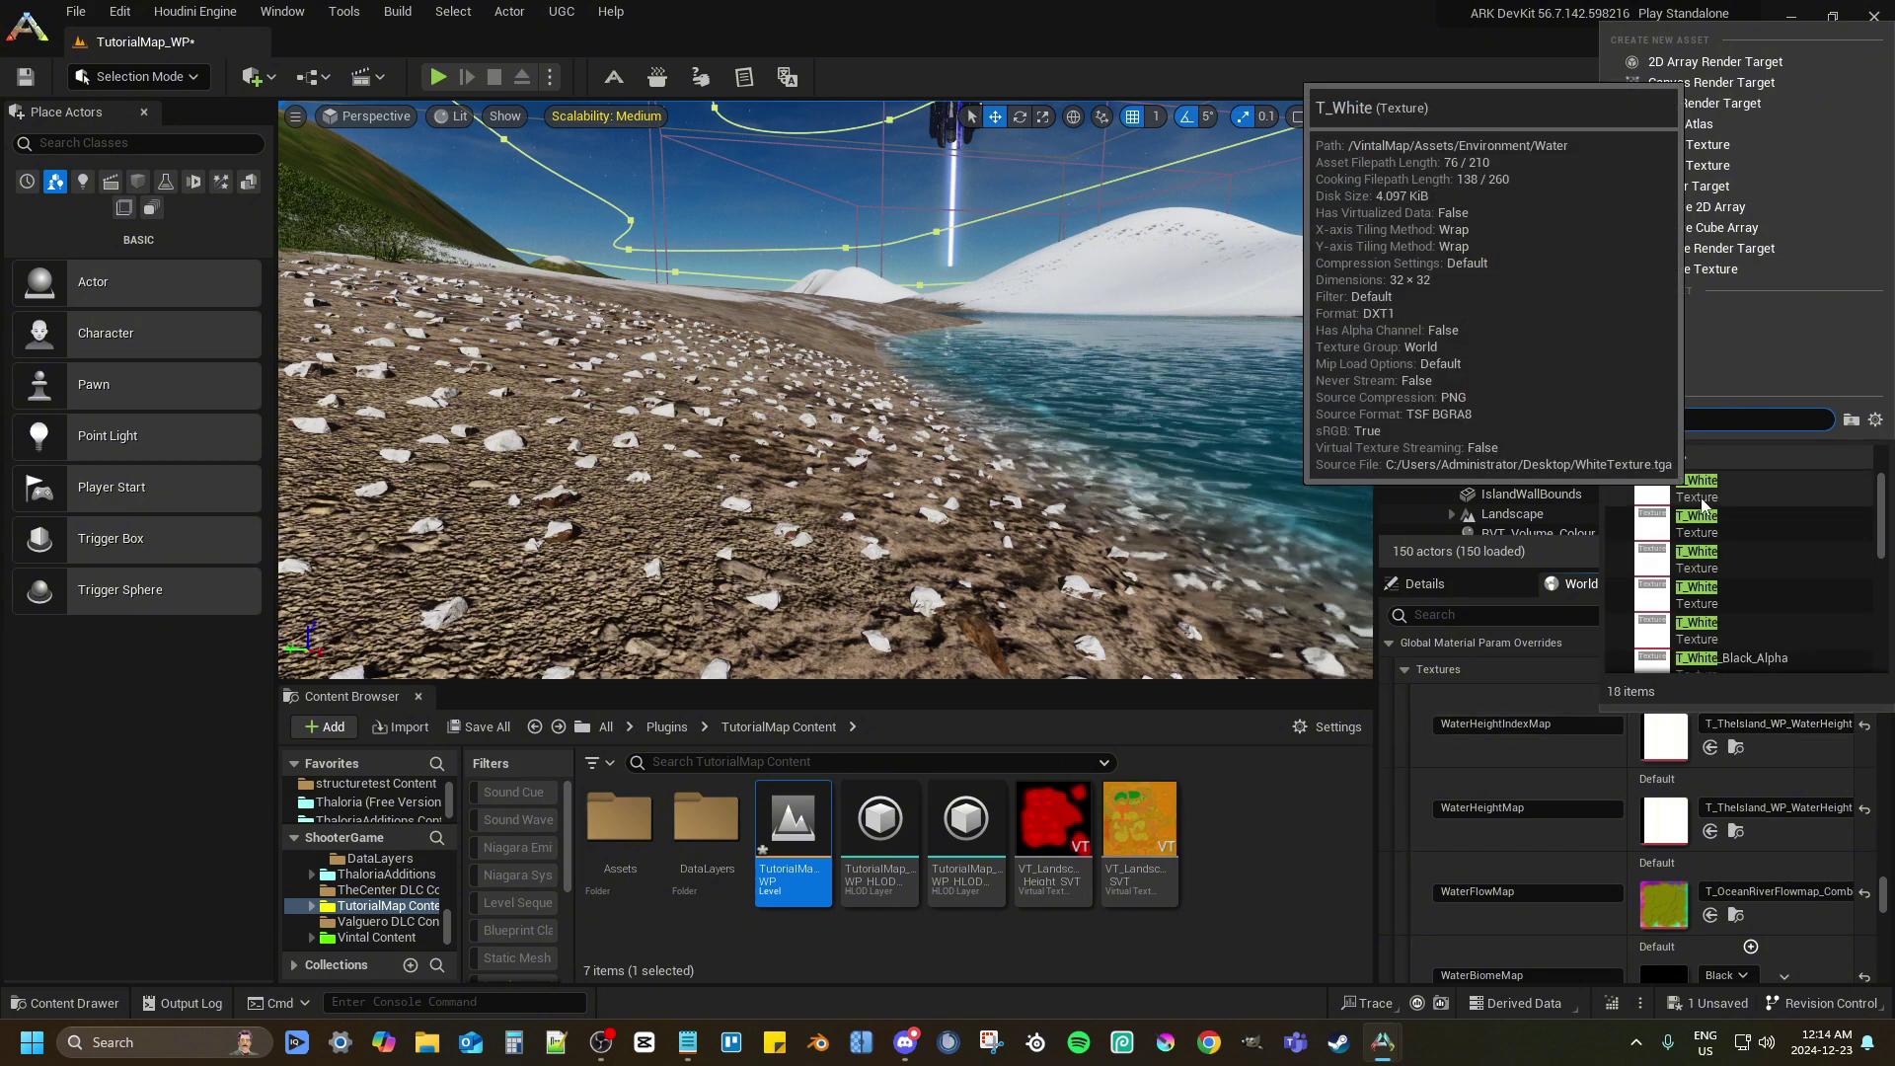
{"action": "left_click", "coordinate": [1712, 571]}
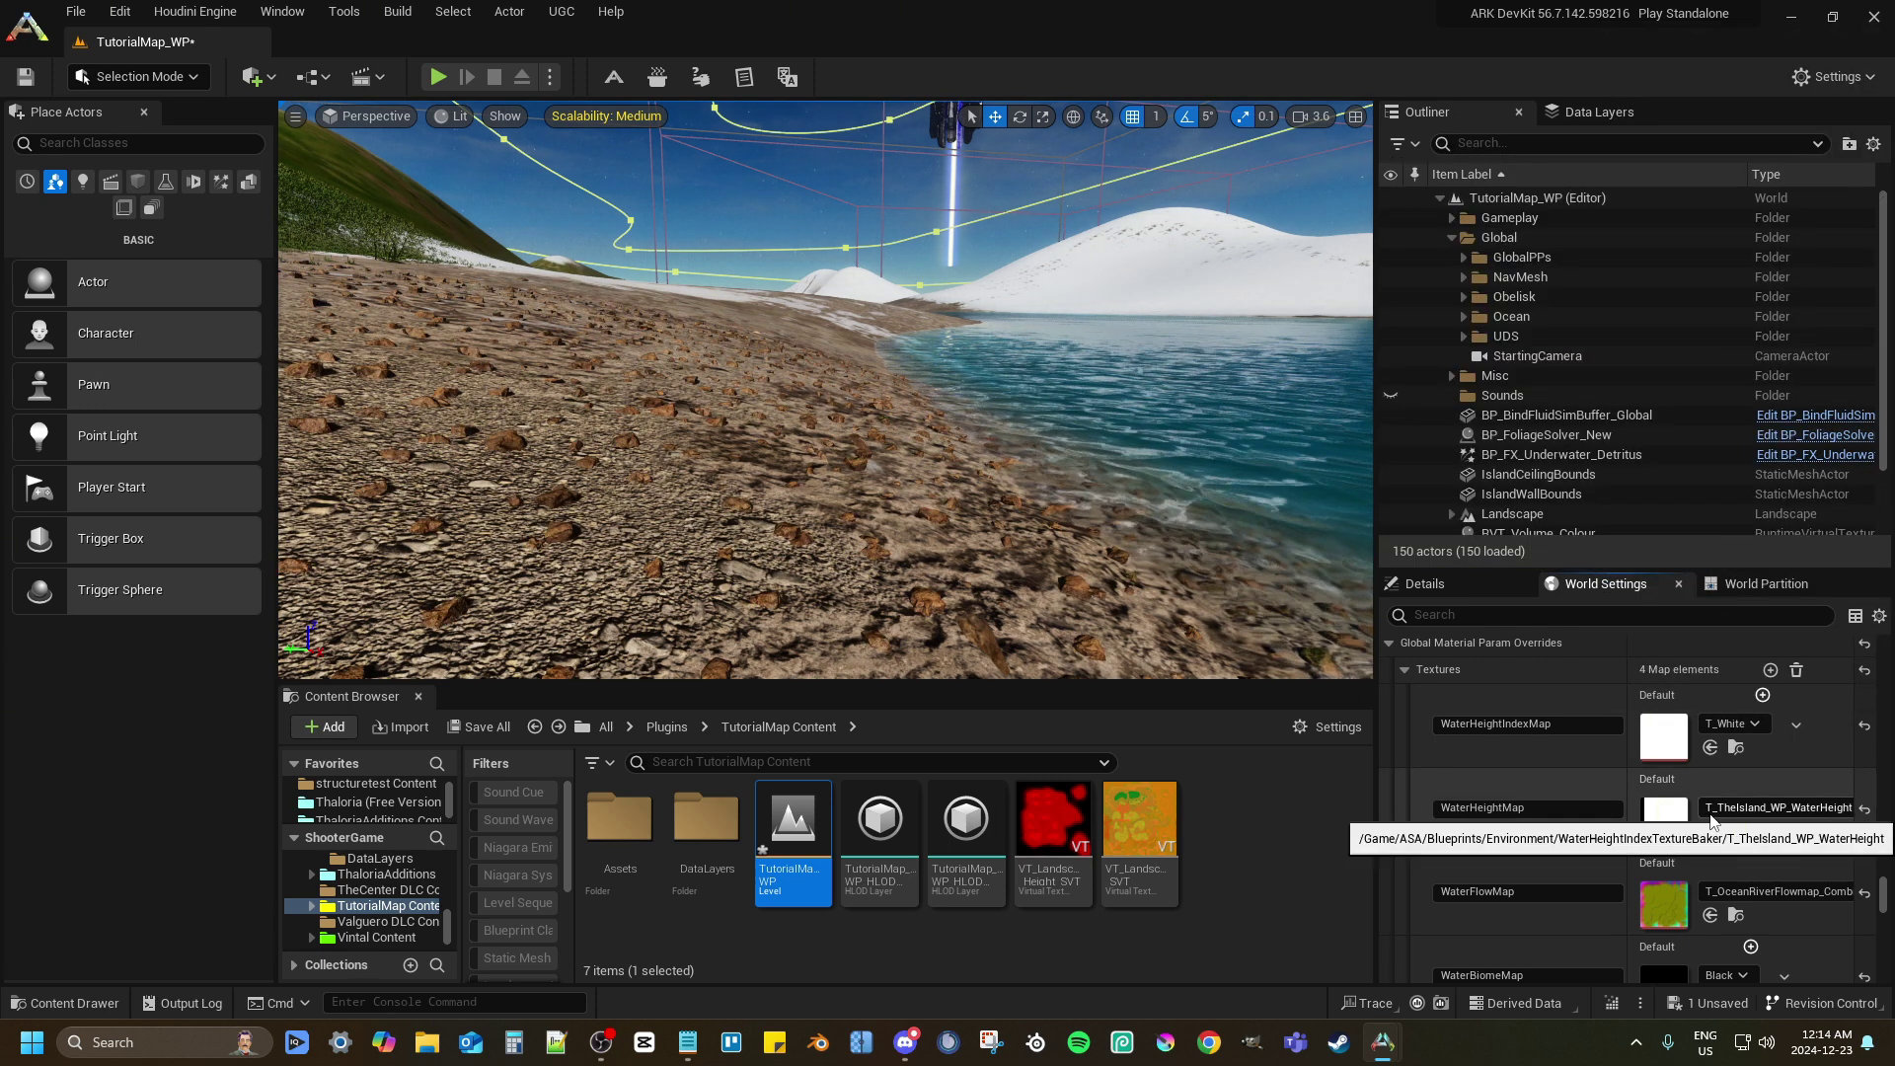
Assign the T_ScorchedEarth_WP_WaterHeight texture to the WaterHeightMap texture override
{"action": "left_click", "coordinate": [1710, 811]}
{"action": "type", "text": "waterheight"}
{"action": "scroll", "coordinate": [1767, 642], "scroll_direction": "up", "scroll_amount": 1}
{"action": "left_click", "coordinate": [1723, 594]}
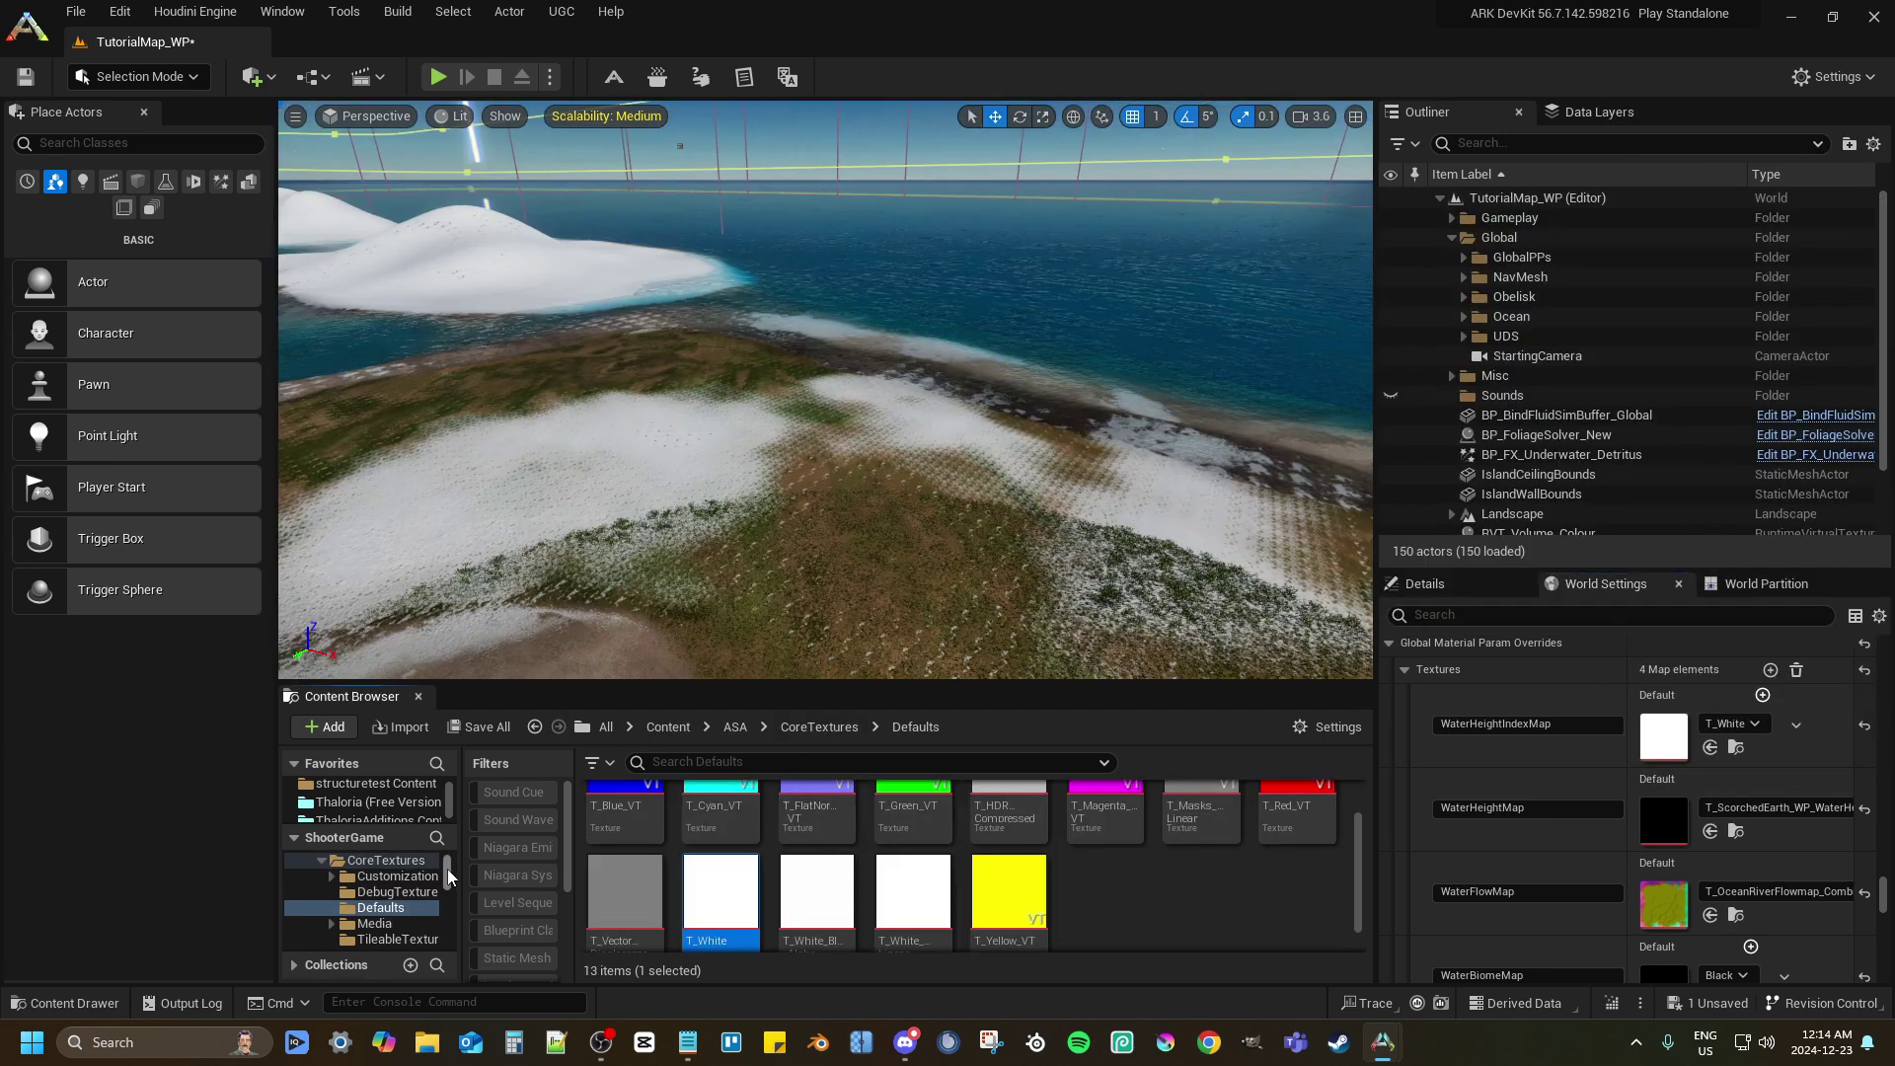
Copy T_White and T_ScorchedEarth_WP_WaterHeight into the TutorialMap Assets/Environment/Water folder and save all unsaved content
{"action": "scroll", "coordinate": [447, 888], "scroll_direction": "down", "scroll_amount": 2}
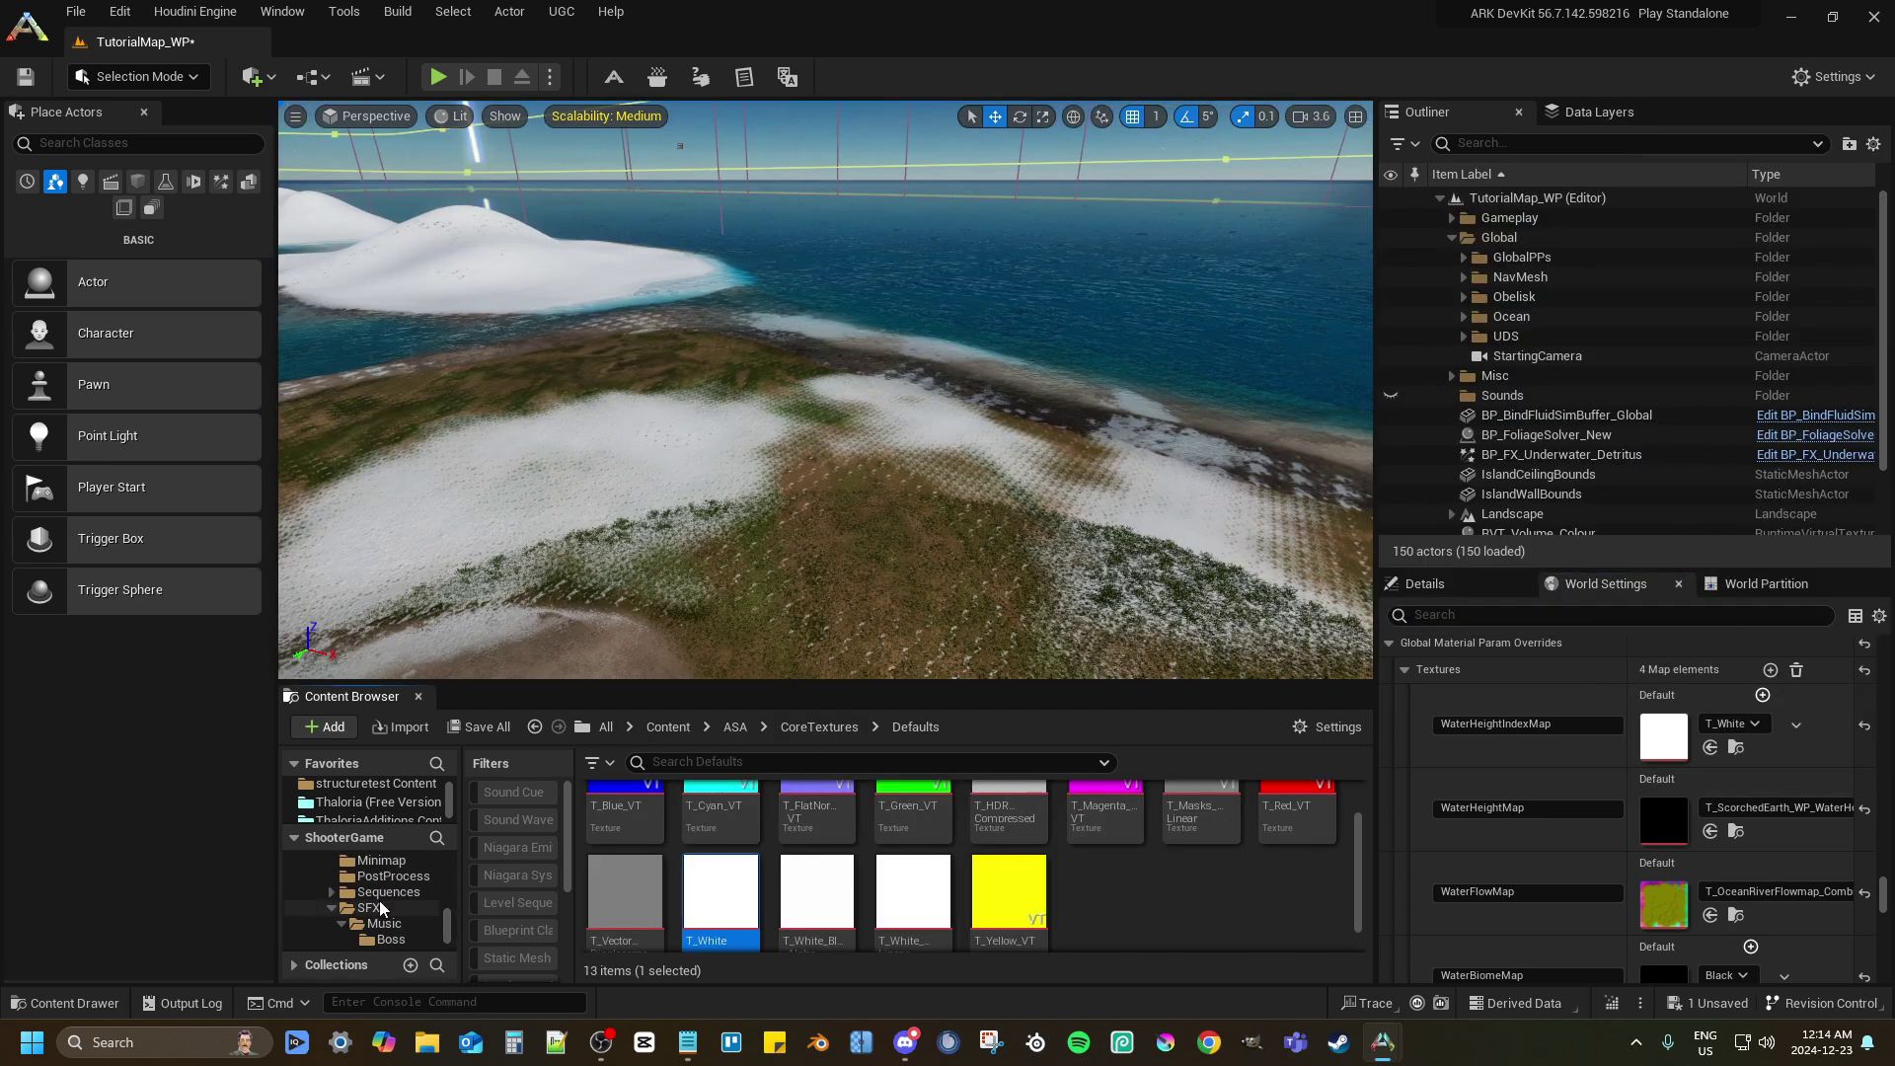
{"action": "scroll", "coordinate": [381, 896], "scroll_direction": "up", "scroll_amount": 3}
{"action": "scroll", "coordinate": [362, 889], "scroll_direction": "down", "scroll_amount": 3}
{"action": "scroll", "coordinate": [409, 876], "scroll_direction": "down", "scroll_amount": 3}
{"action": "scroll", "coordinate": [333, 876], "scroll_direction": "up", "scroll_amount": 2}
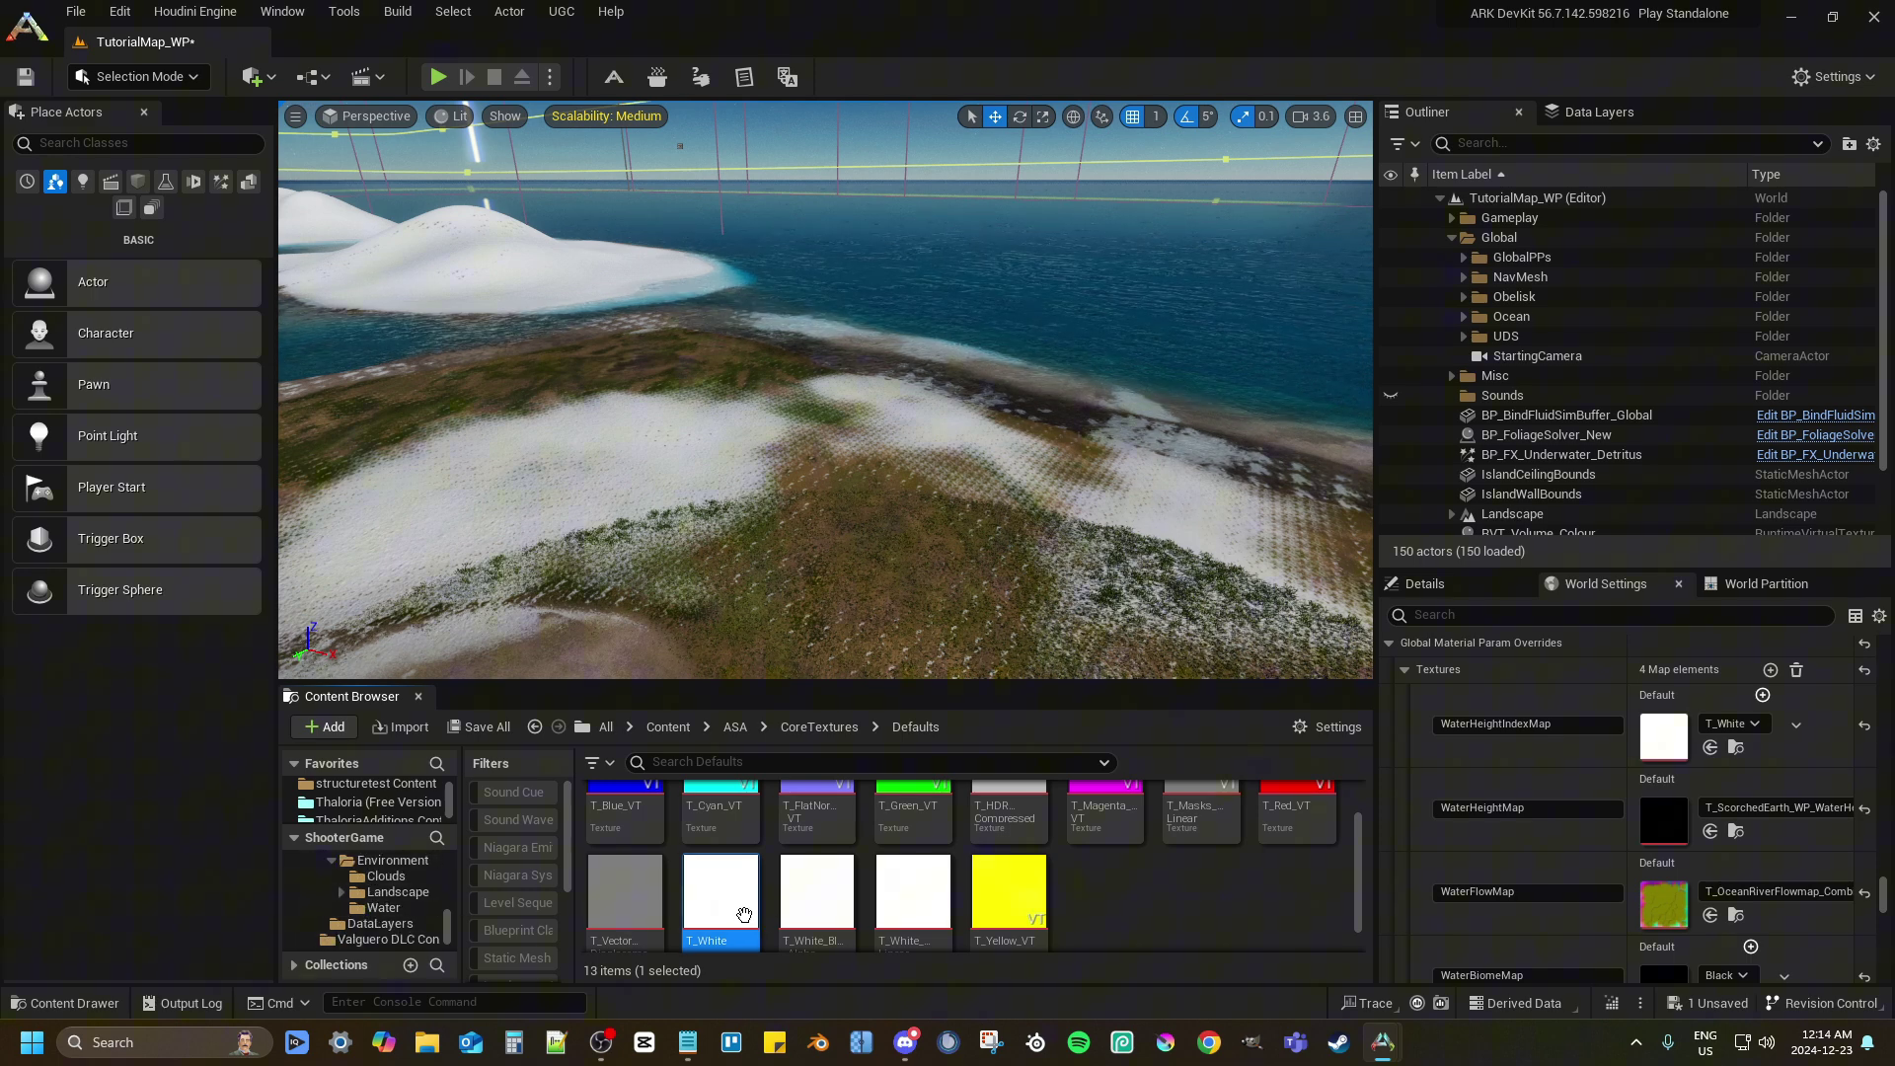
{"action": "left_click_drag", "start_coordinate": [738, 911], "coordinate": [408, 906]}
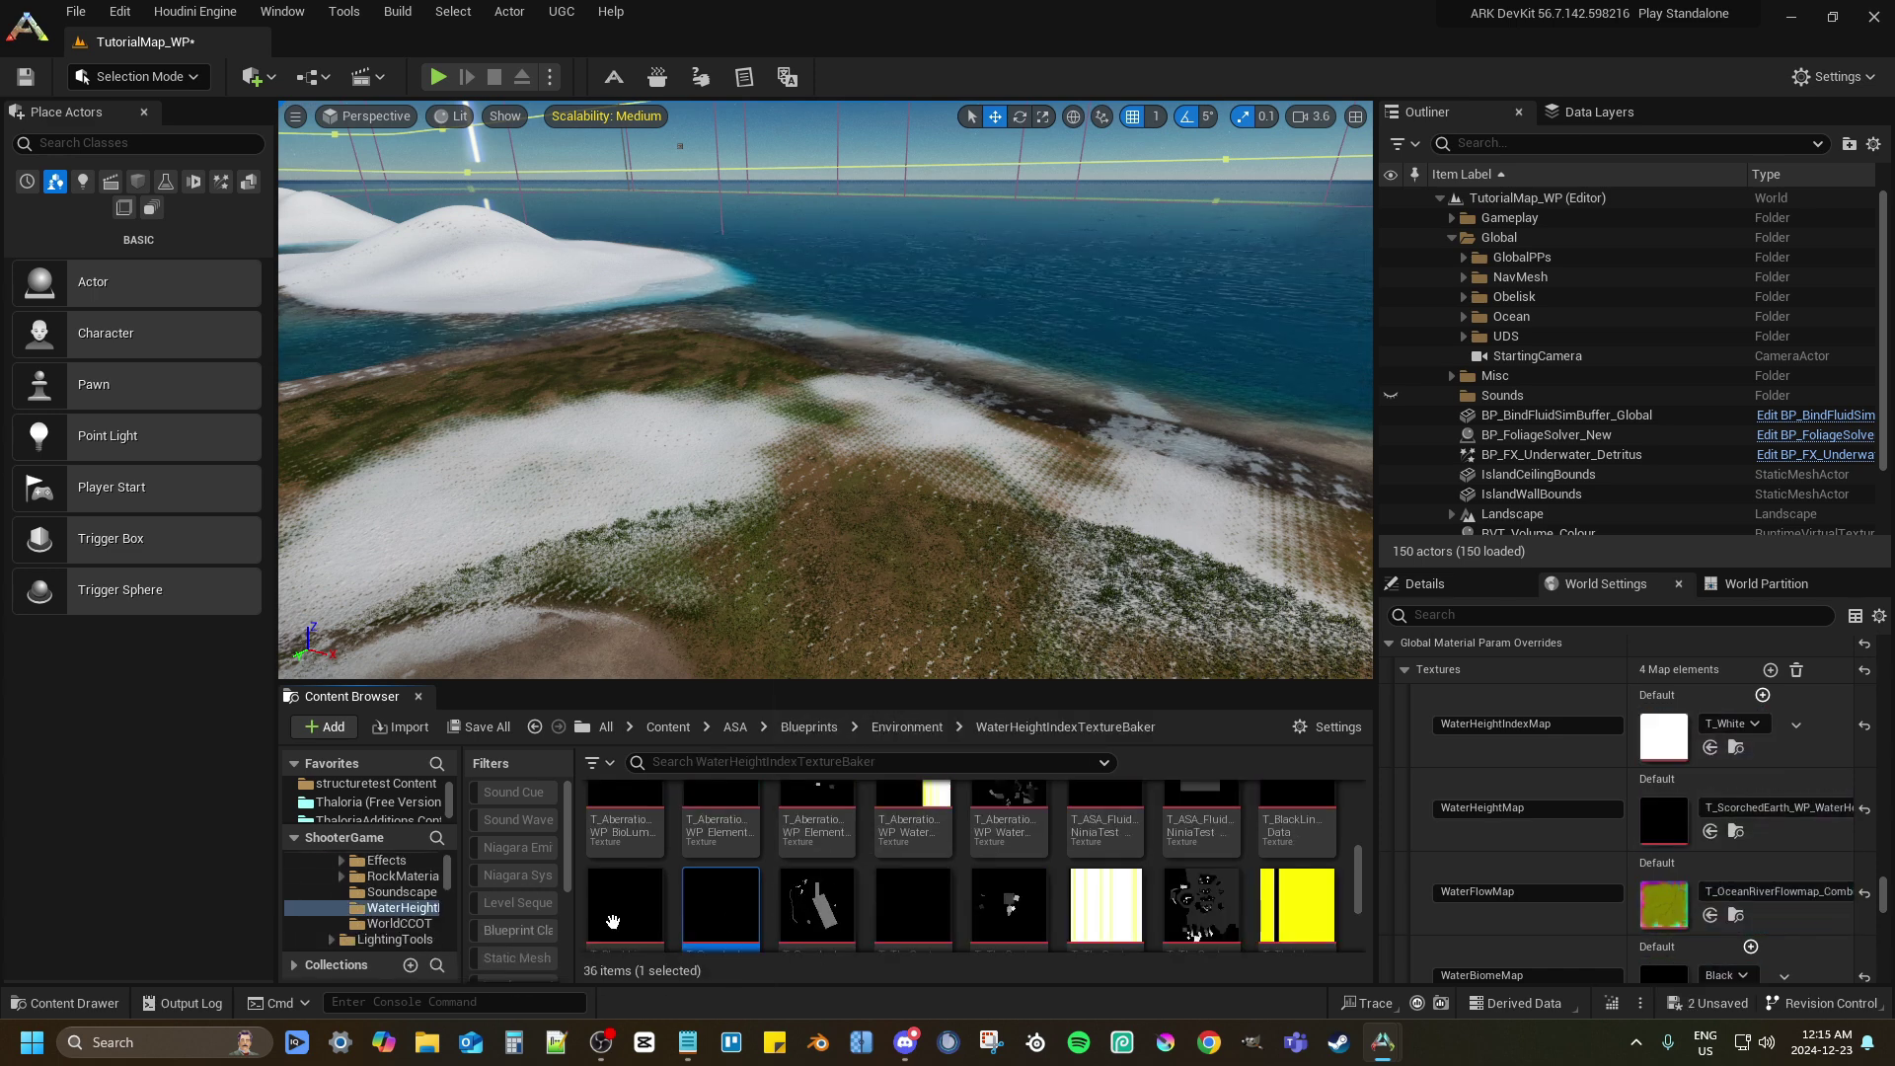
{"action": "left_click_drag", "start_coordinate": [735, 905], "coordinate": [378, 921]}
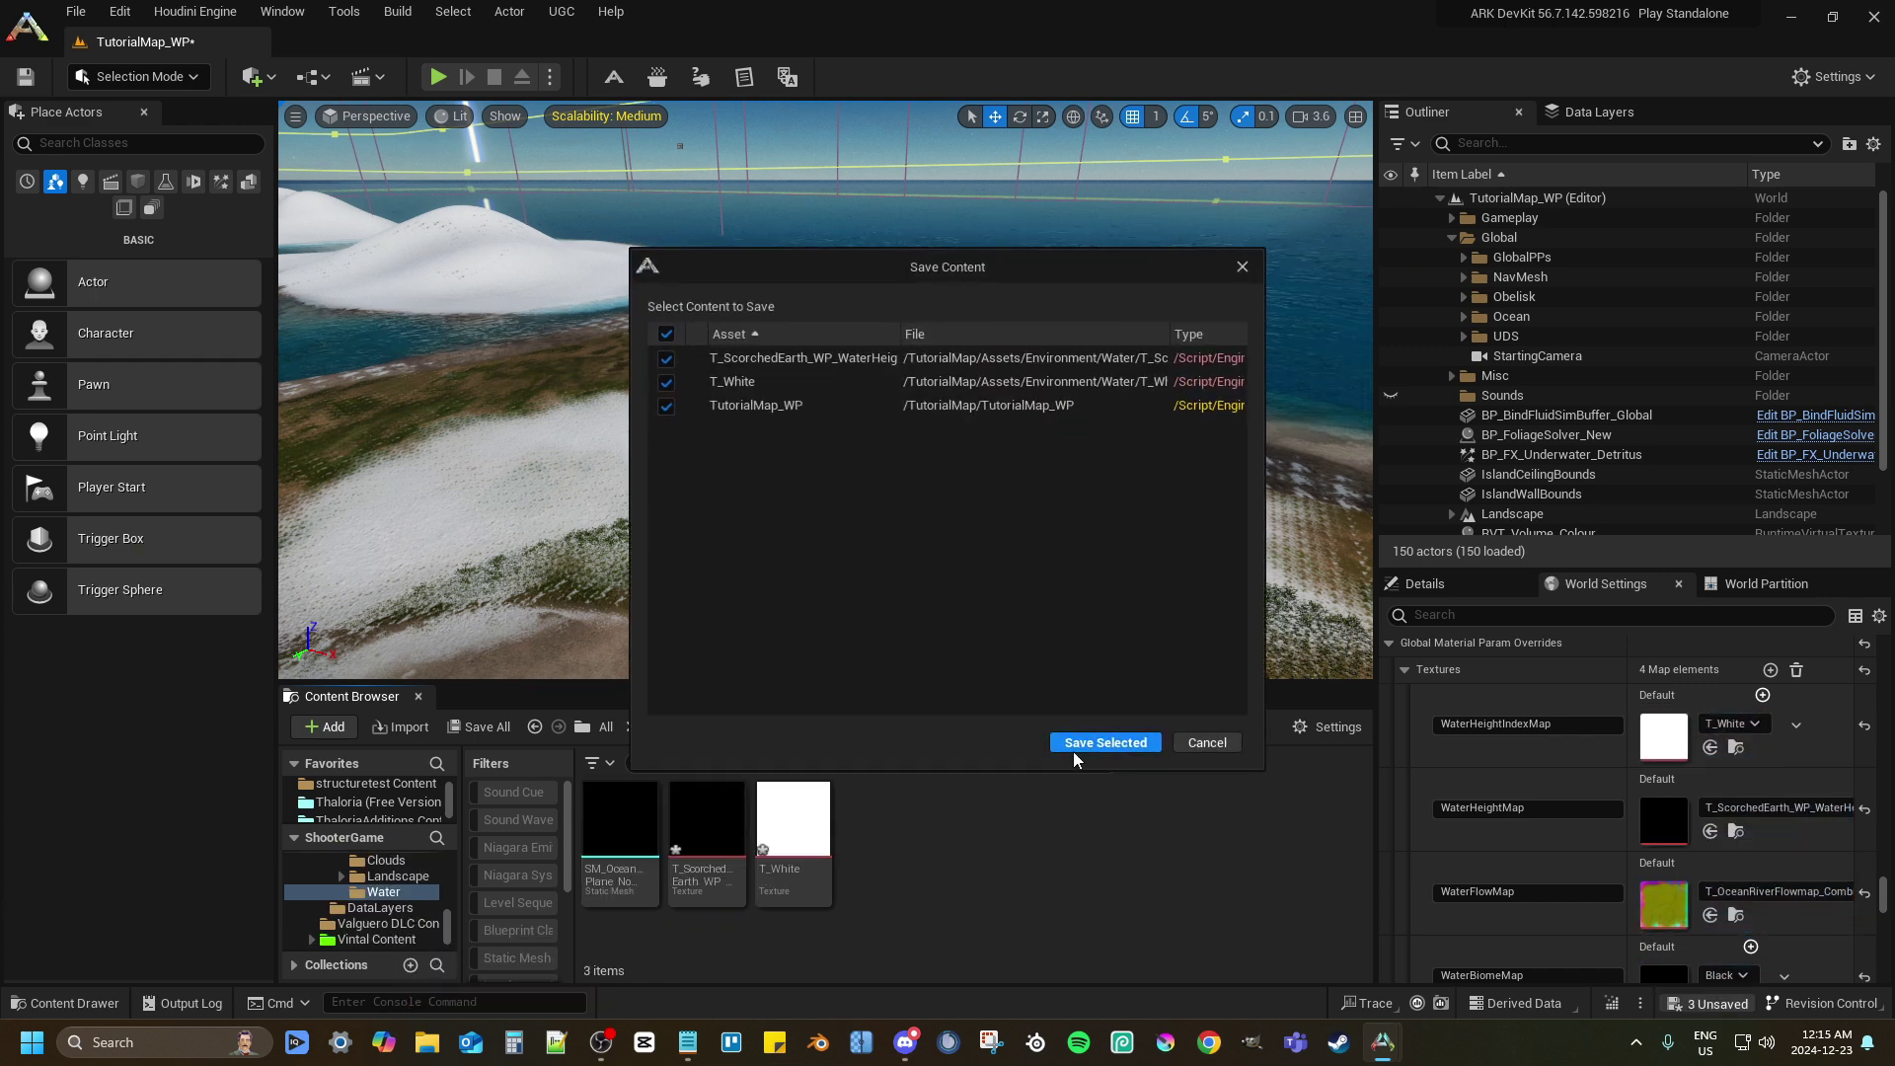
{"action": "left_click", "coordinate": [1074, 749]}
Assign the TutorialMap copies of T_White and T_ScorchedEarth_WP_WaterHeight to WaterHeightIndexMap and WaterHeightMap, and save the map
{"action": "left_click_drag", "start_coordinate": [772, 830], "coordinate": [1656, 740]}
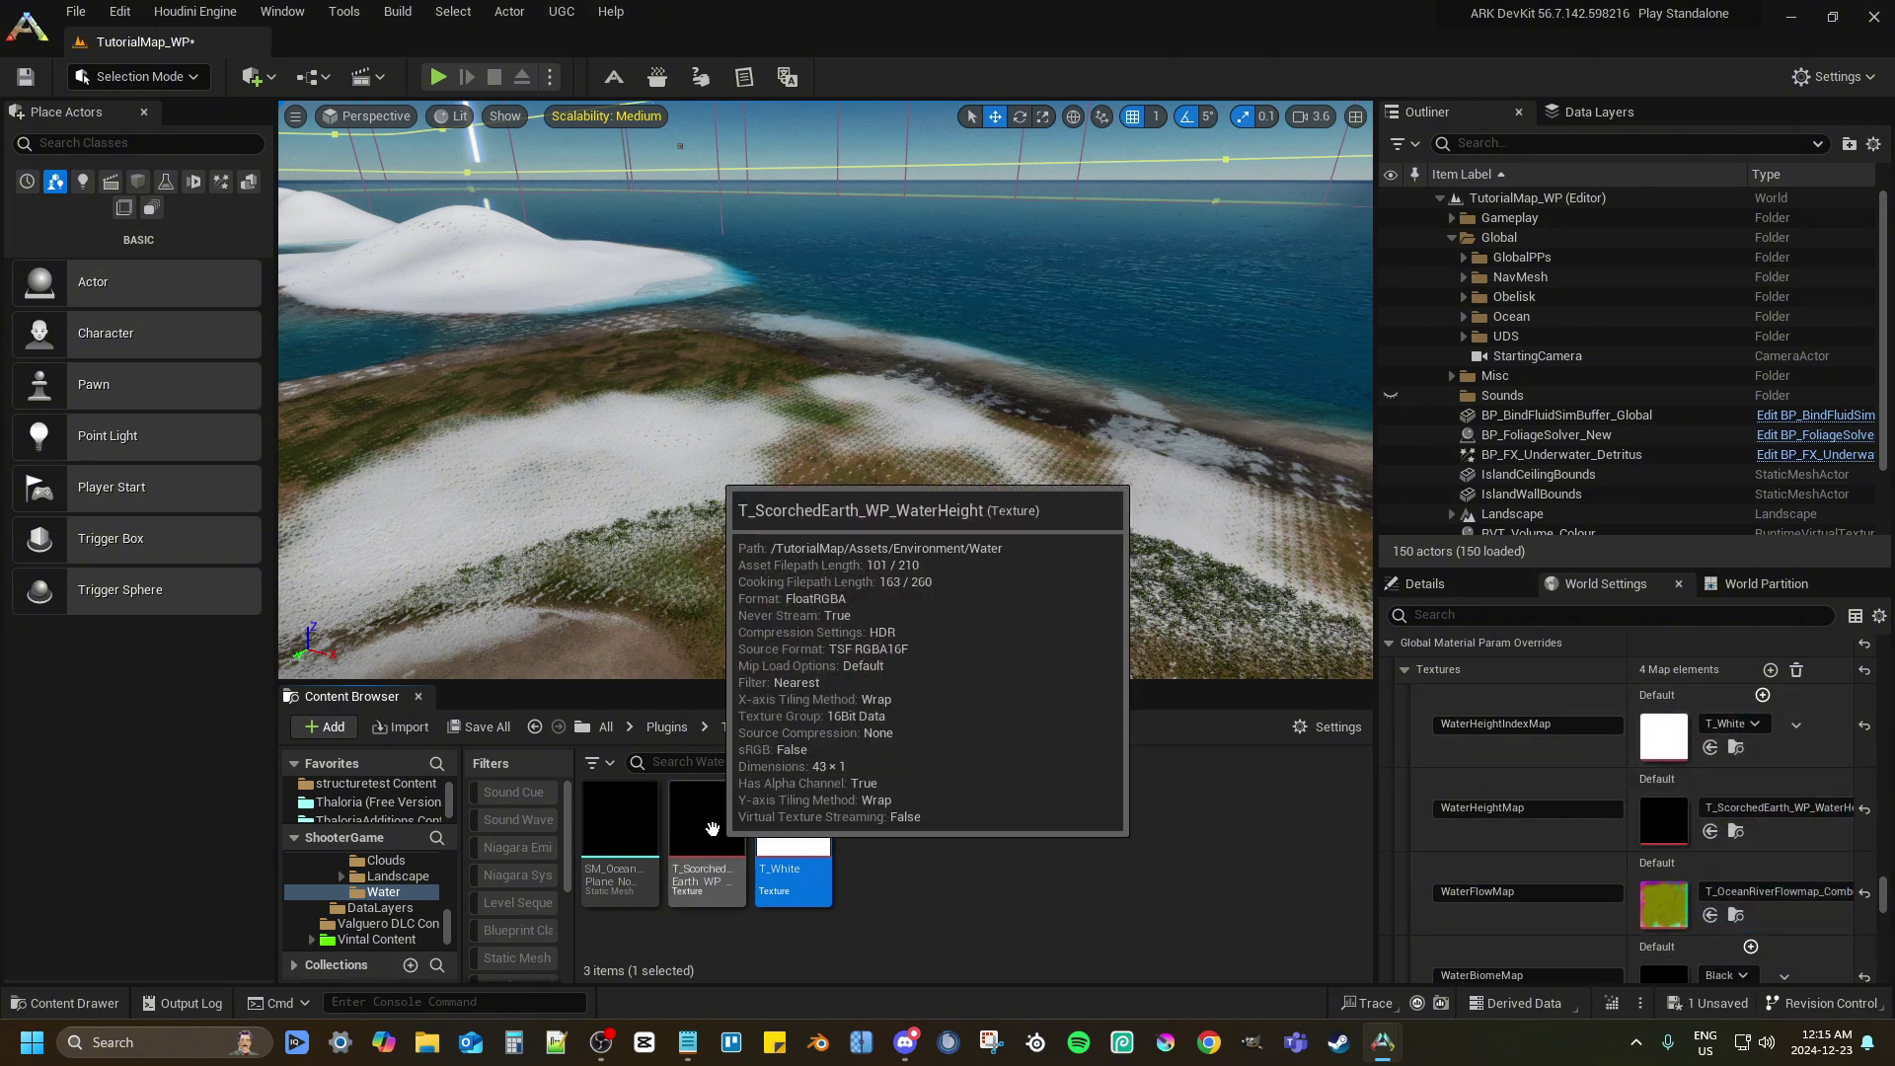
{"action": "left_click_drag", "start_coordinate": [712, 829], "coordinate": [1668, 819]}
{"action": "left_click", "coordinate": [1690, 1005]}
{"action": "left_click", "coordinate": [1131, 746]}
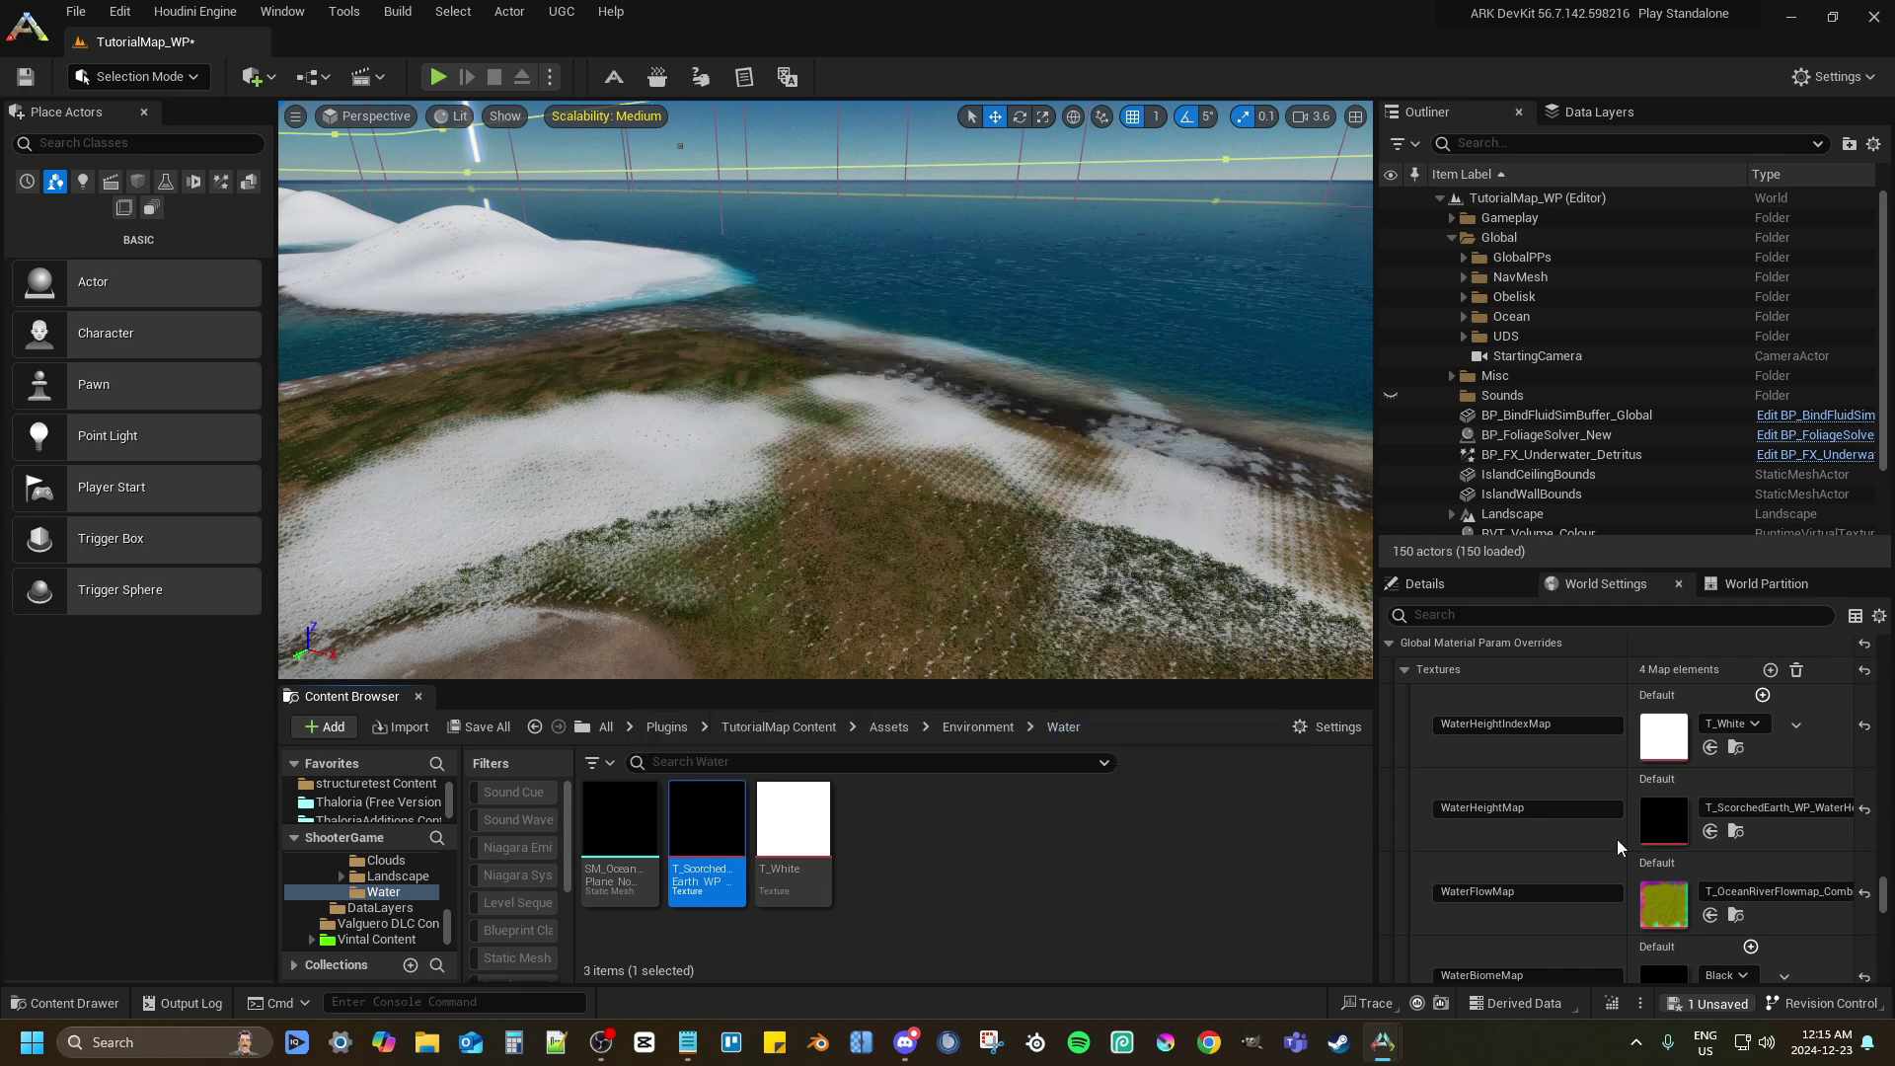
Fly over the islands in the viewport to examine the water level around their shores
{"action": "scroll", "coordinate": [1616, 834], "scroll_direction": "down", "scroll_amount": 2}
{"action": "scroll", "coordinate": [1733, 878], "scroll_direction": "up", "scroll_amount": 1}
{"action": "scroll", "coordinate": [1733, 878], "scroll_direction": "up", "scroll_amount": 3}
{"action": "key", "text": "w"}
{"action": "right_click_drag", "start_coordinate": [825, 389], "coordinate": [691, 326]}
{"action": "key", "text": "w"}
{"action": "scroll", "coordinate": [720, 513], "scroll_direction": "up", "scroll_amount": 3}
{"action": "key", "text": "s"}
{"action": "key", "text": "w"}
{"action": "scroll", "coordinate": [769, 326], "scroll_direction": "down", "scroll_amount": 3}
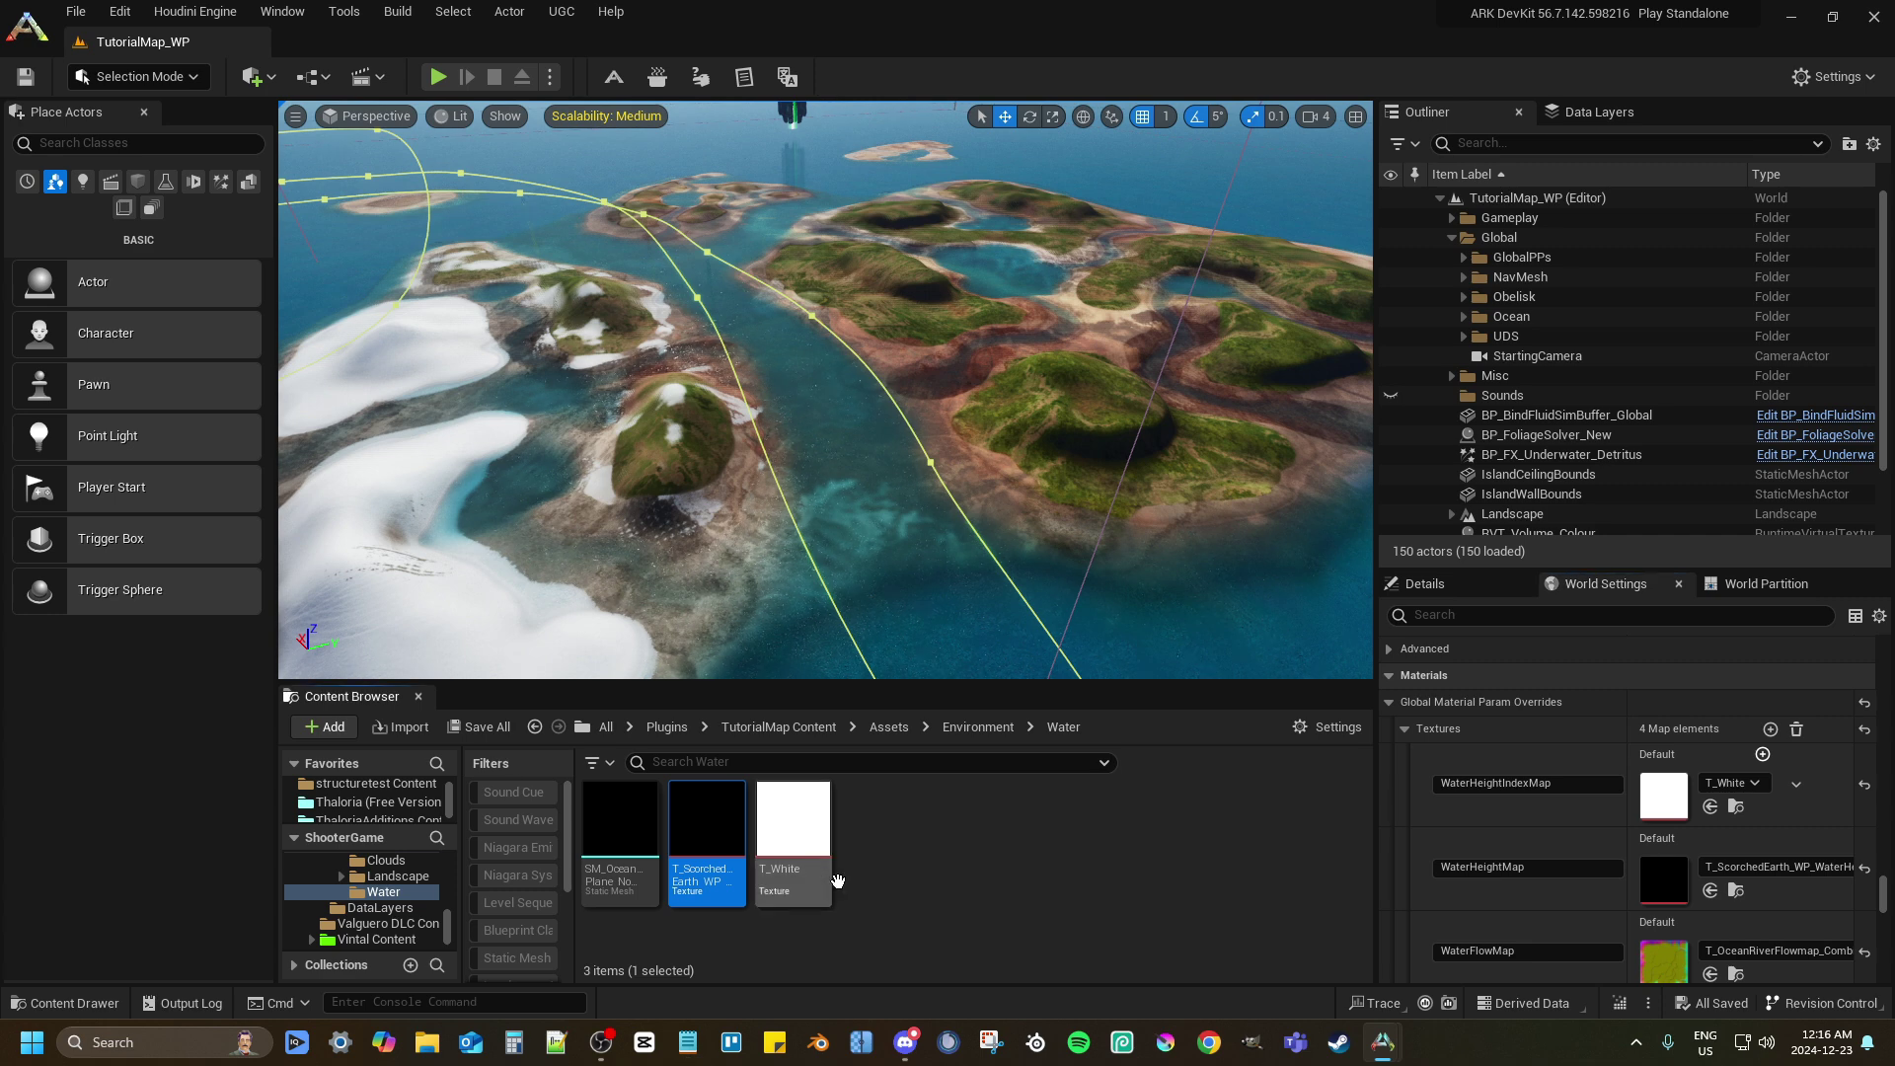
Return to the TutorialMap Content folder and inspect the water and shallow terrain around the islands up close
{"action": "left_click", "coordinate": [967, 903]}
{"action": "left_click", "coordinate": [777, 727]}
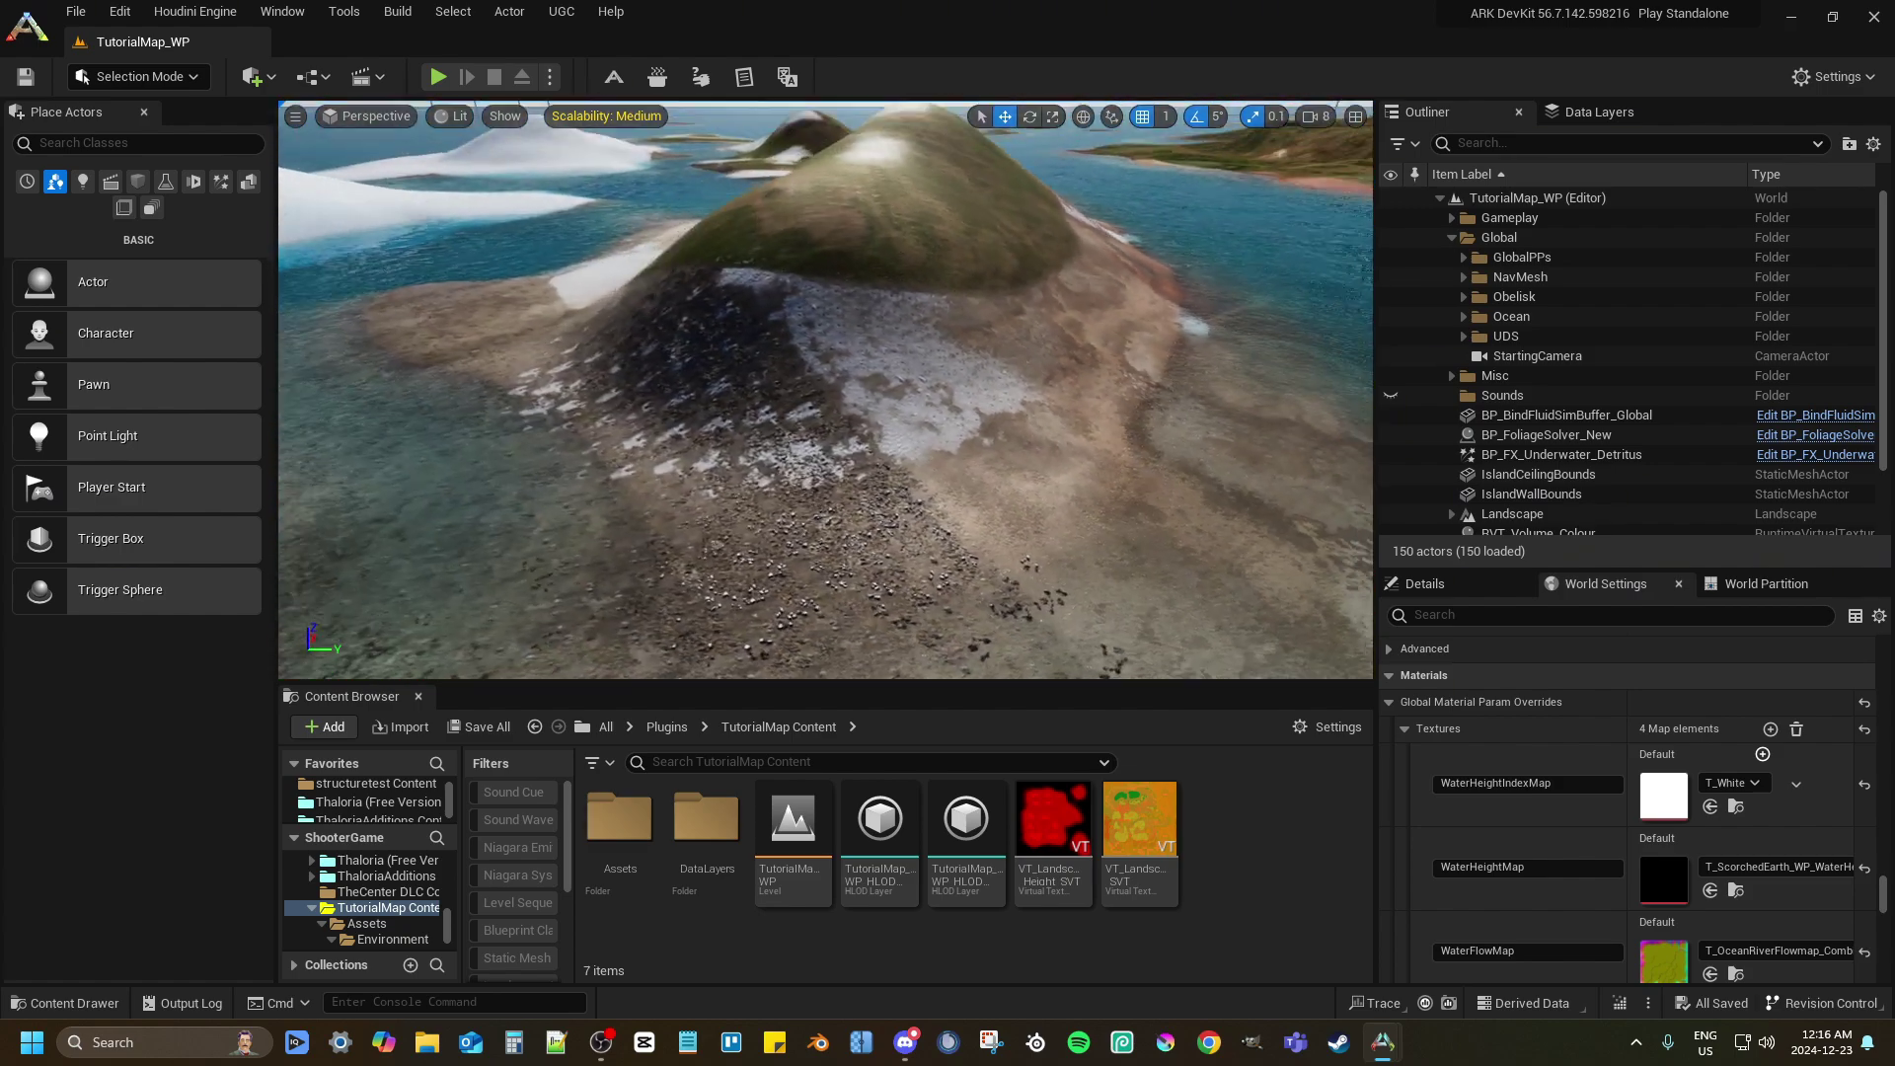
{"action": "right_click_drag", "start_coordinate": [825, 390], "coordinate": [821, 286]}
{"action": "scroll", "coordinate": [825, 389], "scroll_direction": "down", "scroll_amount": 1}
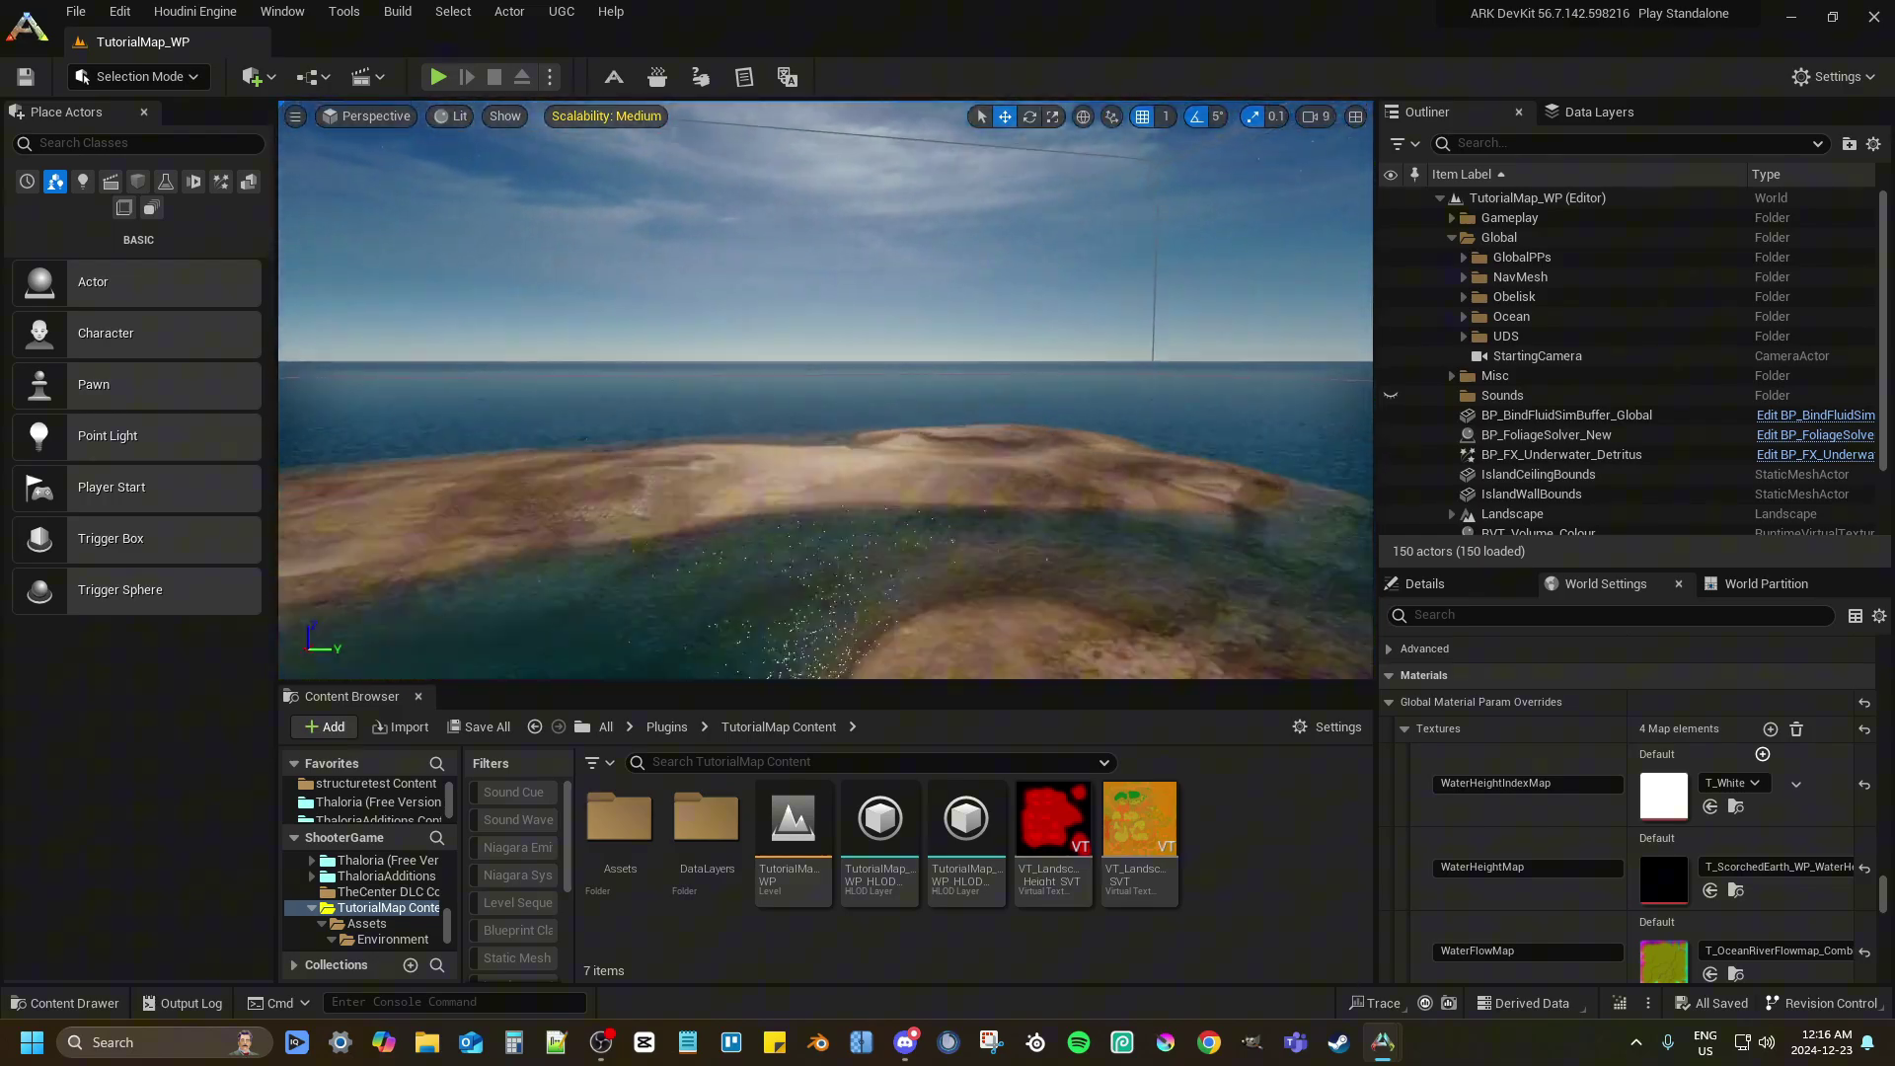
{"action": "right_click_drag", "start_coordinate": [825, 390], "coordinate": [834, 296]}
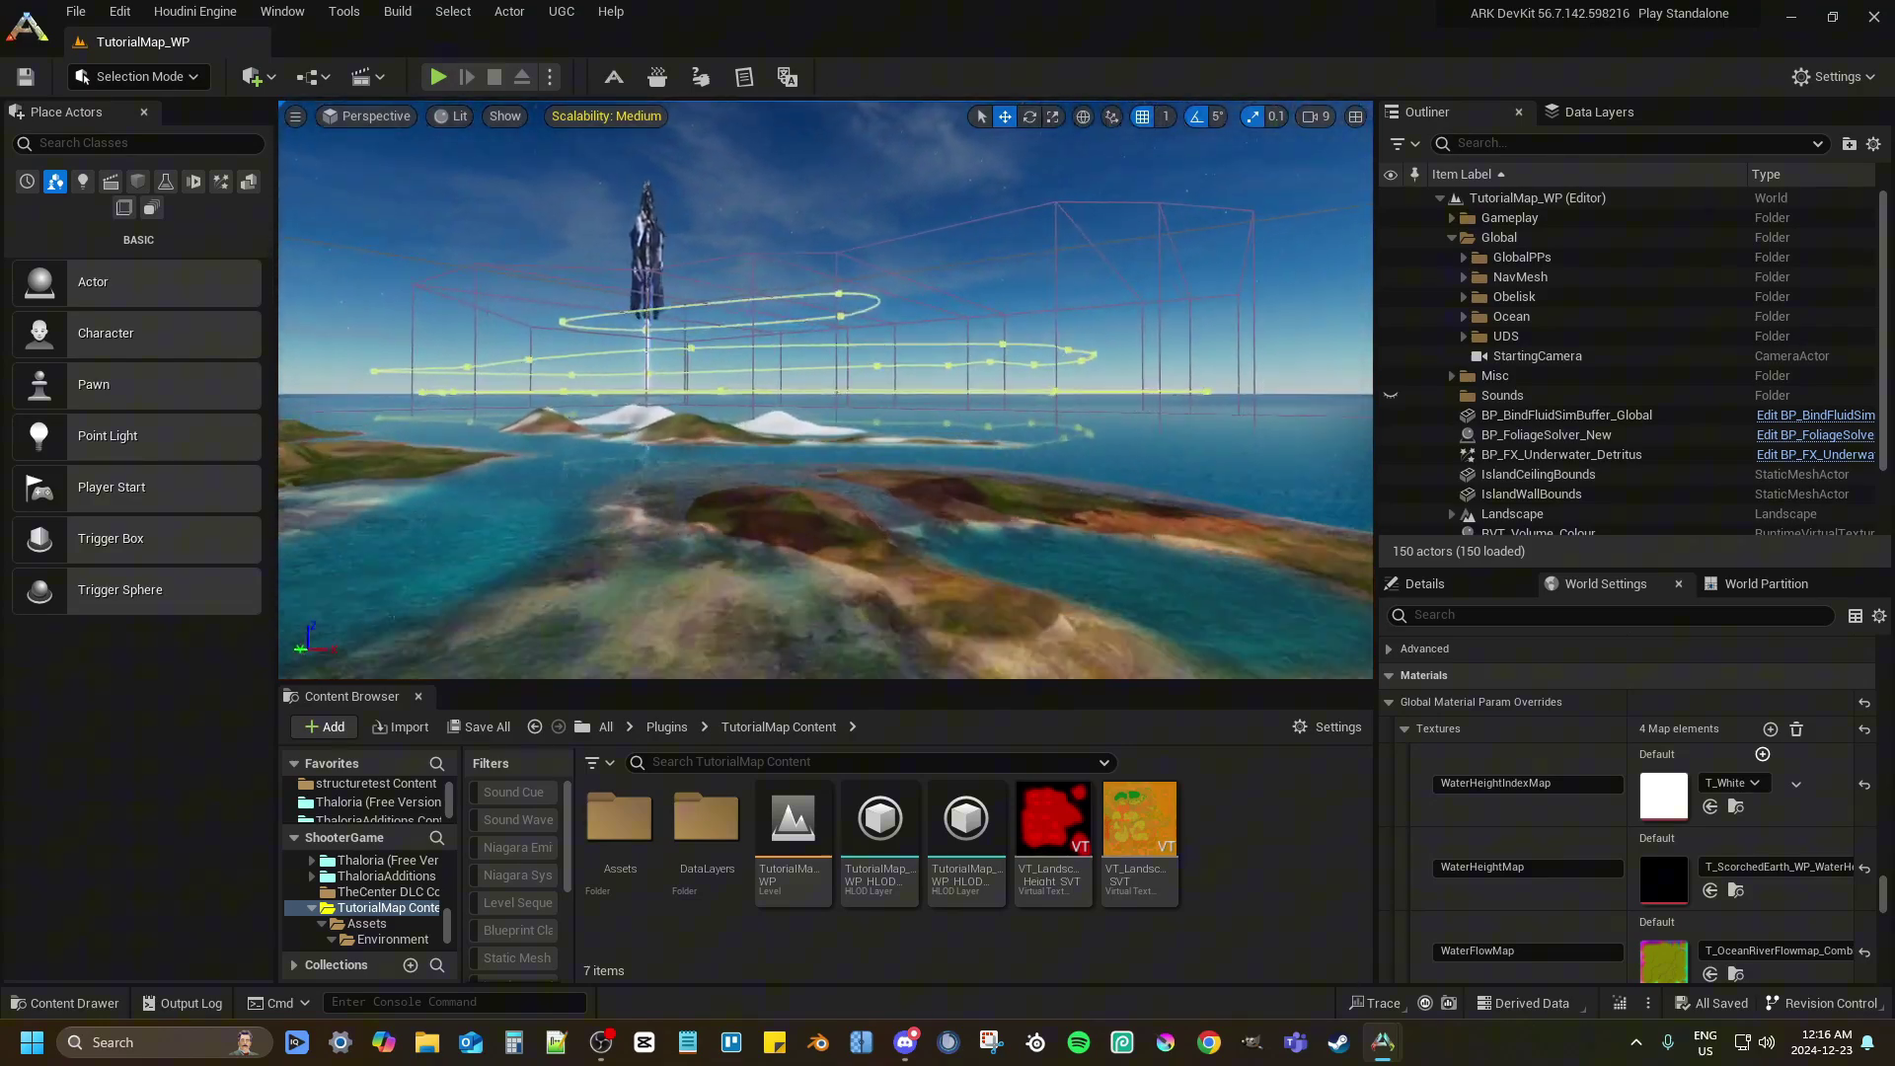